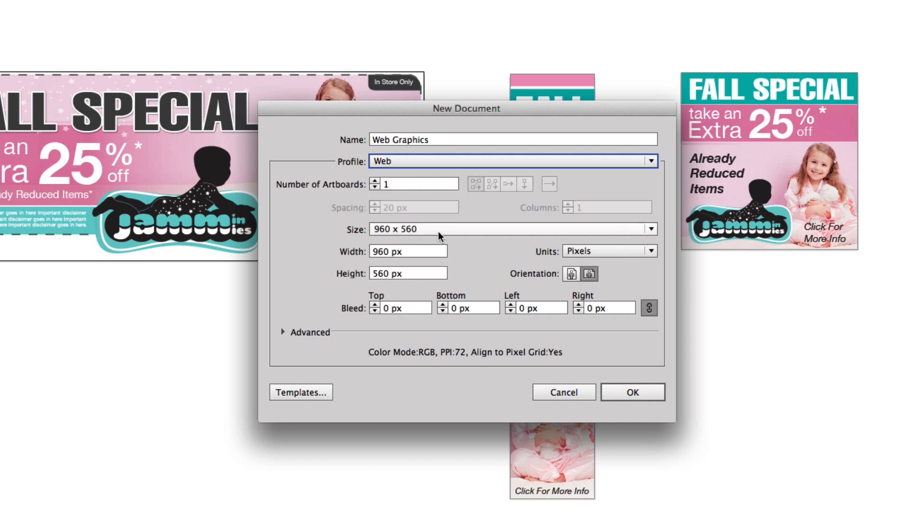
Create the Web Graphics document with a custom artboard 700 px wide and 267 px high.
left_click(413, 255)
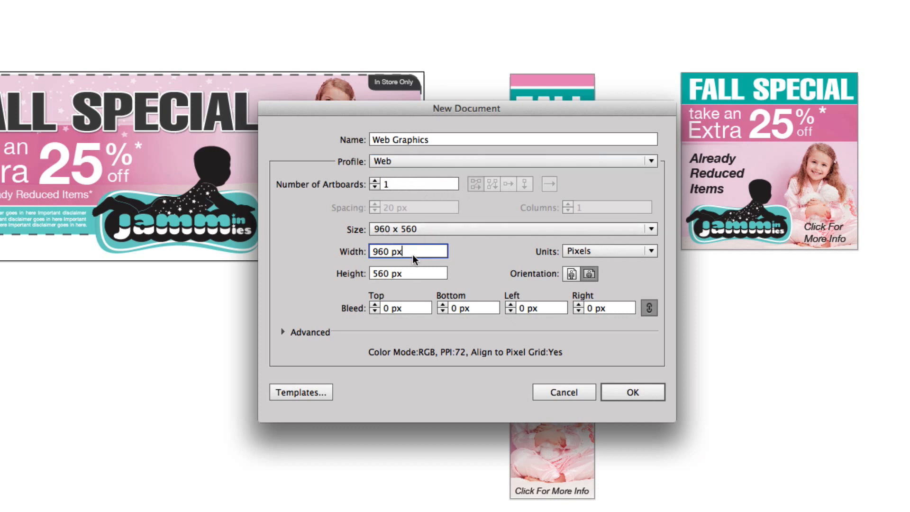
type("700")
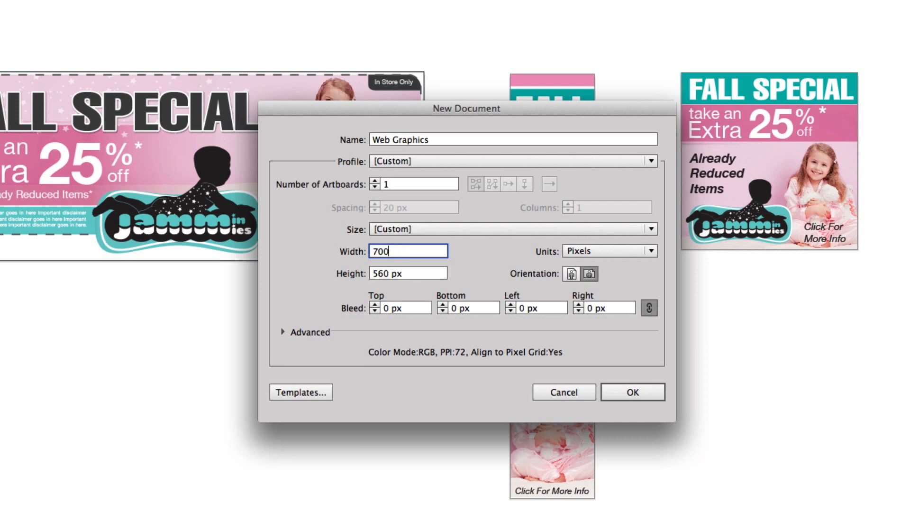
key("Tab")
type("267")
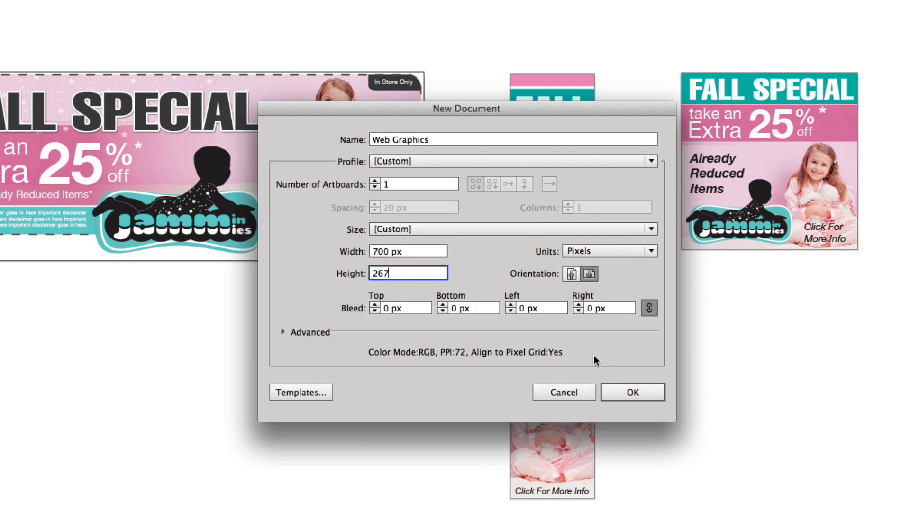
left_click(629, 389)
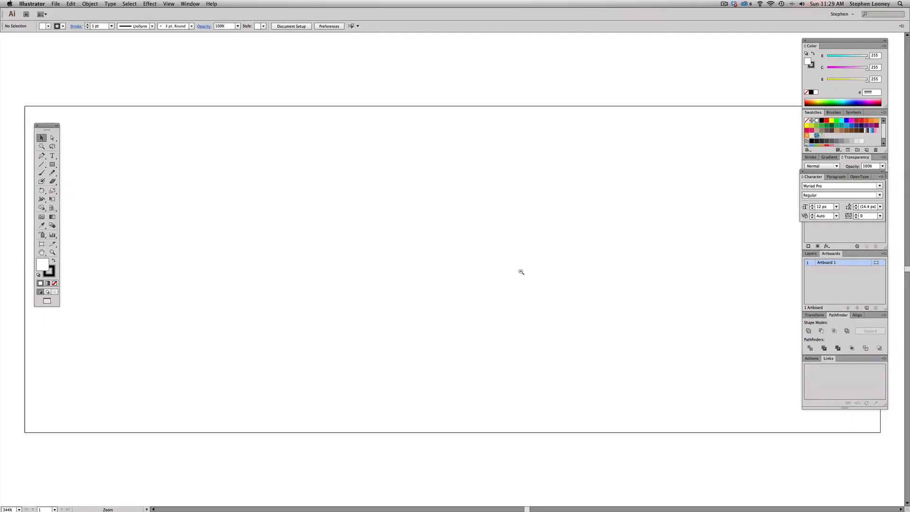
Draw a 120 by 600 px rectangle to the right of the artboard, roughly level with its top edge, and deselect it.
left_click(523, 272, "alt+super")
left_click(523, 272, "alt+super")
left_click(523, 272, "alt+super")
left_click(523, 272, "alt+super")
left_click(522, 272, "alt+super")
left_click_drag(423, 251, 455, 234)
left_click(463, 263, "super")
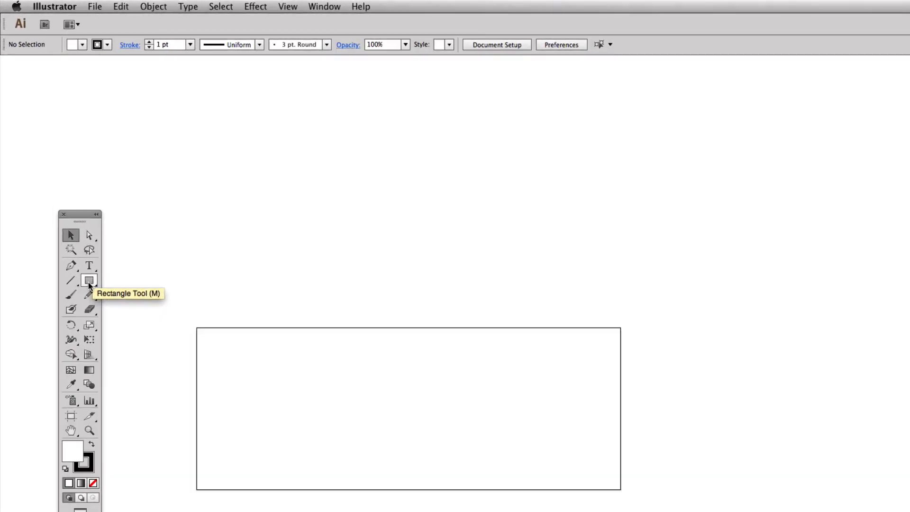
left_click(102, 314)
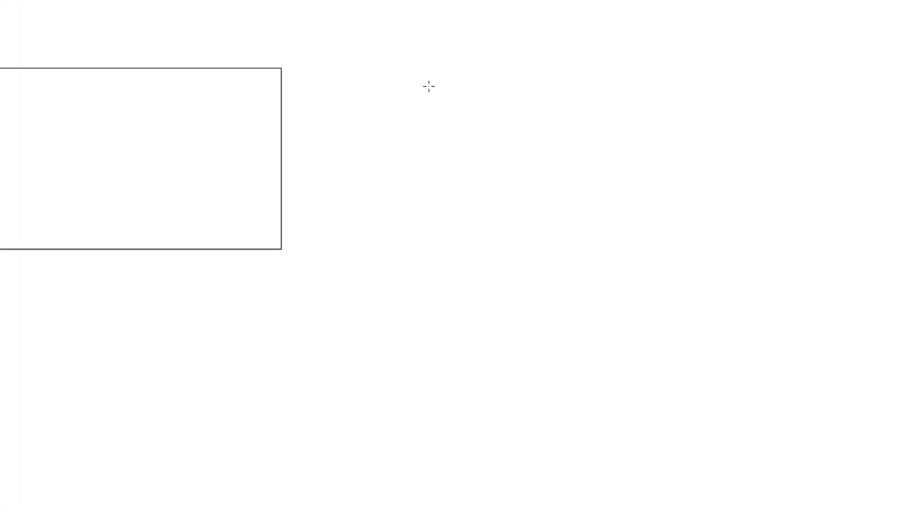
left_click(401, 69)
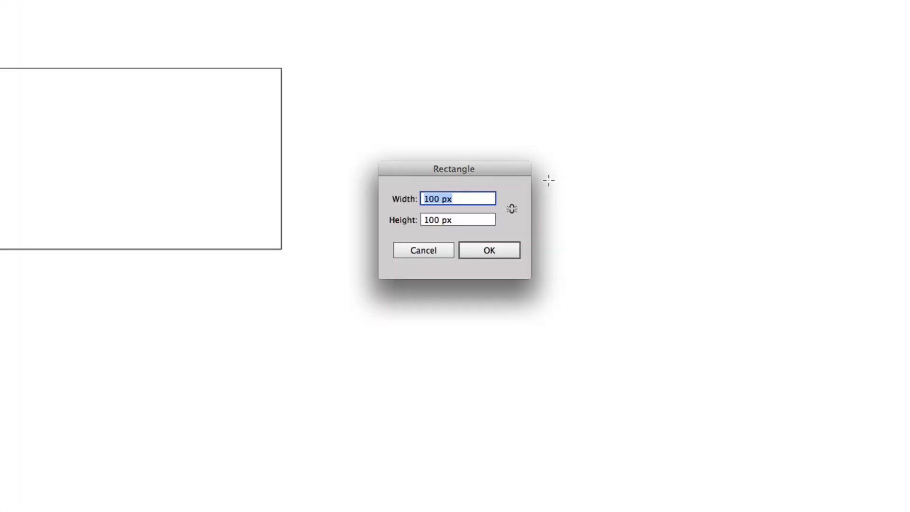
type("120")
key("Tab")
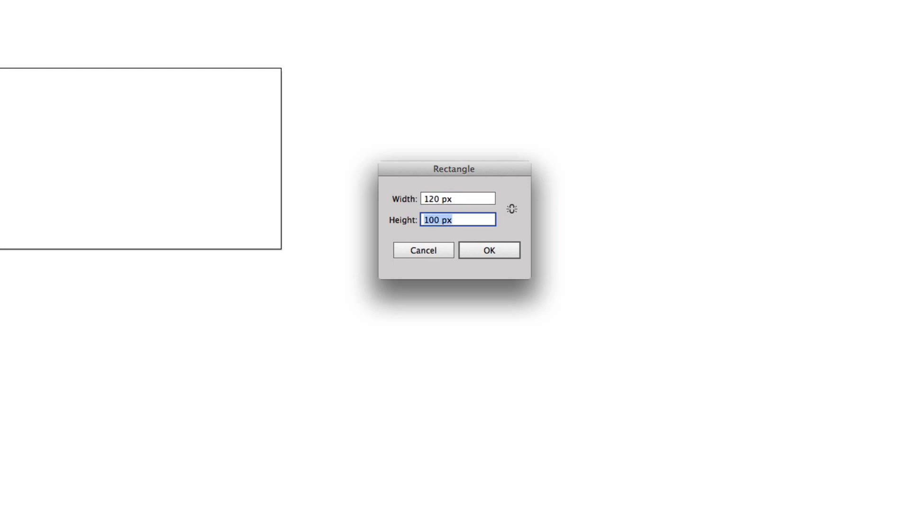
type("600")
key("Return")
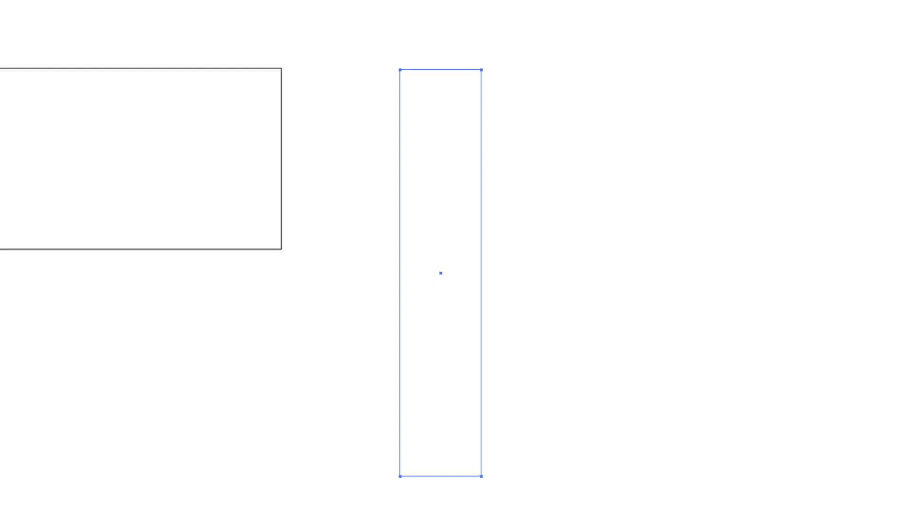
key("ctrl+shift+a")
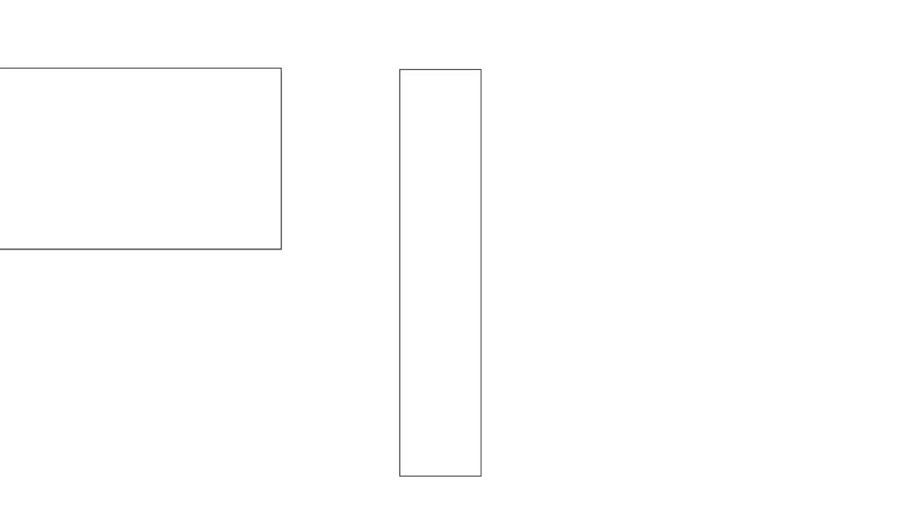
Draw a 250 by 250 px square to the right of the tall rectangle and move it closer to that rectangle.
left_click(686, 75)
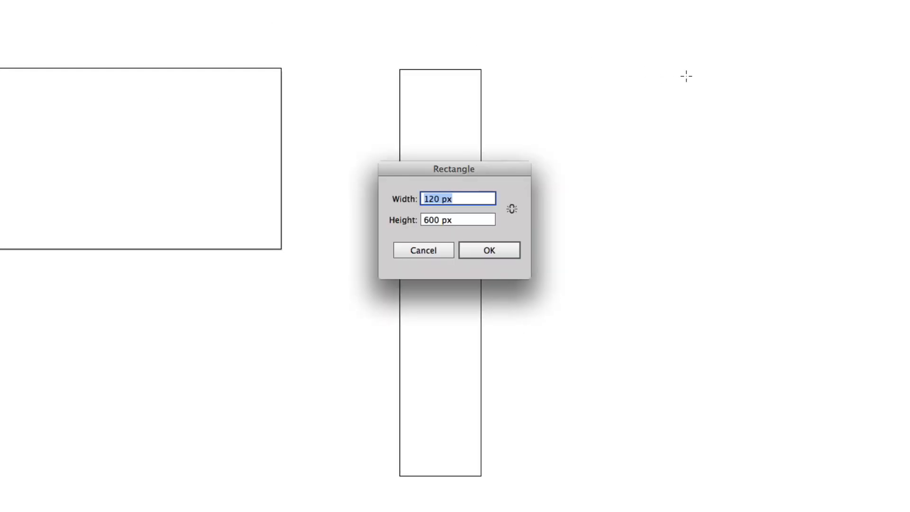
type("250")
key("Tab")
type("250")
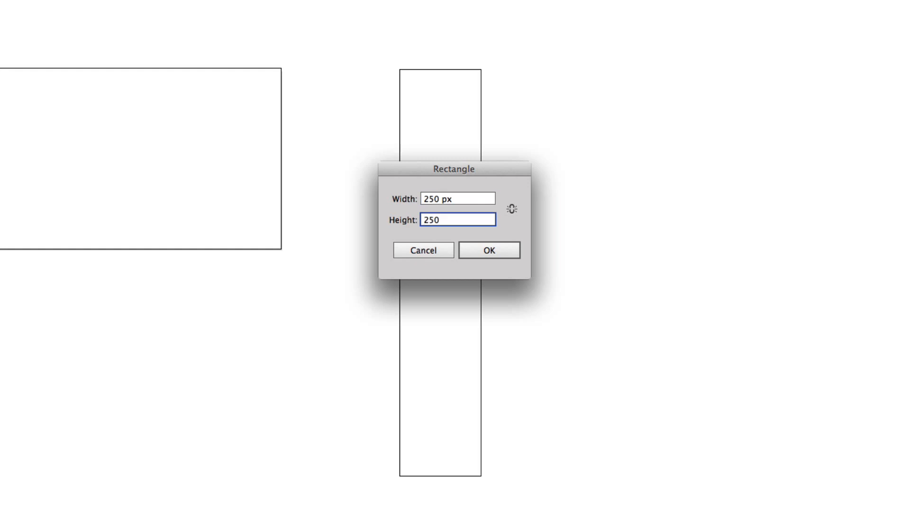
key("Return")
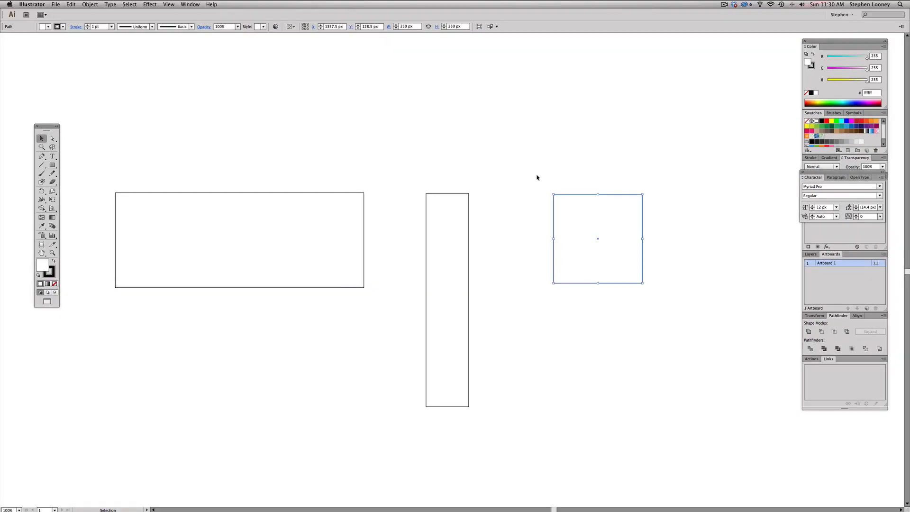
left_click_drag(616, 256, 573, 246)
left_click(549, 138)
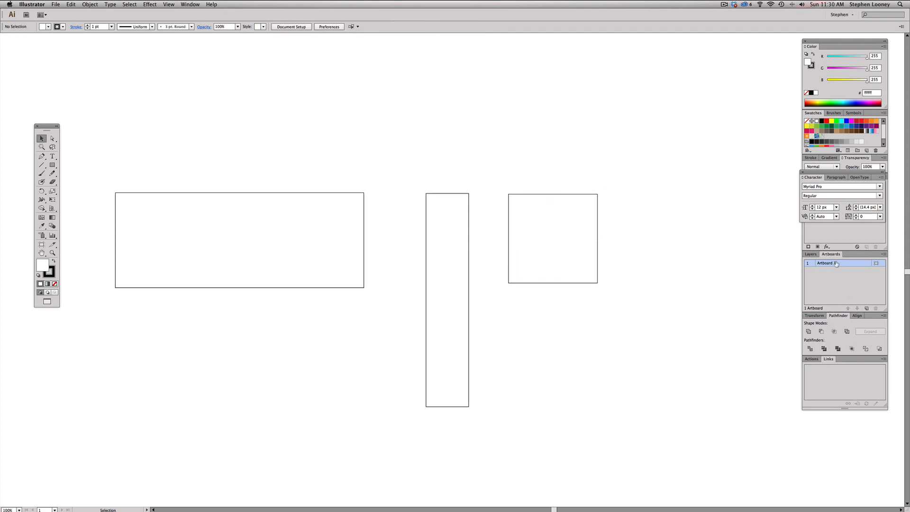
Select the tall rectangle and the square and convert both to artboards.
scroll(661, 262, "left", 4)
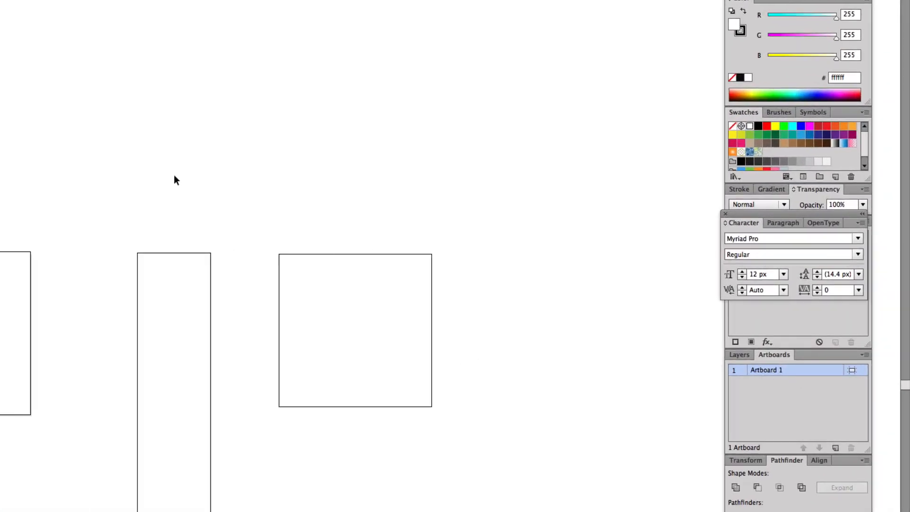
left_click_drag(102, 195, 360, 443)
left_click_drag(179, 262, 173, 256)
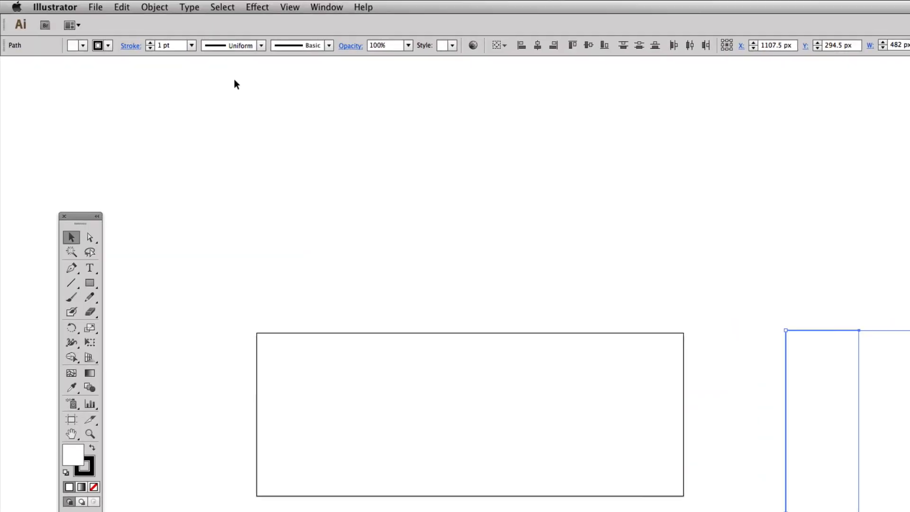
left_click(170, 5)
mouse_move(184, 363)
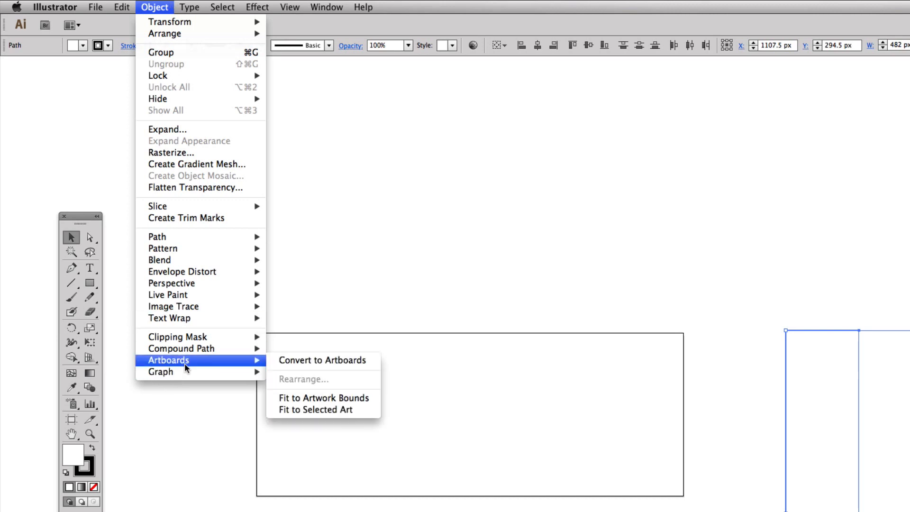
left_click(349, 363)
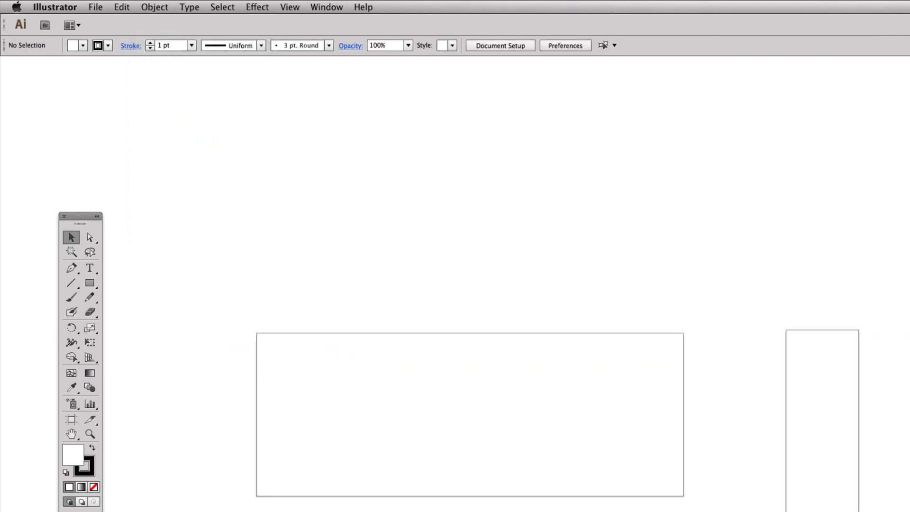
Activate Artboard 1, Artboard 2 and Artboard 3 in turn to check each one.
left_click(768, 340)
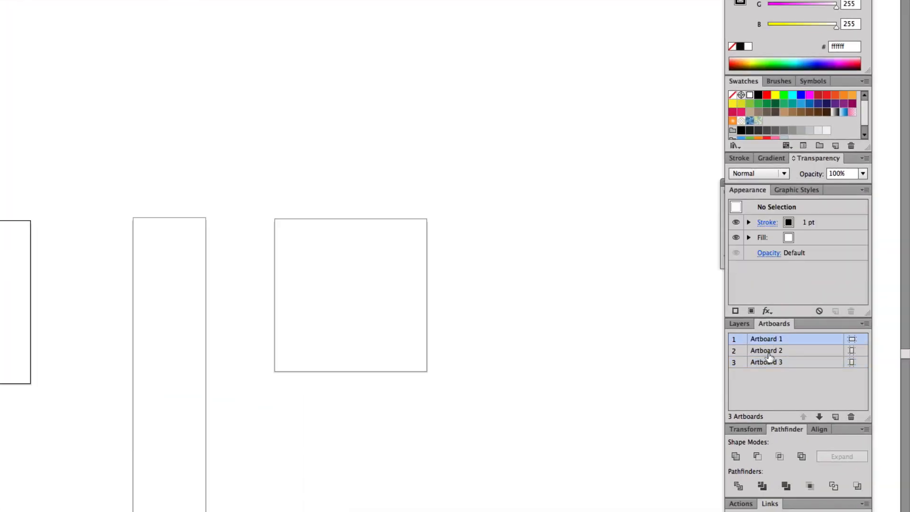
left_click(768, 351)
left_click(769, 364)
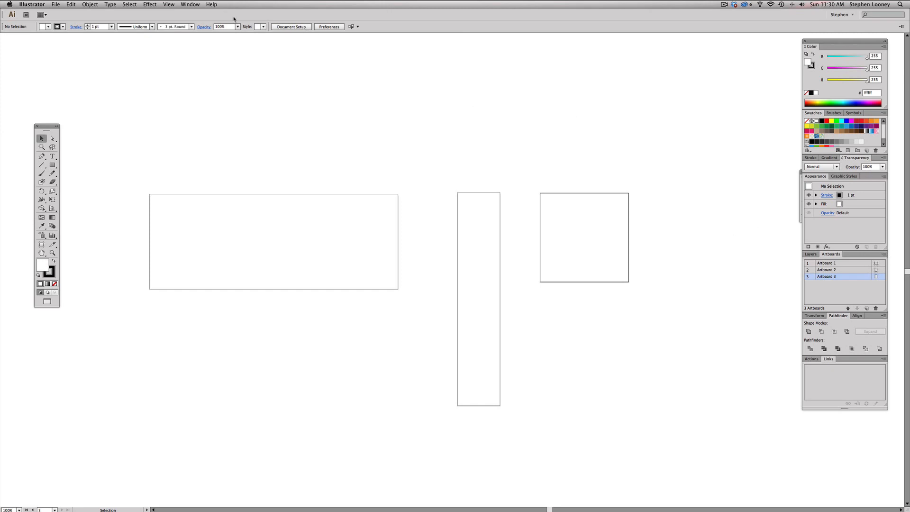
Edit the artboards, repositioning the tall and square ones in a row beside the wide one with tops roughly level.
left_click(292, 26)
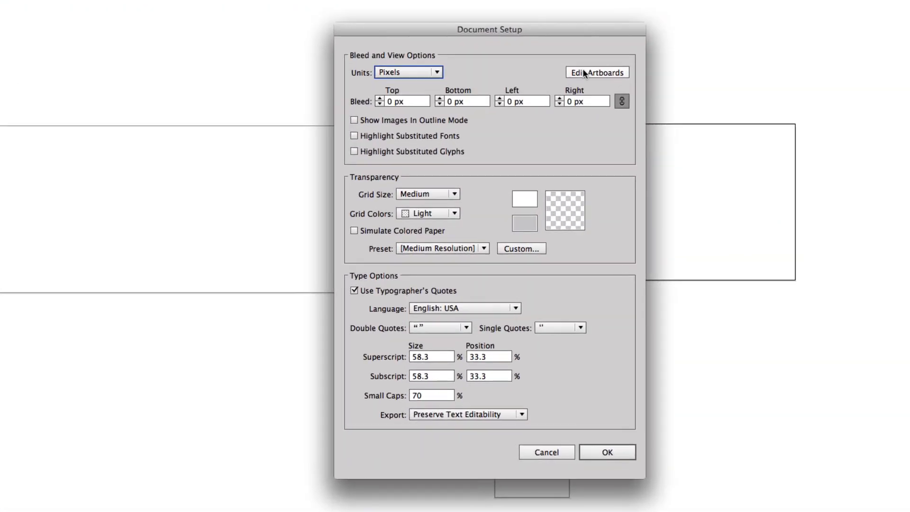
left_click(514, 145)
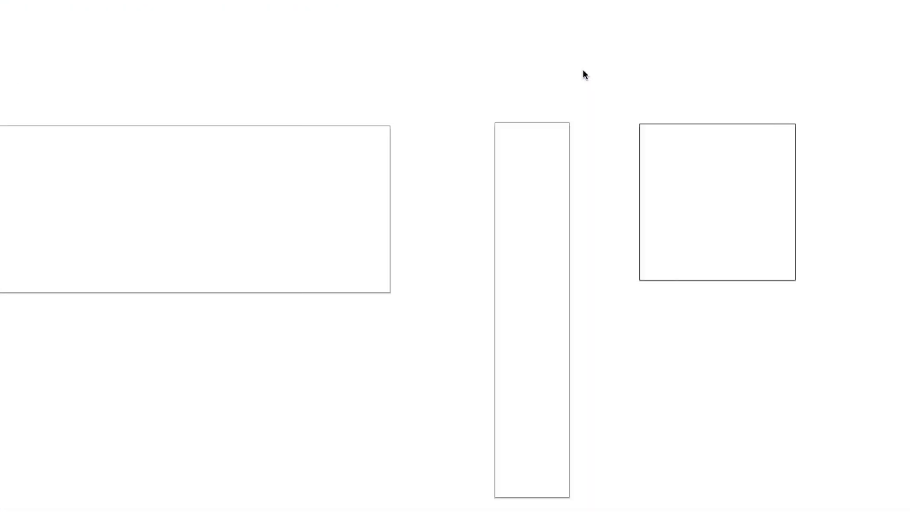
left_click_drag(686, 195, 751, 301)
left_click_drag(528, 255, 633, 86)
left_click_drag(632, 51, 522, 205)
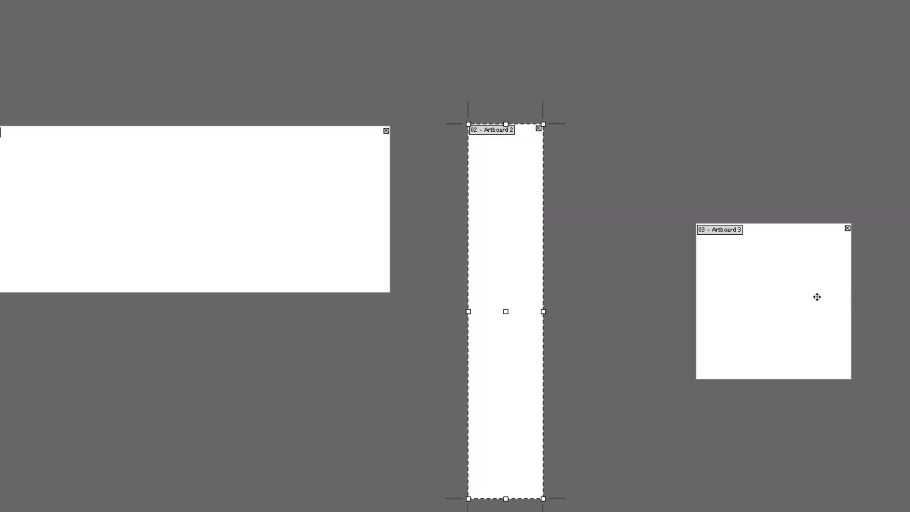
left_click_drag(776, 284, 714, 179)
left_click_drag(516, 204, 530, 204)
mouse_move(710, 202)
left_mouse_down()
mouse_move(721, 206)
mouse_move(711, 209)
left_mouse_up()
key("v")
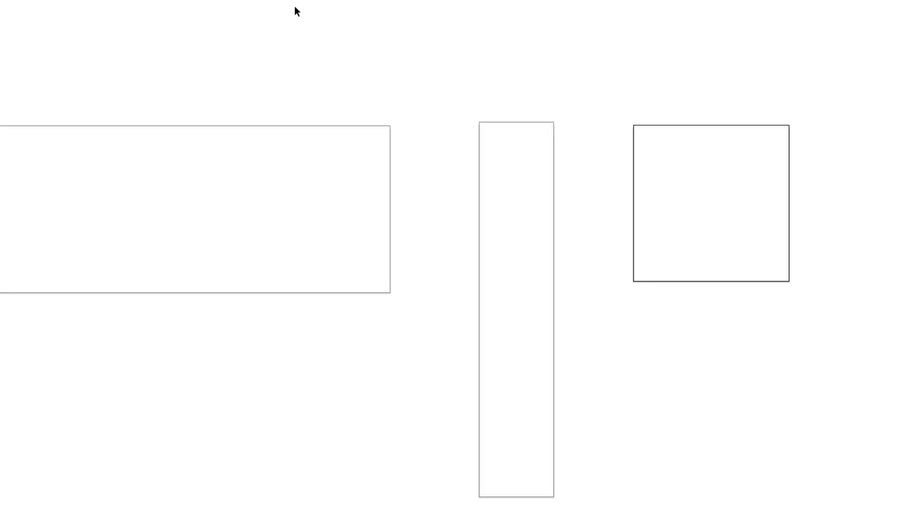
Copy all the ad artwork from Letter J.ai and paste it into Web Graphics, ignoring the missing linked files.
left_click_drag(304, 11, 321, 8)
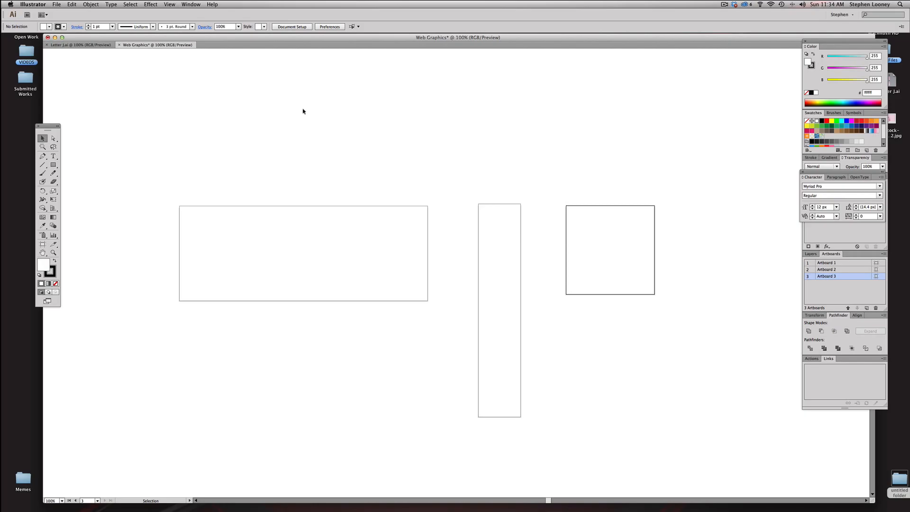
left_click(75, 45)
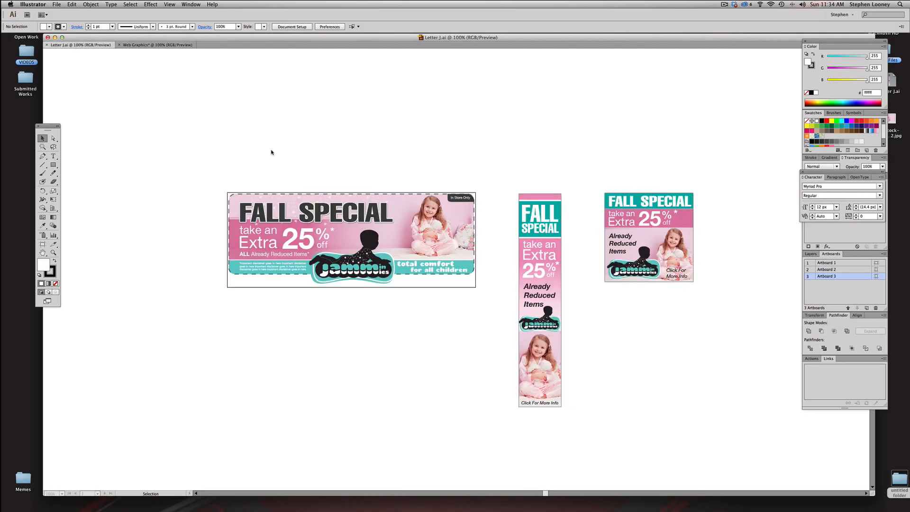
left_click_drag(199, 139, 773, 446)
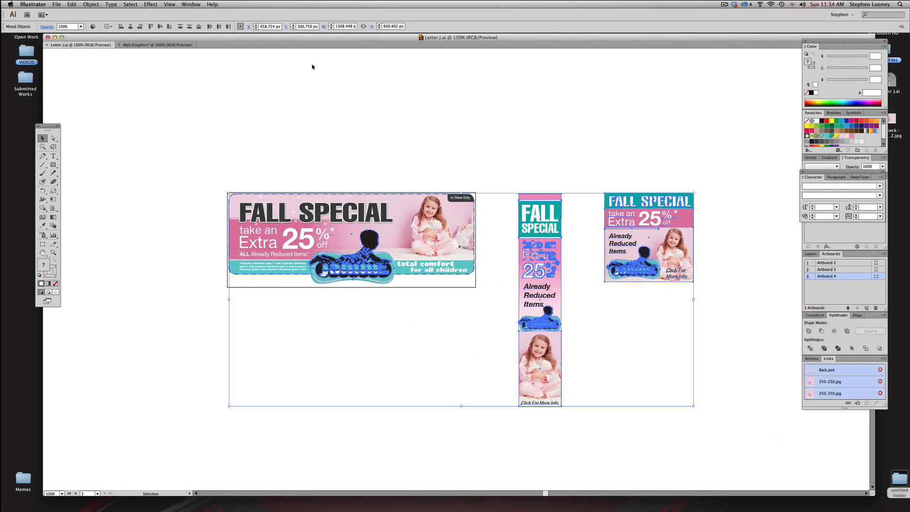
left_click_drag(188, 125, 758, 463)
left_click(156, 44)
key("ctrl+v")
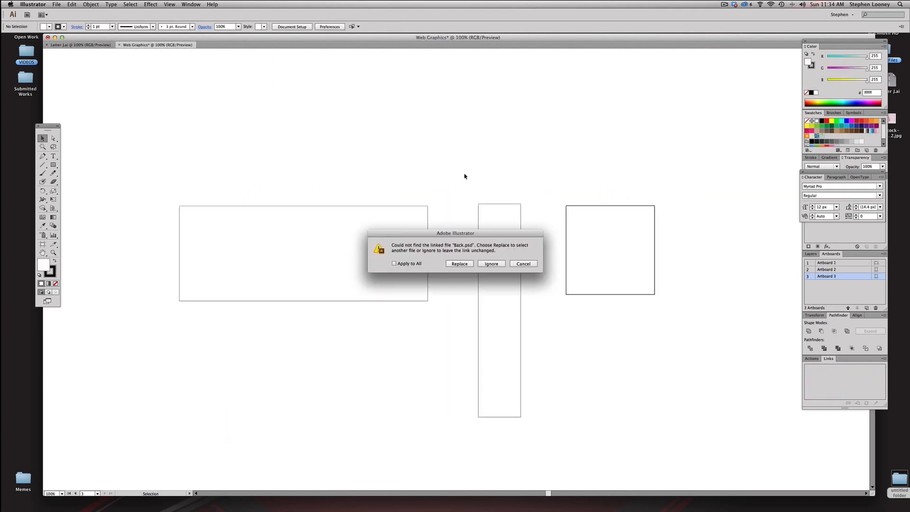
left_click(490, 265)
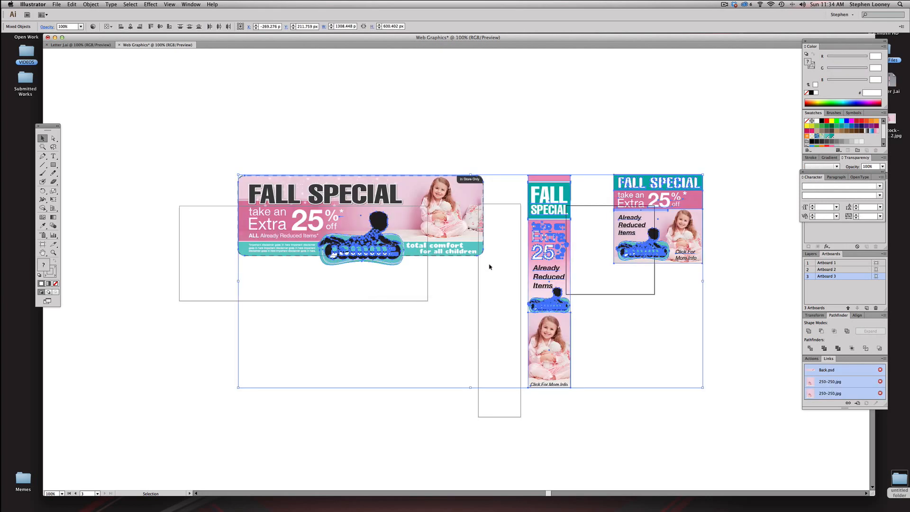
Shift the pasted artwork toward the artboards and place the wide banner just above the wide artboard.
left_click_drag(557, 378, 467, 402)
left_click_drag(92, 172, 416, 319)
left_click_drag(374, 259, 403, 165)
Move the square ad to the right of the square artboard and the tall ad above the tall artboard.
left_click_drag(516, 184, 631, 297)
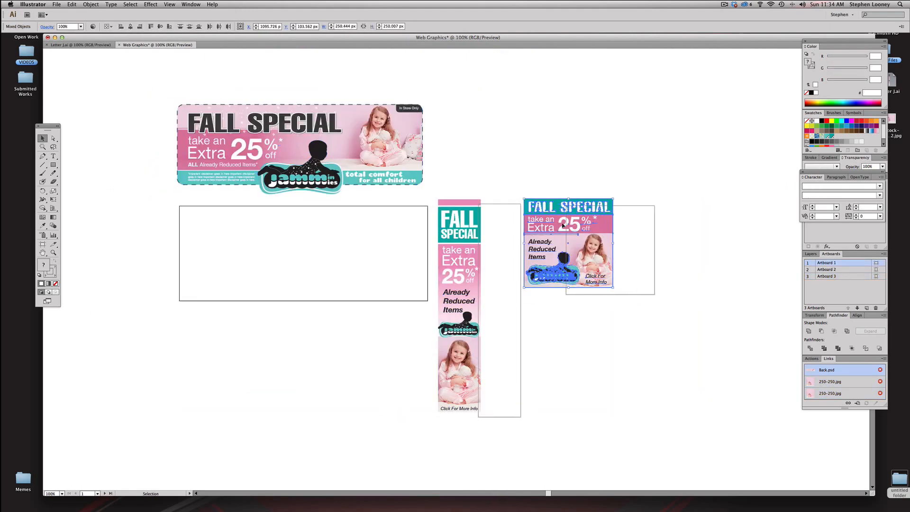
left_click_drag(553, 210, 702, 218)
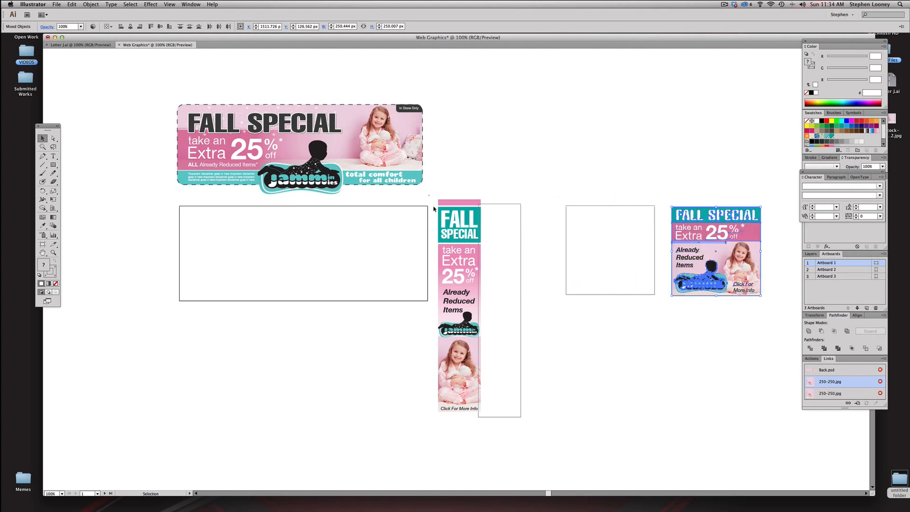
left_click_drag(434, 208, 498, 426)
left_click_drag(470, 406, 548, 180)
left_click(614, 160)
scroll(611, 164, "right", 2)
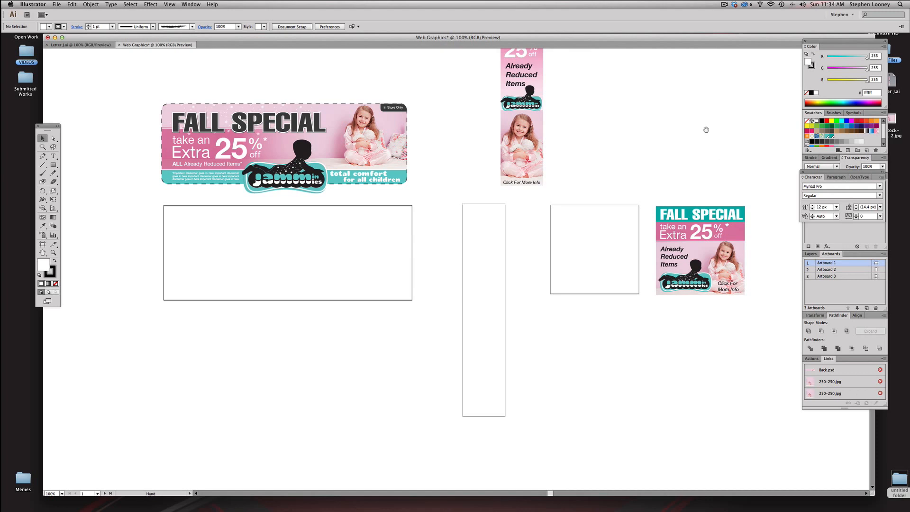
left_click_drag(706, 129, 714, 131)
Open the bigstock "Time to bed" JPG photo from the desktop in Photoshop.
left_click(908, 243)
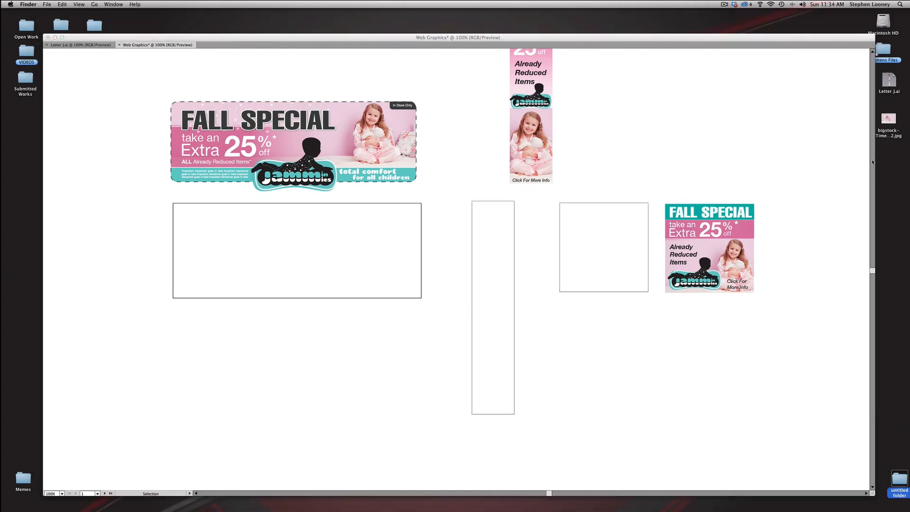
left_click(893, 114)
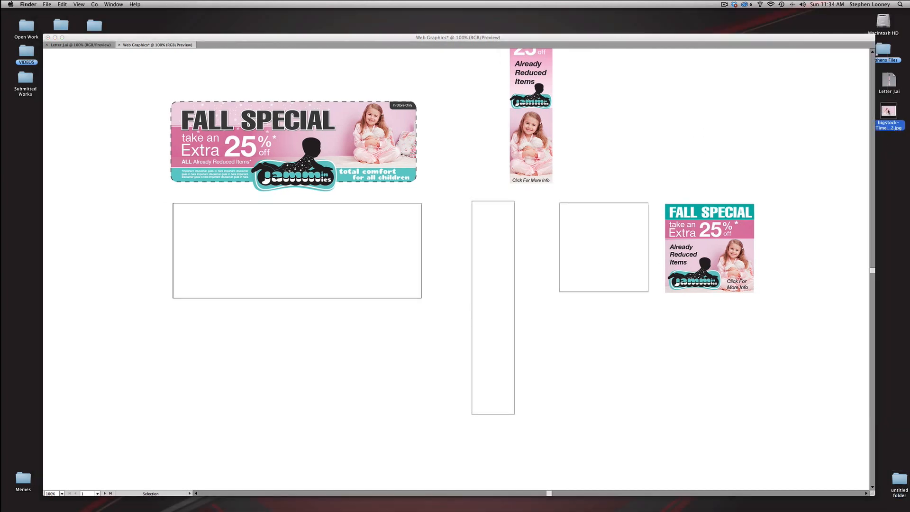
left_click_drag(889, 112, 488, 504)
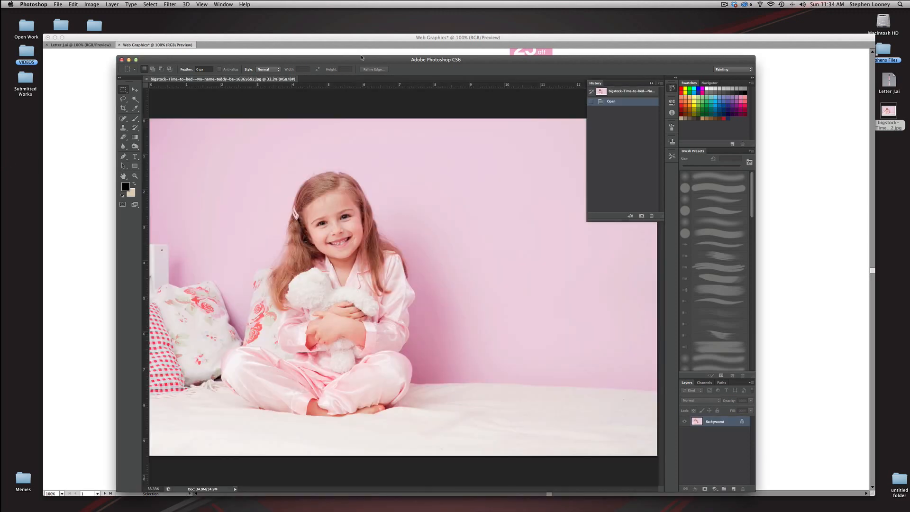
Reposition and widen the Photoshop window, and convert the locked Background into a regular layer named Layer 0.
left_click_drag(358, 60, 355, 46)
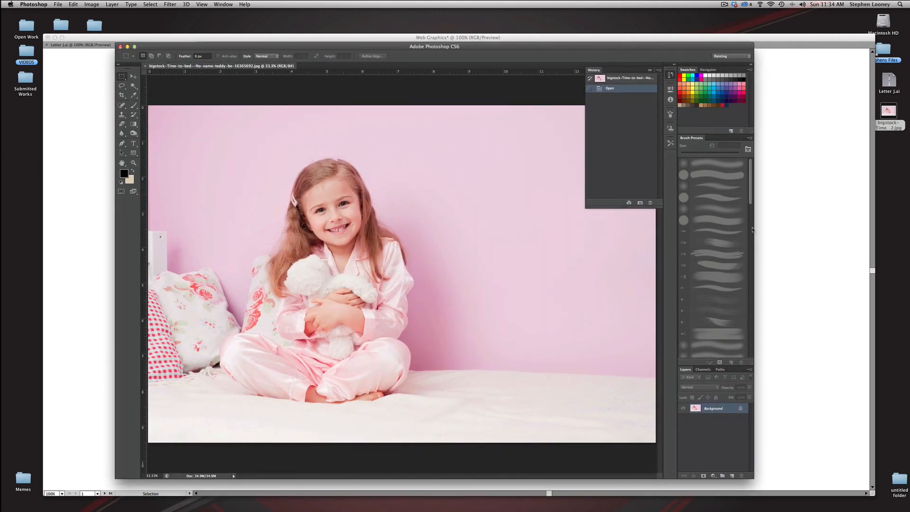
left_click_drag(754, 228, 855, 228)
left_click(479, 285, "alt")
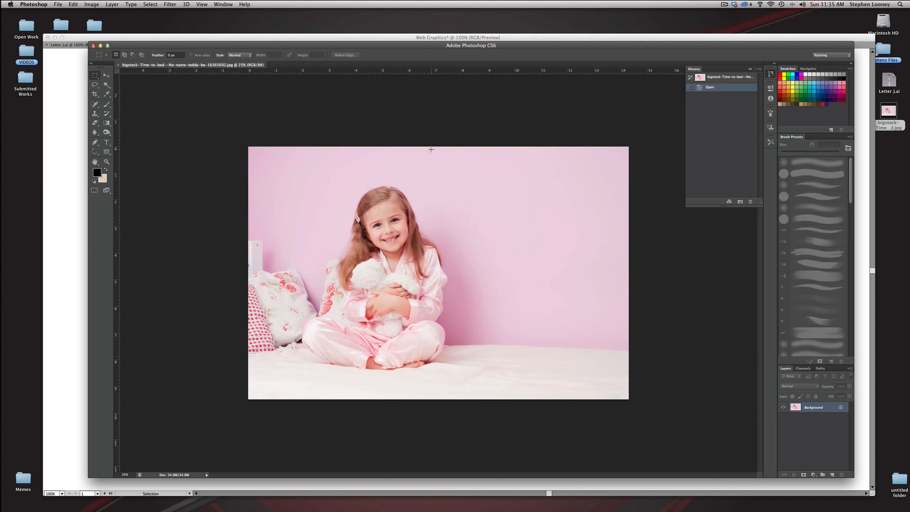
left_click(479, 258, "alt")
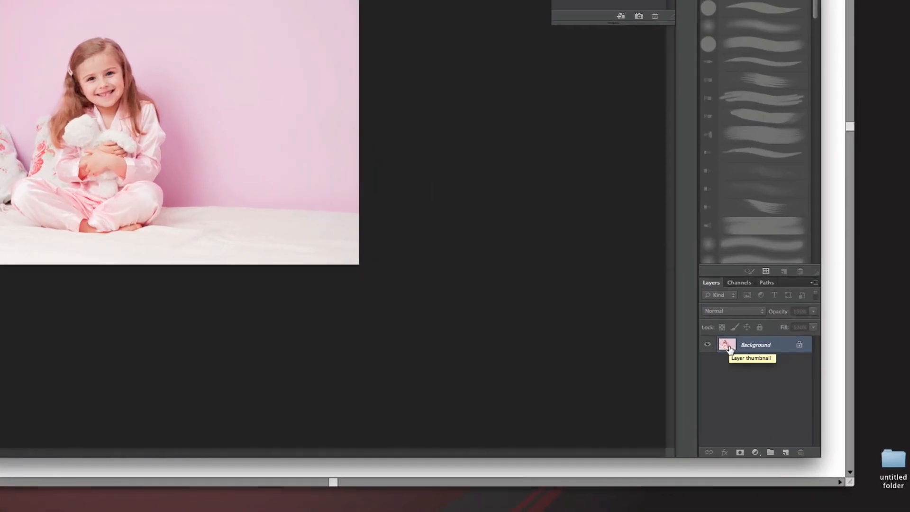
double_click(729, 348)
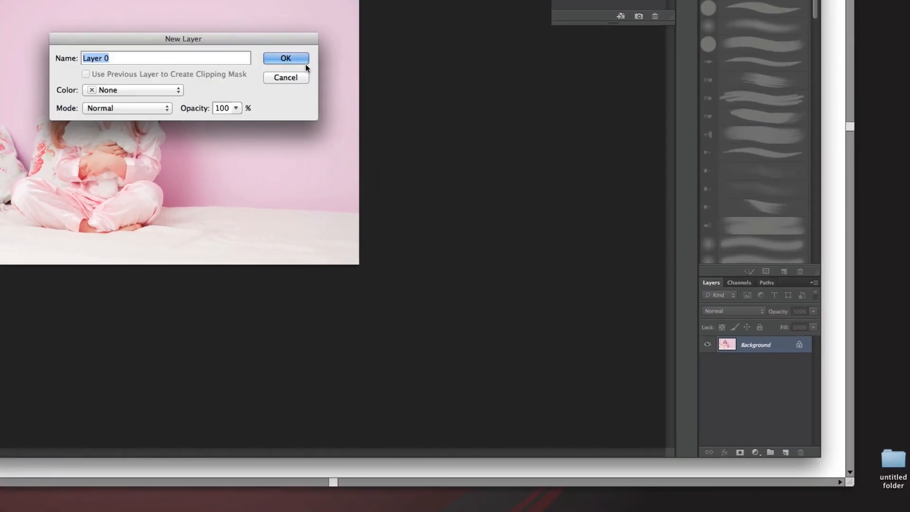
left_click(286, 59)
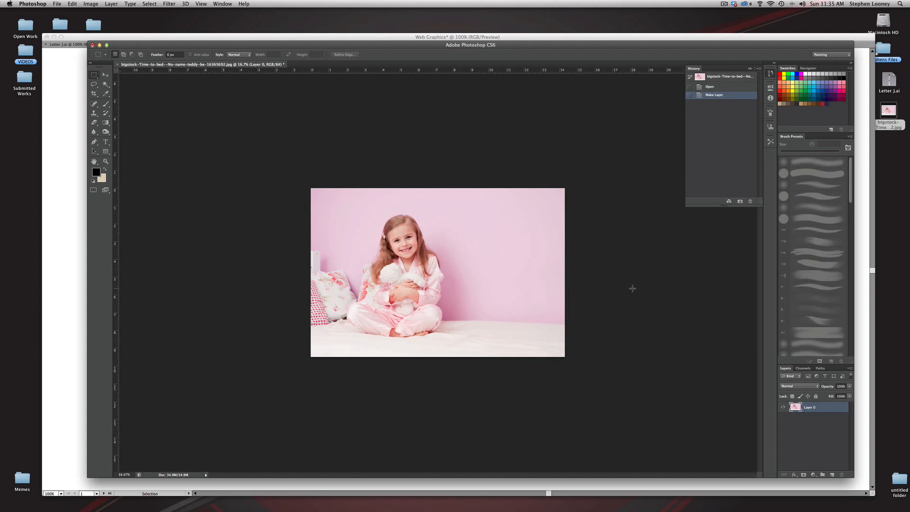
Enlarge the canvas to 25 inches wide by 20 inches high, anchoring the photo in the bottom-left corner.
left_click(89, 4)
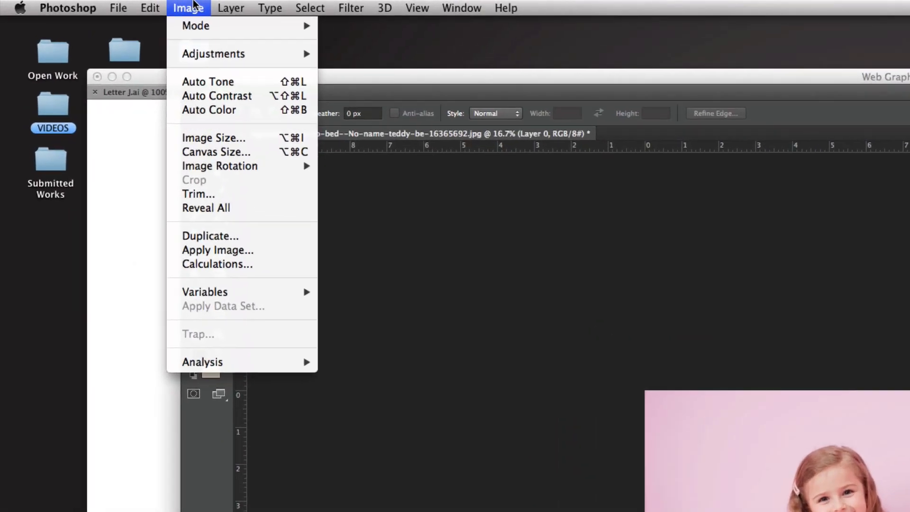
left_click(193, 151)
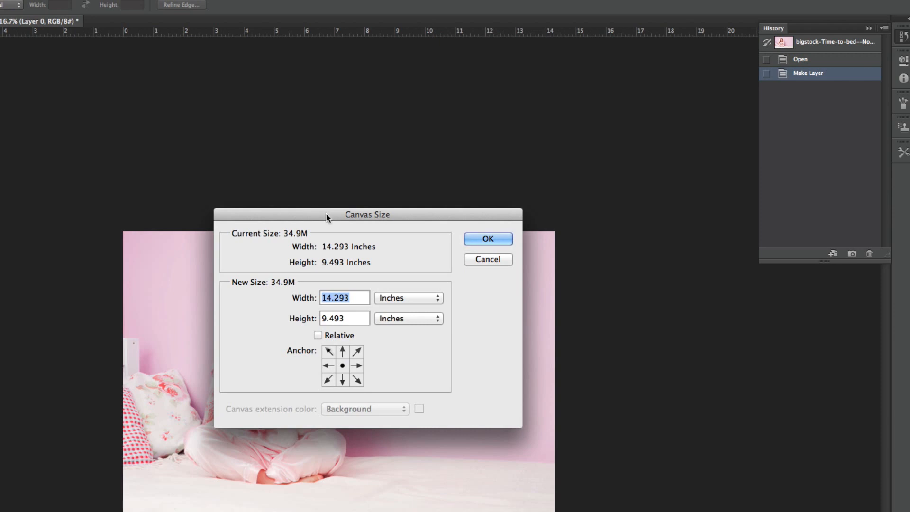
left_click_drag(587, 287, 859, 109)
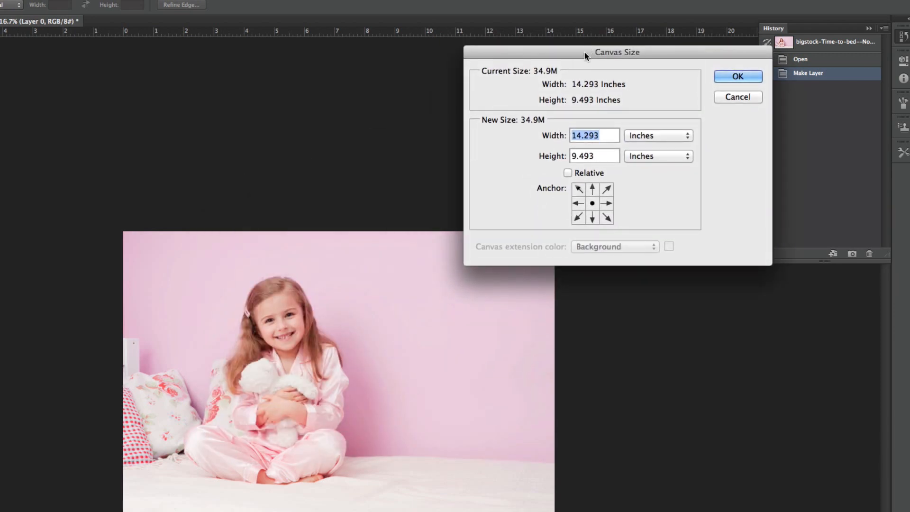
left_click_drag(584, 51, 683, 97)
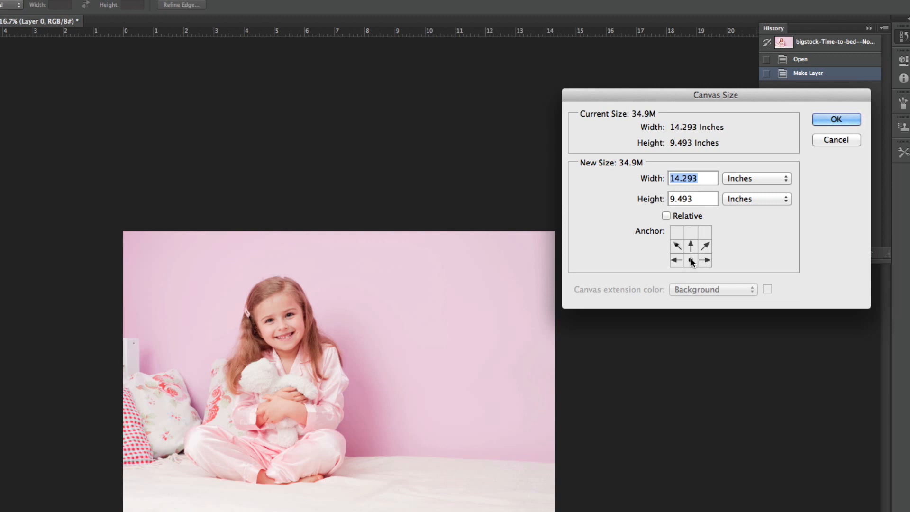
left_click(678, 260)
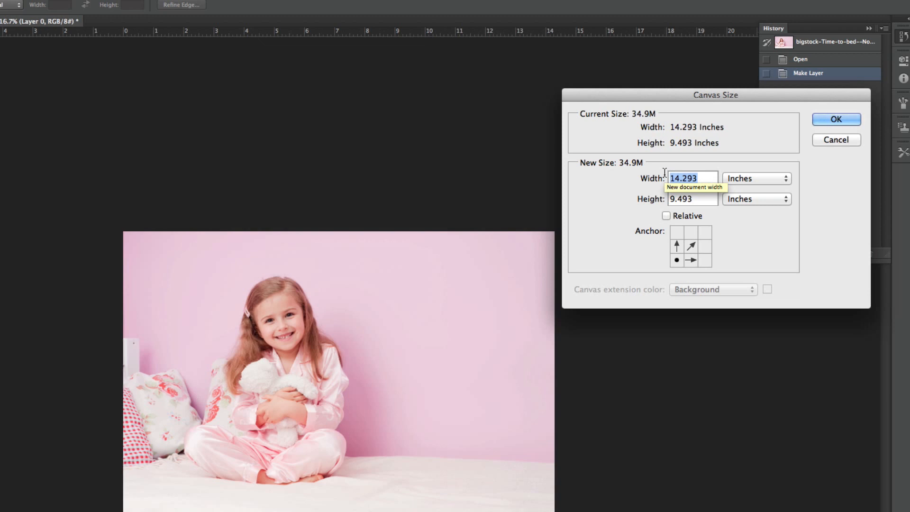
type("2")
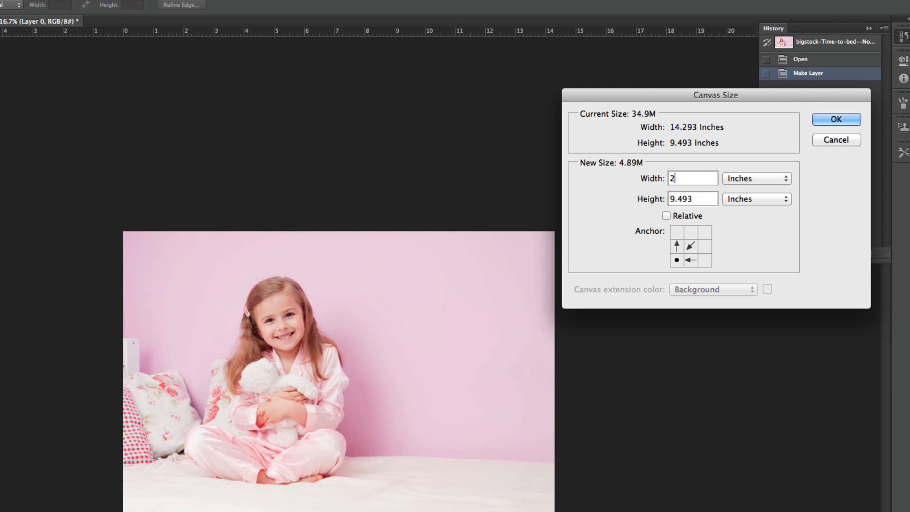
type("5")
key("Tab")
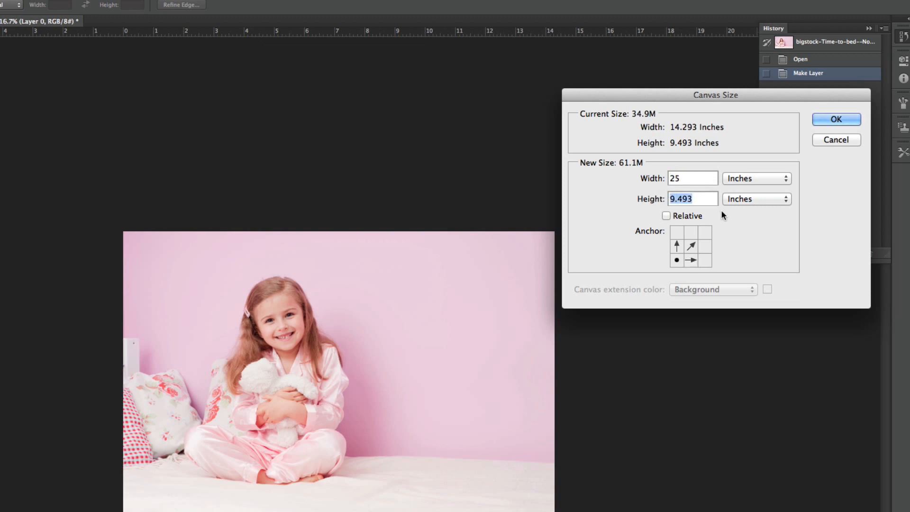
type("20")
left_click(830, 119)
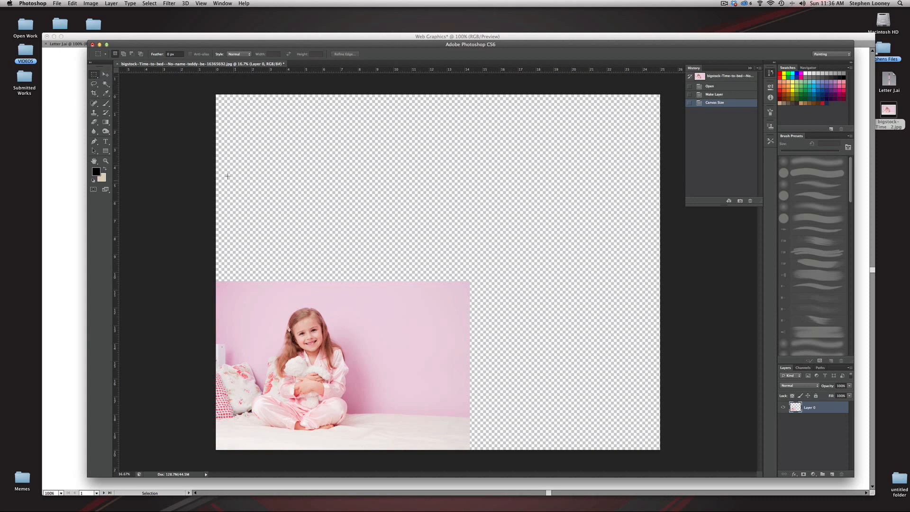
Crop the empty strip off the top of the canvas, leaving it about 17 inches high, and clear the selection.
left_click_drag(206, 148, 686, 467)
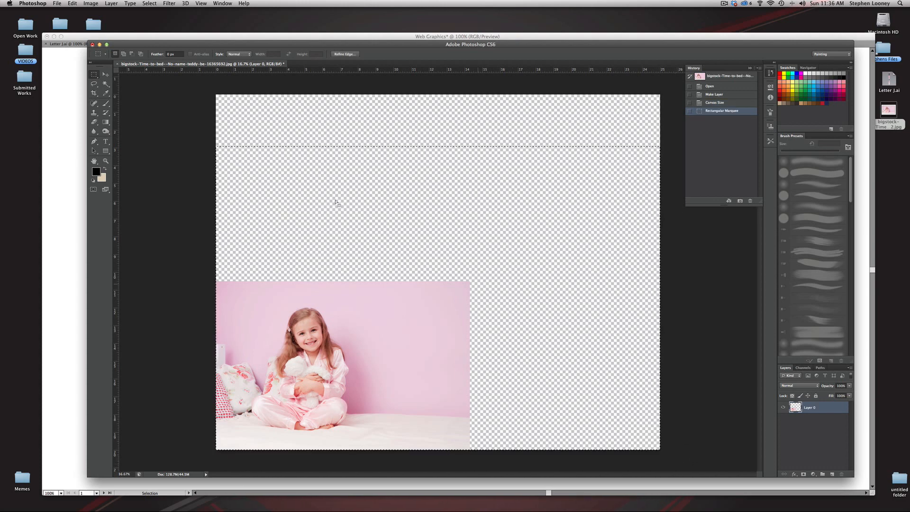
left_click(101, 3)
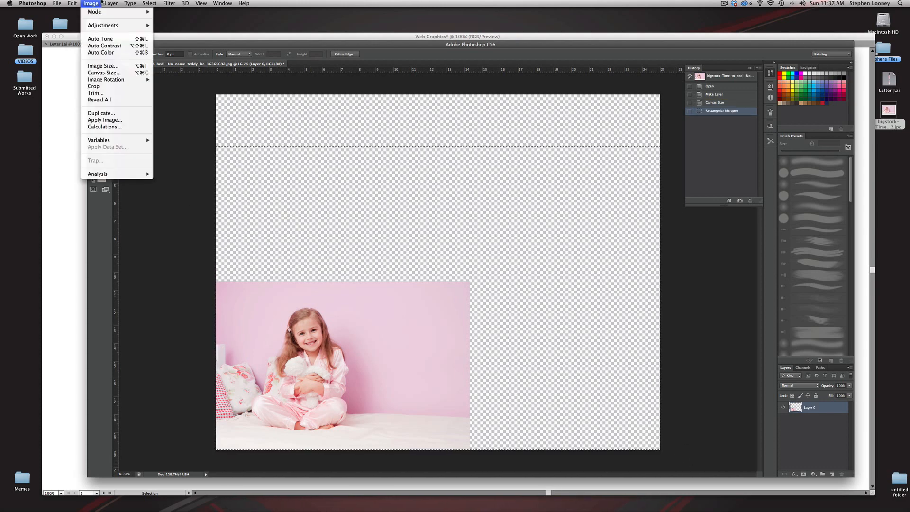
left_click(94, 85)
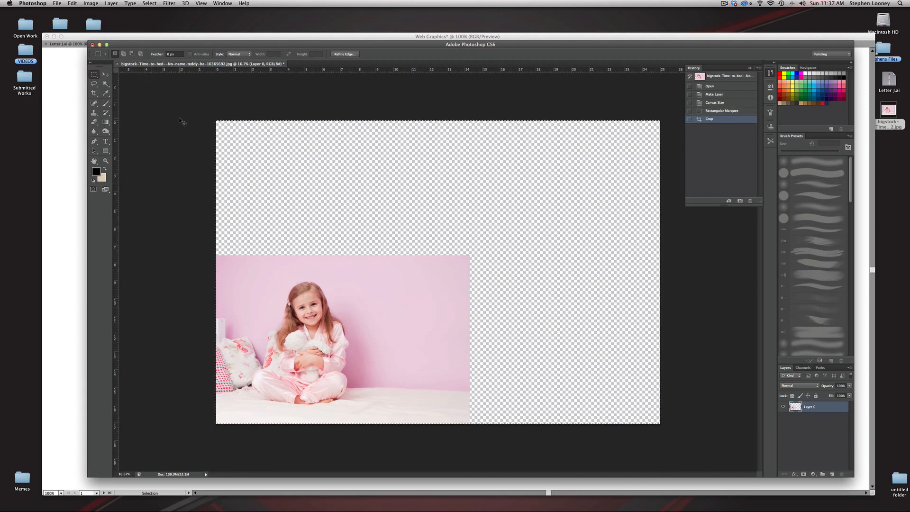
left_click(185, 123)
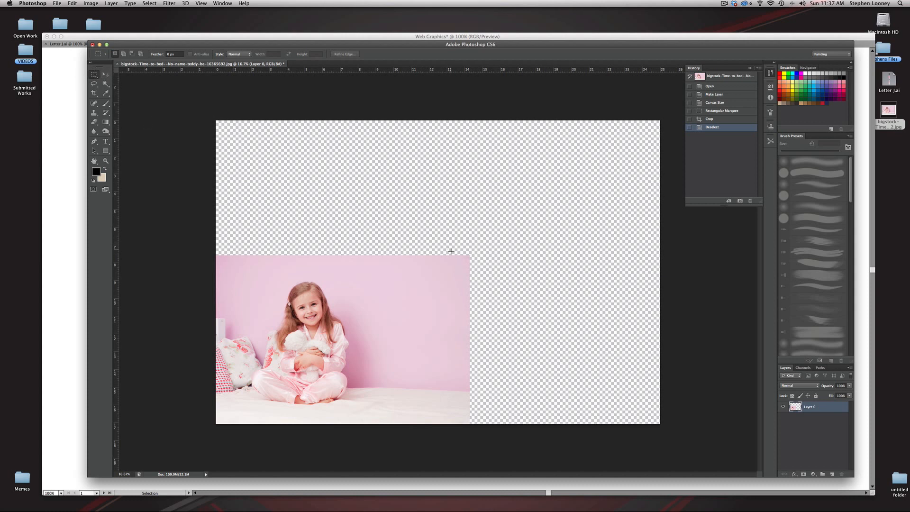
Fill the blank area right of the photo, slightly overlapping its edge, with Content-Aware at 100% opacity in Normal mode and deselect.
left_click_drag(451, 251, 687, 451)
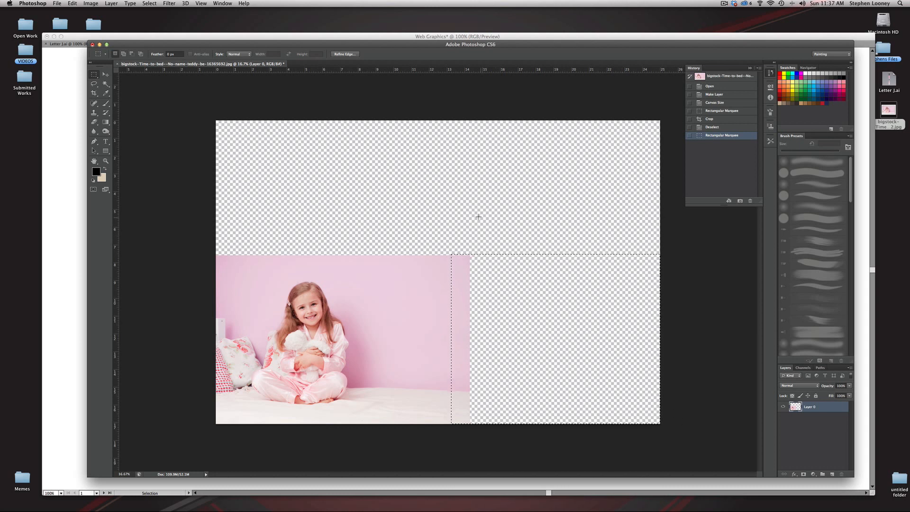
left_click(72, 4)
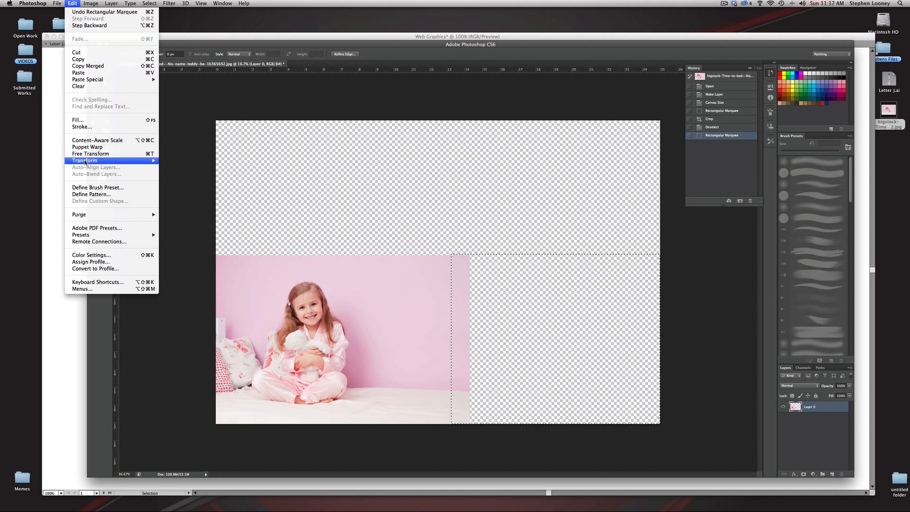
mouse_move(86, 162)
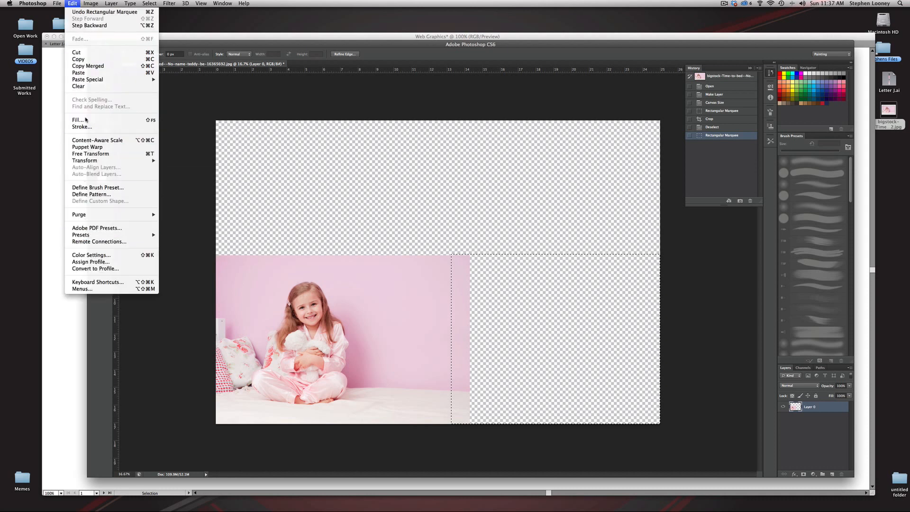
left_click(86, 119)
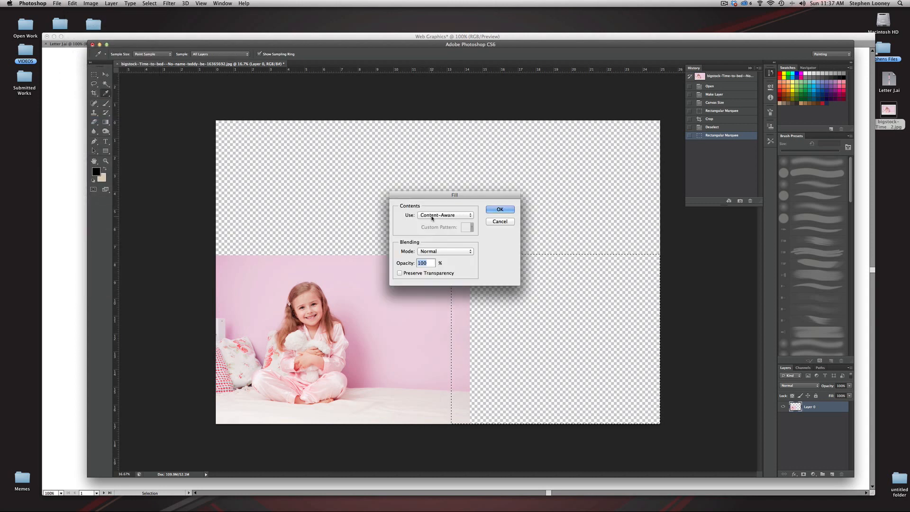
left_click(500, 209)
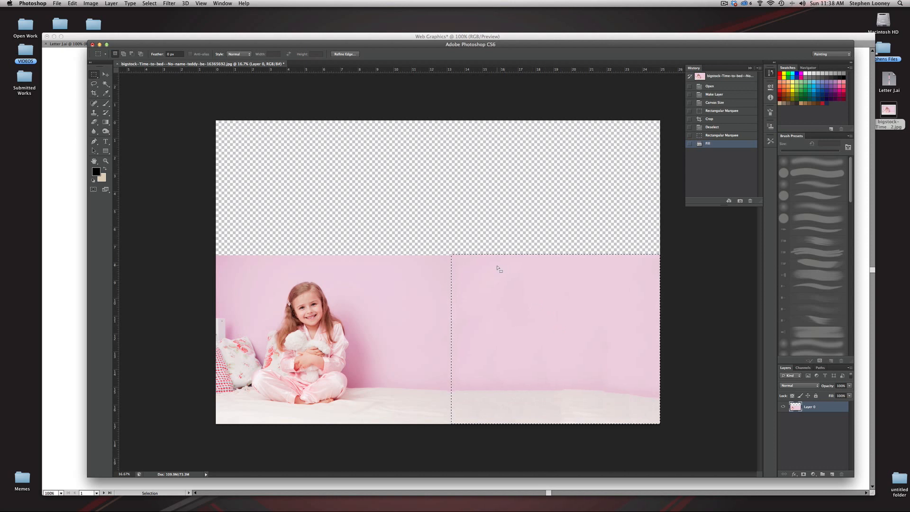
key("super+d")
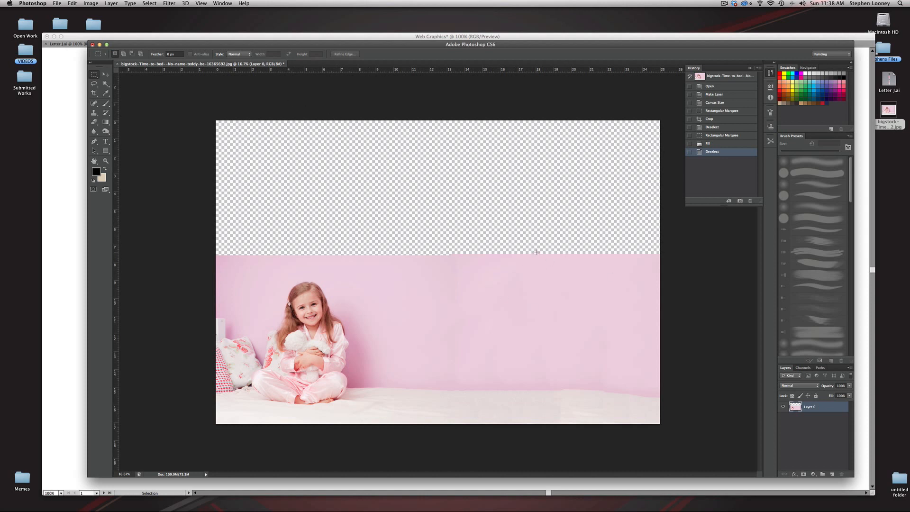
Revert the document history to before the Content-Aware fill and clear the selection.
left_click(707, 143)
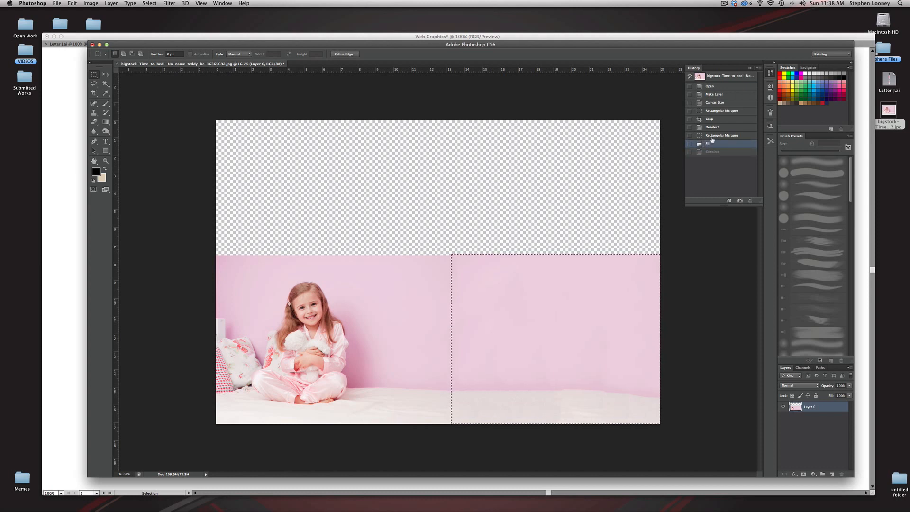
left_click(714, 138)
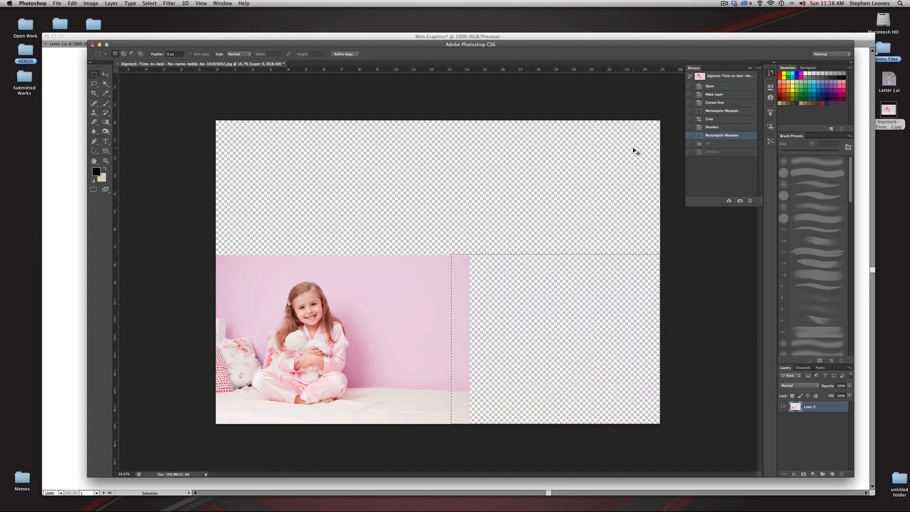
key("super+d")
Open the image size settings and set the resolution to 72 pixels/inch with resampling on.
left_click(72, 4)
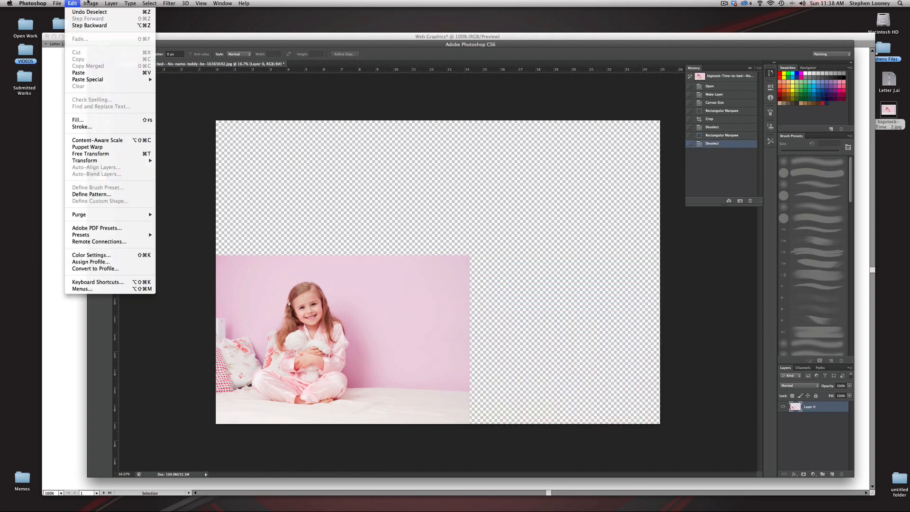
mouse_move(91, 4)
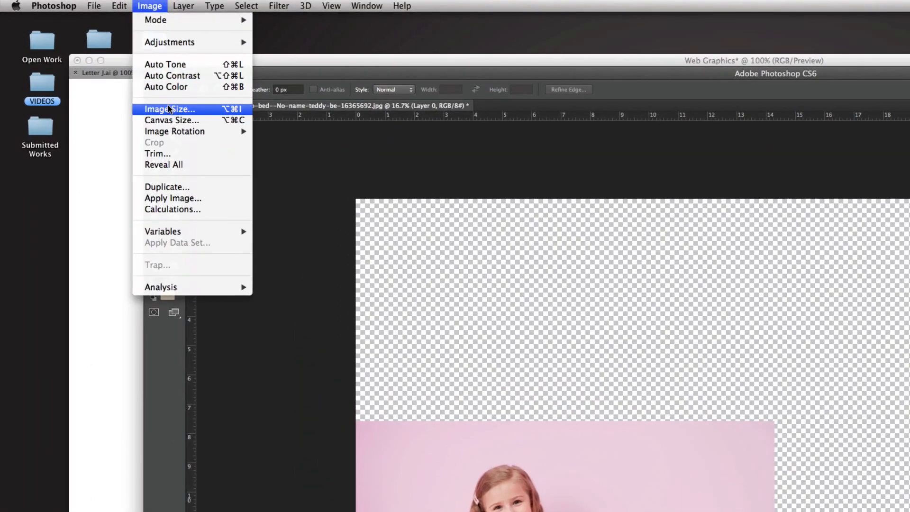
left_click(168, 104)
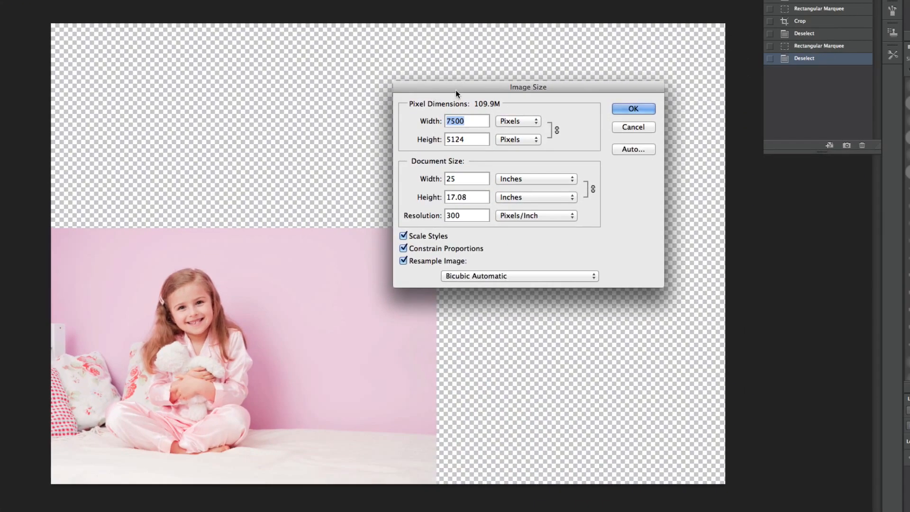
left_click_drag(456, 90, 501, 156)
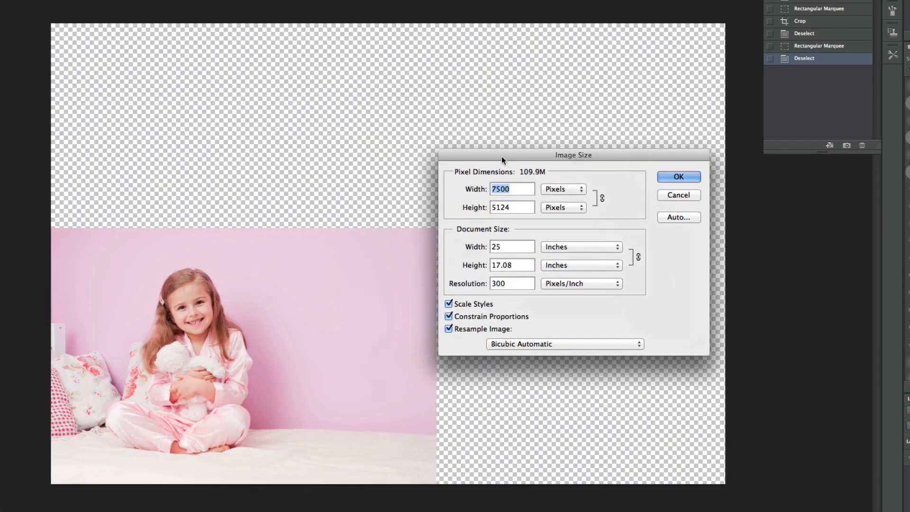
left_click(514, 281)
double_click(514, 281)
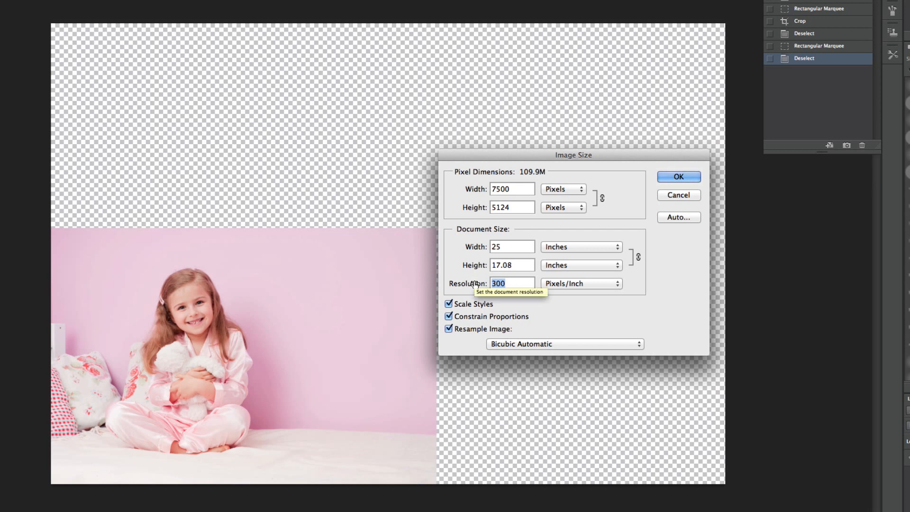
type("72")
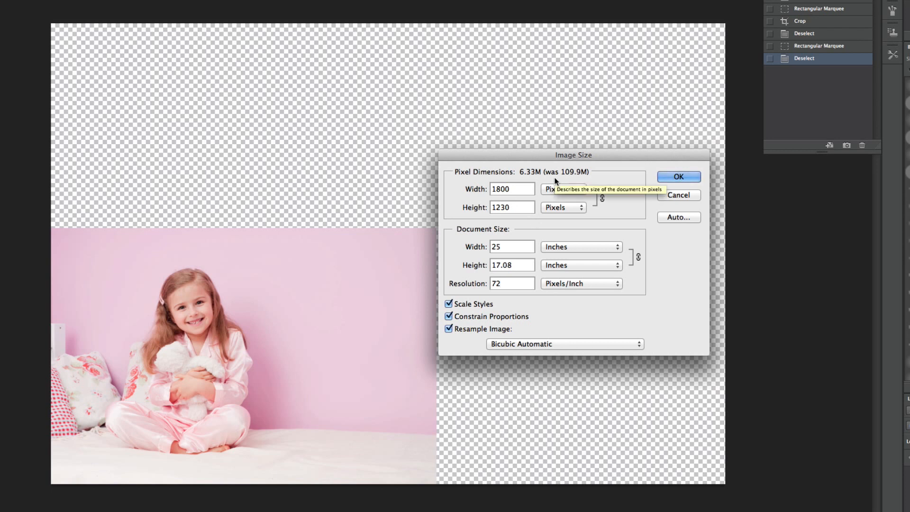
left_click_drag(532, 152, 655, 163)
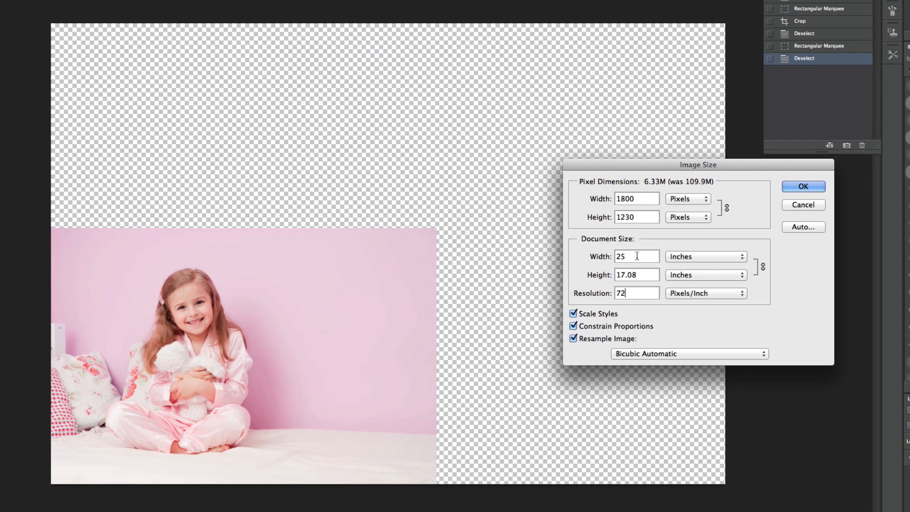
Try a document width of 10 inches at the web resolution, and restore the width to 25 inches.
double_click(620, 256)
left_click(703, 256)
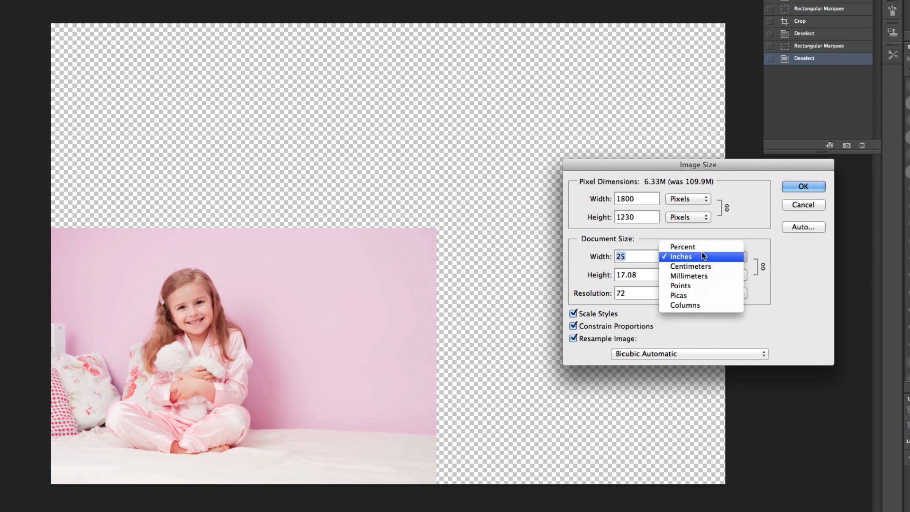
left_click(630, 256)
double_click(625, 199)
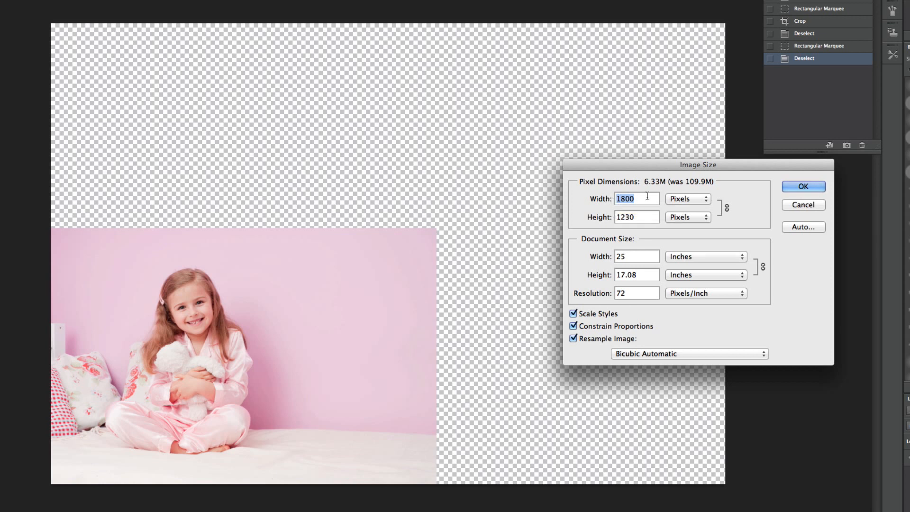
left_click_drag(639, 256, 600, 253)
type("10")
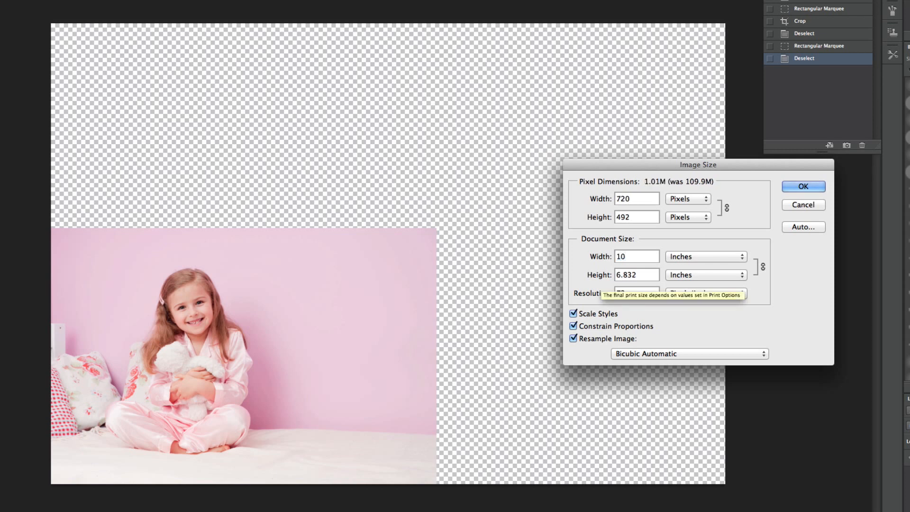
key("BackSpace")
key("BackSpace")
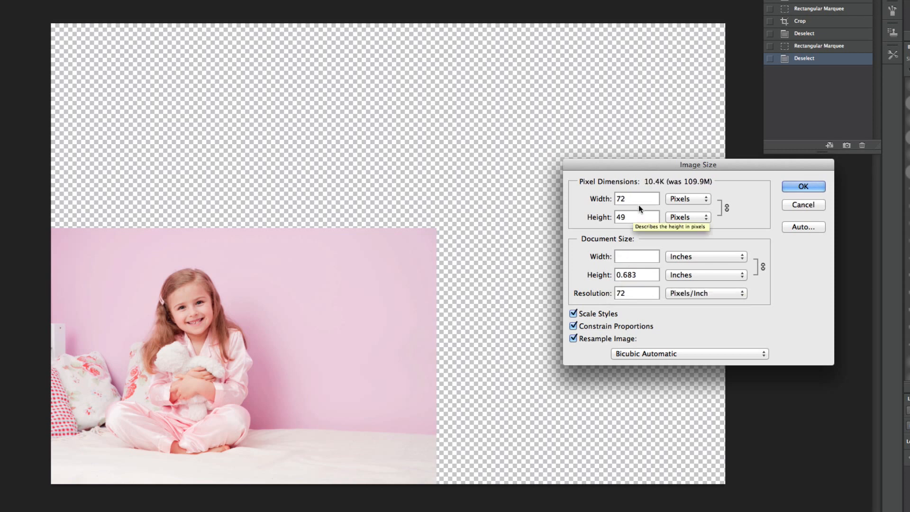
type("25")
Set the image's pixel width to 1500 with constrained proportions and apply the resize.
left_click(597, 200)
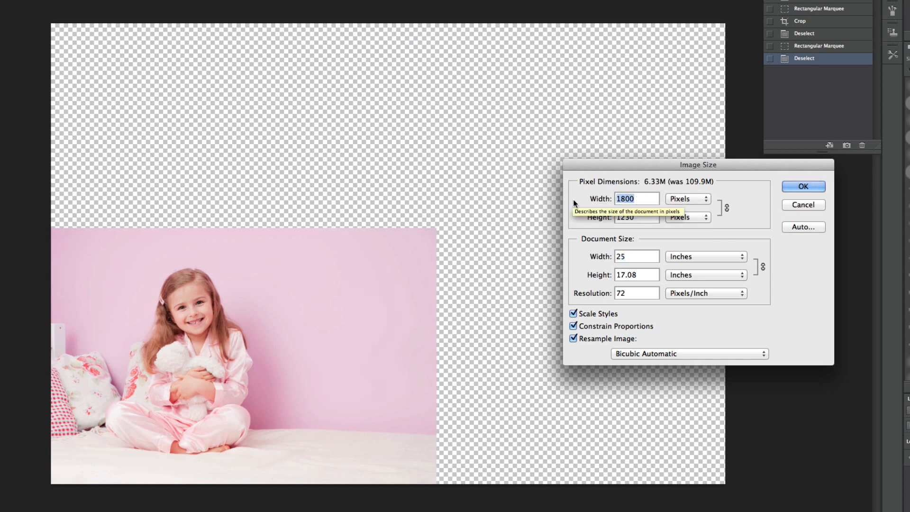
type("1500")
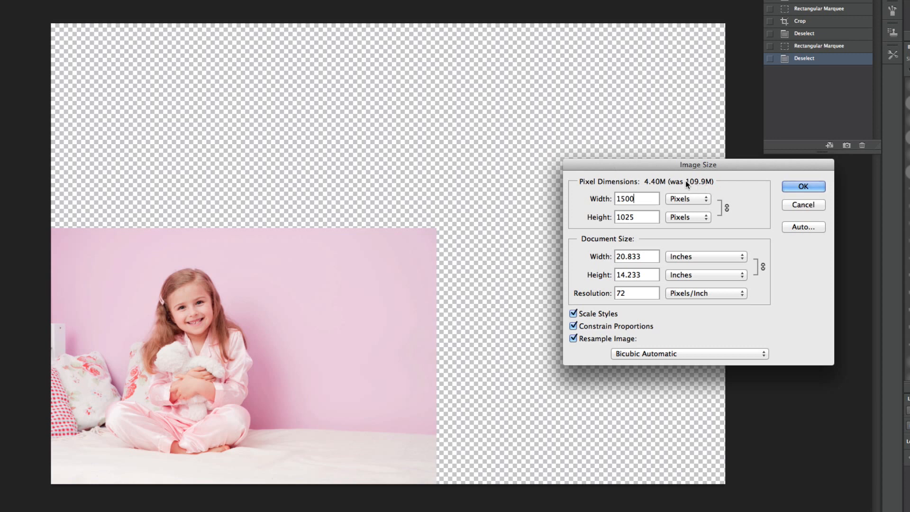
left_click(806, 183)
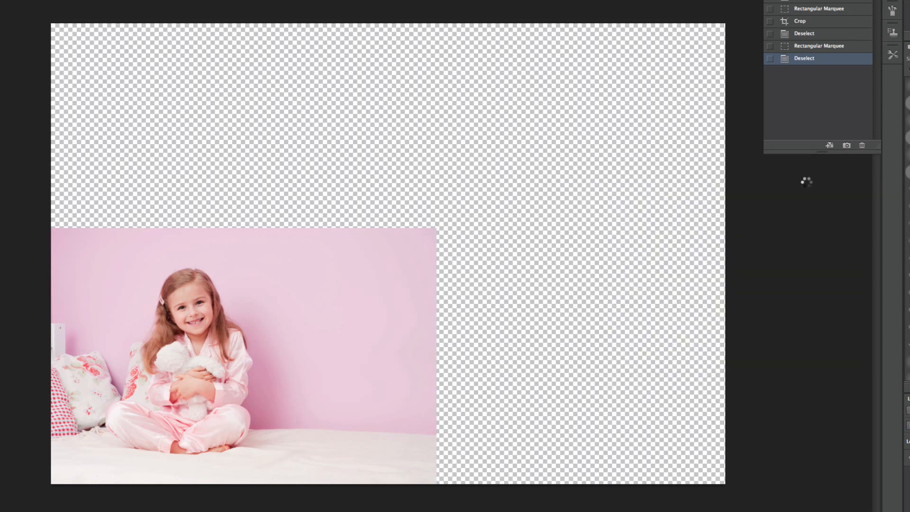
Fill the blank area right of the photo, slightly overlapping its edge, with Content-Aware at 100% opacity and deselect.
key("z")
left_click_drag(311, 203, 507, 355)
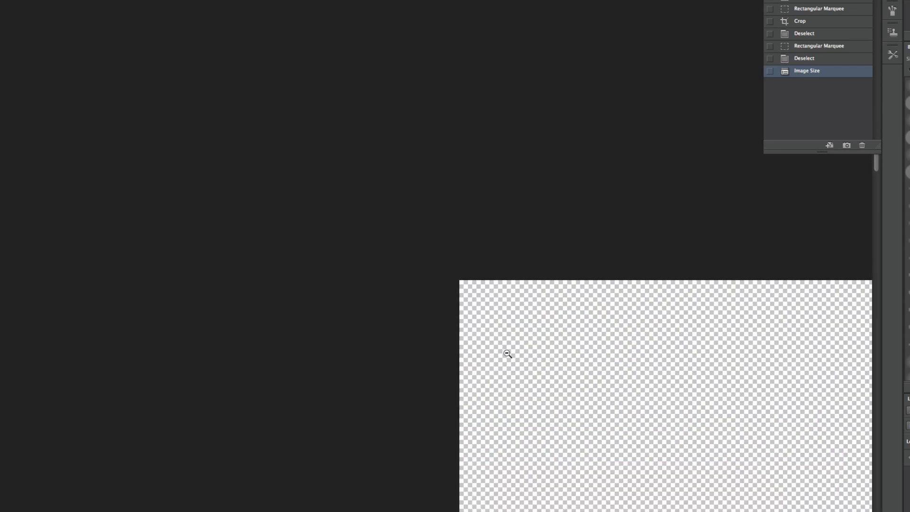
key("super+minus")
key("super+minus")
key("super+plus")
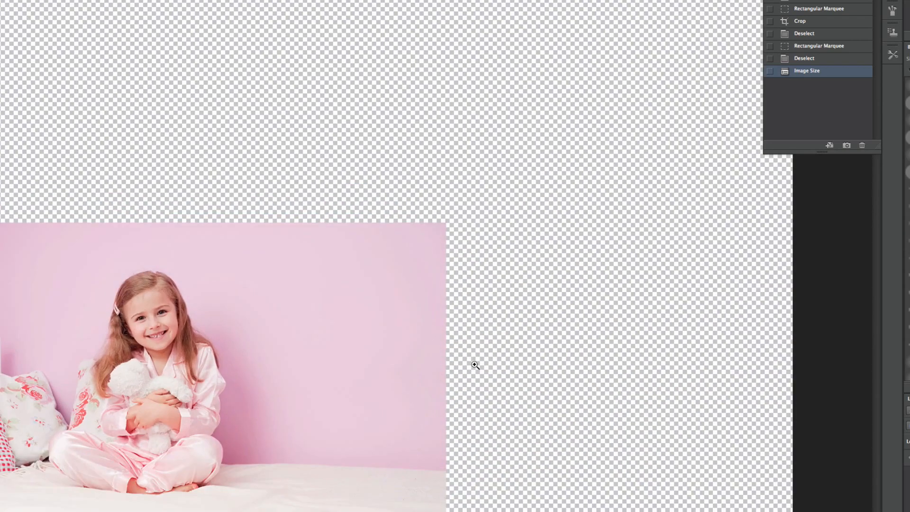
key("super+minus")
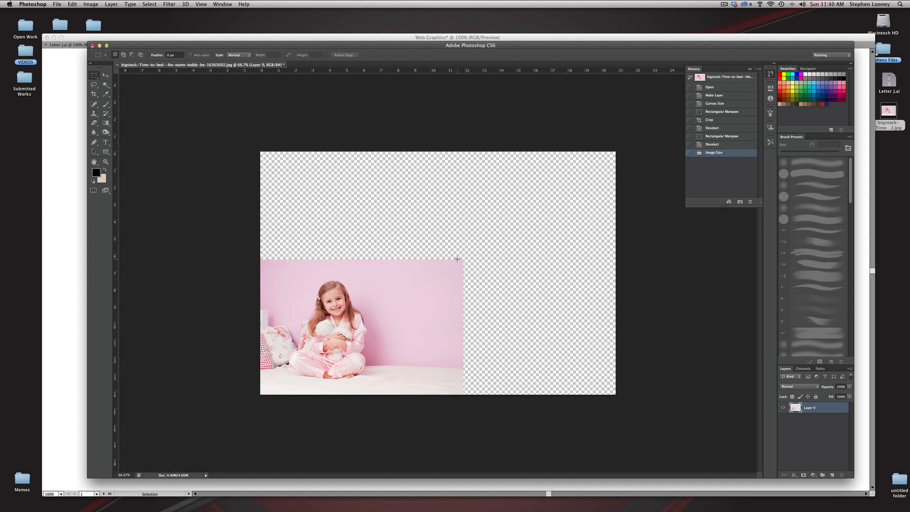
left_click_drag(456, 259, 656, 457)
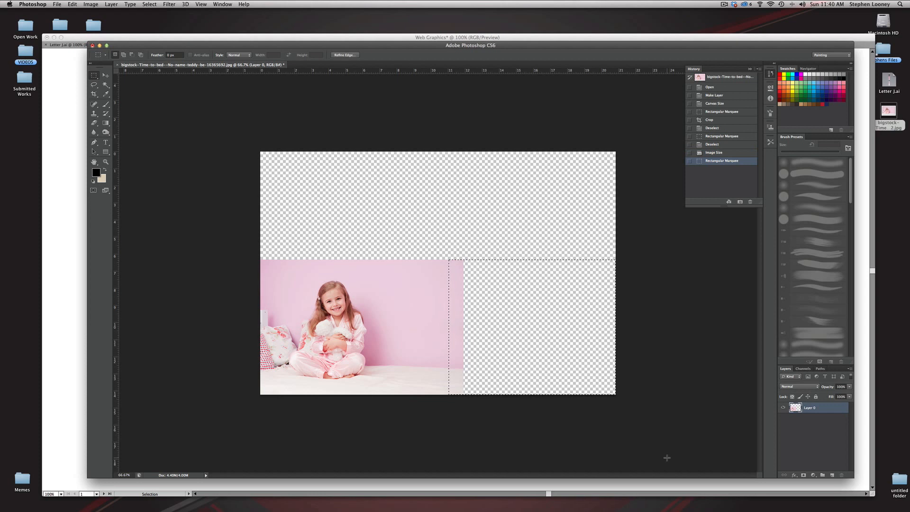
key("shift+BackSpace")
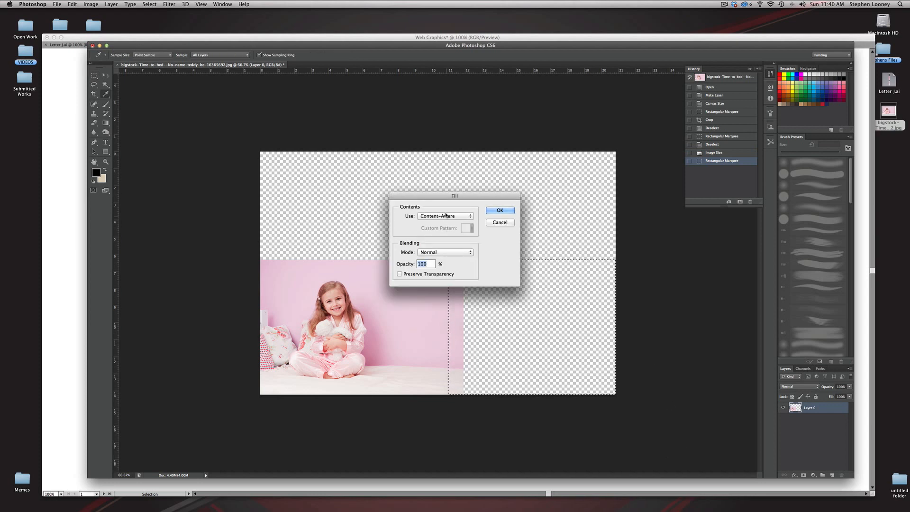
left_click(500, 210)
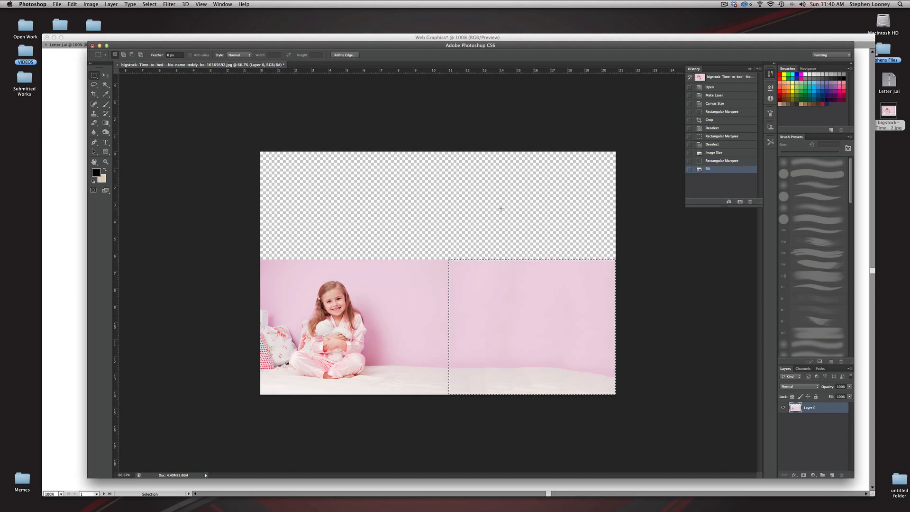
key("super+d")
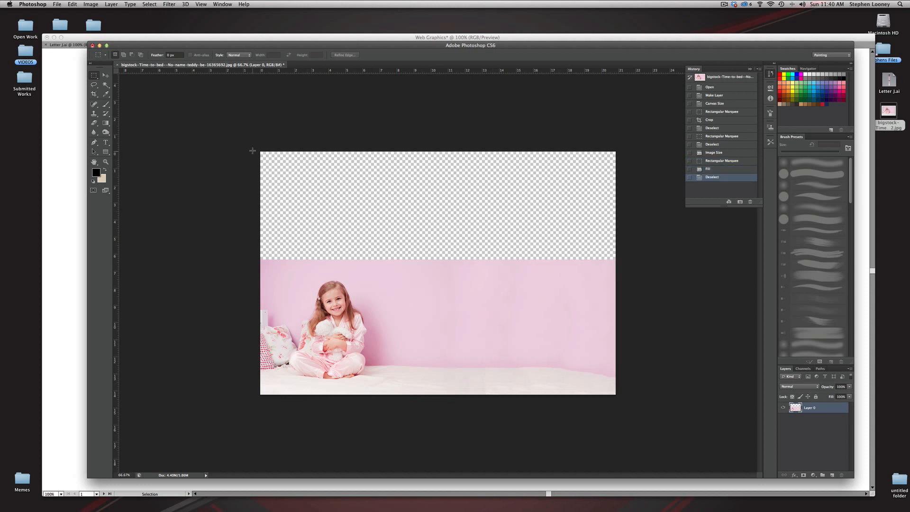
Fill the blank strip above the photo, slightly overlapping the wall, with Content-Aware at 100% opacity and deselect.
left_click_drag(252, 151, 677, 275)
key("shift+BackSpace")
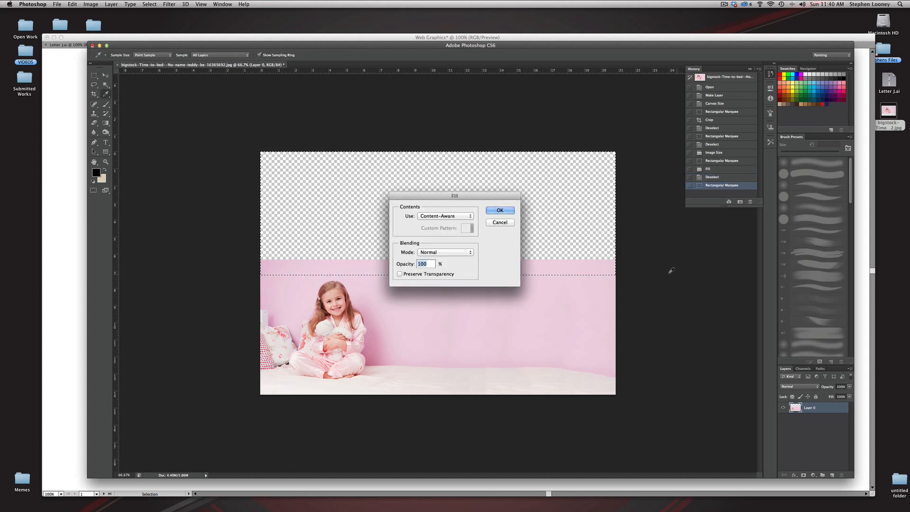
left_click(501, 212)
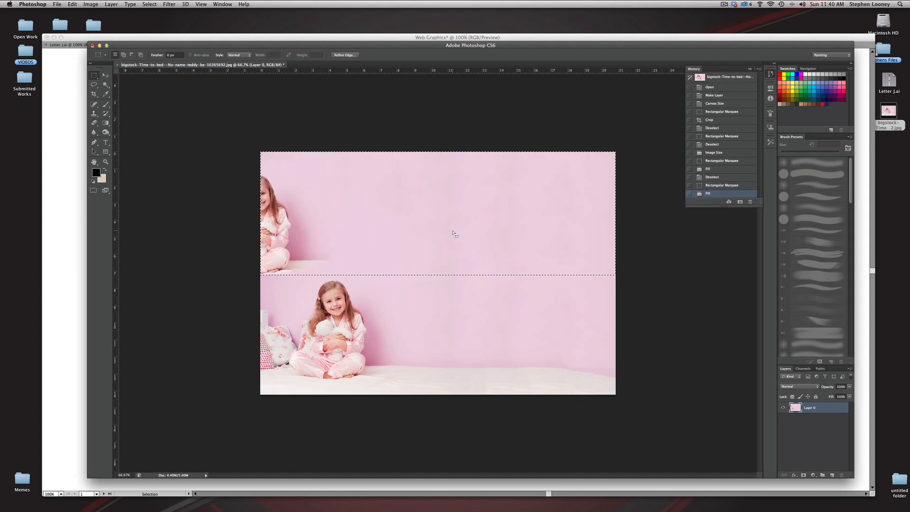
key("super+d")
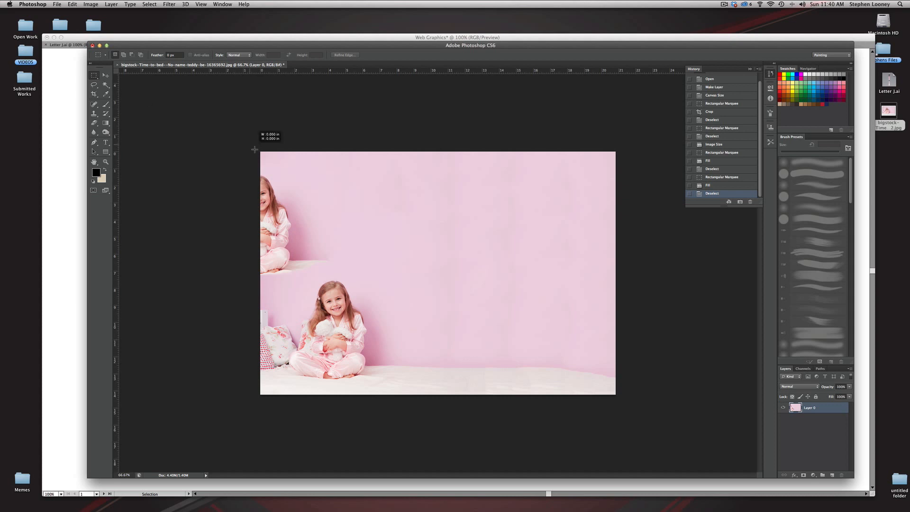
Select the upper-left part of the image around the stray partial girl and try to remove her with a Content-Aware fill.
left_click_drag(255, 150, 393, 278)
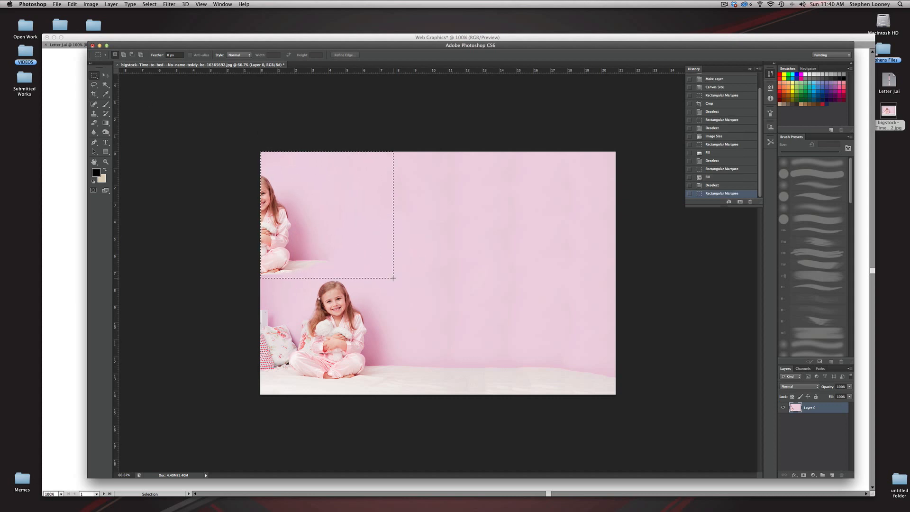
key("shift+BackSpace")
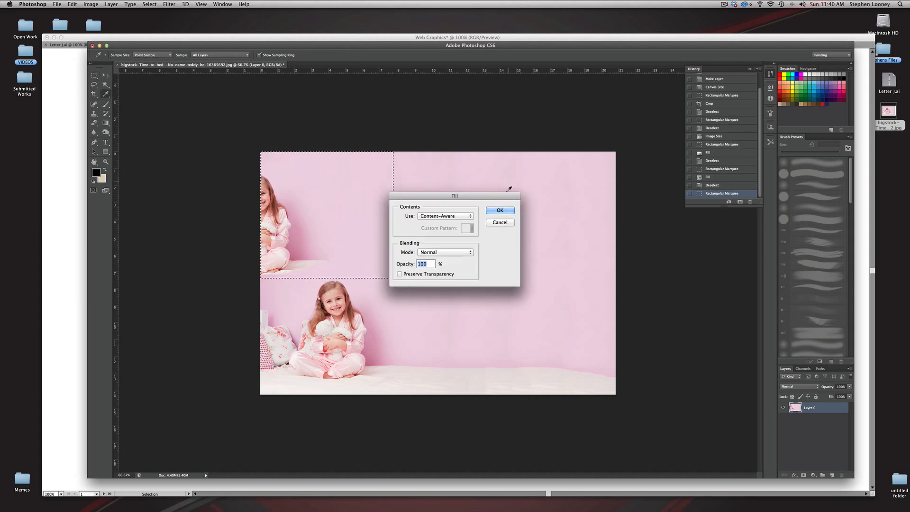
left_click(500, 210)
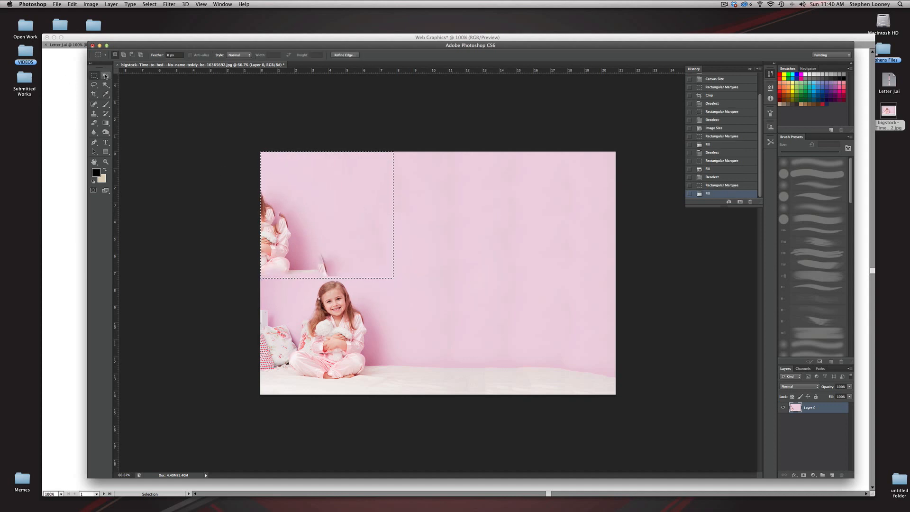
Cover the stray partial girl with duplicates of clean pink wall and clear the selection.
left_click(106, 75)
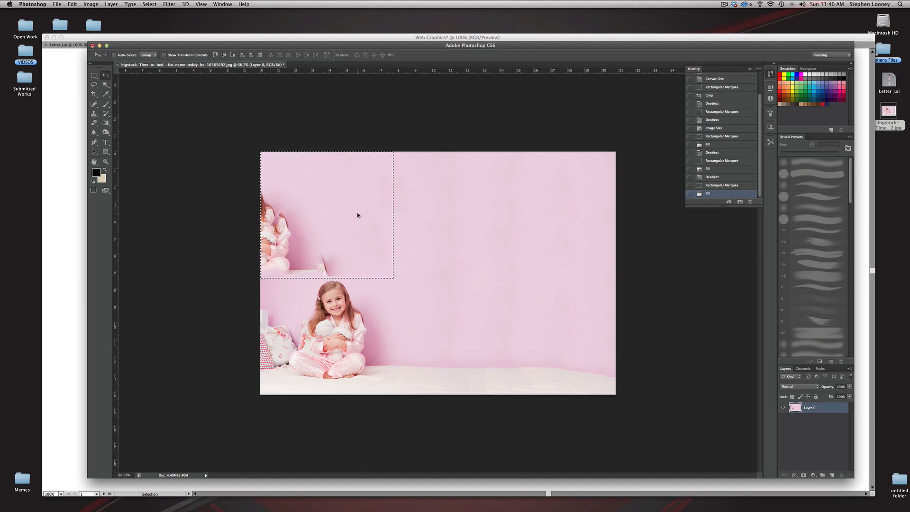
left_click_drag(360, 213, 280, 216)
key("super+d")
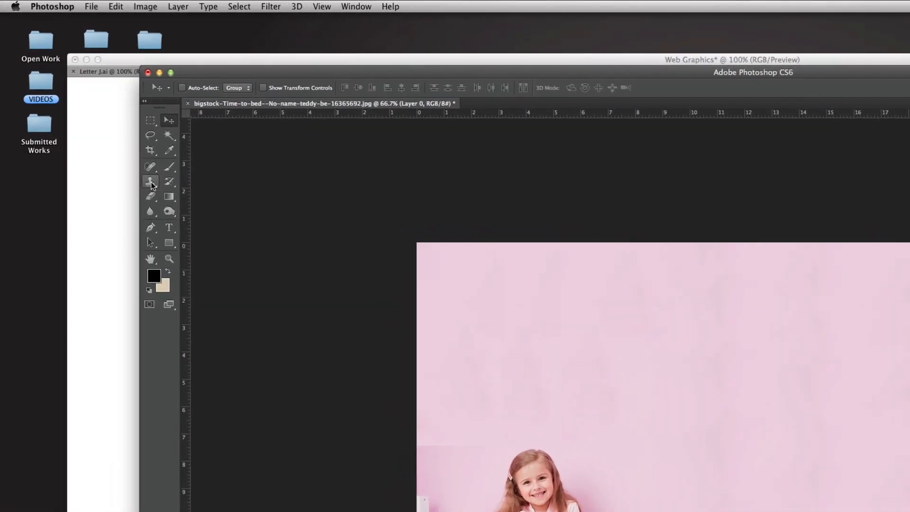
Blend the patchy wall and hard seam above the girl and pillows with a 175 px Clone Stamp, sampling nearby wall areas.
left_click(151, 184)
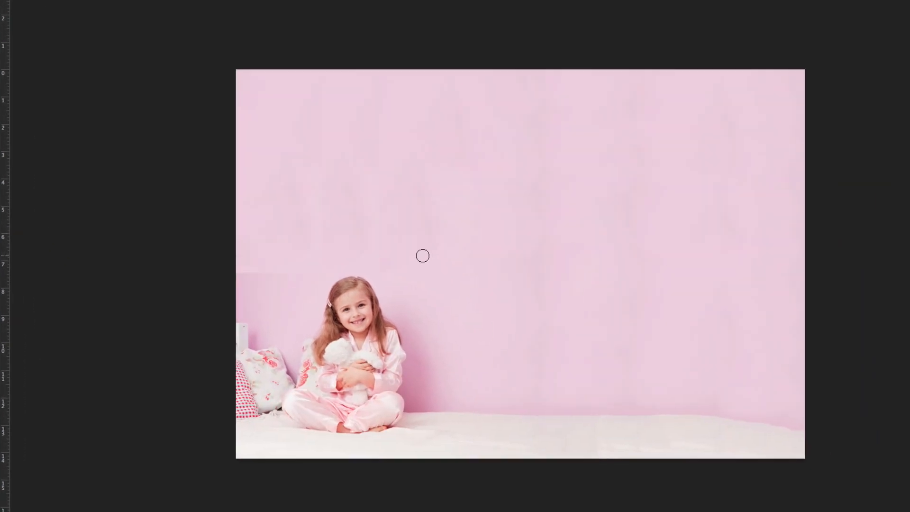
key("bracketright")
key("bracketright")
key("bracketright")
key("bracketright")
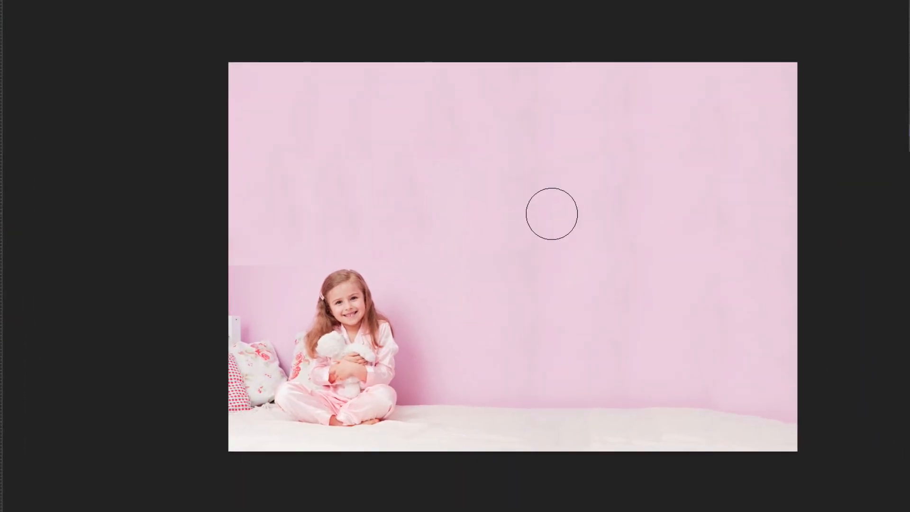
left_click(429, 188, "alt")
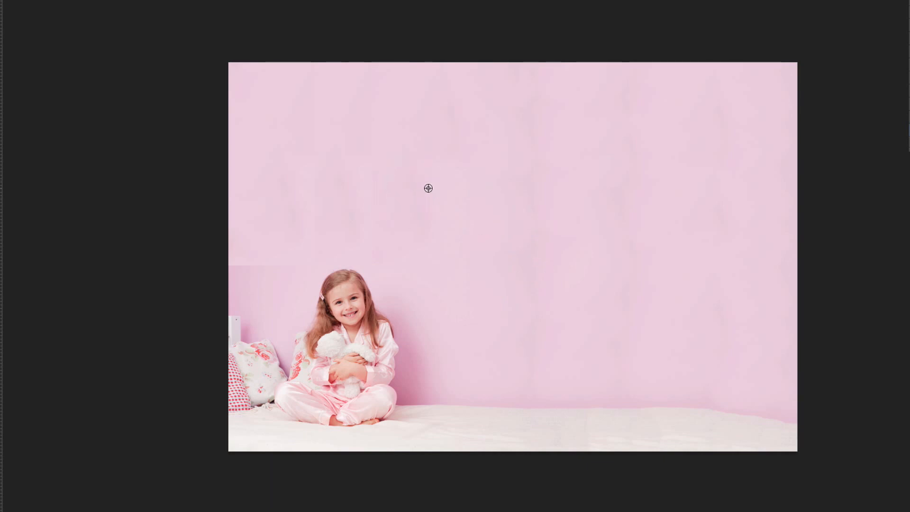
left_click_drag(376, 179, 371, 158)
left_click(345, 197, "alt")
mouse_move(317, 230)
left_mouse_down()
mouse_move(316, 155)
mouse_move(324, 151)
mouse_move(280, 171)
mouse_move(283, 161)
mouse_move(336, 168)
mouse_move(322, 164)
mouse_move(317, 83)
mouse_move(276, 252)
mouse_move(246, 247)
left_mouse_up()
left_click(395, 168, "alt")
left_click(363, 172, "alt")
left_click(314, 202, "alt")
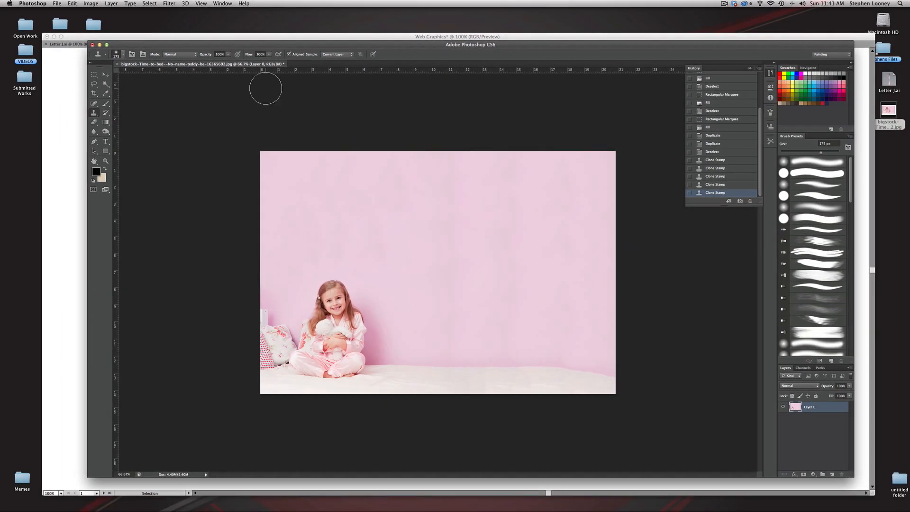
Save the extended image to the Desktop as Girl Background.psd in Photoshop format with layers.
left_click(57, 3)
left_click(71, 85)
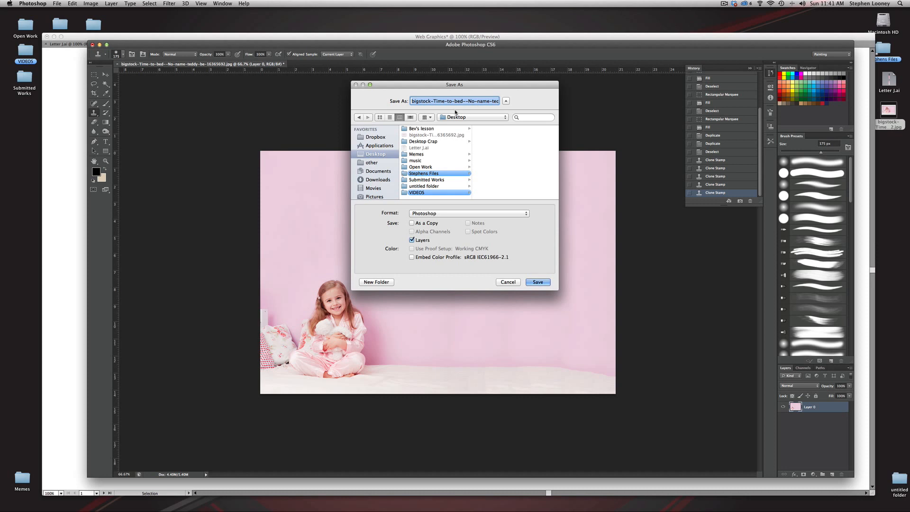
type("Cirl Backgrou")
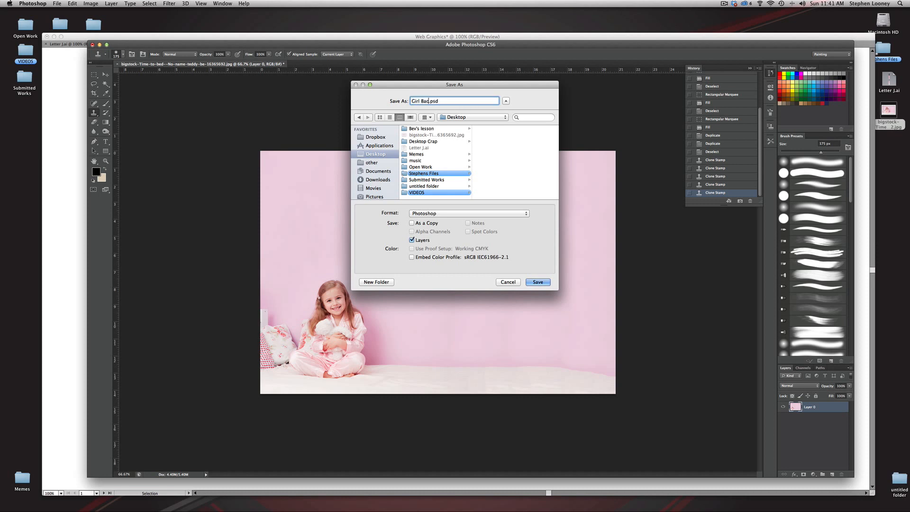
type("nd")
key("Return")
left_click(537, 224)
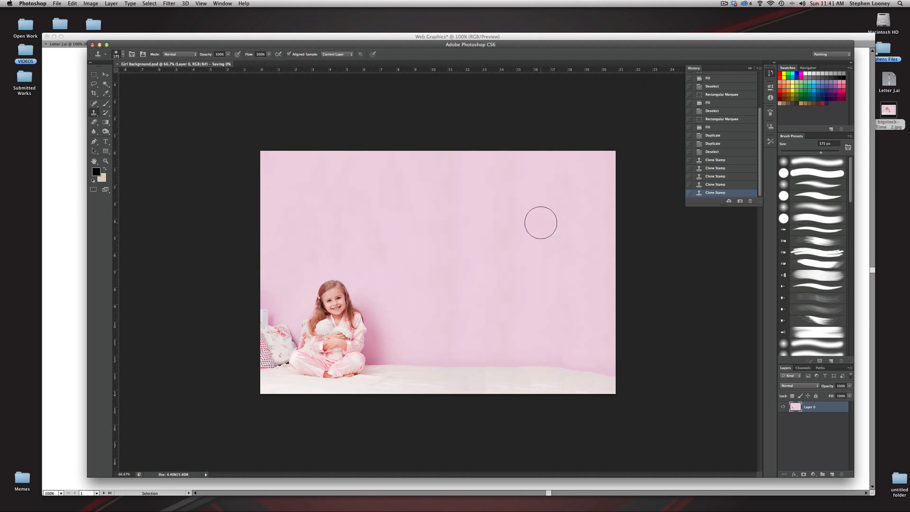
Switch to Illustrator and place Girl Background.psd from the Desktop as a linked file in the Web Graphics document.
left_click(64, 87)
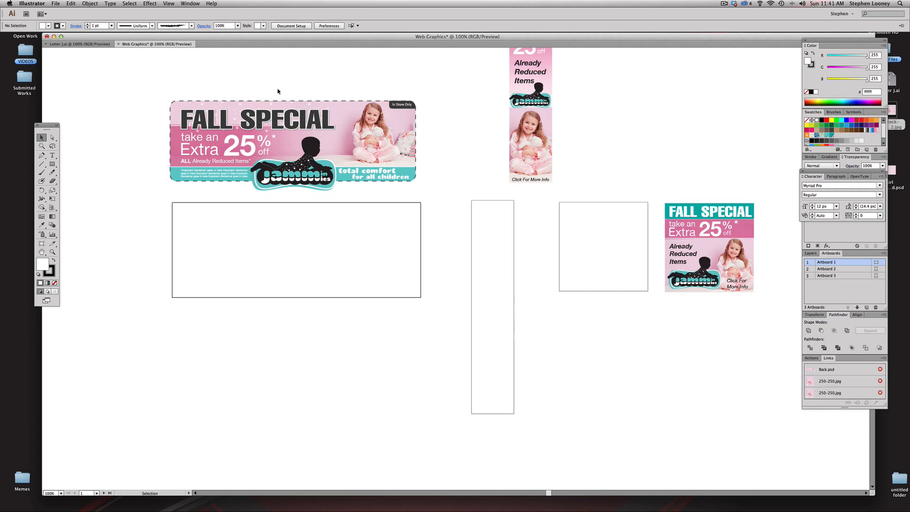
left_click(56, 3)
left_click(57, 108)
left_click(255, 147)
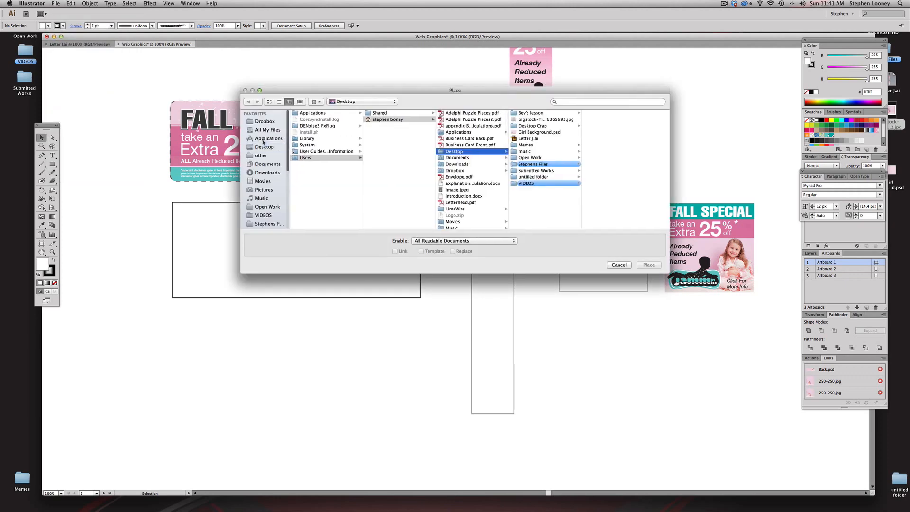
double_click(317, 132)
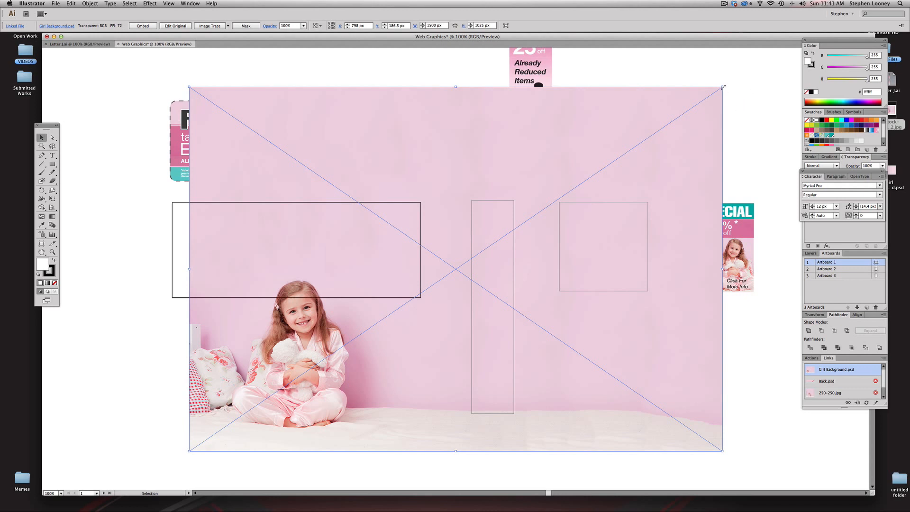
Align the placed photo's left edge with the wide banner artboard and scale it proportionally to about 697 by 476 px, matching the artboard's width.
left_click_drag(508, 262, 491, 252)
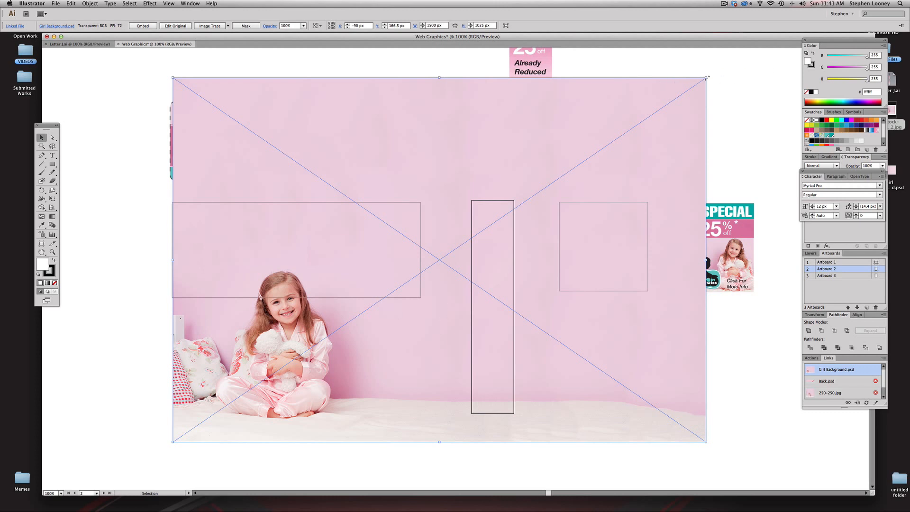
left_click_drag(708, 77, 475, 273)
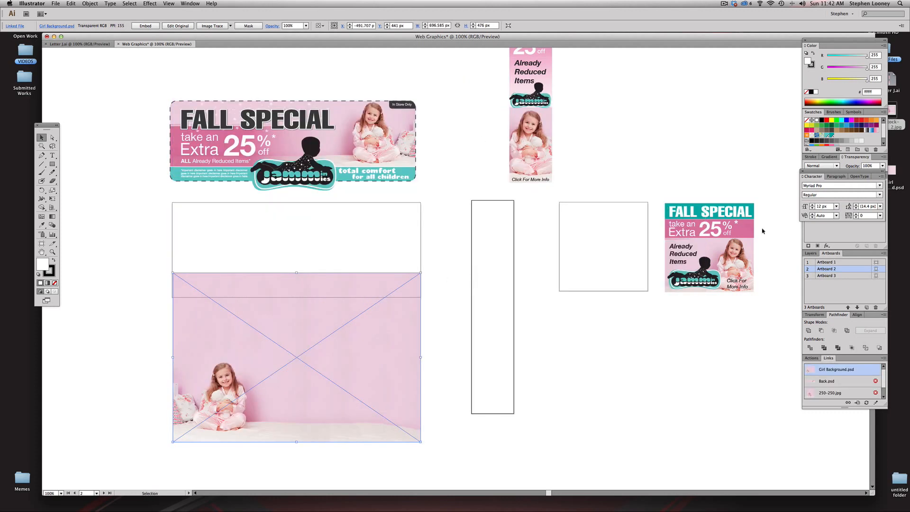
left_click_drag(468, 234, 469, 250)
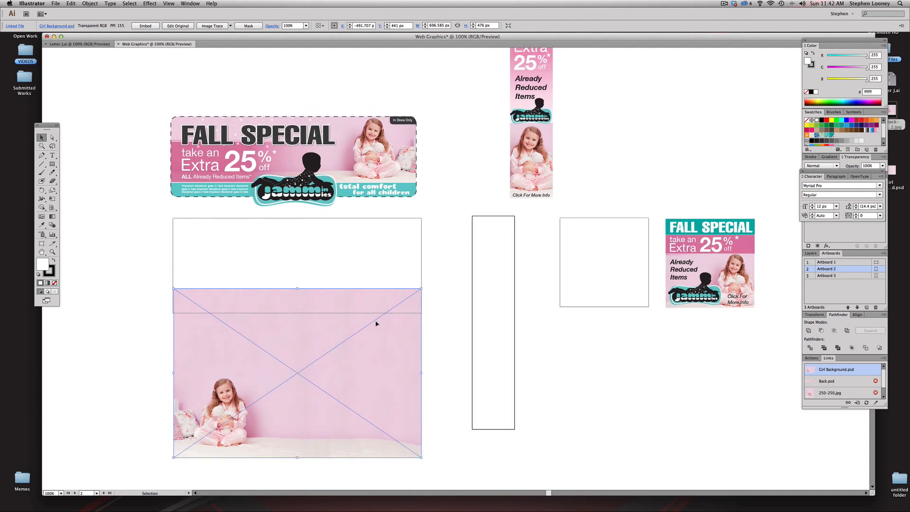
Move the placed girl photo below the wide banner artboard and set duplicate copies aside, away from the artboards.
left_click_drag(375, 320, 376, 352)
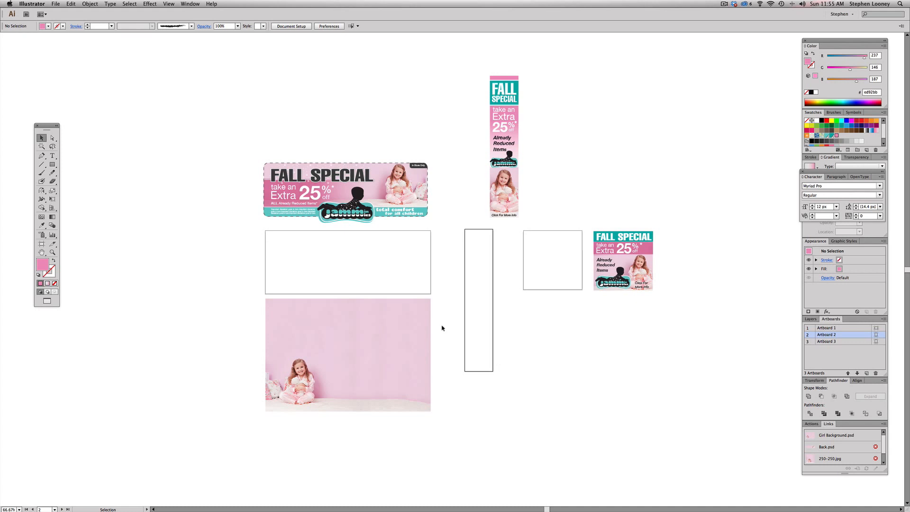
scroll(442, 328, "left", 3)
scroll(442, 328, "down", 2)
left_click_drag(384, 309, 634, 430)
left_click(349, 348)
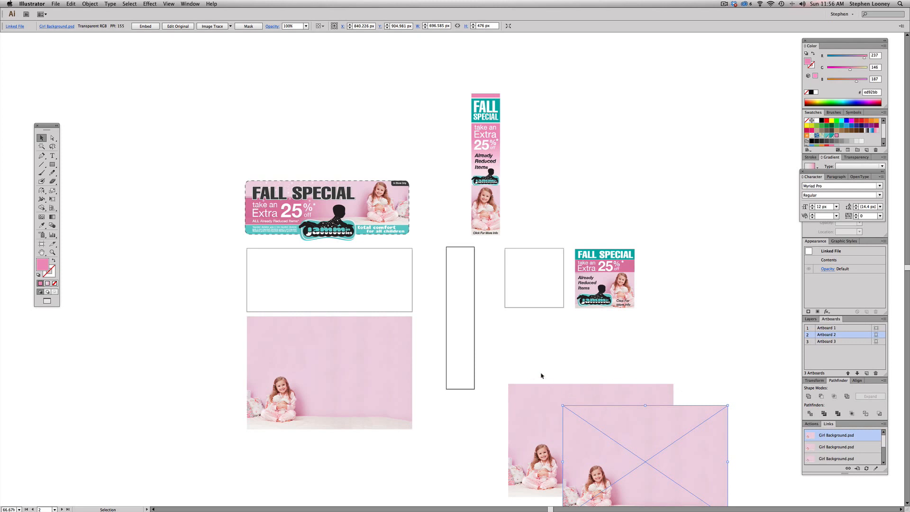
left_click(578, 368)
left_click_drag(527, 361, 648, 474)
left_click_drag(544, 422, 753, 439)
key("super+shift+a")
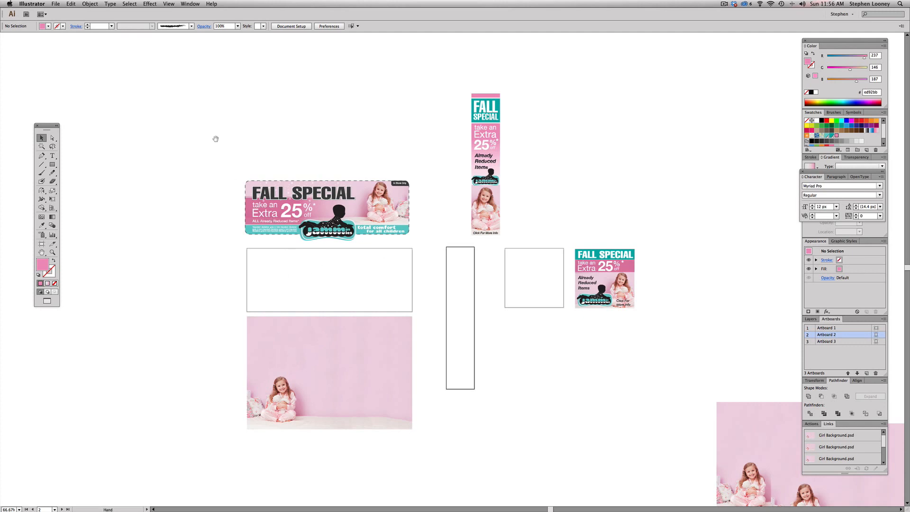
Reflect the girl photo below the wide artboard horizontally so the girl faces the opposite side.
mouse_move(189, 142)
left_mouse_down()
mouse_move(578, 442)
mouse_move(634, 454)
left_mouse_up()
left_click_drag(486, 260, 508, 258)
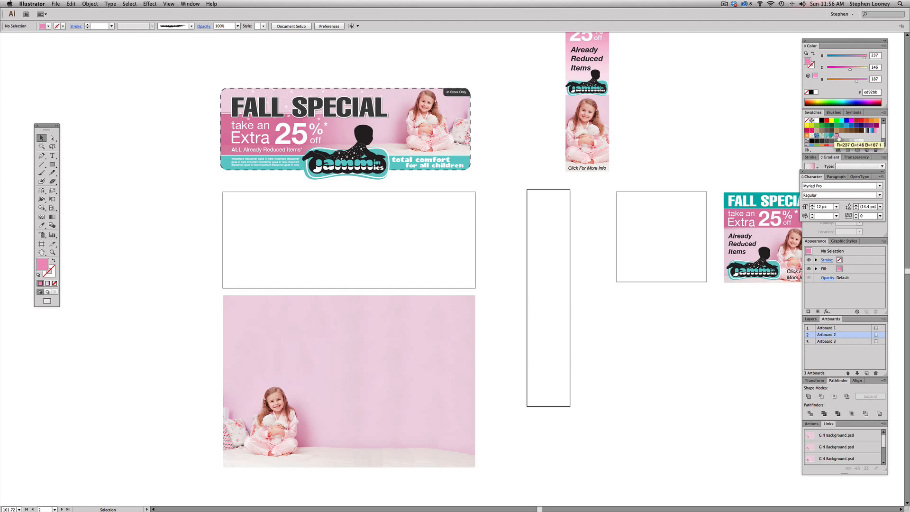
left_click_drag(317, 204, 319, 206)
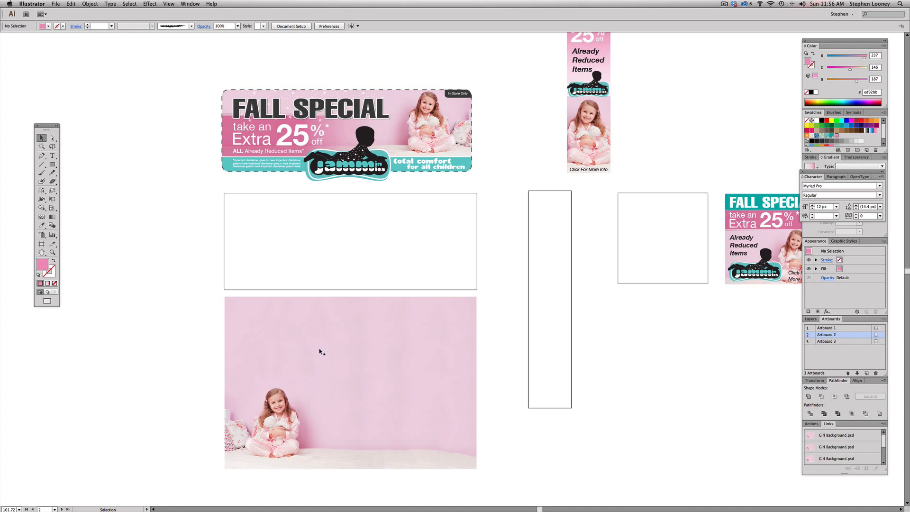
left_click(298, 350)
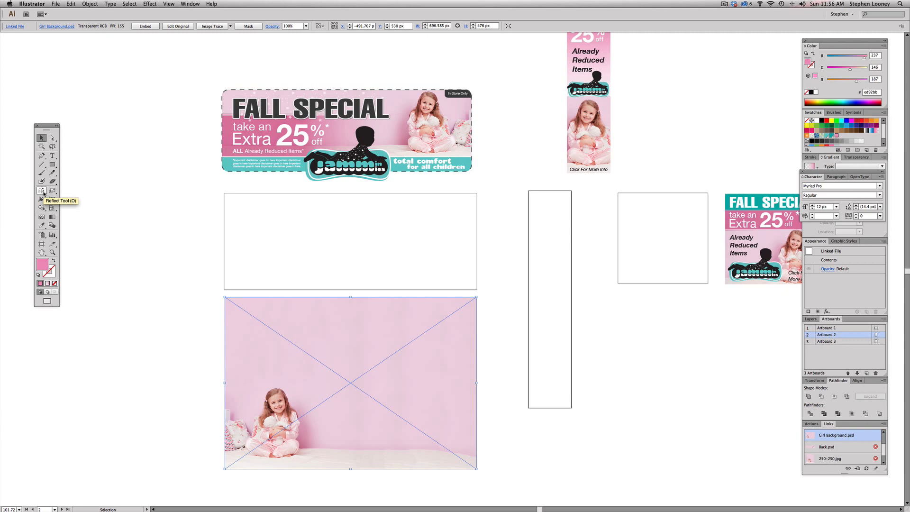
left_click(41, 191)
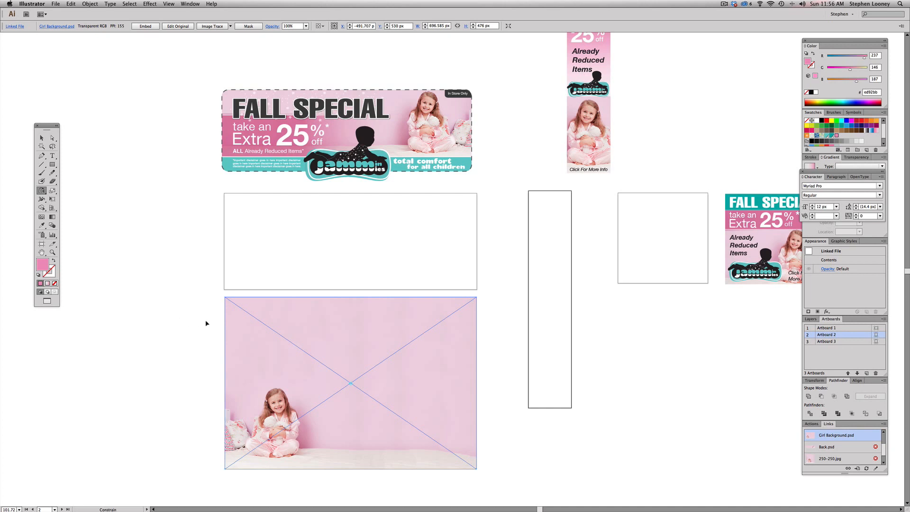
left_click_drag(736, 338, 735, 337)
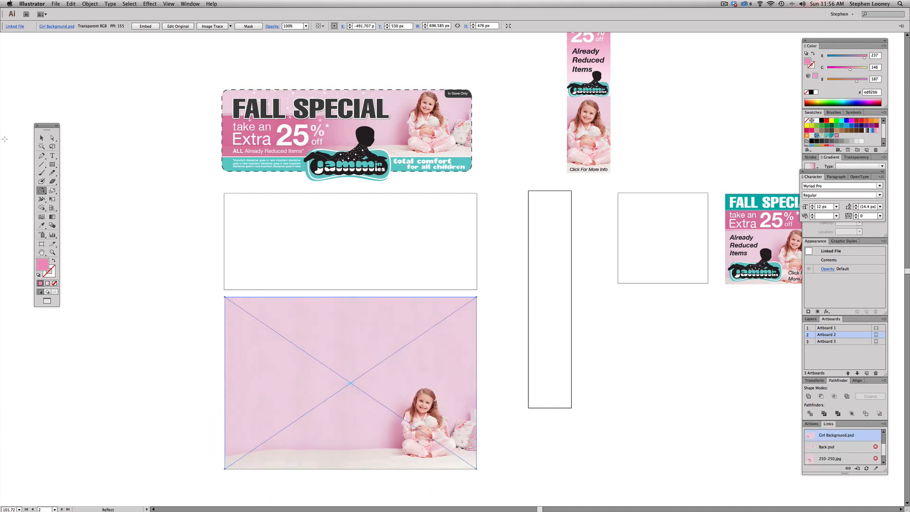
Draw a rectangle about 698 by 215 px across the upper part of the wide artboard and fill it with cyan 00FFFF.
left_click(53, 165)
mouse_move(224, 192)
left_mouse_down()
mouse_move(287, 238)
mouse_move(469, 277)
mouse_move(477, 271)
left_mouse_up()
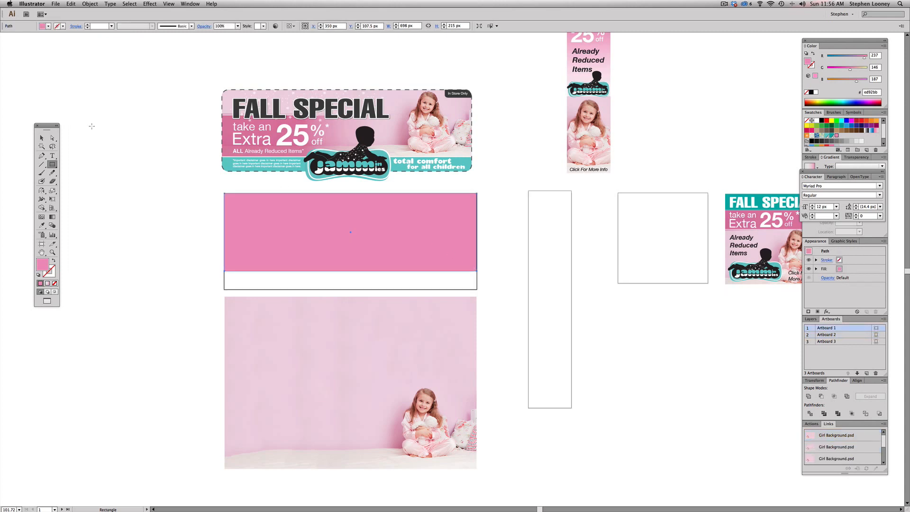
key("v")
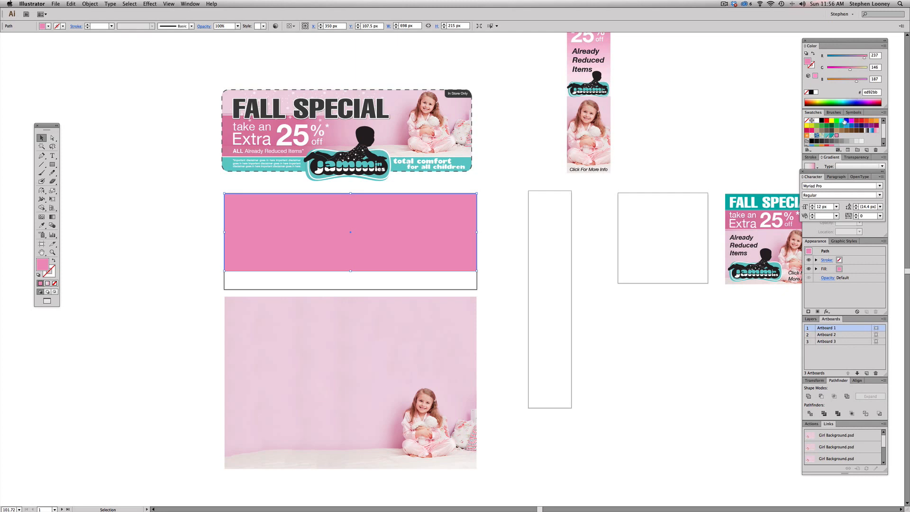
left_click(842, 121)
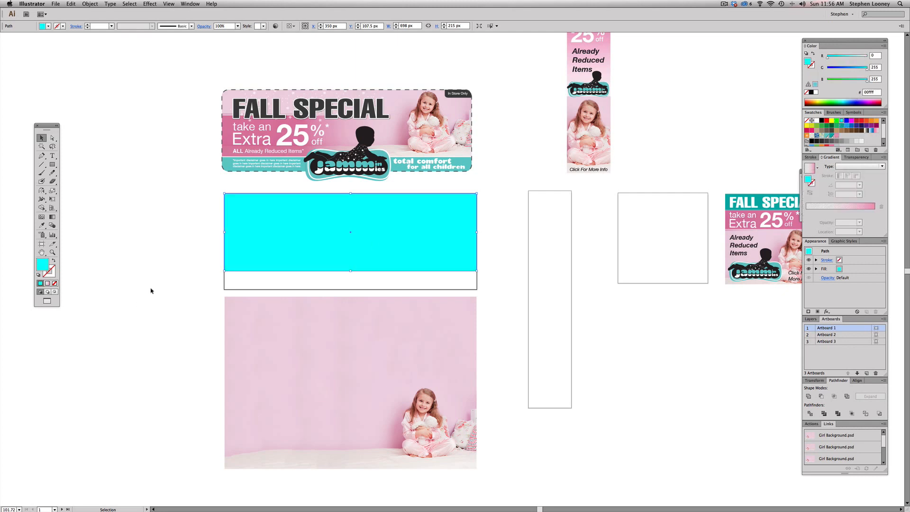
left_click(101, 115)
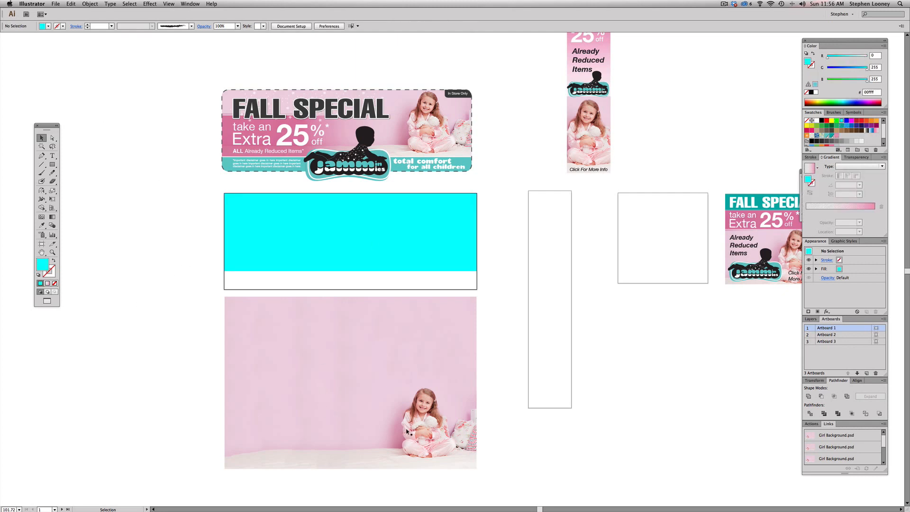
Move the flipped photo over the cyan rectangle, try it in front, and send it to the back.
left_click_drag(408, 432, 403, 283)
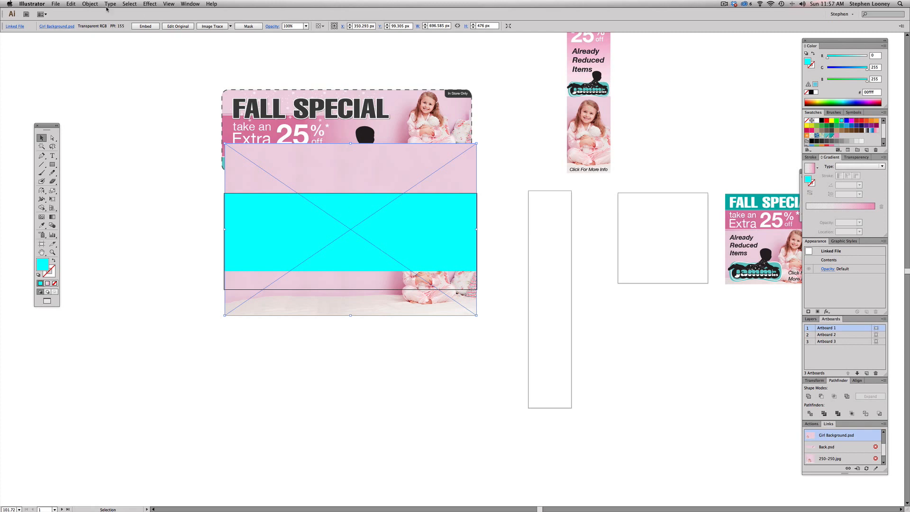
left_click(130, 4)
mouse_move(90, 4)
mouse_move(96, 19)
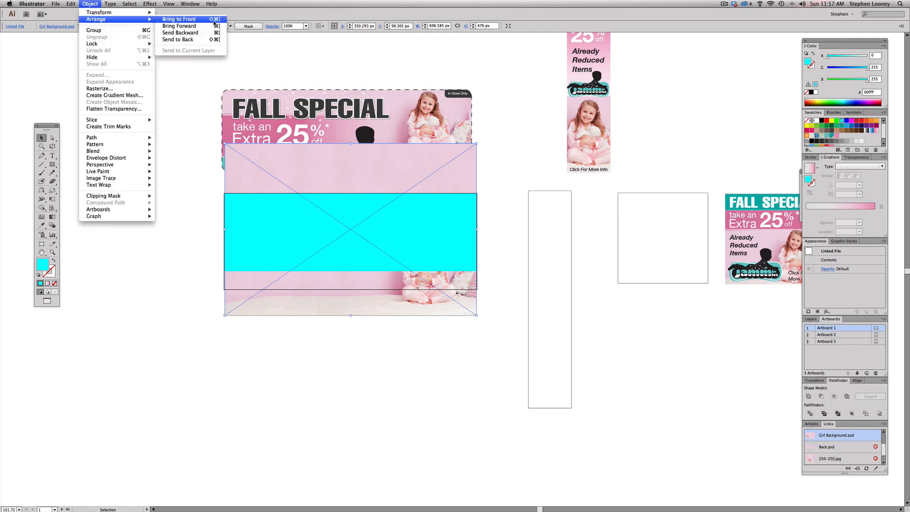
left_click(215, 19)
left_click_drag(347, 264, 365, 264)
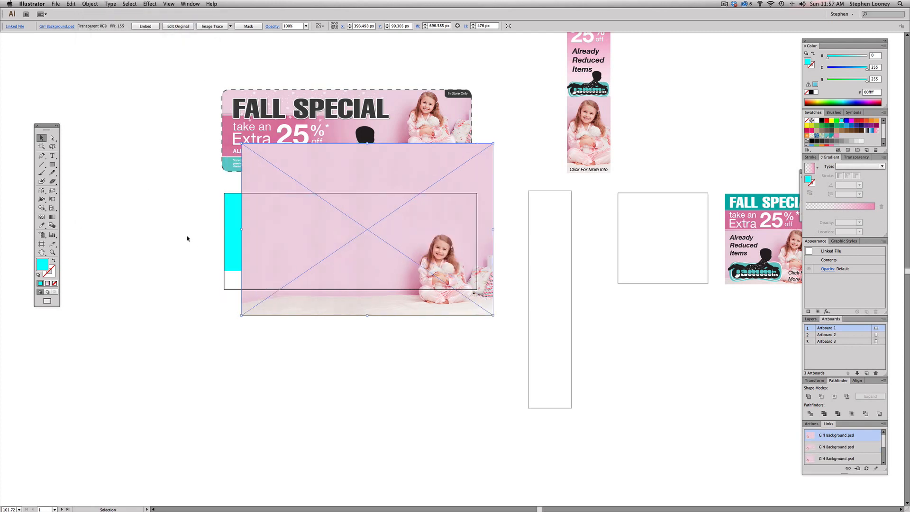
left_click(90, 4)
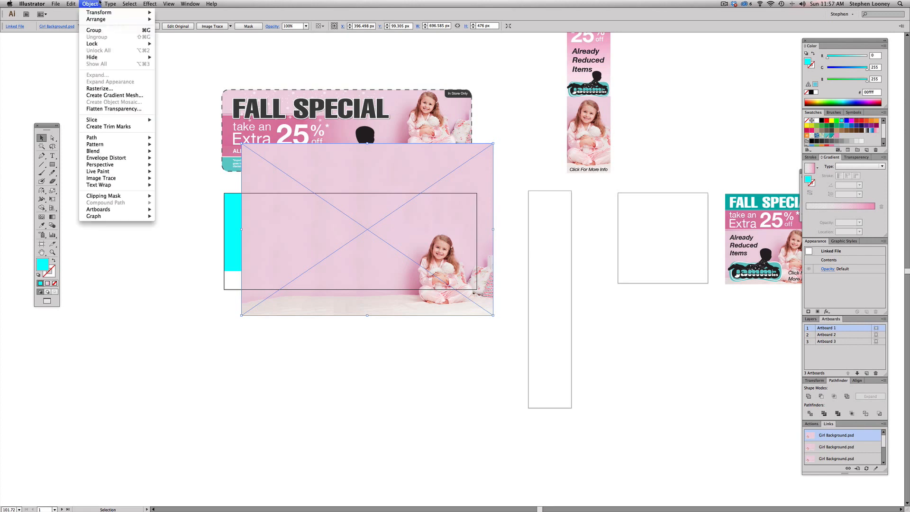
mouse_move(97, 20)
left_click(185, 39)
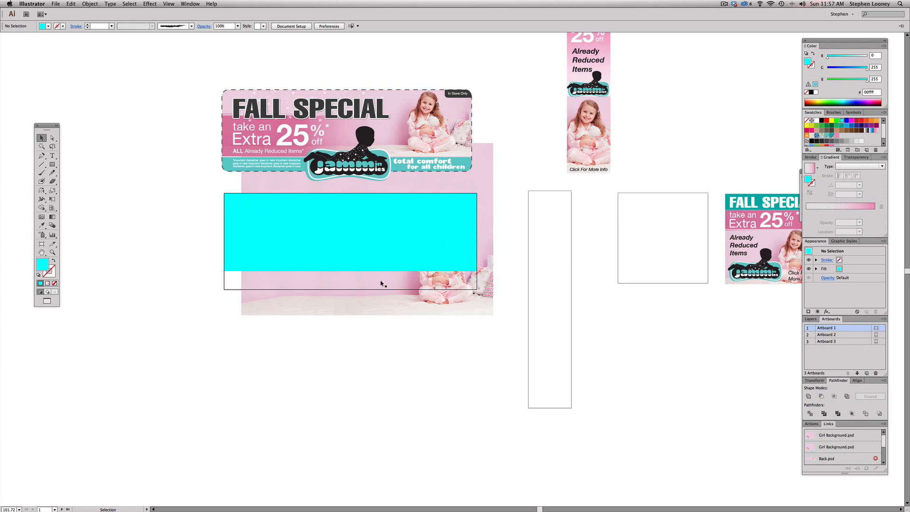
Select the cyan rectangle with the photo behind it and make a clipping mask.
left_click(299, 242)
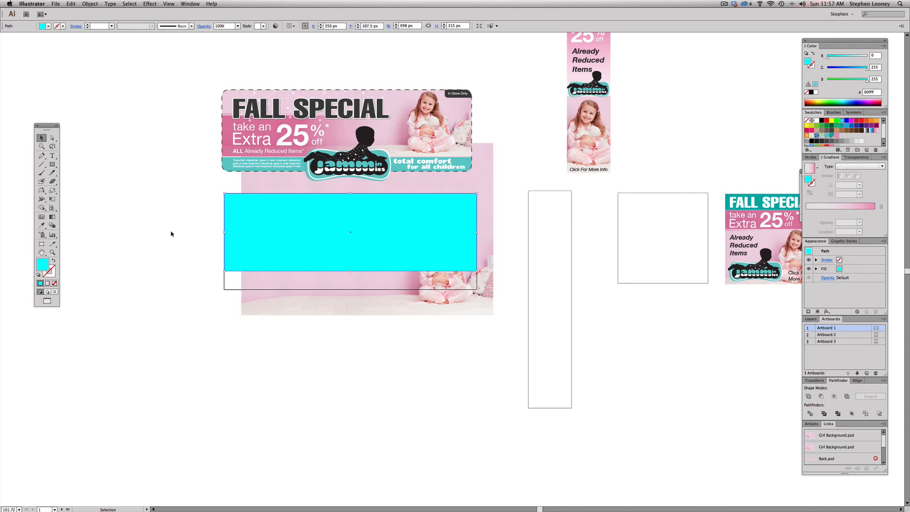
left_click(178, 227)
left_click_drag(174, 219, 345, 240)
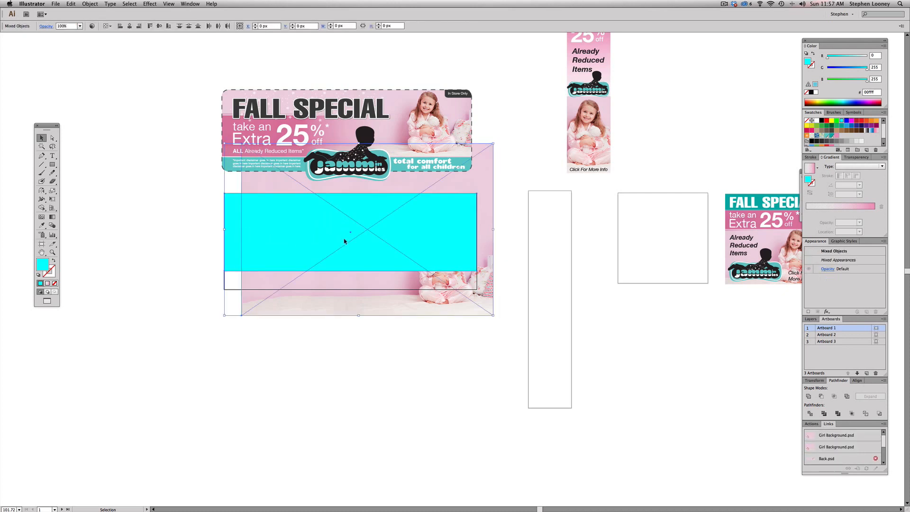
right_click(362, 236)
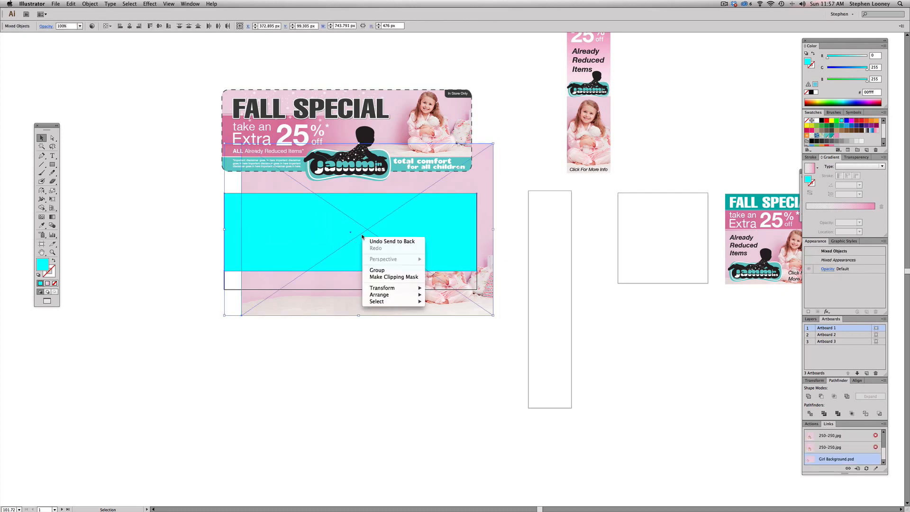
left_click(379, 278)
left_click(439, 359)
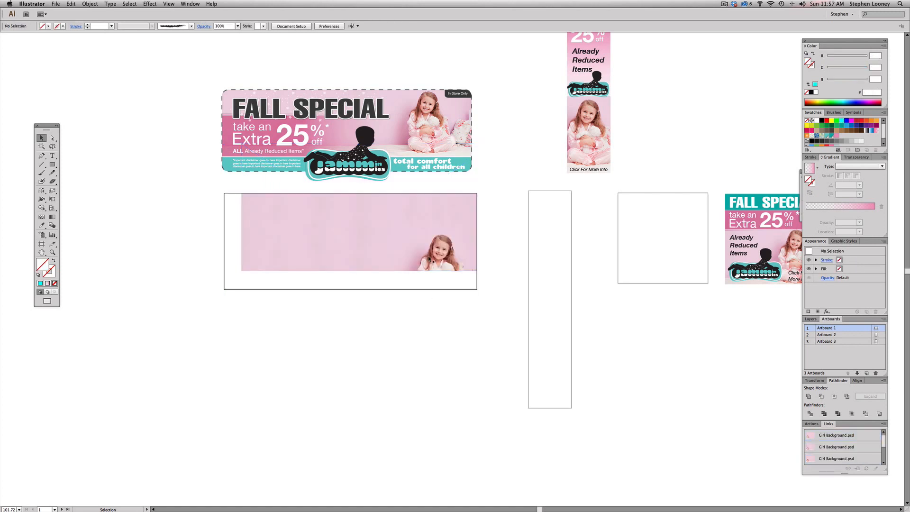
Reposition the photo inside its clipping mask to show the whole seated girl and bed, aligned with the artboard's left edge.
key("a")
left_click(411, 236)
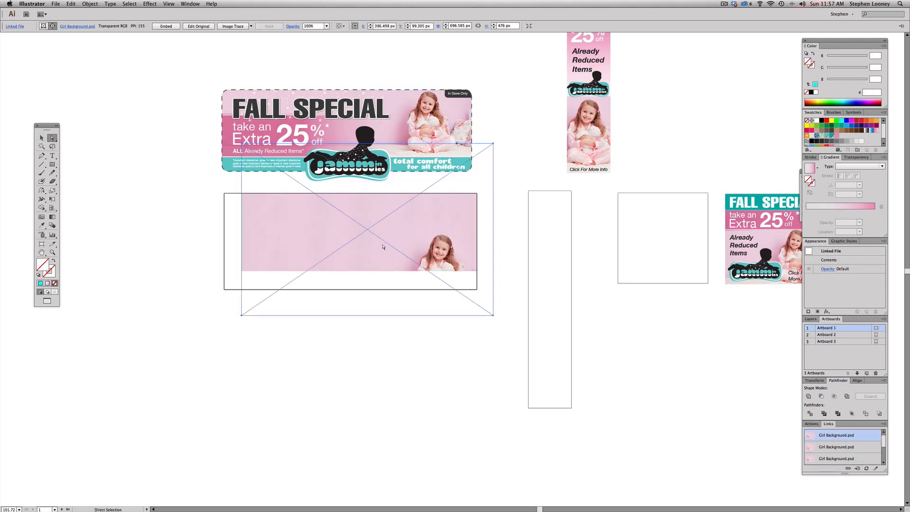
mouse_move(405, 238)
left_mouse_down()
mouse_move(405, 219)
mouse_move(407, 228)
left_mouse_up()
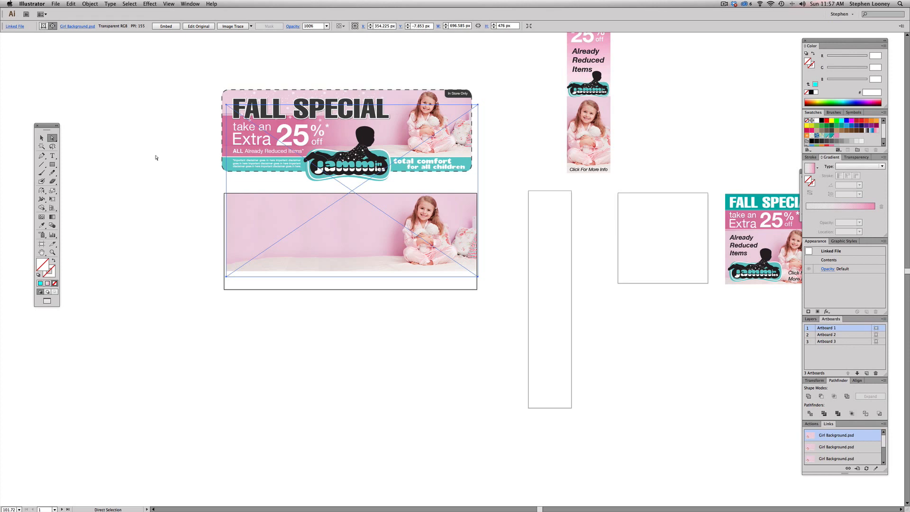
key("super+space")
left_click_drag(128, 77, 587, 396)
left_click_drag(435, 356, 373, 385)
key("a")
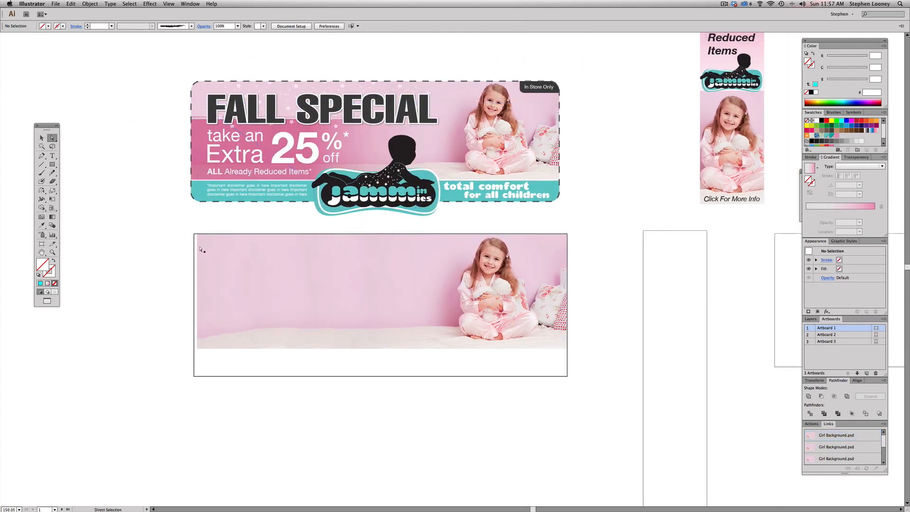
left_click_drag(247, 258, 244, 258)
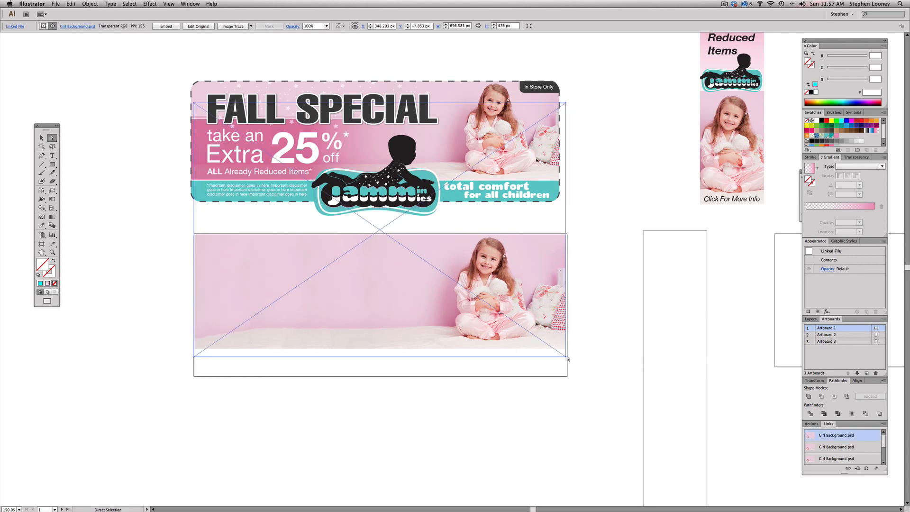
Scale the masked photo proportionally to about 705 by 482 px so it covers the full banner width.
key("e")
left_click_drag(564, 357, 571, 360)
key("a")
left_click(625, 309)
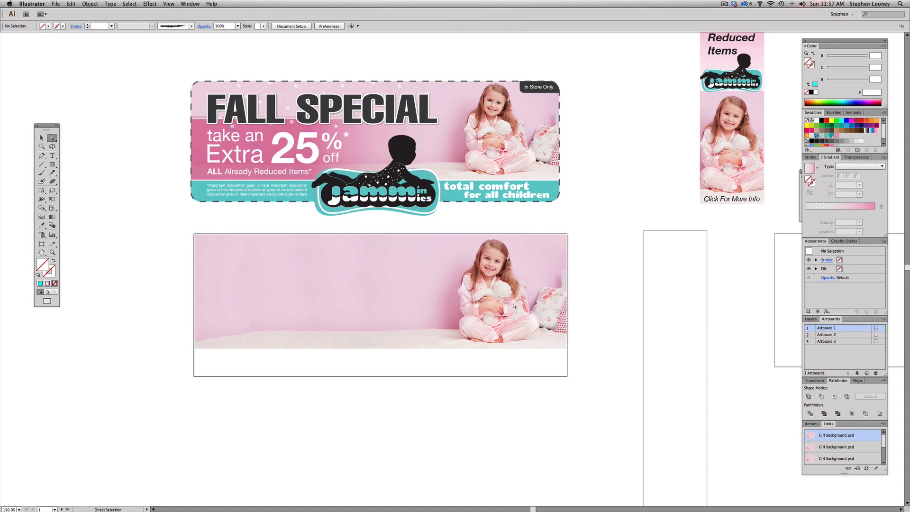
Try shifting the photo within its clipping mask, undo each move, and clear the selection.
left_click_drag(539, 306, 521, 306)
key("super+shift+a")
key("super+z")
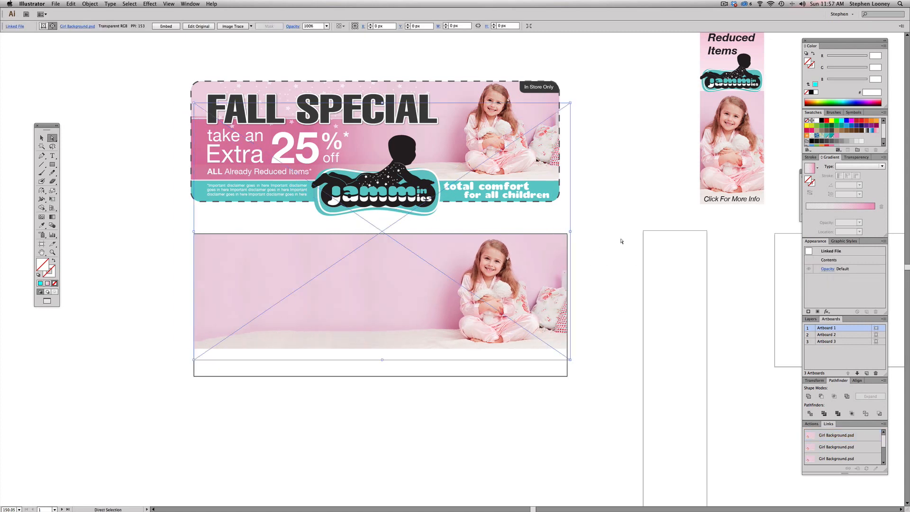
left_click(622, 241)
left_click_drag(554, 262, 556, 265)
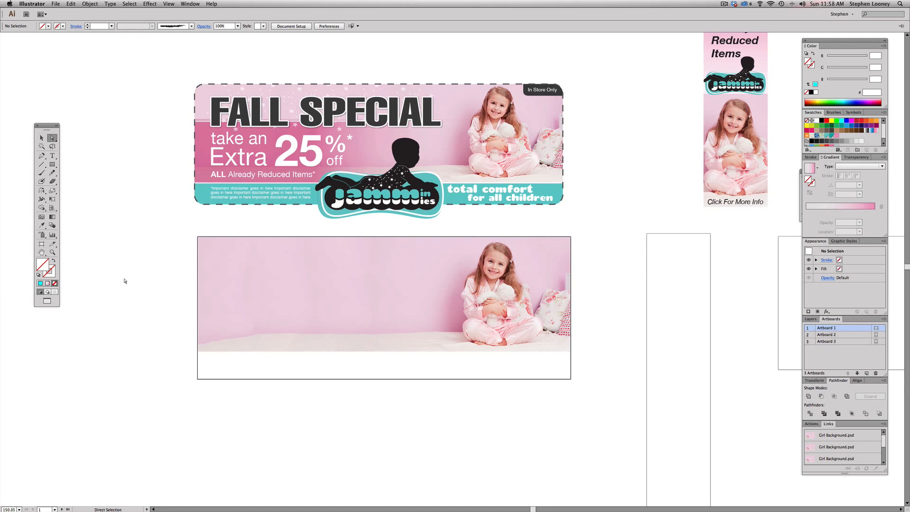
left_click_drag(411, 279, 412, 342)
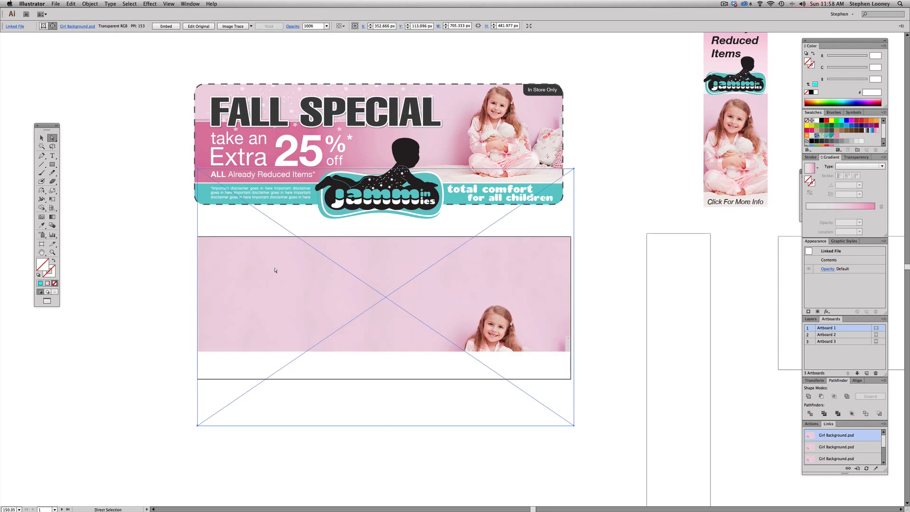
key("super+z")
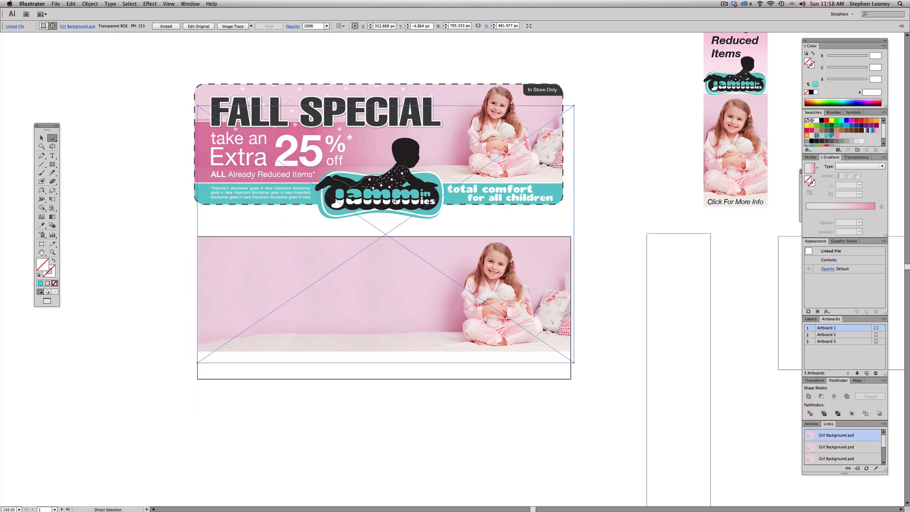
left_click(40, 138)
left_click(110, 146)
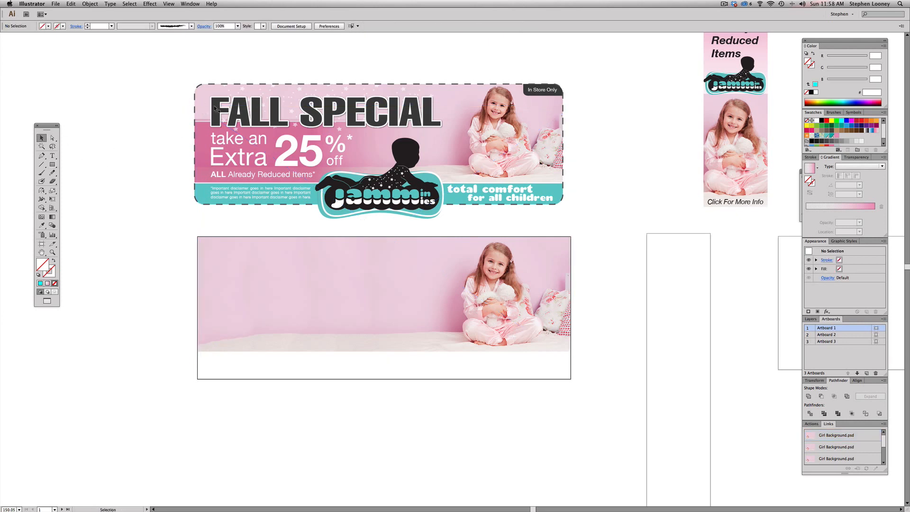
Draw an unfilled rectangle about 463 by 120 px over the photo's empty wall, from the artboard's left edge toward the girl.
left_click(52, 164)
left_click_drag(197, 267, 444, 331)
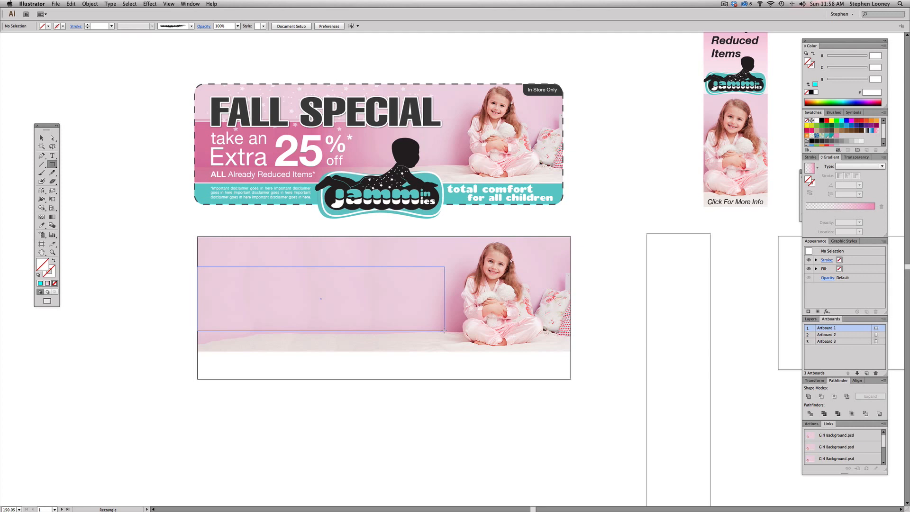
left_click_drag(445, 331, 445, 330)
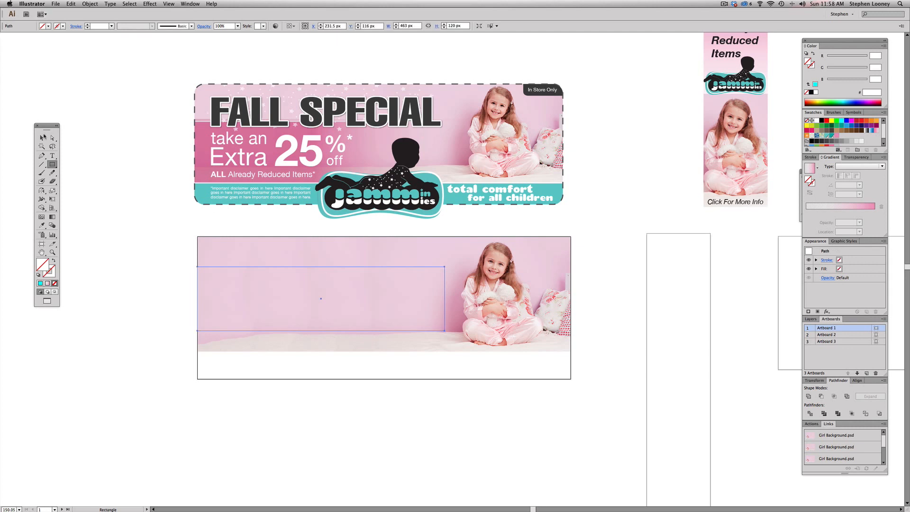
Select the reference coupon's pink gradient panel on its own to examine its fill settings, undoing an accidental move of the coupon artwork.
left_click(42, 138)
left_click_drag(203, 149, 206, 129)
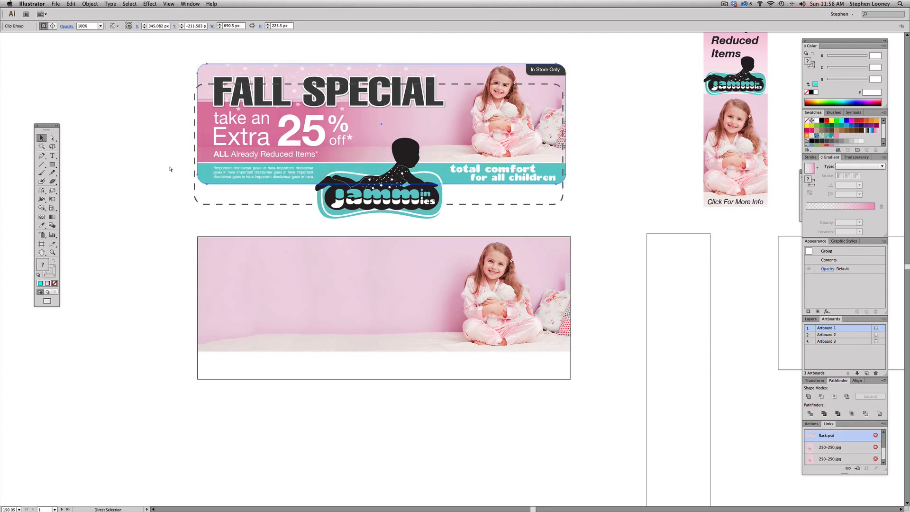
key("ctrl+z")
key("a")
left_click(191, 161)
left_click(190, 160)
key("v")
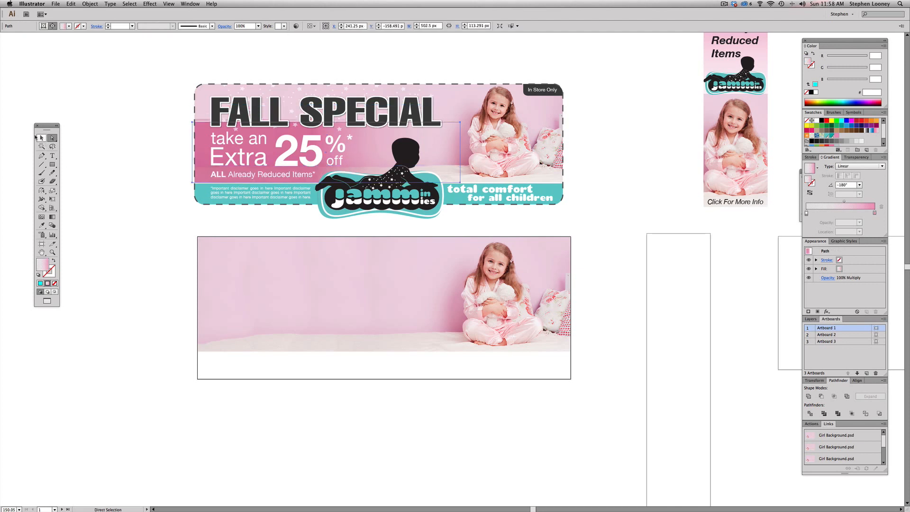
Lock the masked photo and draw a rectangle about 488 by 148 px over its lower wall area, from the artboard's left edge to the girl.
left_click(278, 287)
key("super+2")
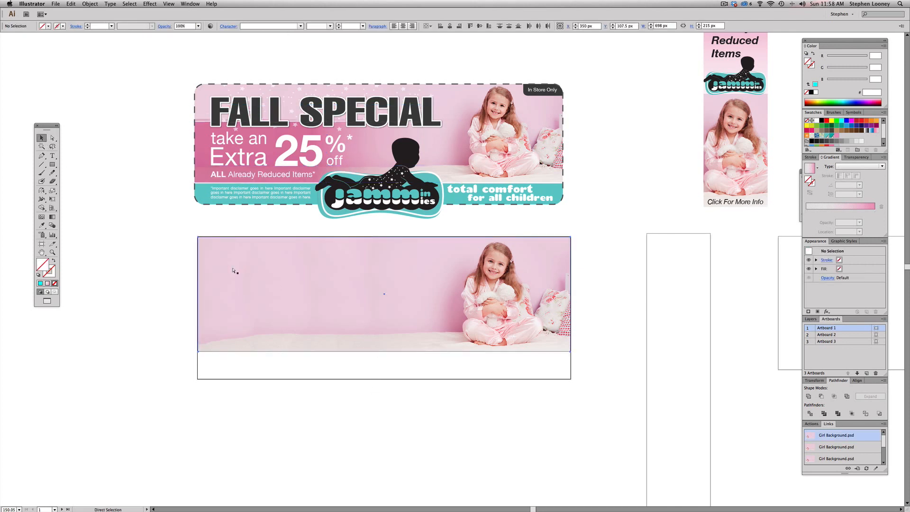
left_click(52, 164)
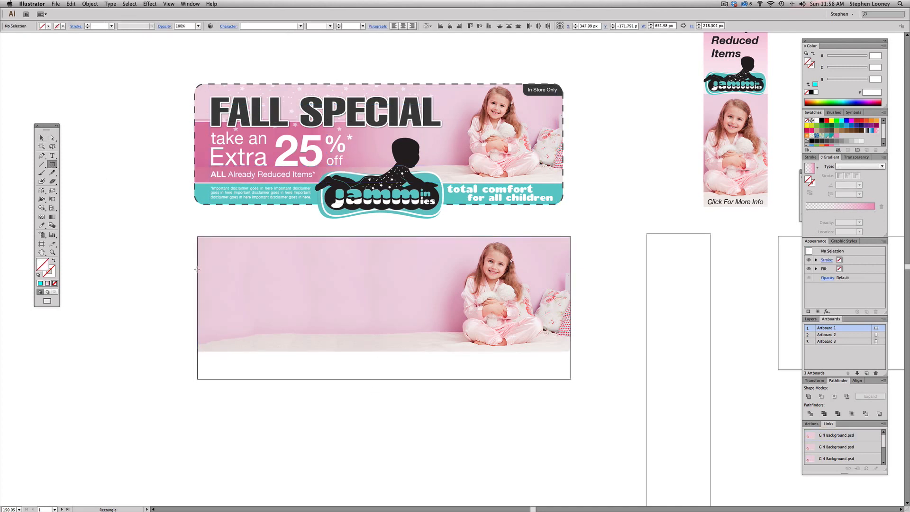
left_click_drag(198, 271, 457, 351)
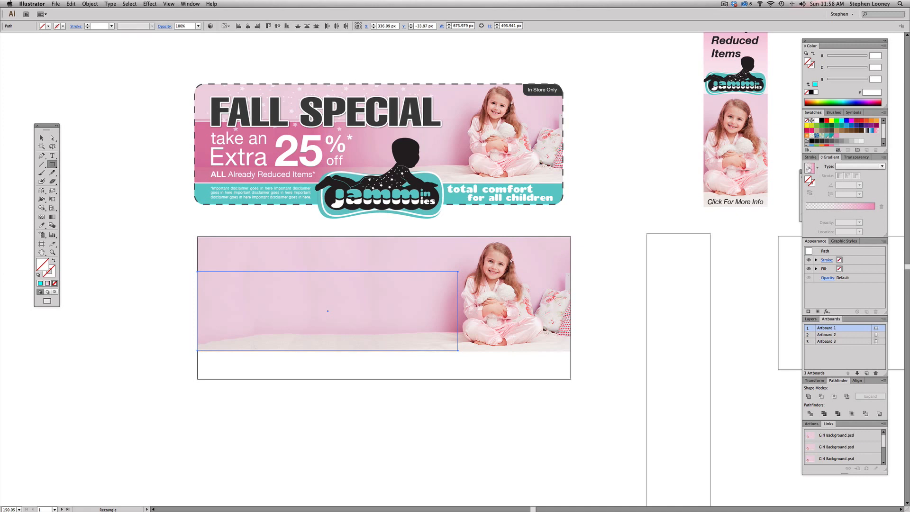
Fill the rectangle with a linear gradient from white to black, with the white stop's opacity at 100%.
left_click(809, 168)
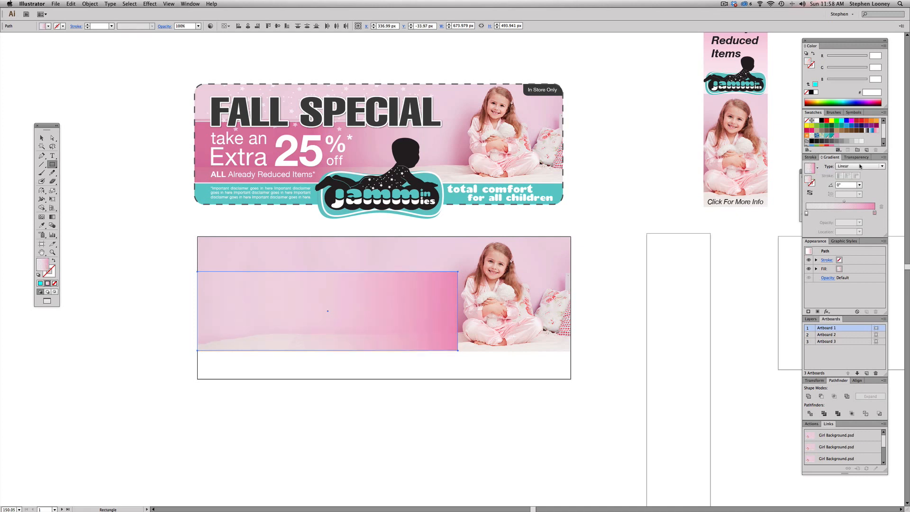
left_click_drag(823, 120, 875, 213)
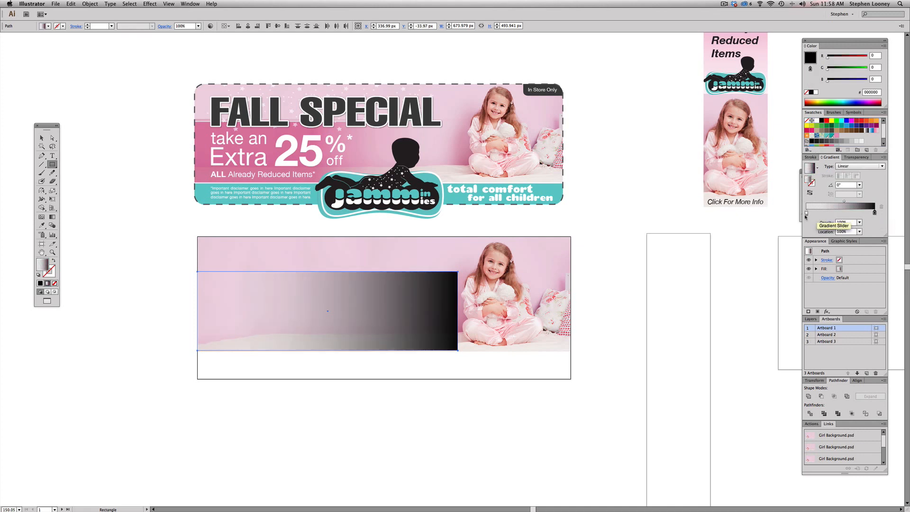
left_click(807, 213)
left_click(860, 223)
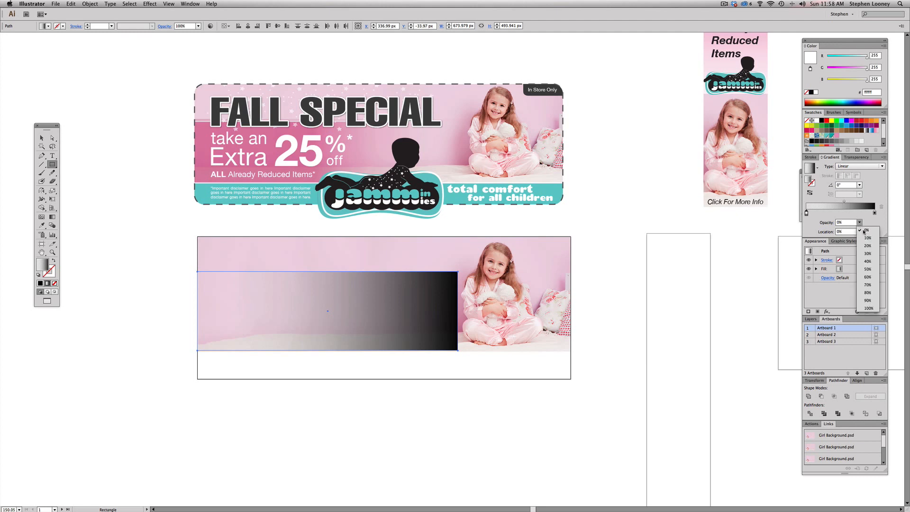
left_click(868, 309)
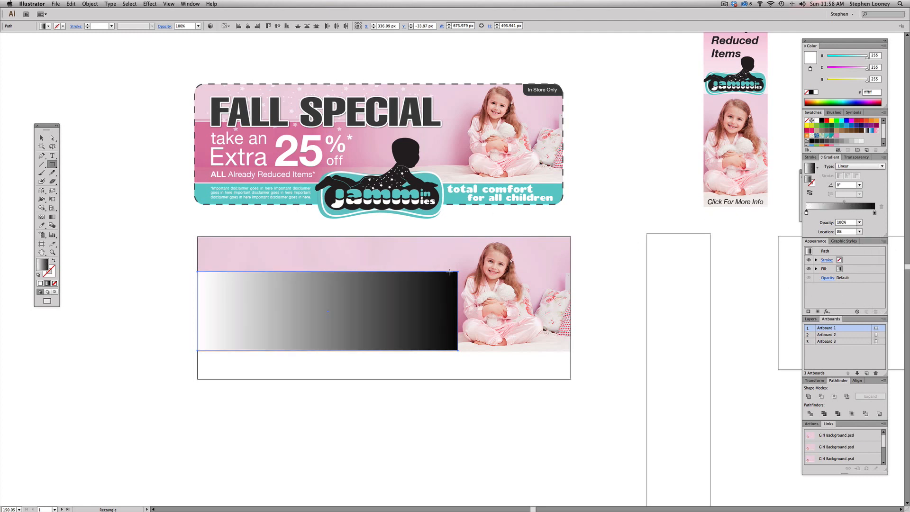
Recolor the rectangle's black gradient stop with the pink swatch (ed92bb) and set the white stop's opacity to 0%.
left_click(42, 137)
left_click(98, 166)
left_click(368, 330)
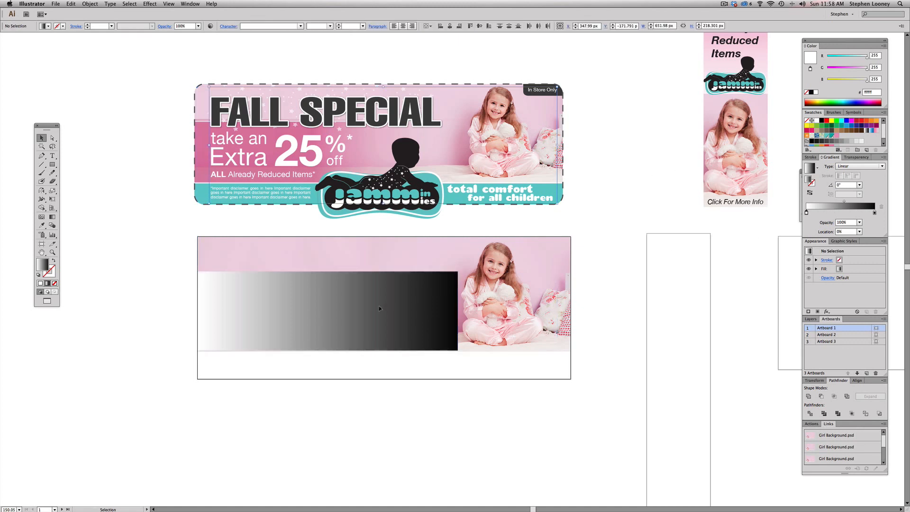
key("a")
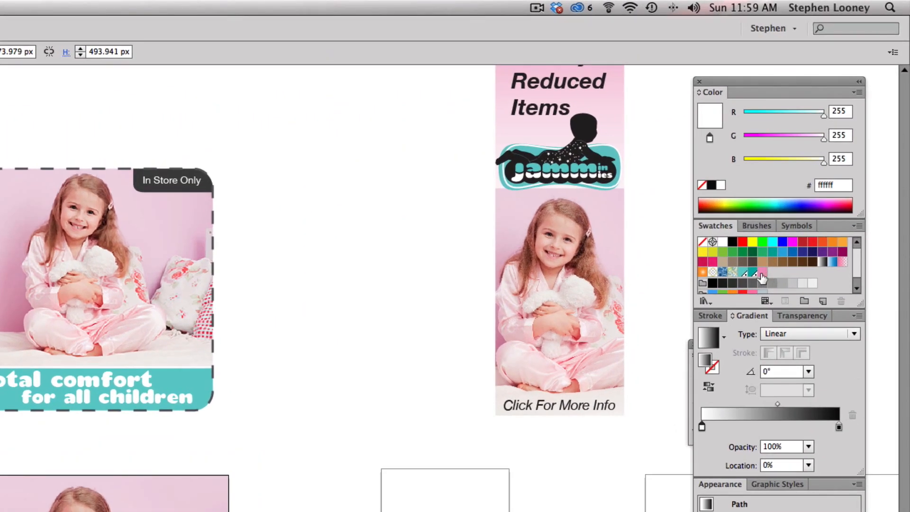
left_click_drag(837, 136, 839, 141)
left_click_drag(768, 283, 840, 428)
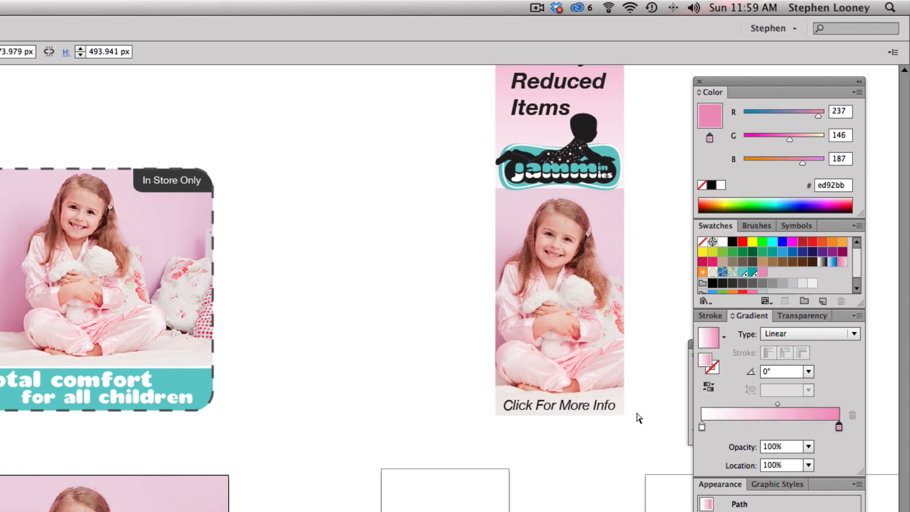
left_click(702, 427)
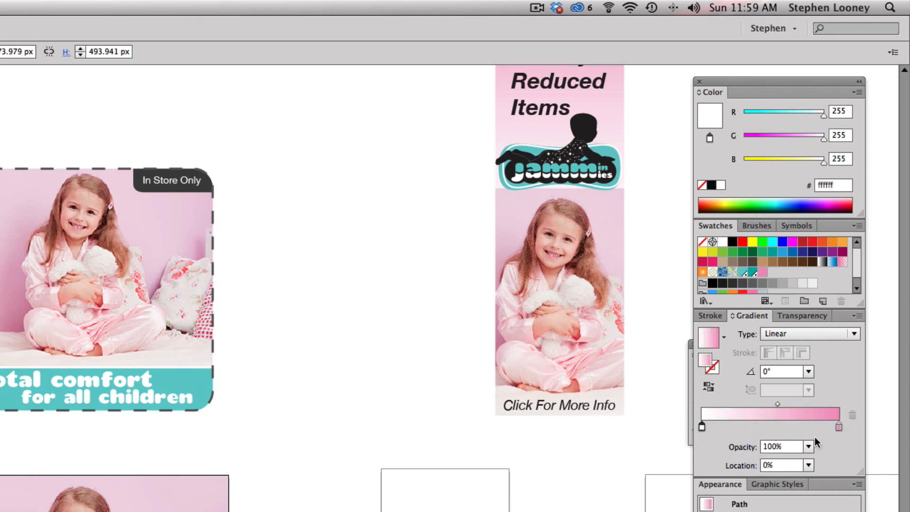
left_click(808, 448)
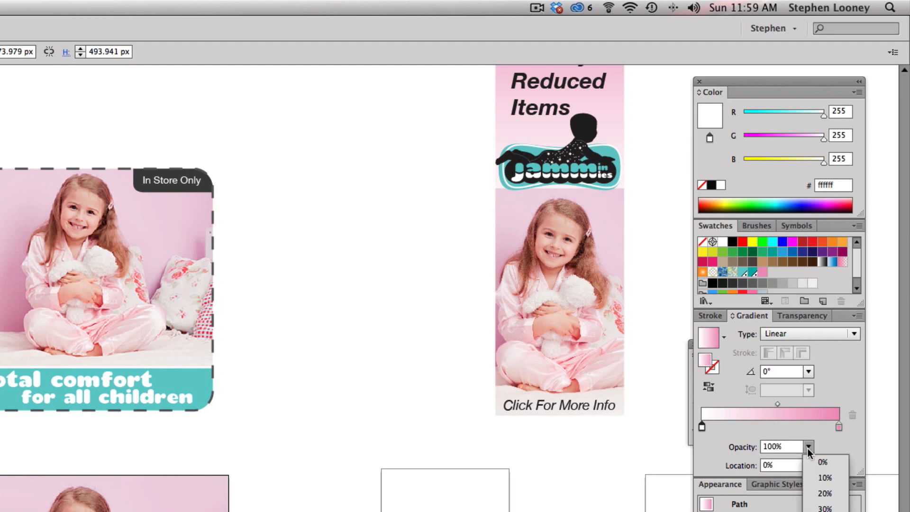
left_click(812, 462)
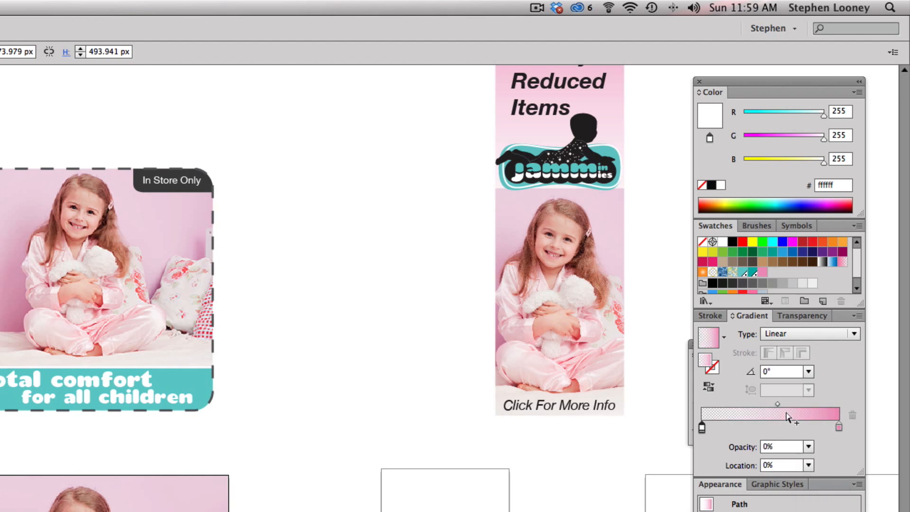
Set the gradient rectangle's blend mode to Multiply and mirror it horizontally so its pink end meets the artboard's left edge.
left_click(796, 316)
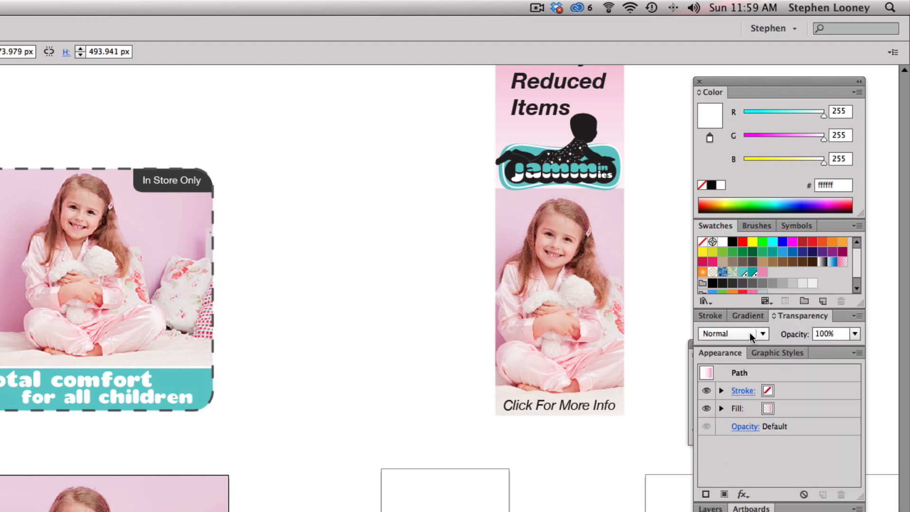
left_click(741, 332)
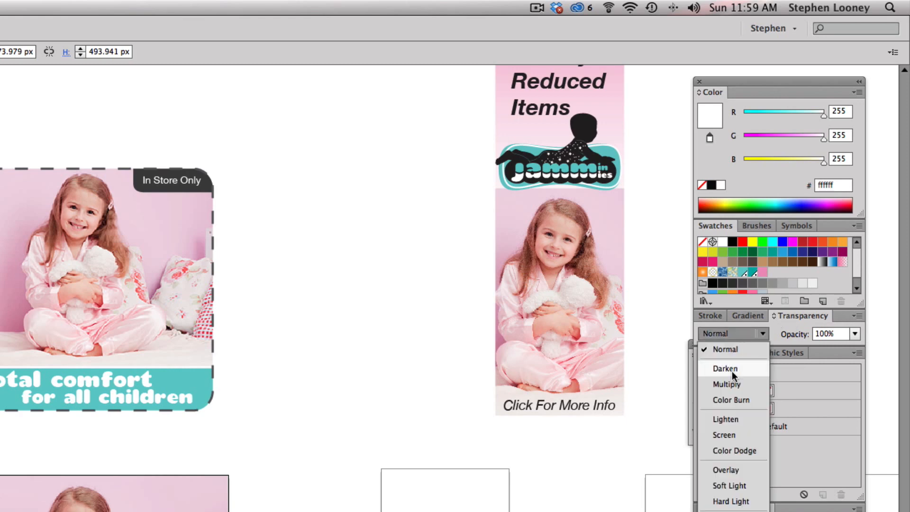
left_click(727, 382)
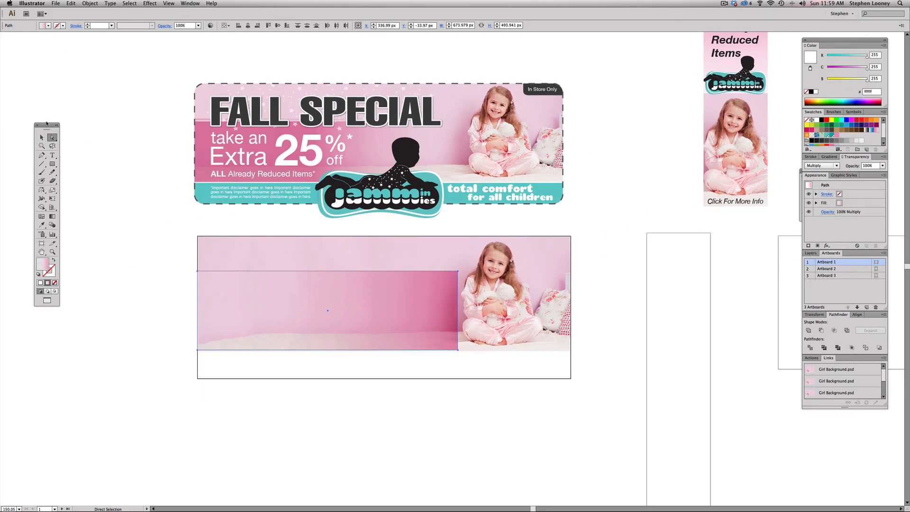
left_click(42, 190)
left_click_drag(483, 291, 480, 290)
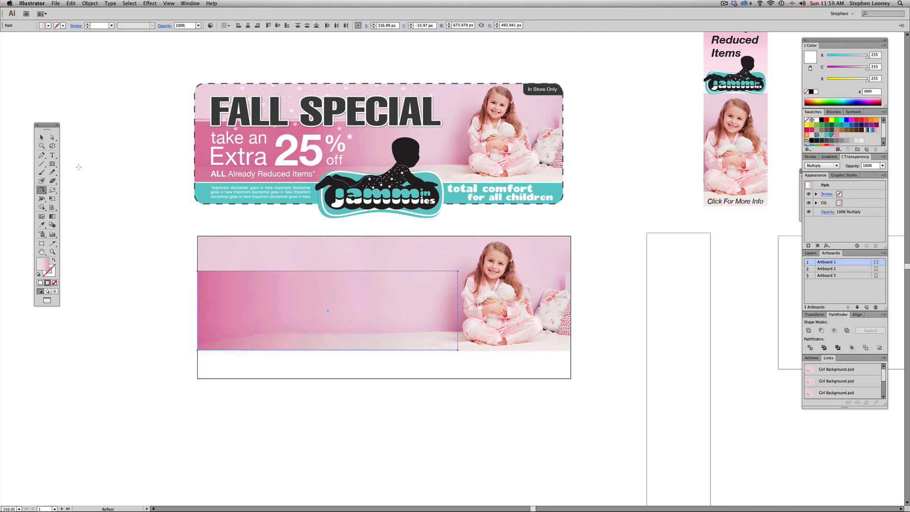
Try moving the gradient panel slightly down and undo the move.
left_click(42, 138)
left_click(126, 203)
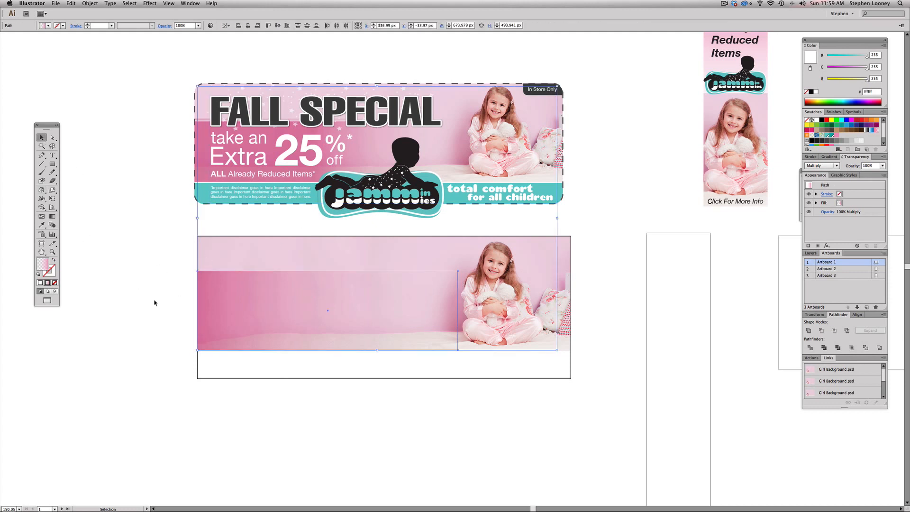
left_click_drag(263, 292, 263, 311)
key("super+z")
Paste a copy of the gradient panel directly in front of the original and show the rulers.
left_click(606, 243)
left_click(242, 297)
key("a")
left_click(119, 297)
key("super+f")
key("super+r")
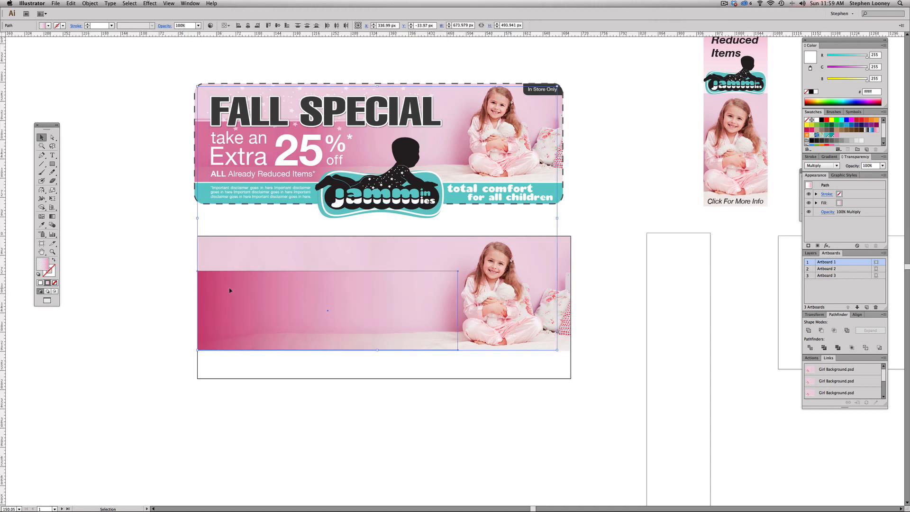
Try moving and resizing the copied gradient panel along with the coupon text, and undo the changes.
left_click(193, 314)
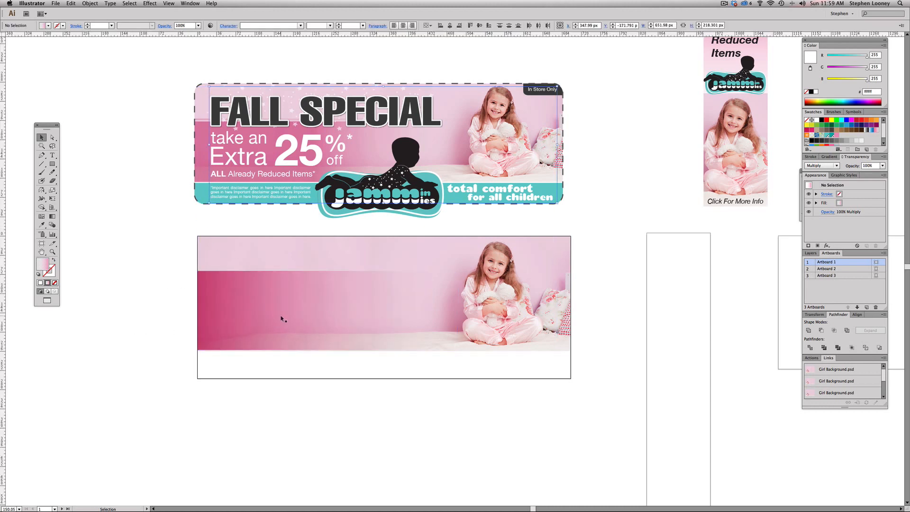
left_click_drag(237, 309, 291, 351)
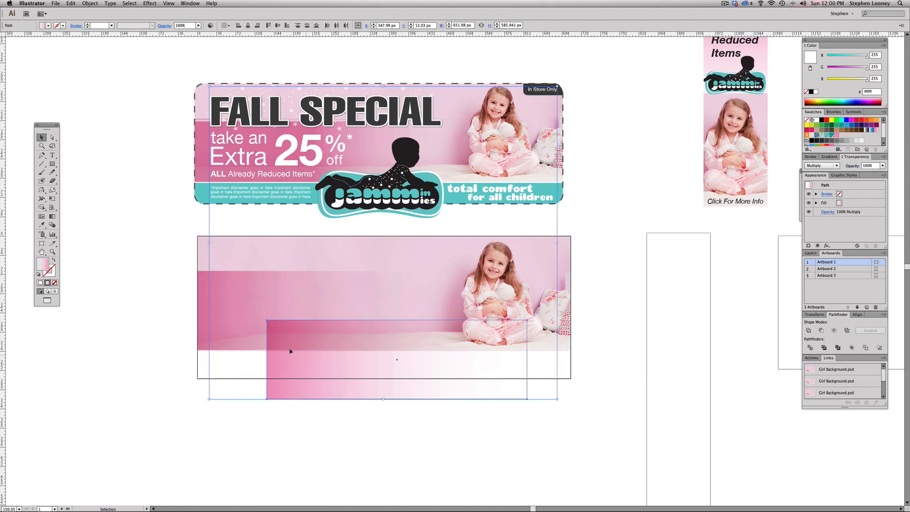
left_click_drag(262, 284, 234, 282)
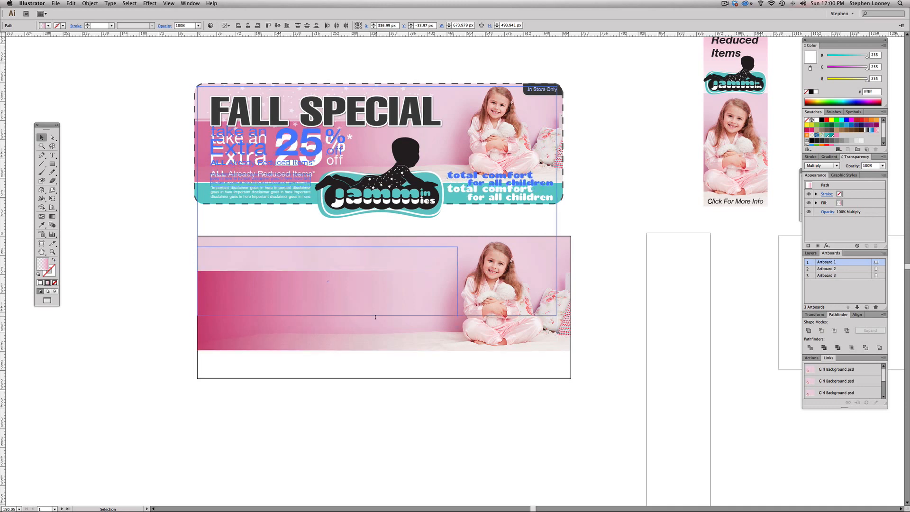
Select the copied gradient panel on its own, apart from the coupon text, and undo a trial move of it.
key("a")
left_click(169, 287)
left_click(246, 283)
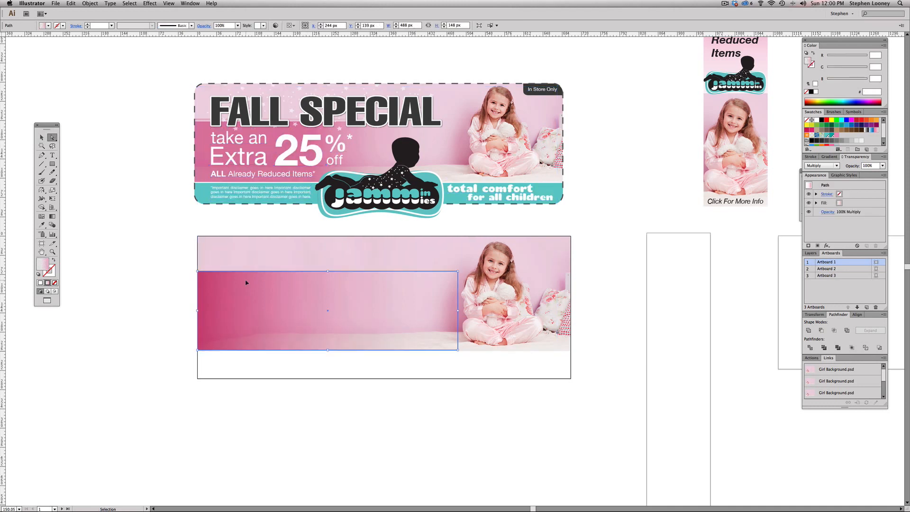
left_click(162, 273)
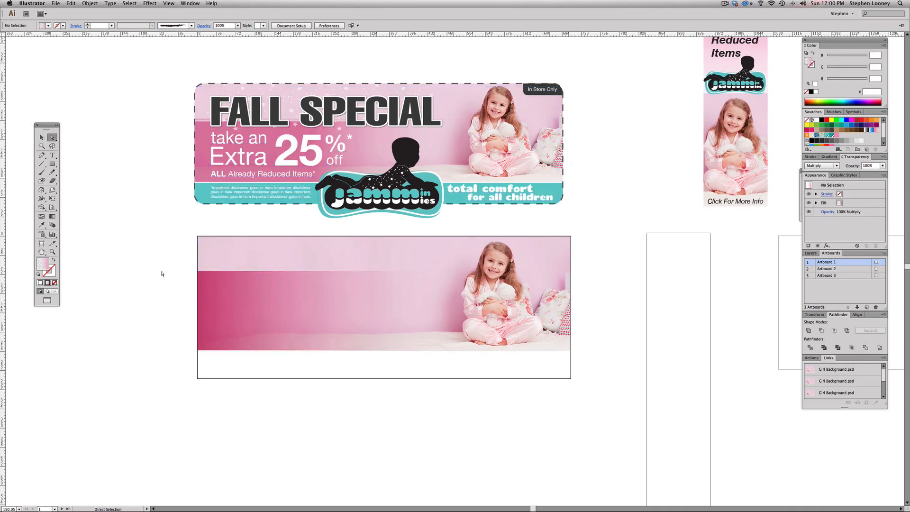
left_click_drag(217, 290, 282, 314)
key("super+z")
Squash the copied panel from its lower edge into a thin strip along the original gradient panel's top edge.
left_click(41, 137)
left_click(287, 307)
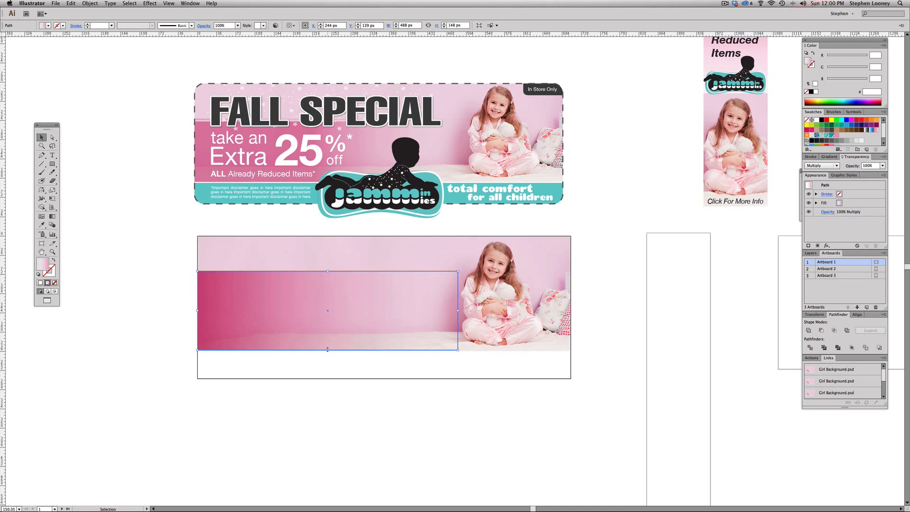
left_click_drag(328, 350, 327, 274)
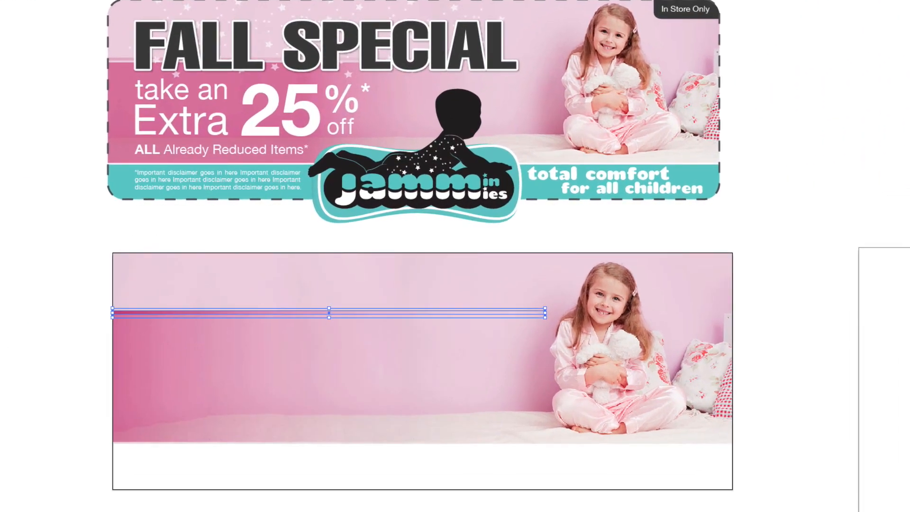
left_click(127, 236)
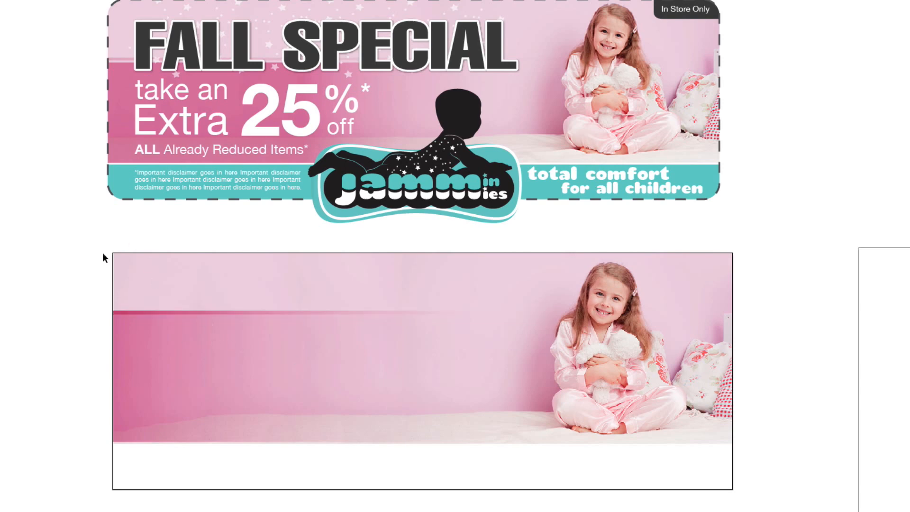
Move the thin gradient strip up slightly, leaving a narrow gap above the gradient panel, and clear the selection.
left_click_drag(28, 187, 880, 511)
left_click_drag(64, 194, 102, 261)
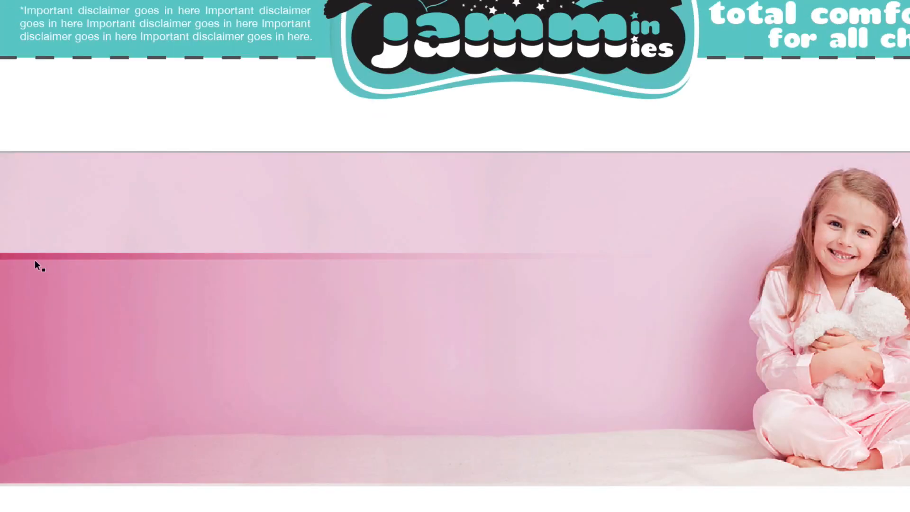
left_click_drag(10, 257, 9, 247)
key("ctrl+shift+a")
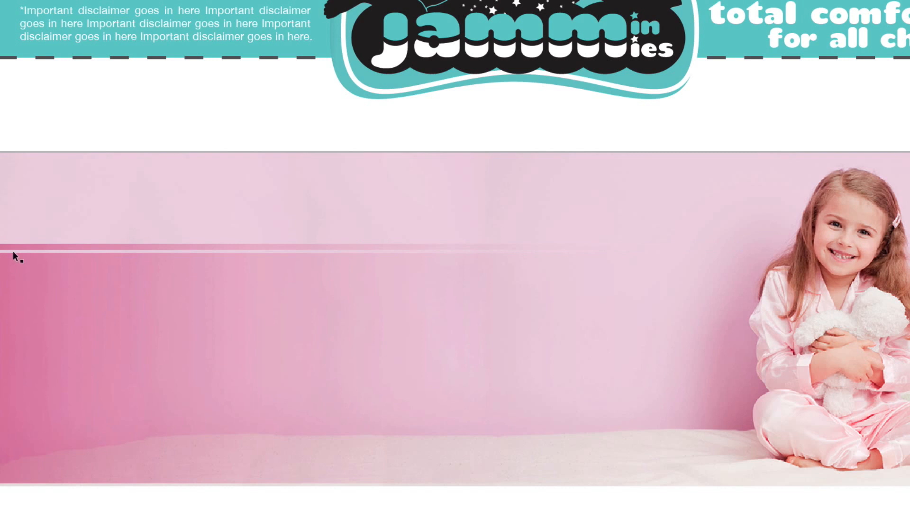
Draw a 700 by 49 px rectangle across the white band below the photo and fill it with the teal PANTONE 326 C swatch.
left_click(395, 336, "ctrl+alt")
left_click(394, 335, "ctrl+alt")
left_click_drag(358, 308, 202, 335)
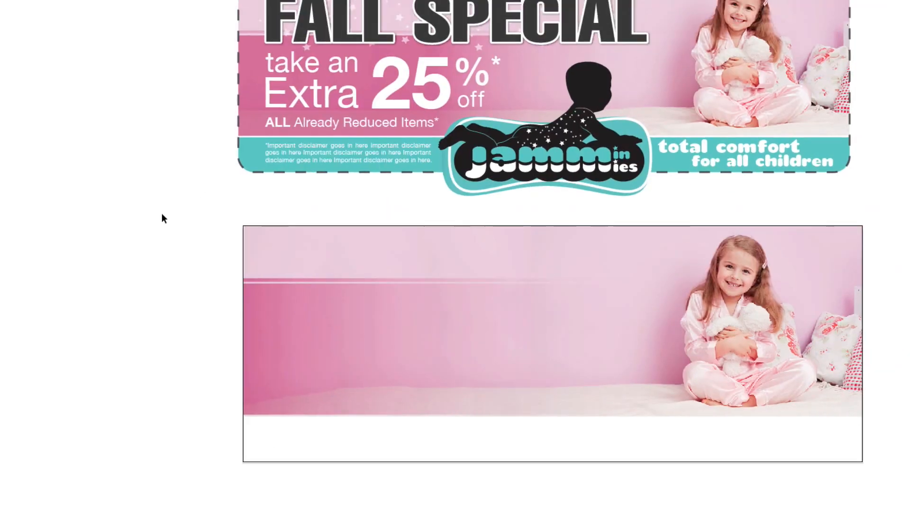
left_click_drag(166, 221, 129, 225)
left_click_drag(424, 332, 413, 339)
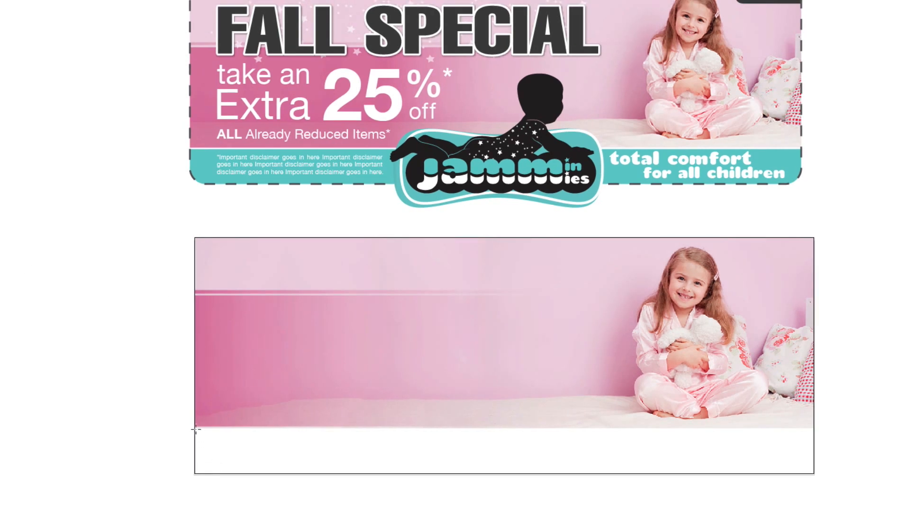
left_click_drag(195, 431, 815, 472)
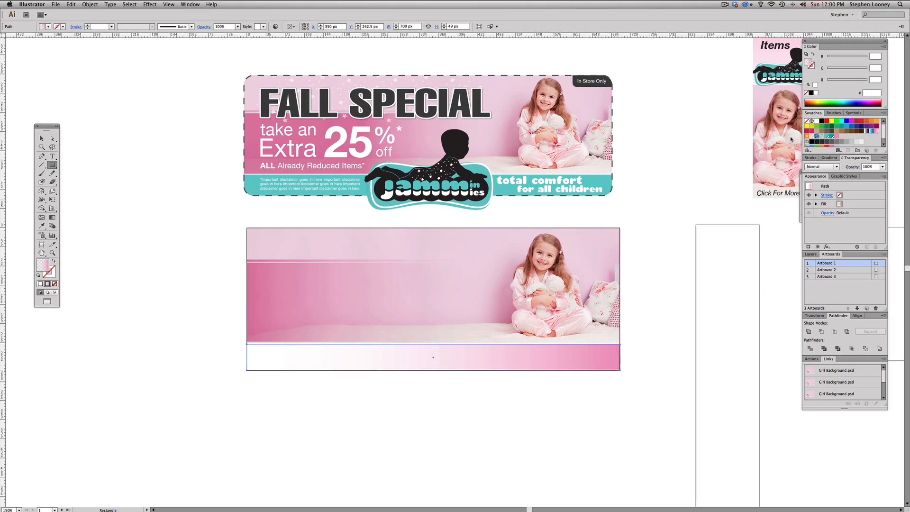
left_click(832, 136)
key("v")
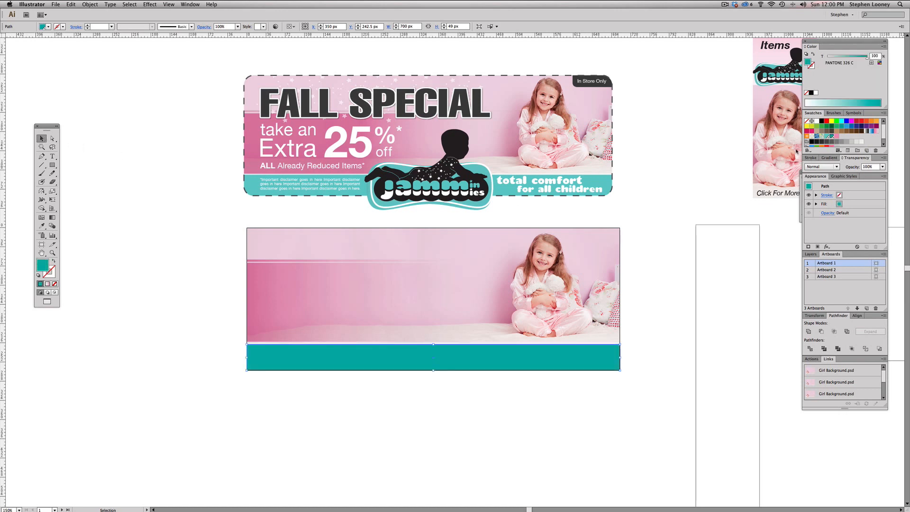
Recolour the band below the photo with the lighter teal PANTONE 325 C swatch and clear the selection.
left_click(827, 137)
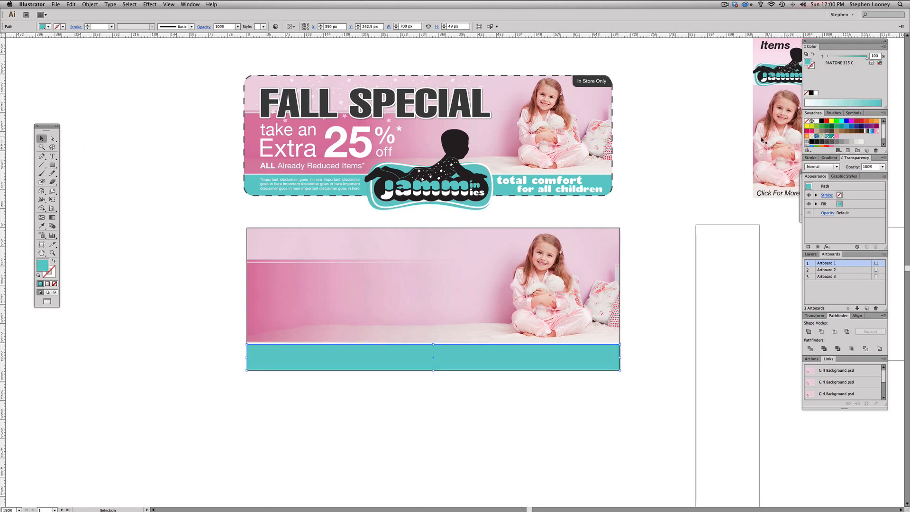
left_click(222, 275)
Raise the lower edge of the photo's clipping mask slightly to 213 px high, then deselect it.
left_click_drag(193, 306, 674, 400)
key("a")
left_click(114, 252)
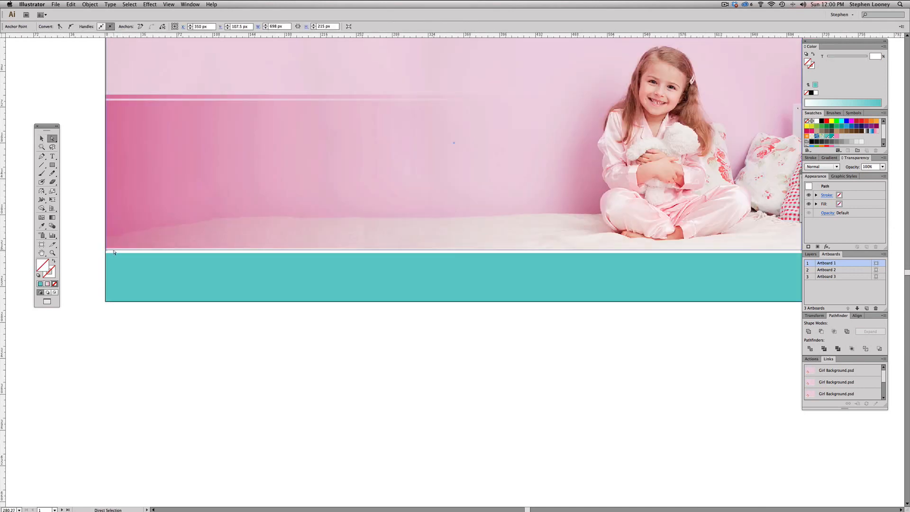
left_click_drag(115, 252, 115, 250)
left_click(95, 257)
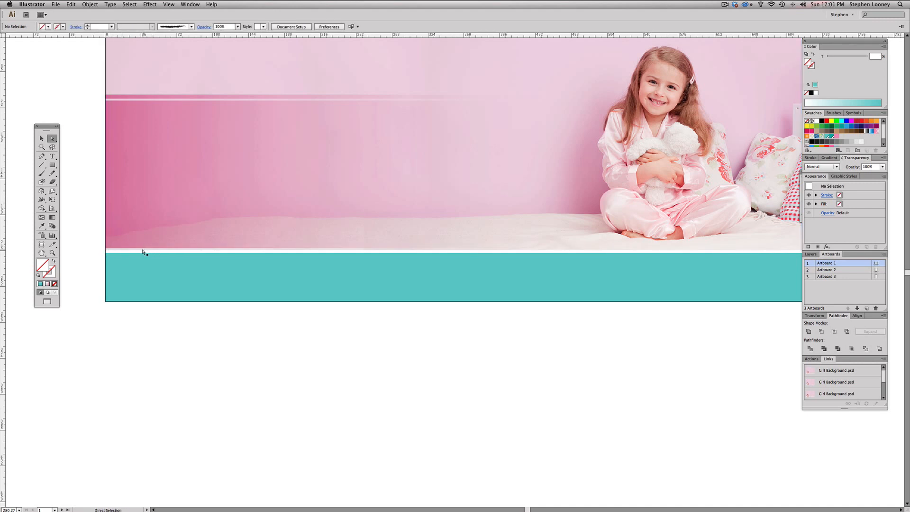
left_click(128, 252)
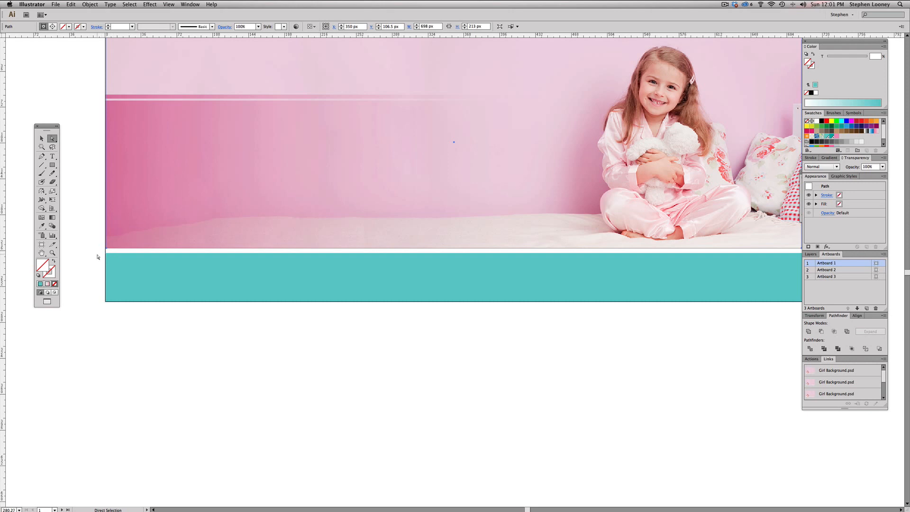
left_click(98, 257)
Raise the teal band's top edge to make it 51 px high, leaving a narrow white gap below the photo.
left_click_drag(115, 255, 114, 254)
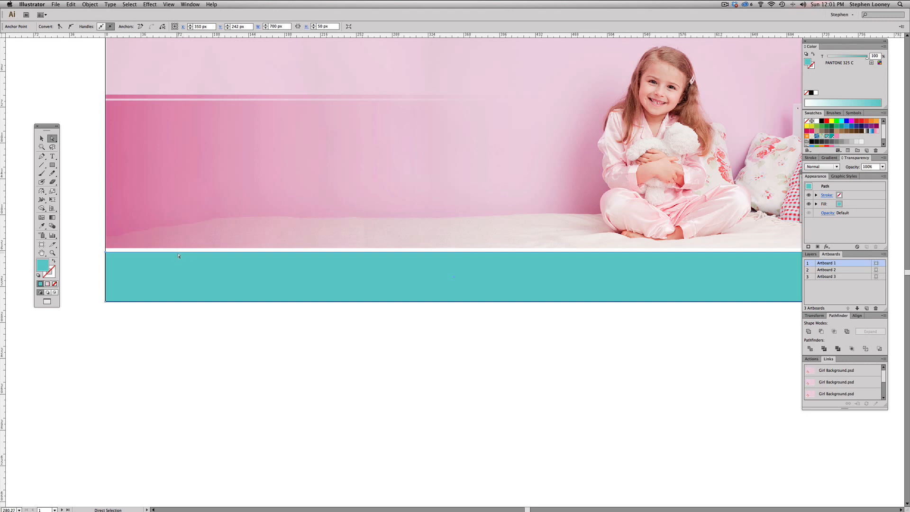
left_click(227, 311)
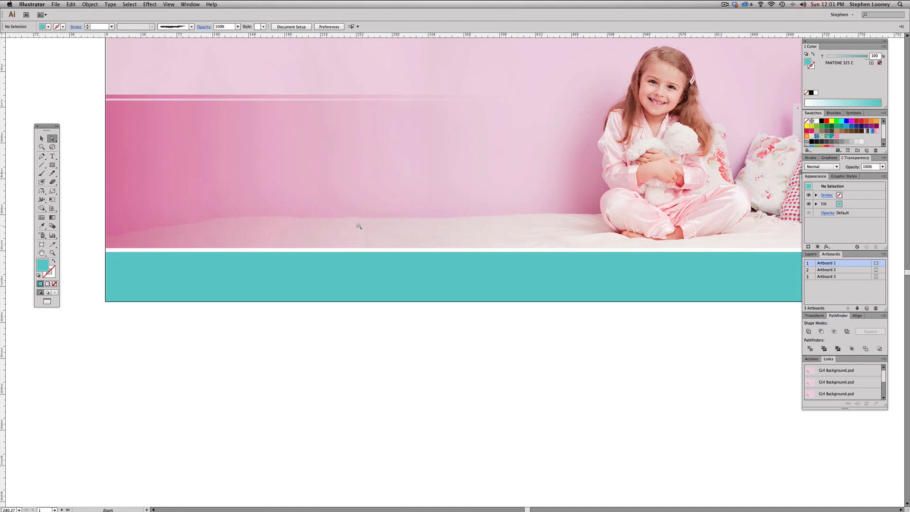
left_click(359, 227, "alt+super")
left_click(359, 226, "alt+super")
left_click_drag(340, 247, 323, 249)
left_click_drag(339, 314, 432, 374)
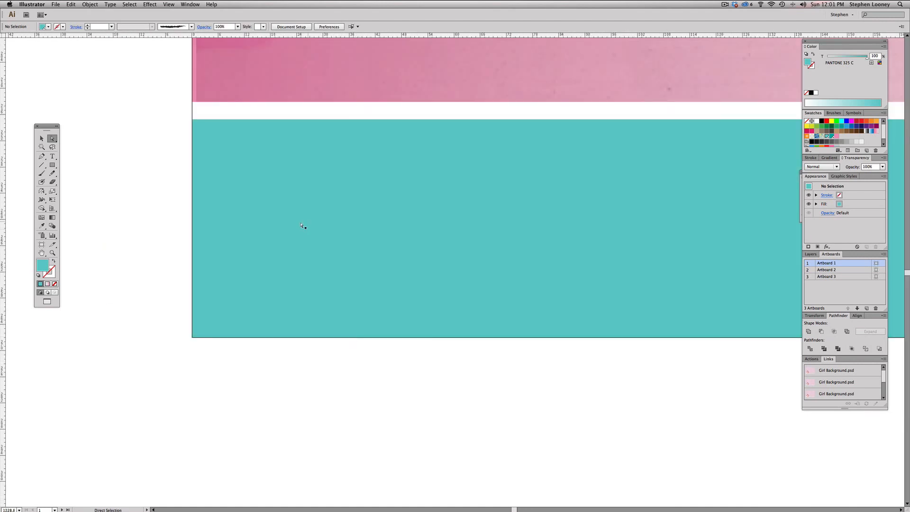
left_click_drag(234, 119, 234, 114)
Lock the gradient panel temporarily, extend the photo mask's left edge to the artboard edge, and unlock everything.
left_click(390, 133, "alt+super")
left_click(390, 133, "alt+super")
left_click(390, 133, "alt+super")
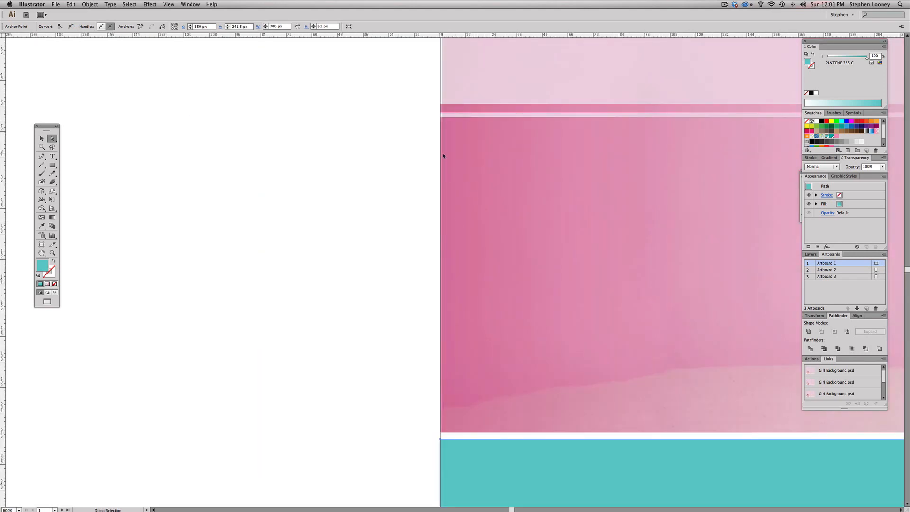
left_click(443, 156)
key("super+2")
left_click_drag(442, 155, 440, 155)
left_click(422, 160)
left_click(595, 205, "alt+super")
left_click(685, 208, "alt+super")
left_click(594, 210, "alt+super")
key("alt+super+2")
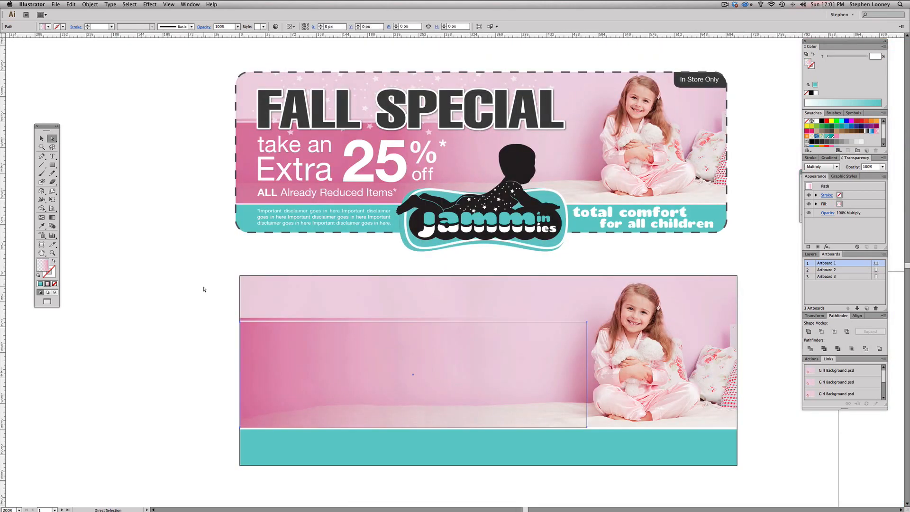
Select the reference coupon's clip group and release its clipping mask.
left_click(203, 289)
left_click_drag(282, 273, 226, 243)
left_click_drag(487, 324, 481, 325)
left_click(442, 308, "alt+super")
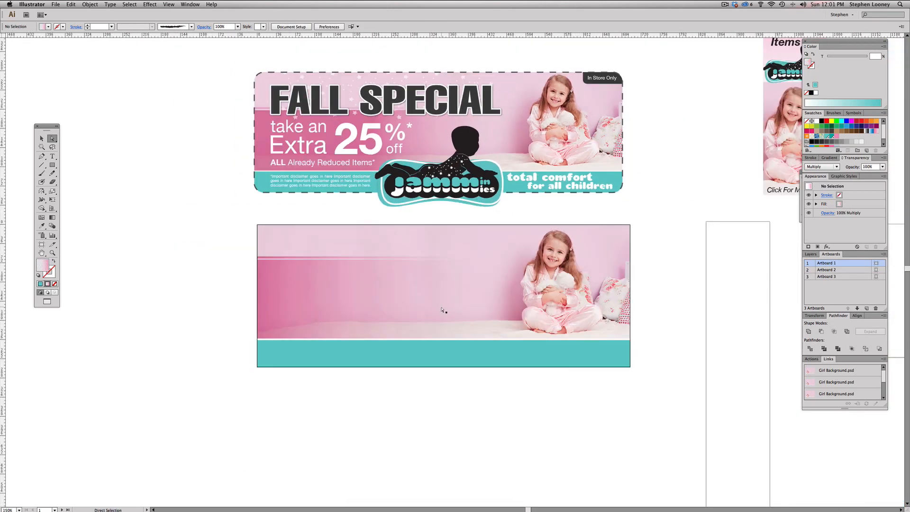
key("v")
scroll(203, 219, "up", 5)
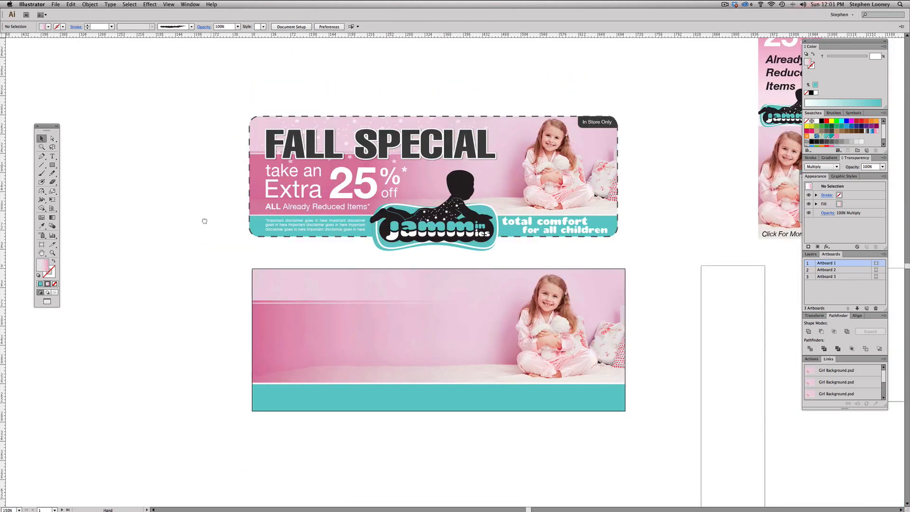
left_click_drag(440, 230, 441, 235)
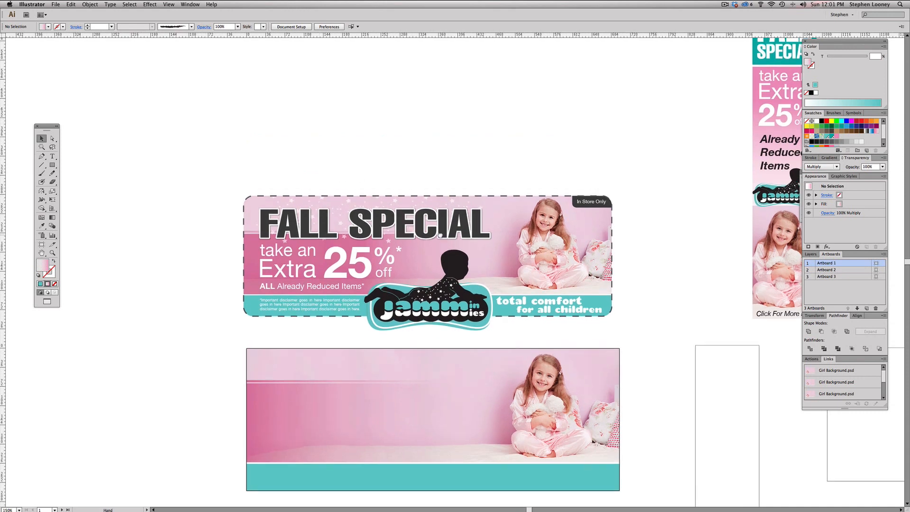
left_click(443, 292)
left_click(381, 168)
left_click(351, 203)
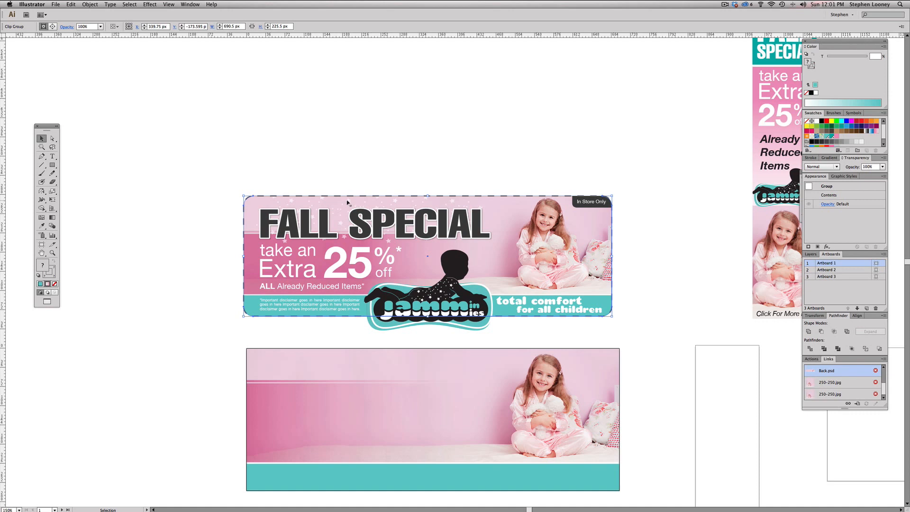
right_click(348, 203)
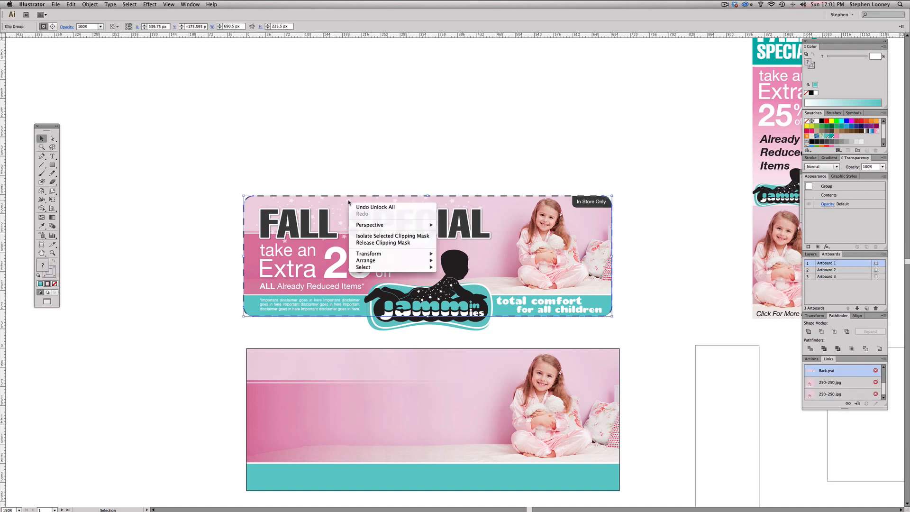
left_click(383, 243)
left_click(357, 170)
Copy the white star group from the coupon onto the upper-left area of the wide banner's photo.
left_click(350, 203)
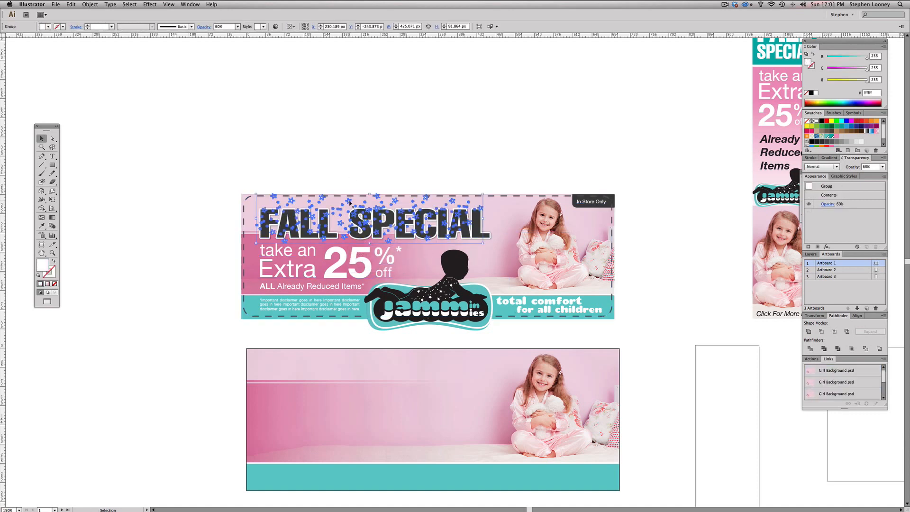
left_click_drag(350, 203, 355, 367)
left_click(241, 358)
left_click_drag(282, 328, 270, 266)
left_click(374, 307)
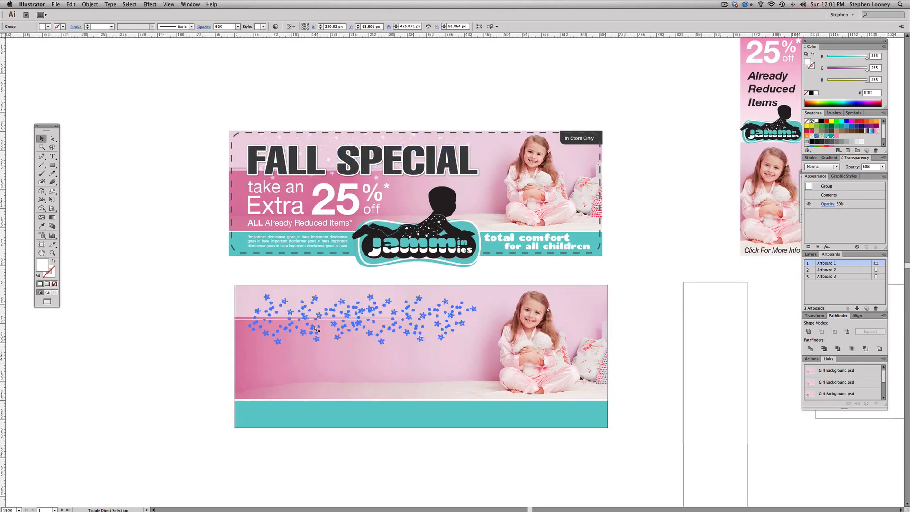
left_click(90, 4)
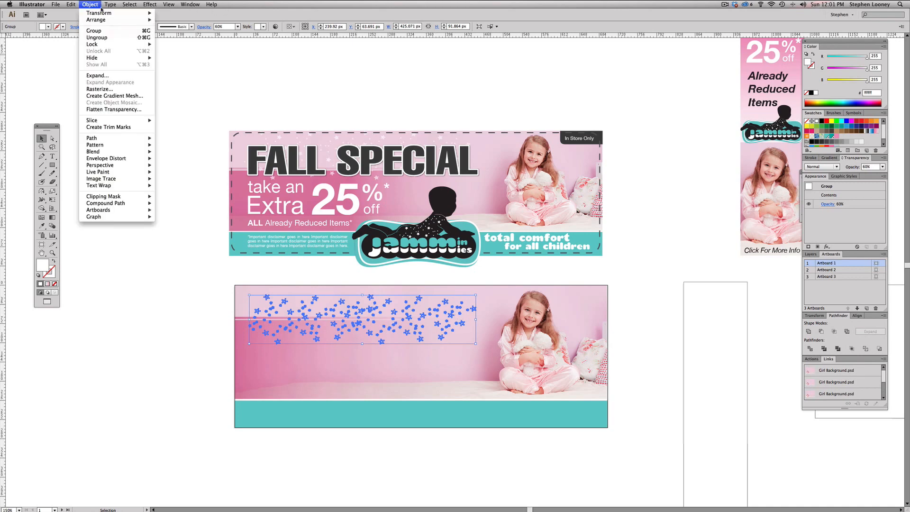
left_click(171, 19)
left_click(192, 174)
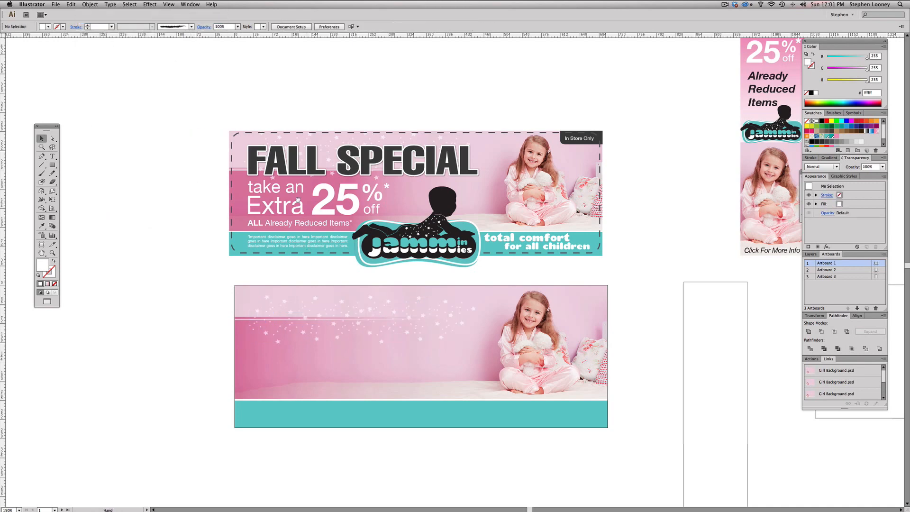
Draw a five-pointed star on the blank canvas to the left of the banner and fill it black.
left_click_drag(384, 293, 374, 242)
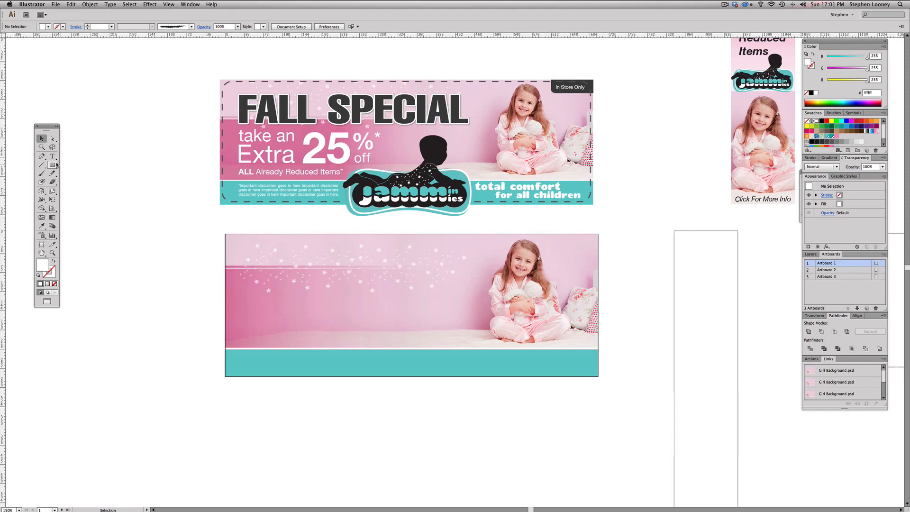
left_click_drag(55, 165, 71, 201)
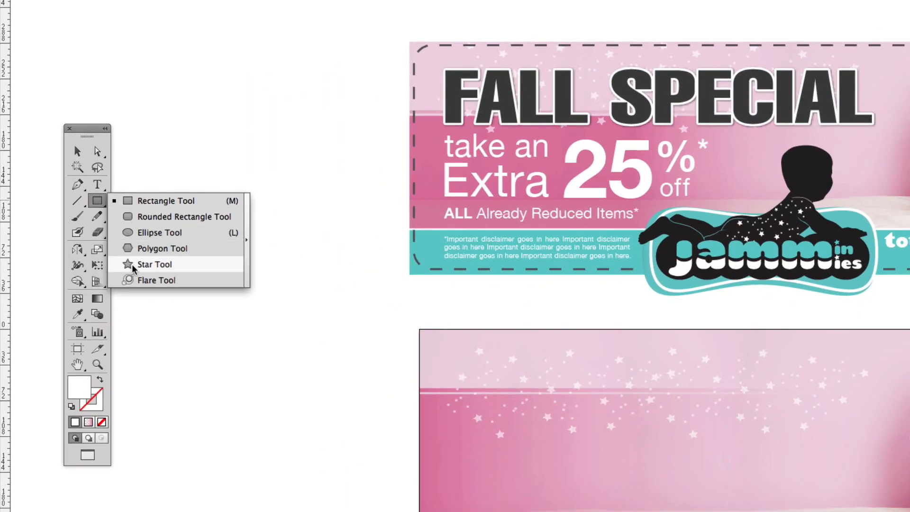
left_click_drag(132, 265, 132, 265)
left_click_drag(207, 317, 339, 309)
left_click_drag(236, 305, 249, 313)
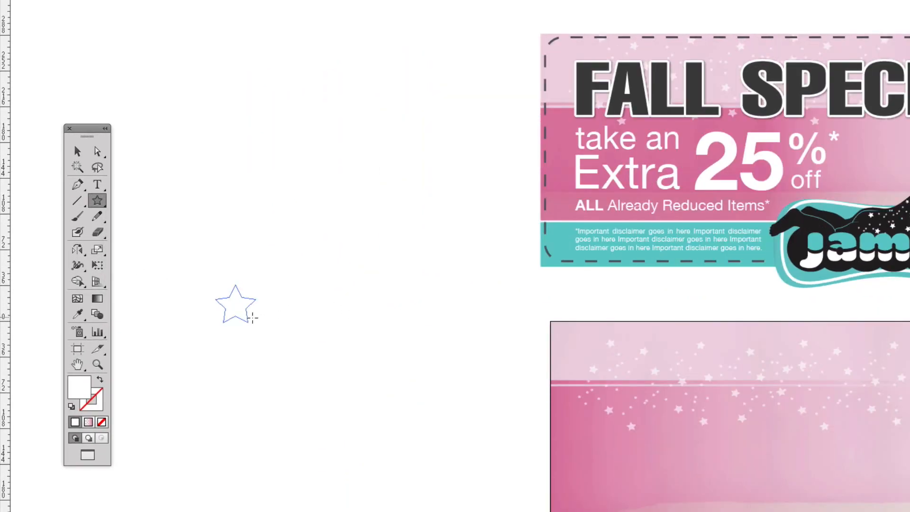
left_click(78, 151)
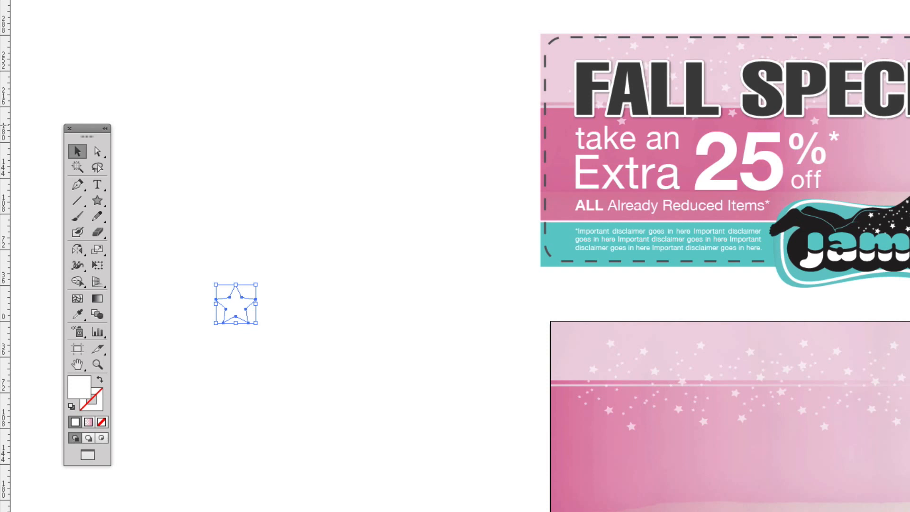
left_click(97, 152)
left_click(77, 152)
key("space")
left_click_drag(275, 282, 331, 281)
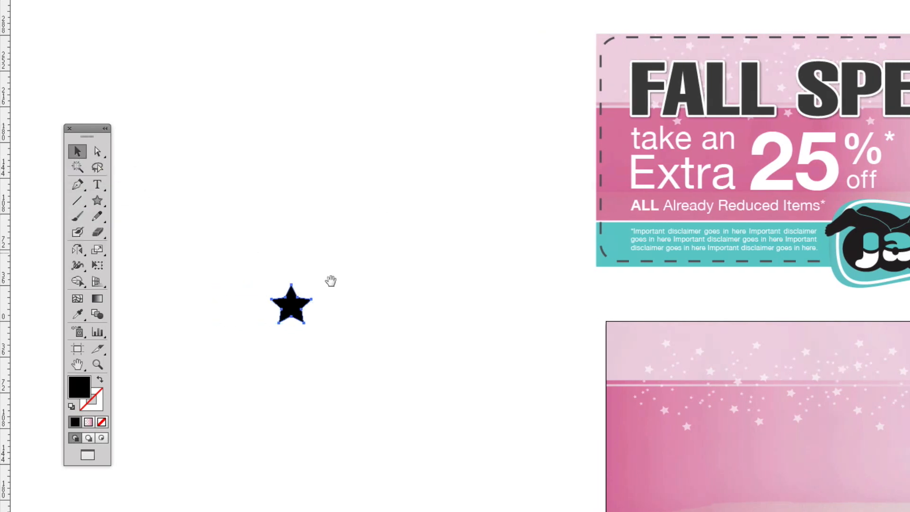
Shrink the black star and scatter several duplicates of it into a loose cluster.
left_click_drag(292, 303, 262, 280)
left_click_drag(255, 288, 203, 261)
left_click_drag(203, 262, 360, 315)
left_click_drag(360, 315, 203, 311)
left_click_drag(203, 312, 268, 260)
left_click_drag(267, 260, 267, 423)
Duplicate the scattered stars, shrink the copies, and spread more of these small stars among the large ones.
left_click_drag(212, 192, 429, 484)
left_click_drag(323, 281, 338, 331)
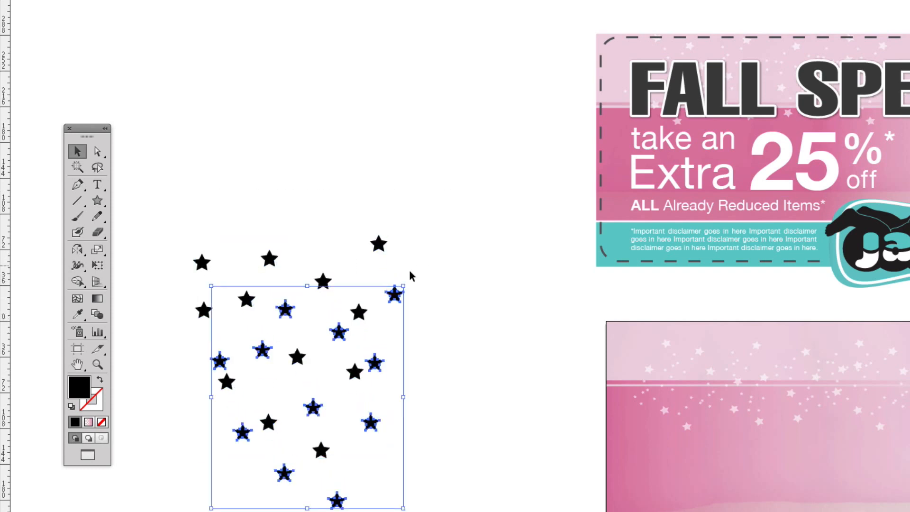
left_click_drag(403, 286, 338, 258)
left_click_drag(337, 264, 342, 374)
left_click_drag(342, 374, 256, 340)
left_click(307, 171)
Duplicate the whole star cluster sideways to form a wide field of three adjoining clusters.
left_click_drag(134, 151, 448, 488)
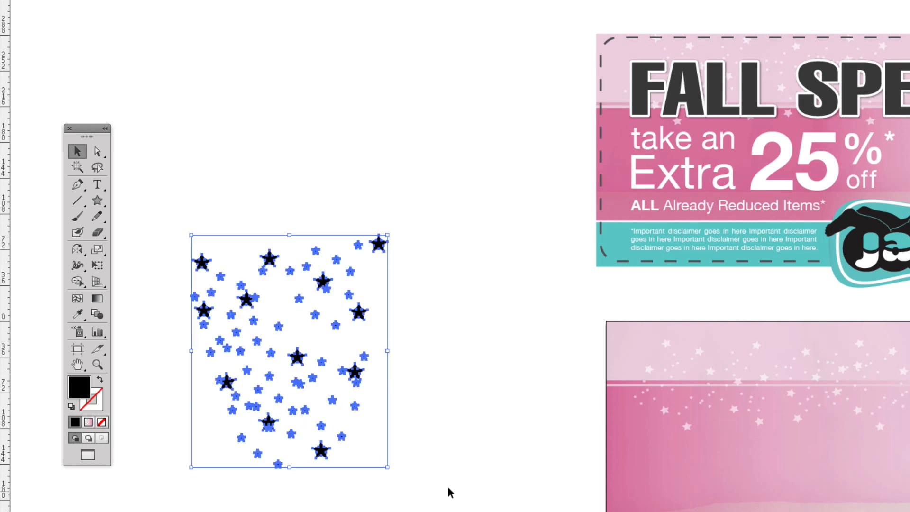
left_click_drag(288, 282, 440, 283)
left_click_drag(530, 244, 209, 246)
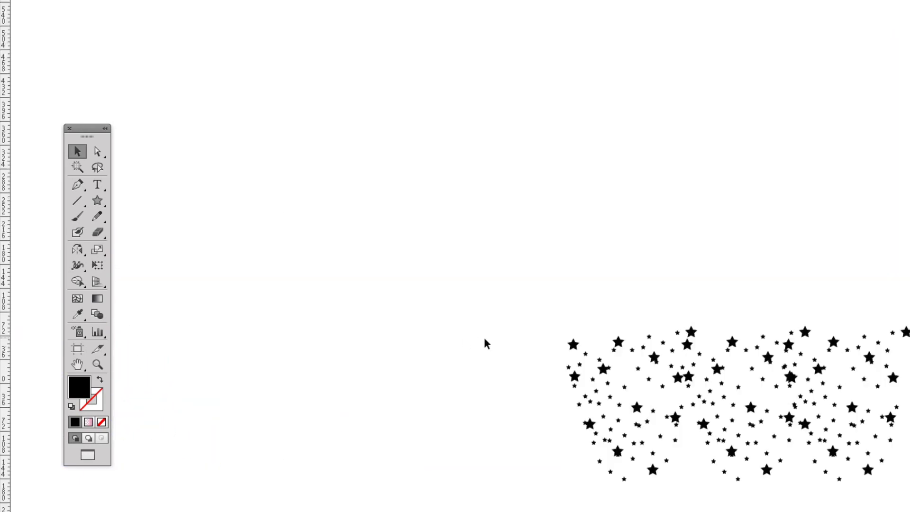
Delete overlapping stars where the clusters meet and move one large star down into an emptier spot.
left_click_drag(492, 232, 909, 511)
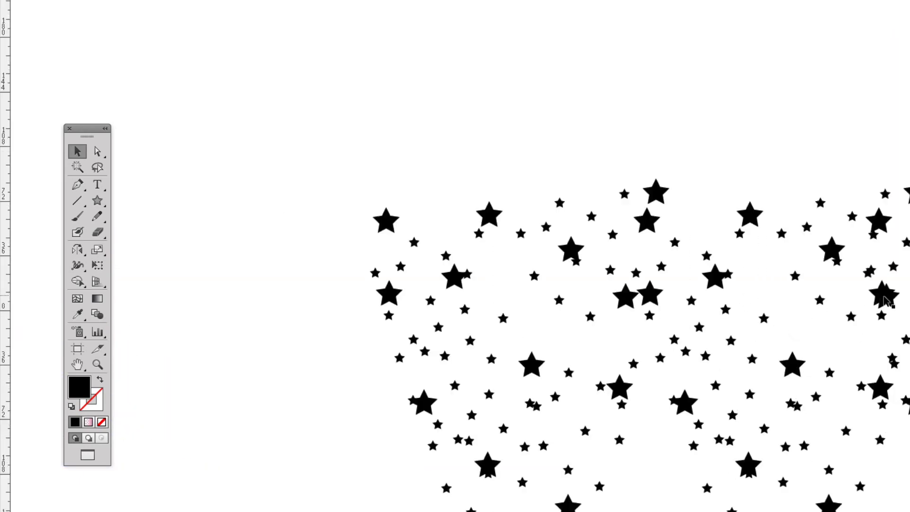
left_click_drag(886, 299, 827, 392)
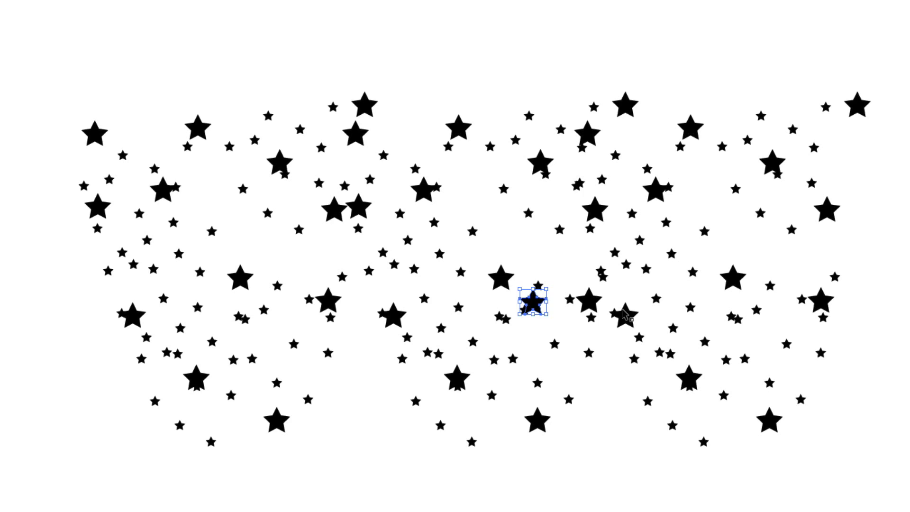
key("Delete")
left_click(602, 273)
key("Delete")
left_click(624, 319)
key("Delete")
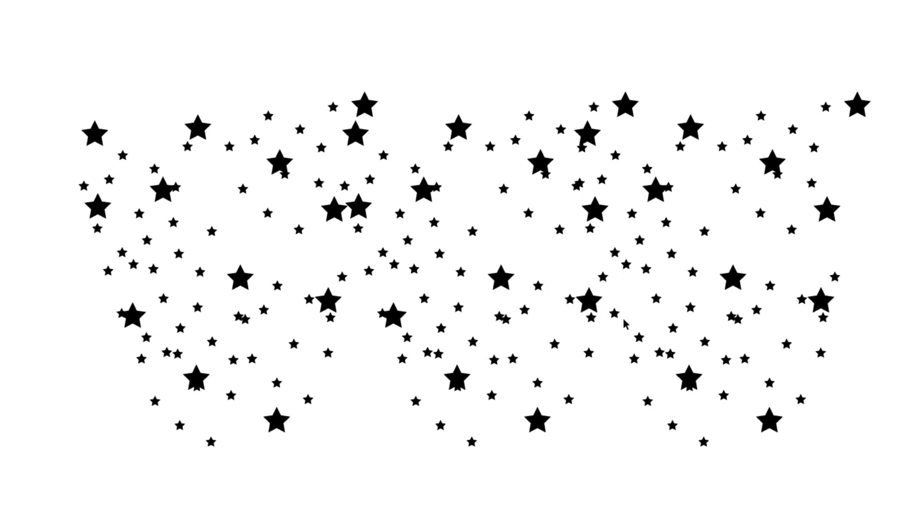
left_click_drag(399, 320, 383, 348)
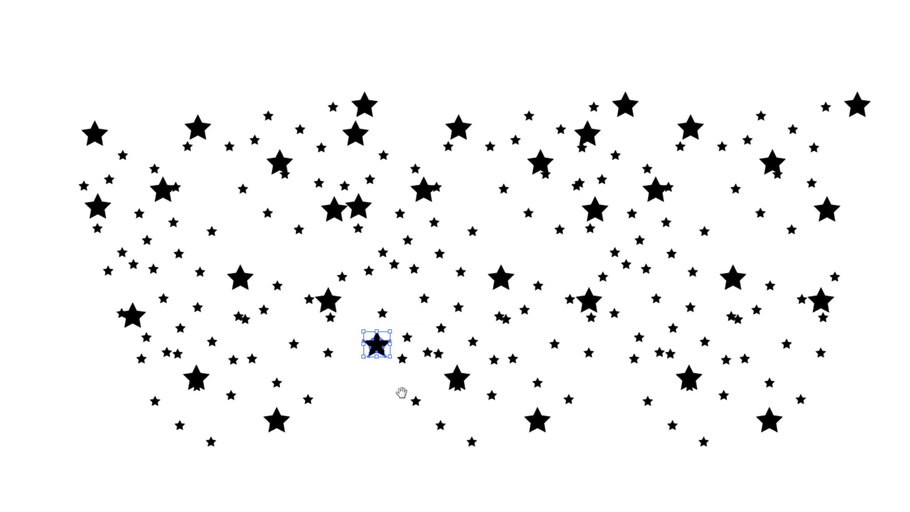
Delete the ragged lower rows of the black star field and group the remaining stars.
left_click_drag(402, 393, 525, 295)
key("ctrl+minus")
key("ctrl+minus")
left_click_drag(228, 99, 792, 395)
left_click_drag(524, 286, 283, 301)
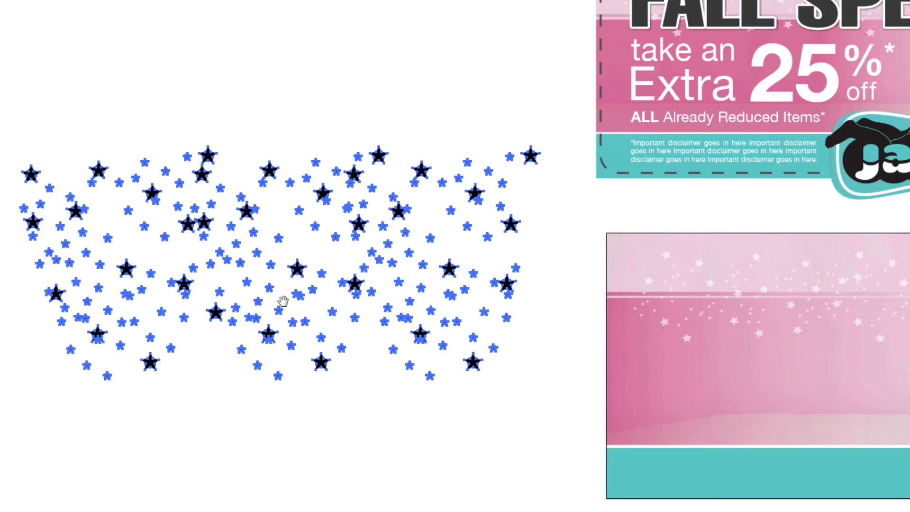
left_click(443, 423)
left_click_drag(548, 403, 21, 313)
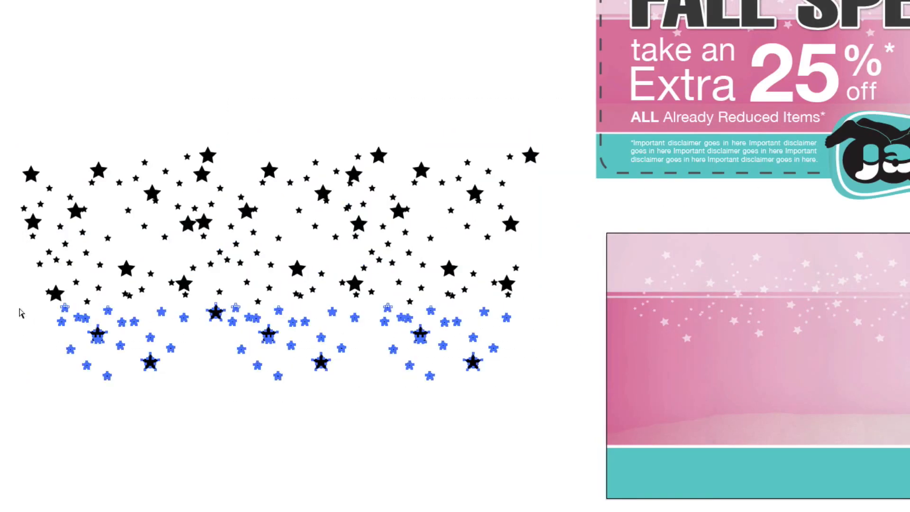
key("Delete")
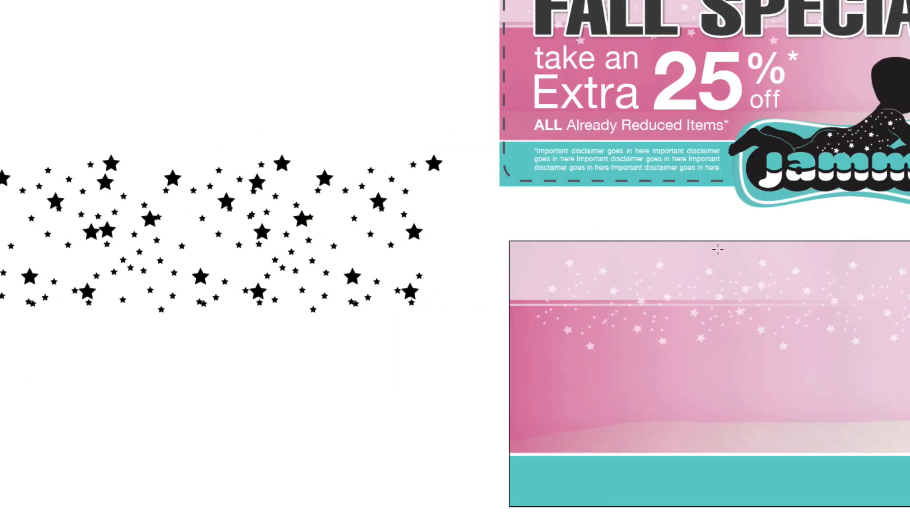
left_click_drag(12, 114, 436, 327)
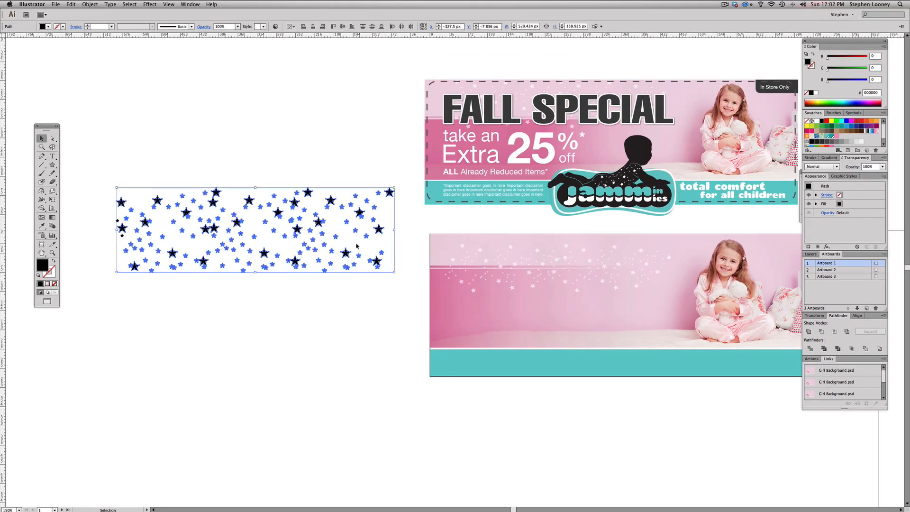
key("super+g")
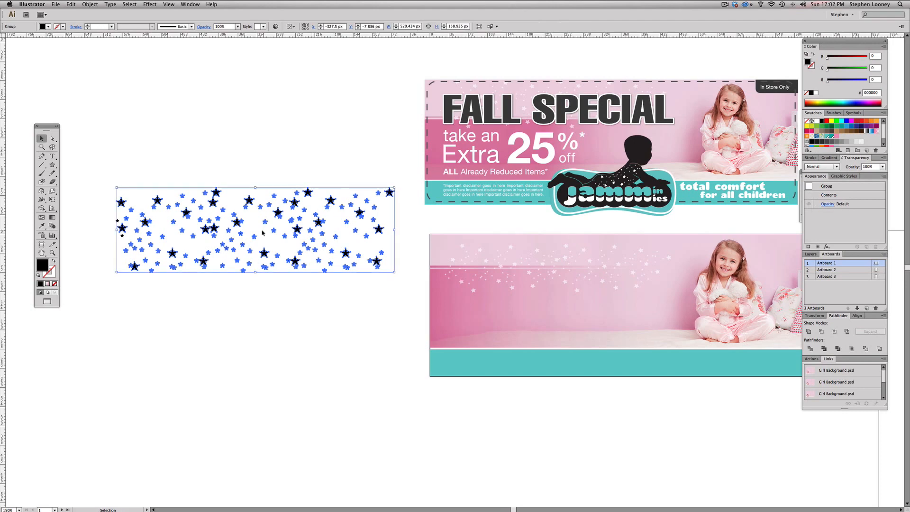
Fill the grouped stars with white, place them at reduced size on the wide banner below the existing stars, and set their opacity to 60%.
left_click(817, 121)
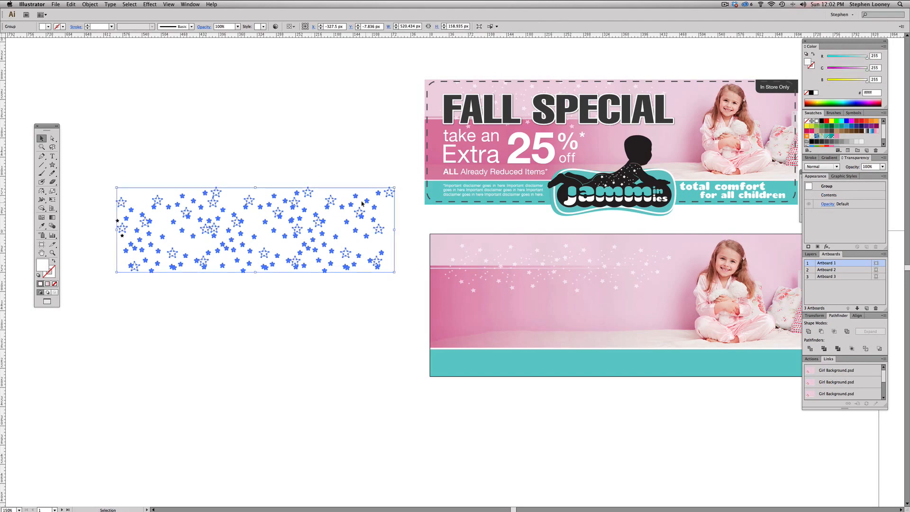
left_click_drag(362, 204, 637, 304)
left_click(616, 416)
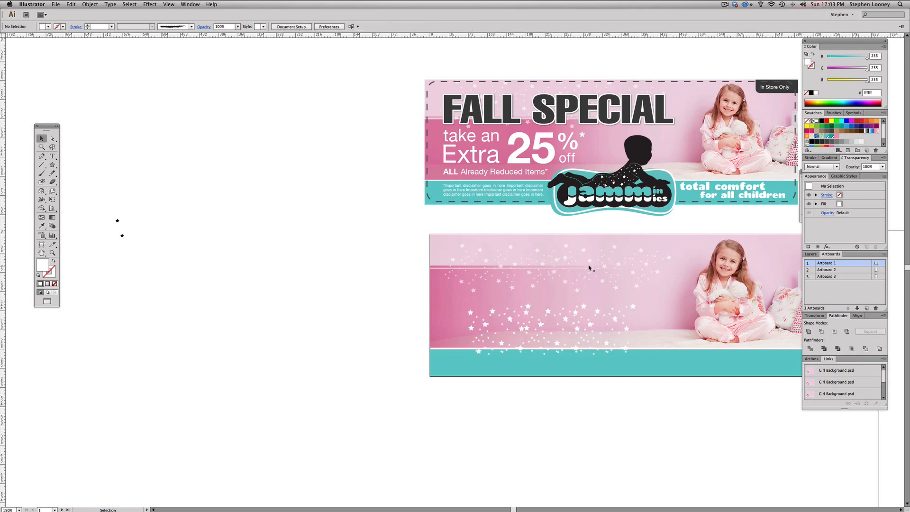
left_click(585, 253)
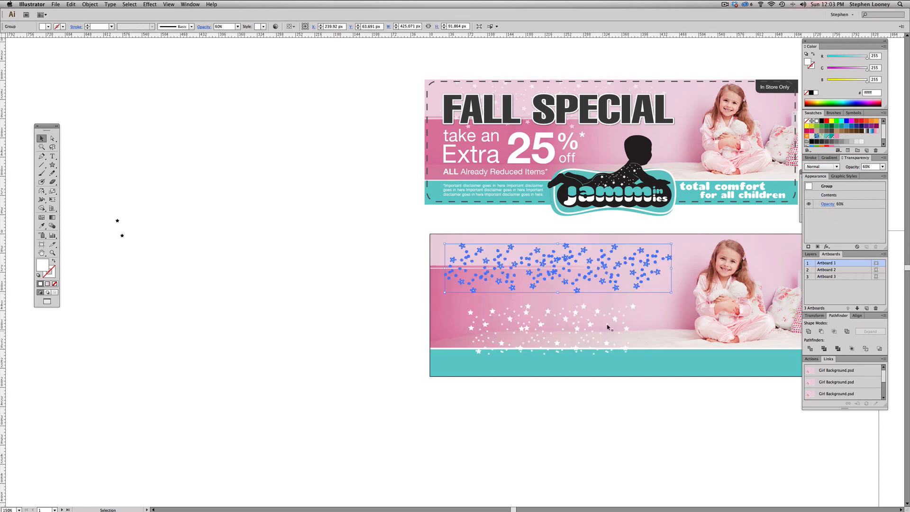
left_click(615, 320)
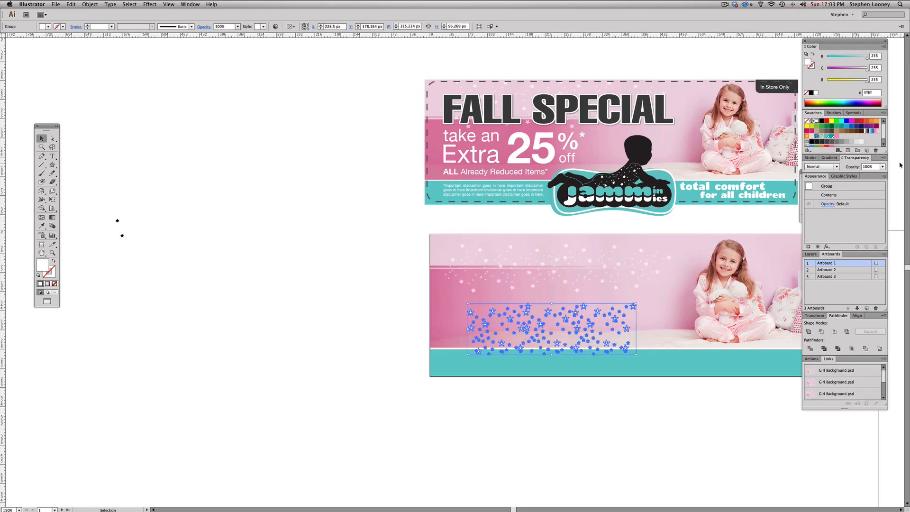
left_click(553, 441)
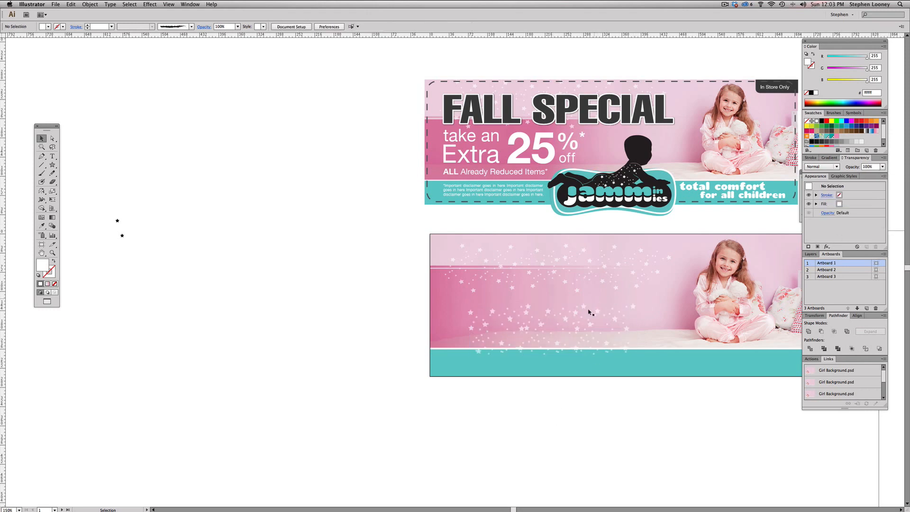
Move the lower white star group off the wide banner and delete it, keeping only the upper star field.
left_click(582, 309)
left_click_drag(582, 309, 330, 282)
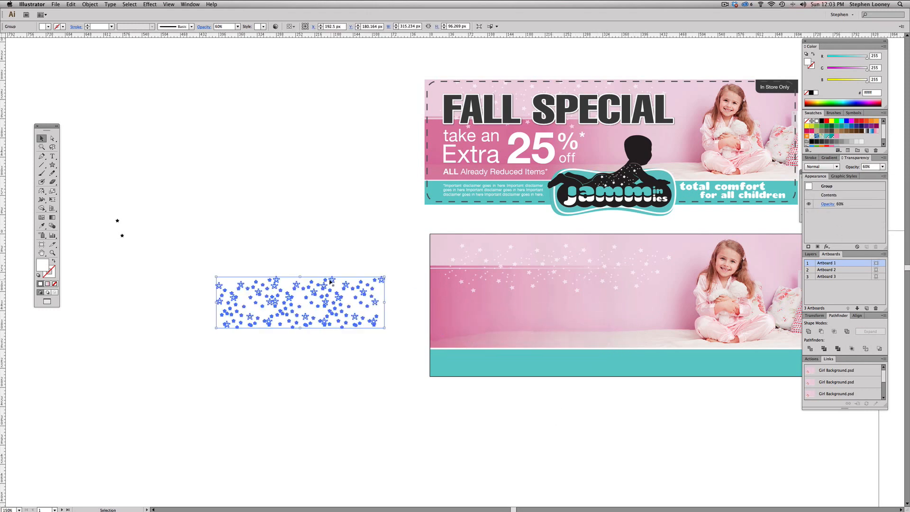
key("Delete")
left_click_drag(507, 267, 449, 255)
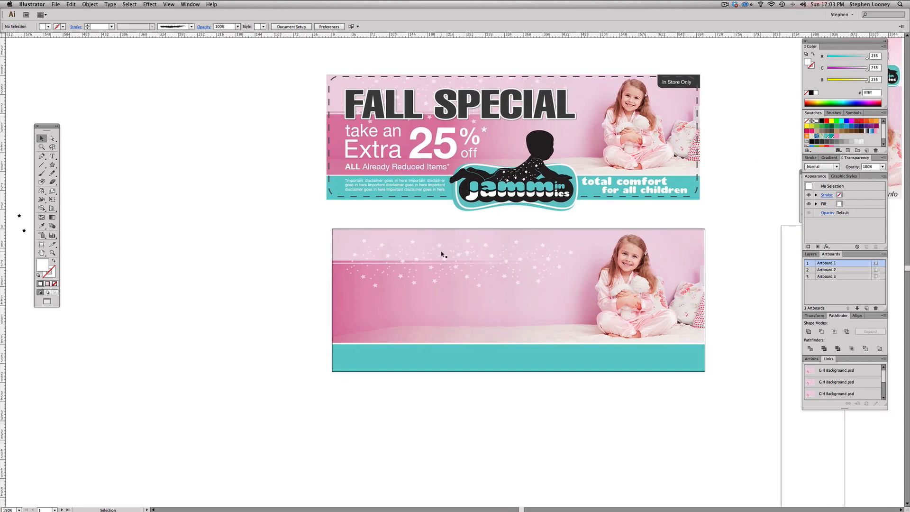
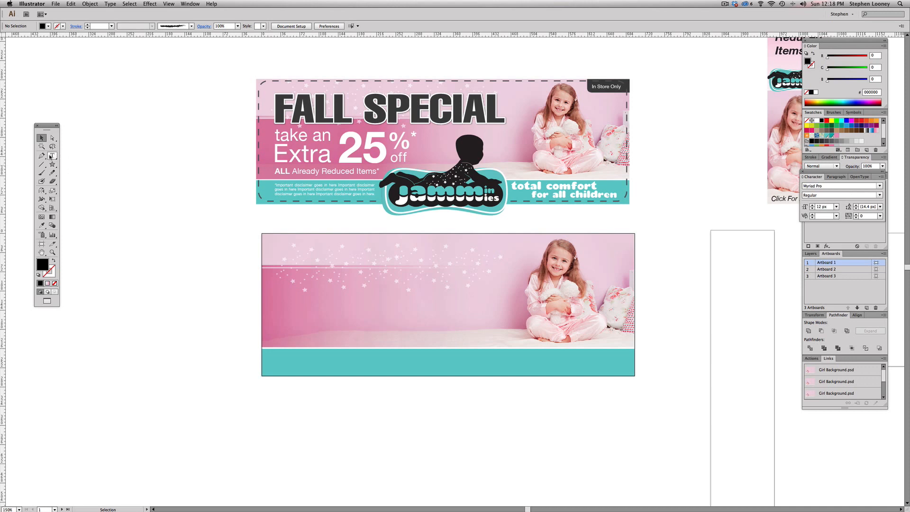
left_click(51, 156)
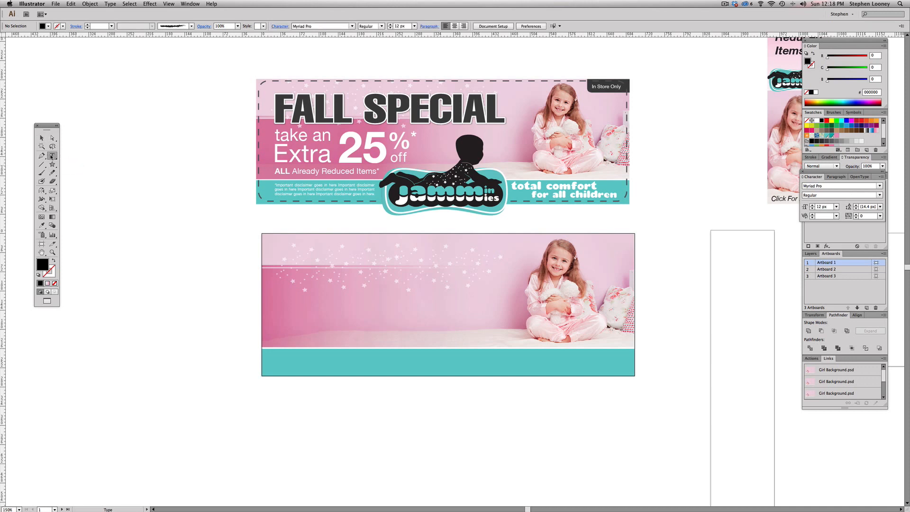
left_click(297, 252)
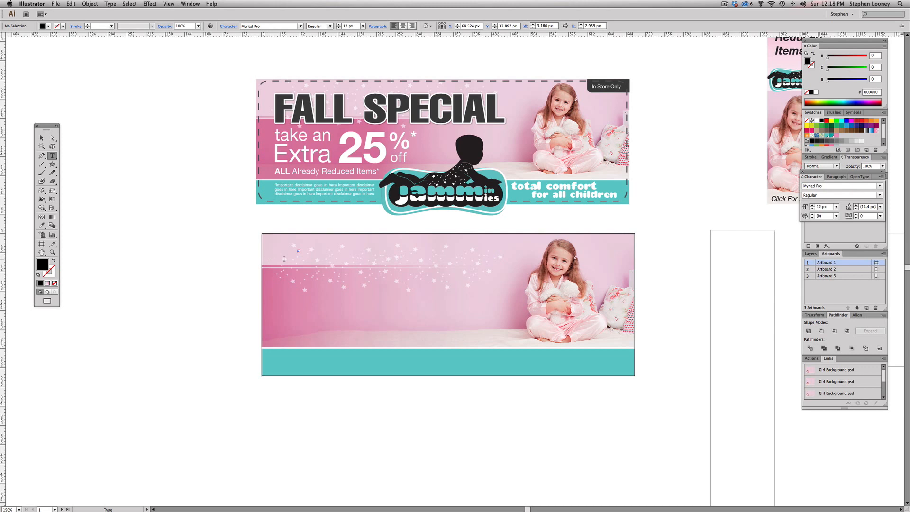
key("Escape")
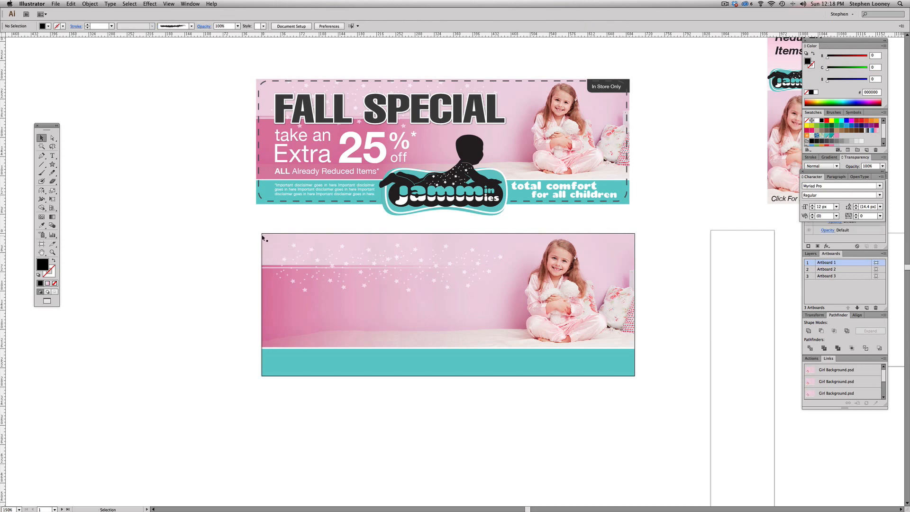
Add the headline text FALL SPECIAL and enlarge it to about 92 px across the upper part of the wide banner.
left_click(53, 157)
left_click(173, 303)
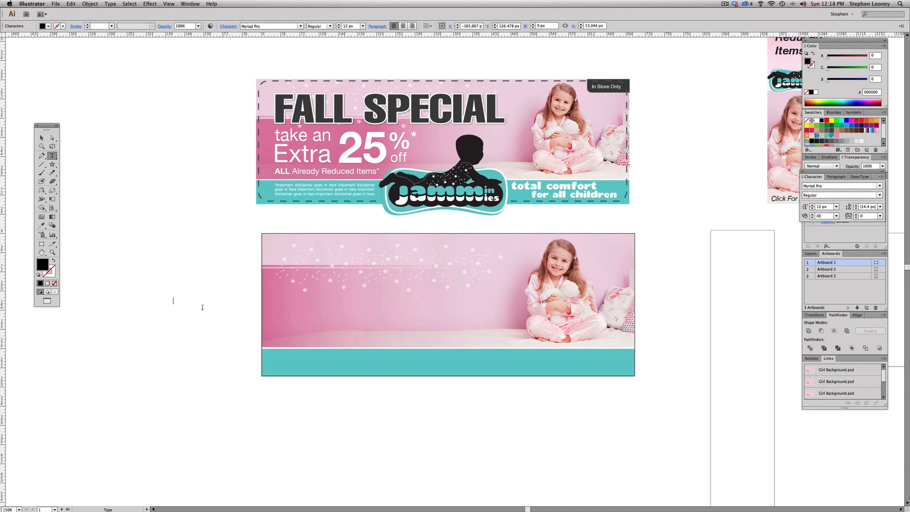
type("ALL SPECIAL")
key("Escape")
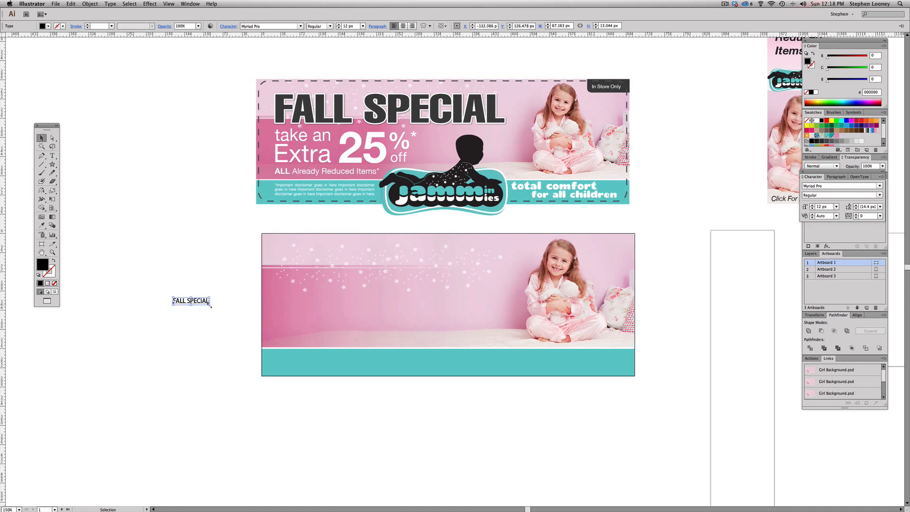
left_click_drag(210, 307, 314, 245)
Try Helvetica Neue Condensed Bold as the font of the FALL SPECIAL headline.
left_click(271, 26)
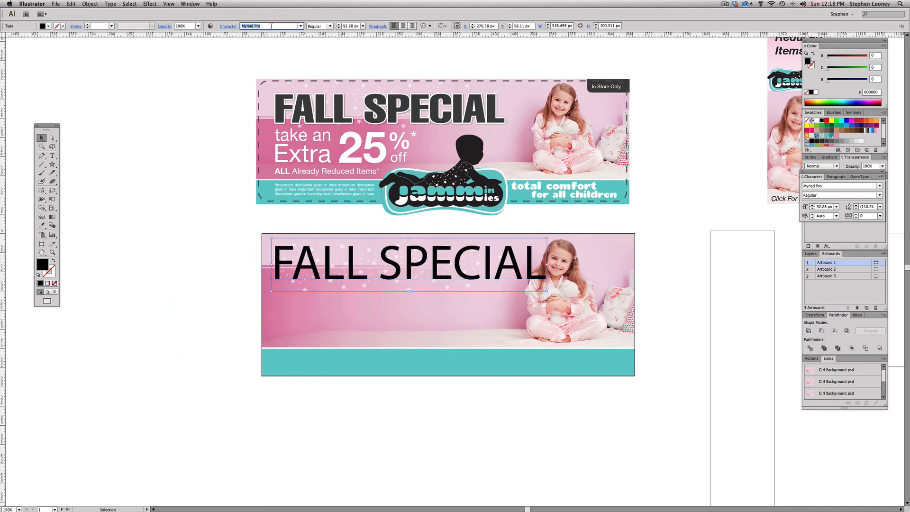
type("Helvetica")
left_click(300, 26)
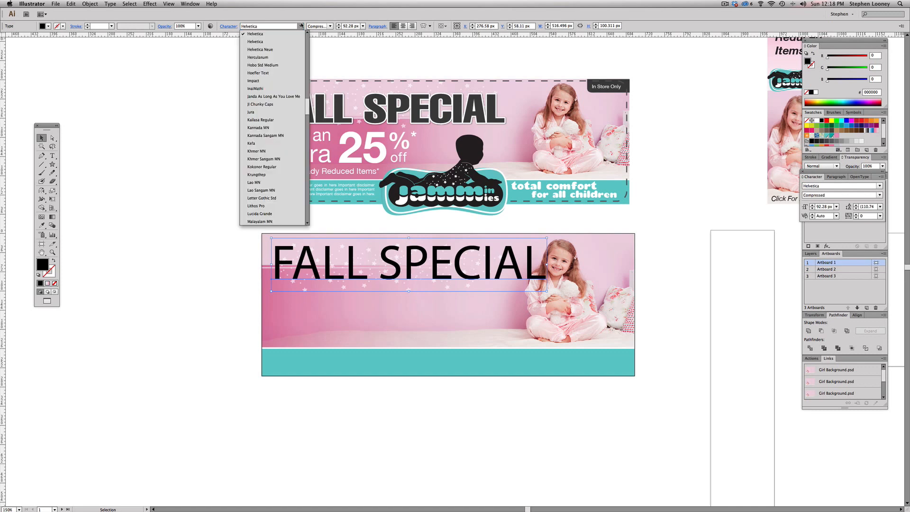
left_click(289, 50)
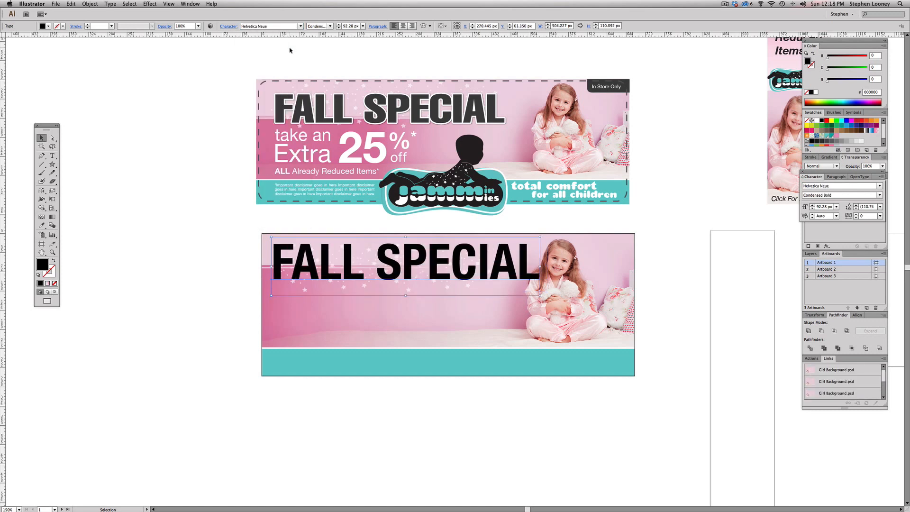
Set the FALL SPECIAL headline's font to Helvetica in the Compressed style.
left_click(301, 26)
left_click(301, 27)
left_click(331, 26)
left_click(330, 26)
left_click(301, 26)
left_click(300, 27)
left_click(301, 27)
scroll(307, 33, "up", 1)
left_click(258, 46)
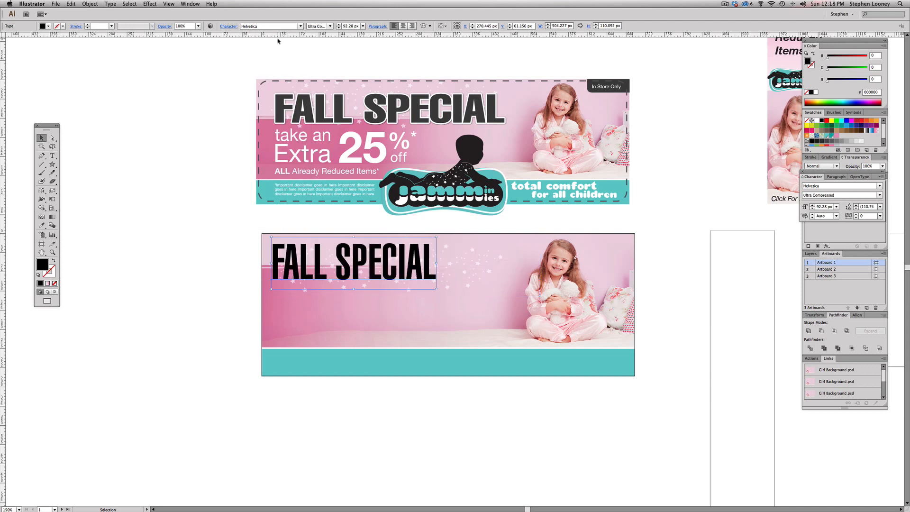
left_click(331, 26)
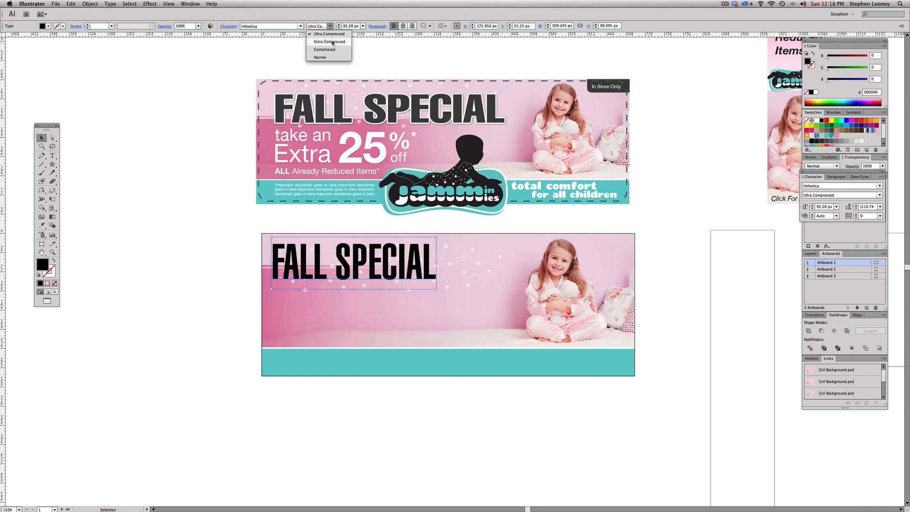
left_click(335, 50)
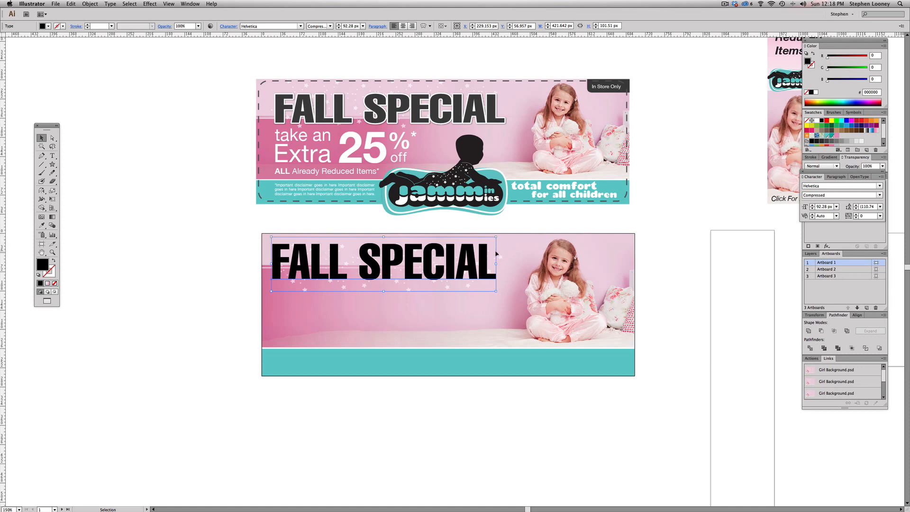
Stretch the FALL SPECIAL headline to about 440 px wide and deselect it.
mouse_move(496, 235)
left_mouse_down()
mouse_move(530, 235)
mouse_move(505, 237)
left_mouse_up()
key("super+shift+a")
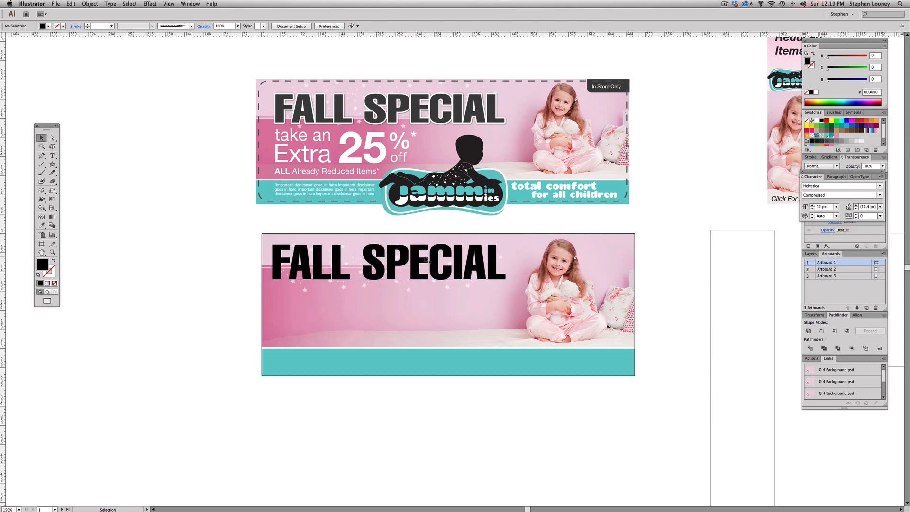
key("space")
left_click_drag(421, 242, 406, 248)
Place a spare copy of the headline on the blank canvas left of the wide banner and reselect the original headline.
left_click(365, 274)
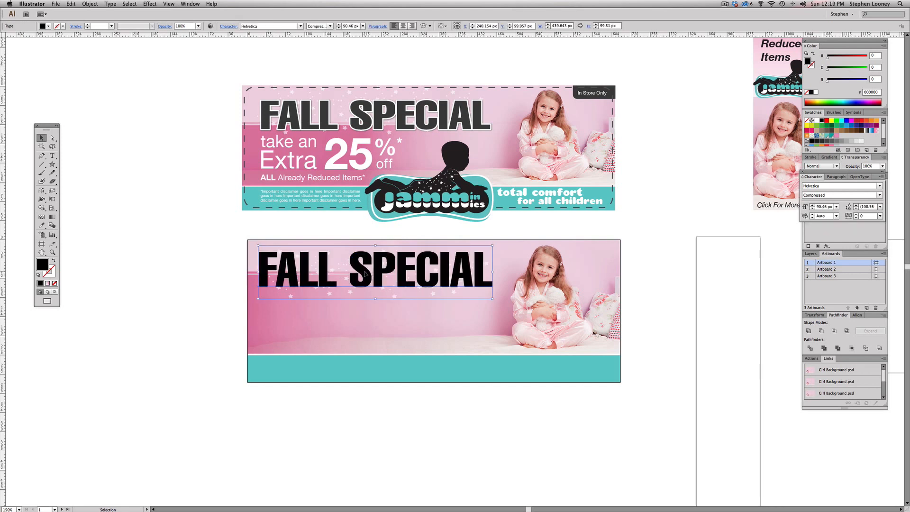
left_click_drag(363, 274, 112, 374)
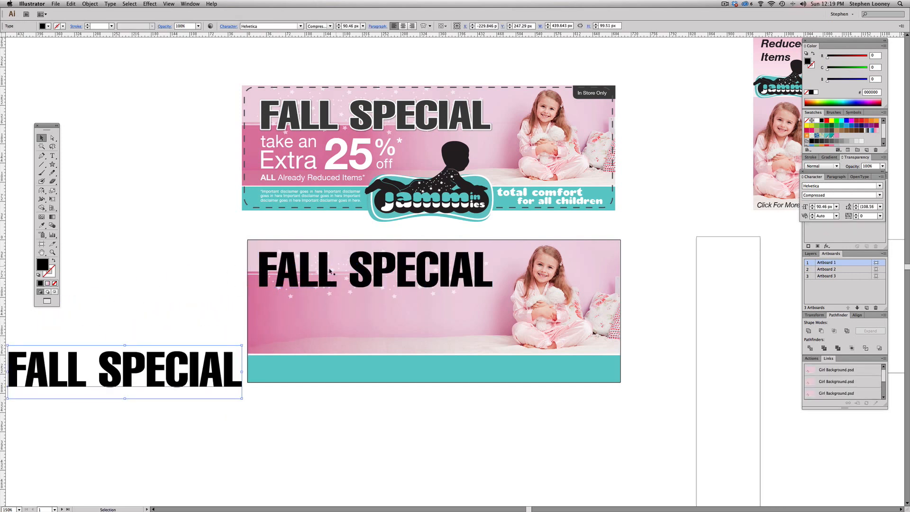
triple_click(360, 257)
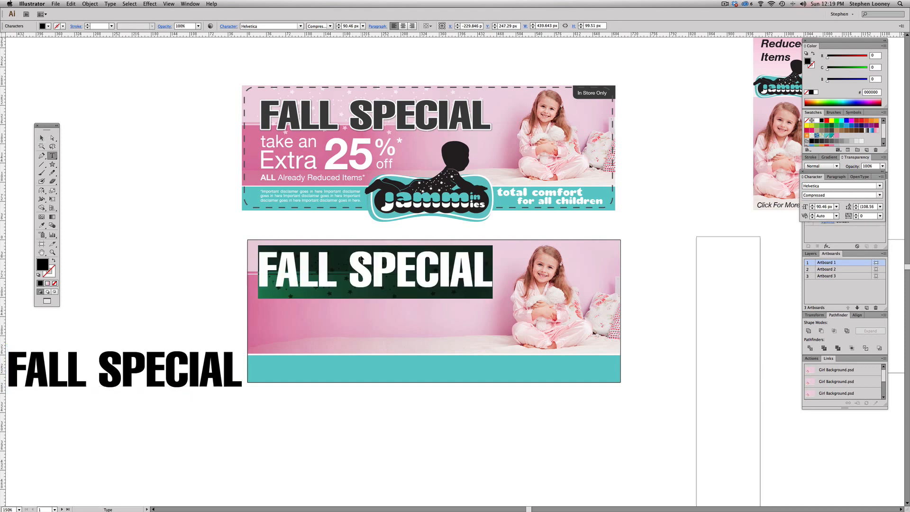
key("Escape")
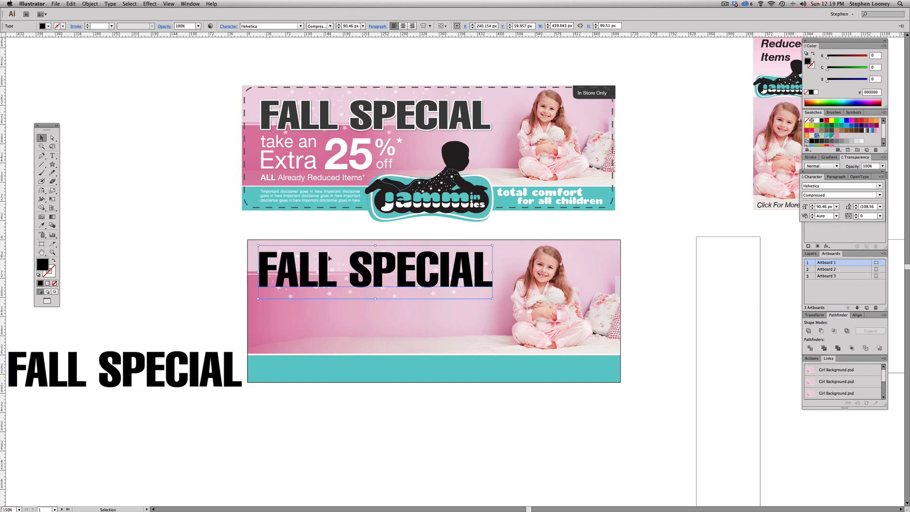
key("a")
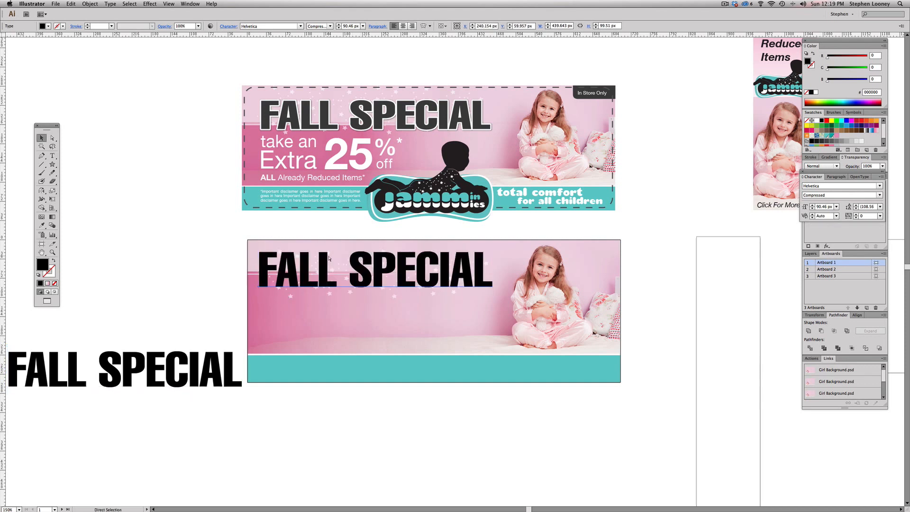
key("v")
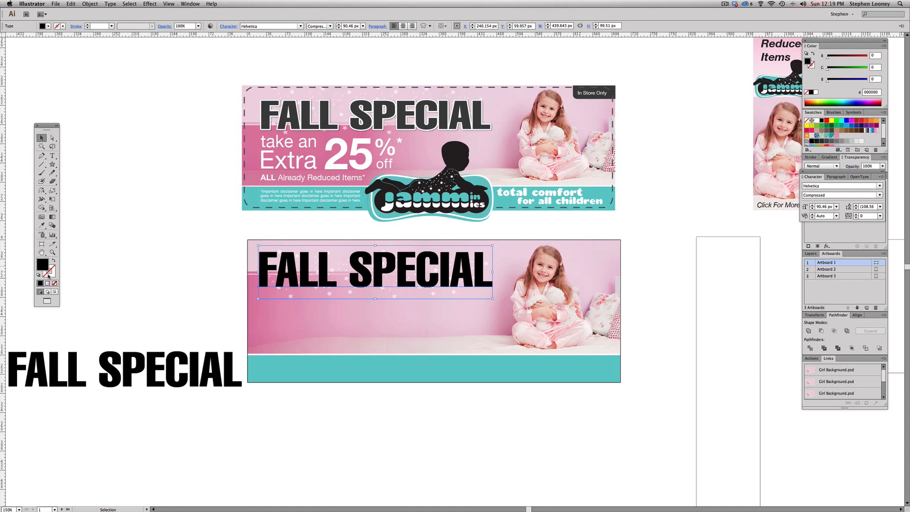
Give the banner's FALL SPECIAL headline a white 5 pt stroke with round joins.
left_click(49, 273)
left_click(816, 121)
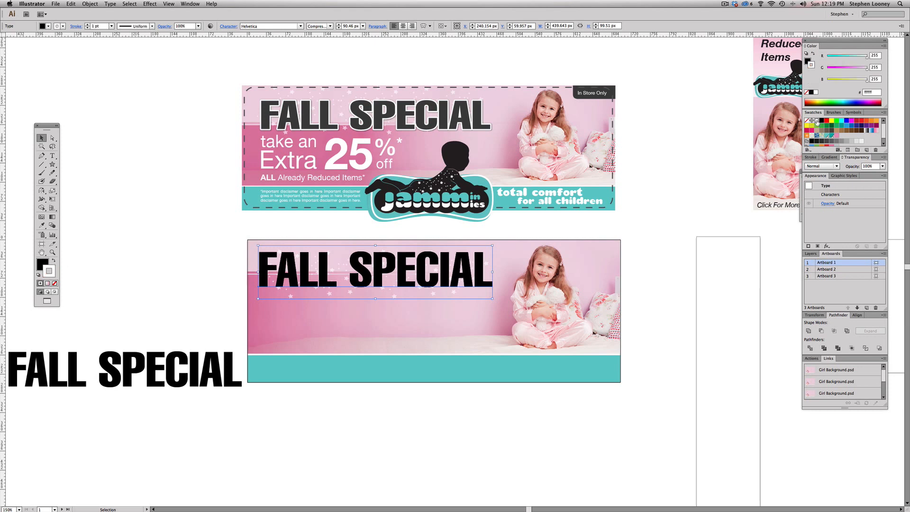
left_click(811, 157)
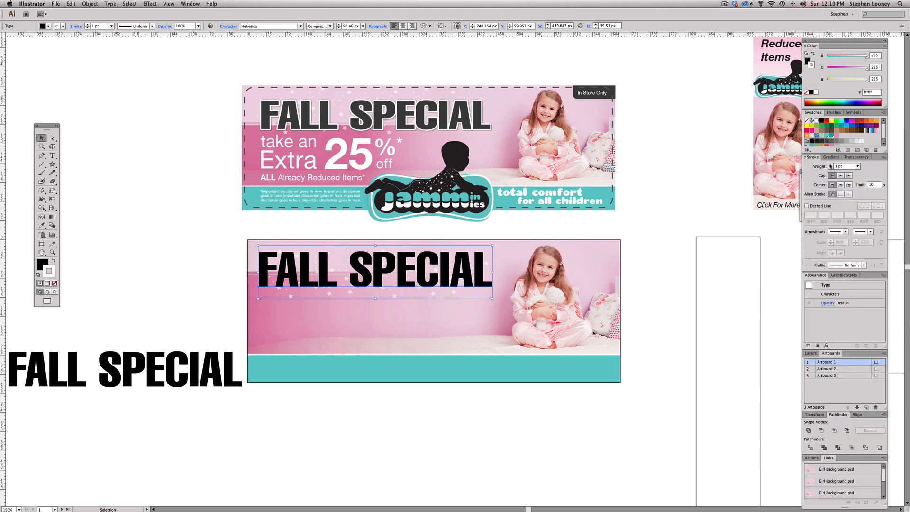
left_click(830, 164)
left_click(831, 164)
left_click(831, 165)
left_click(830, 164)
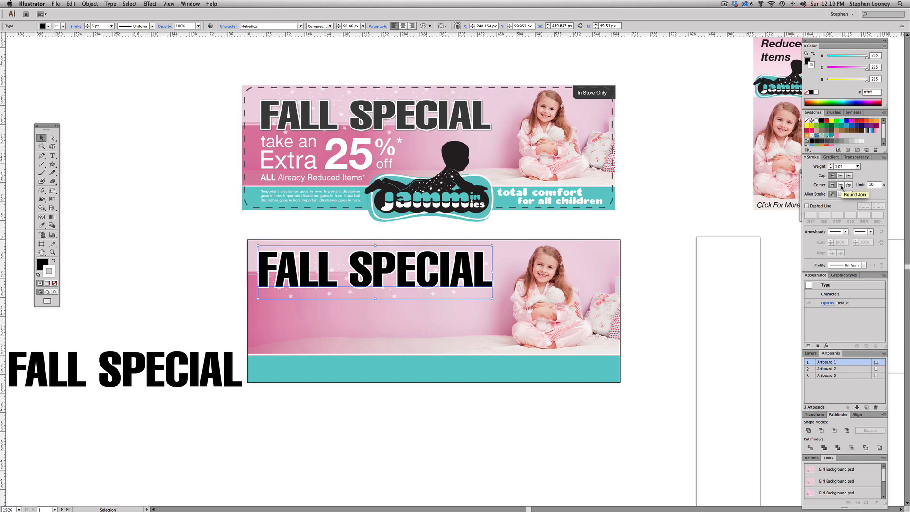
left_click(841, 185)
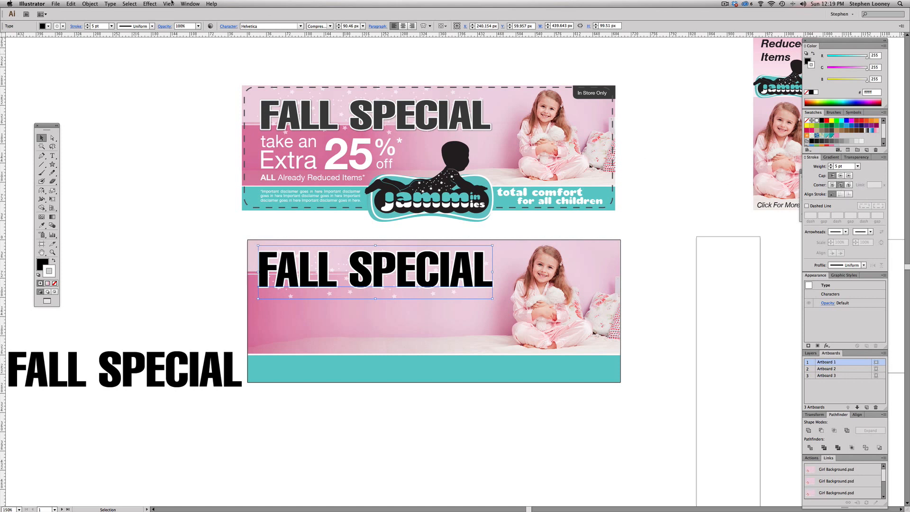
Start a previewed drop shadow on the banner headline with 2 px X and Y offsets and a 2 px blur.
left_click(149, 4)
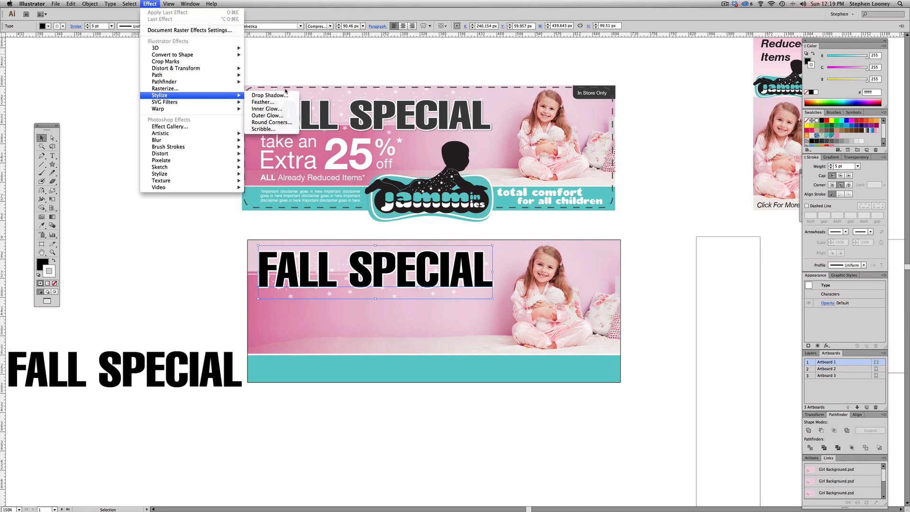
left_click(266, 101)
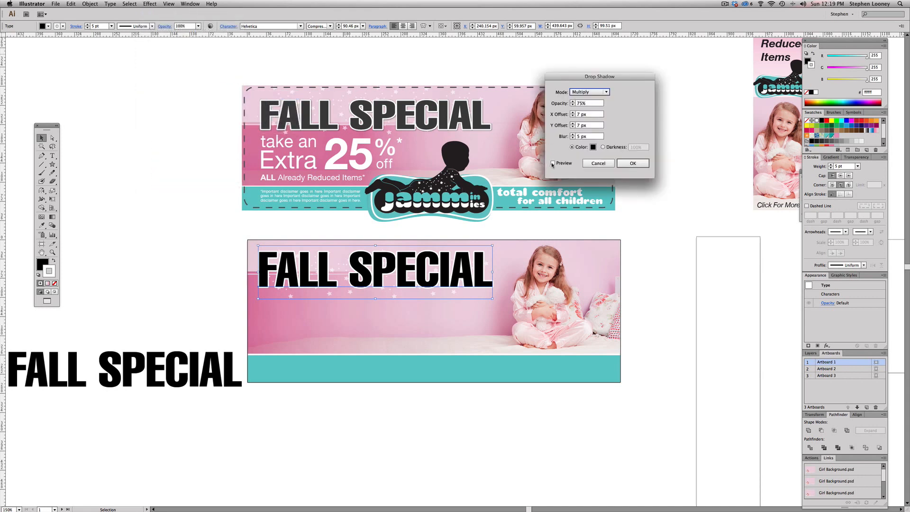
left_click(553, 163)
left_click(600, 114)
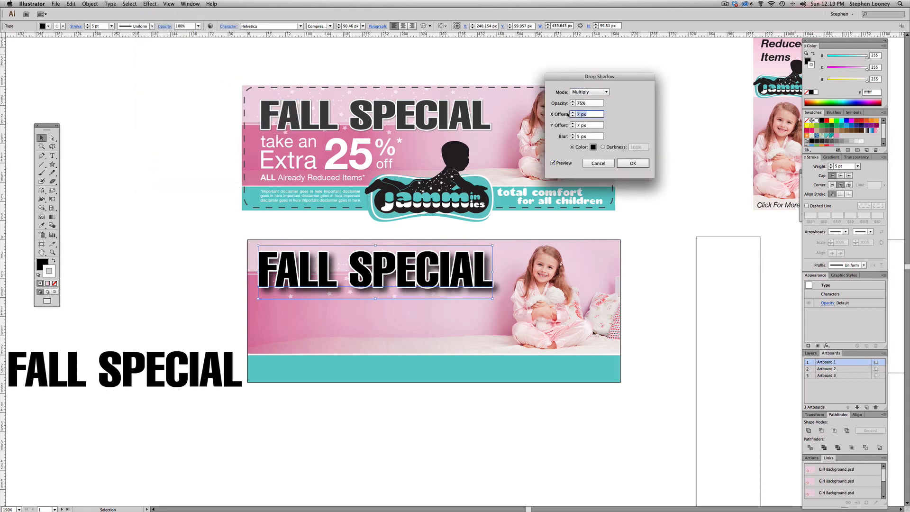
type("2")
key("Tab")
type("2")
key("Tab")
type("2")
key("Tab")
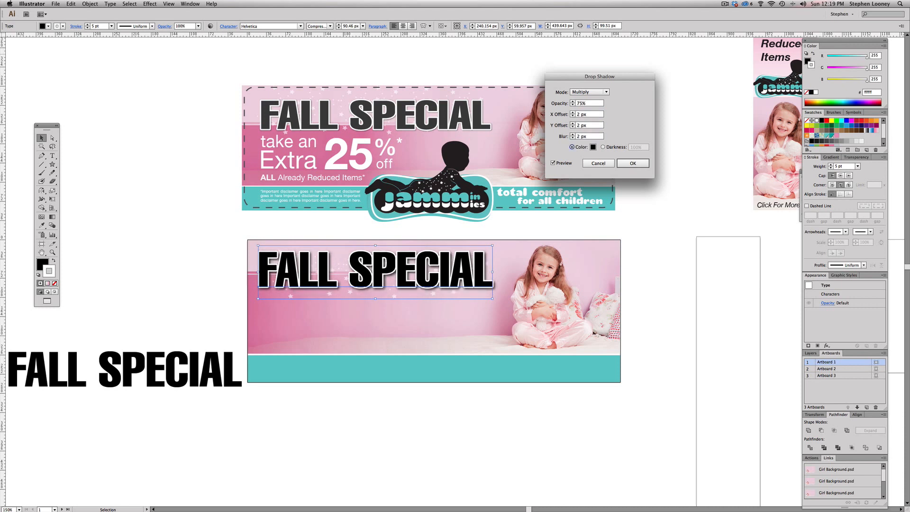
Apply the headline's drop shadow with 40% opacity and a 1 px blur, and deselect the headline.
left_click(555, 104)
type("40")
left_click(572, 138)
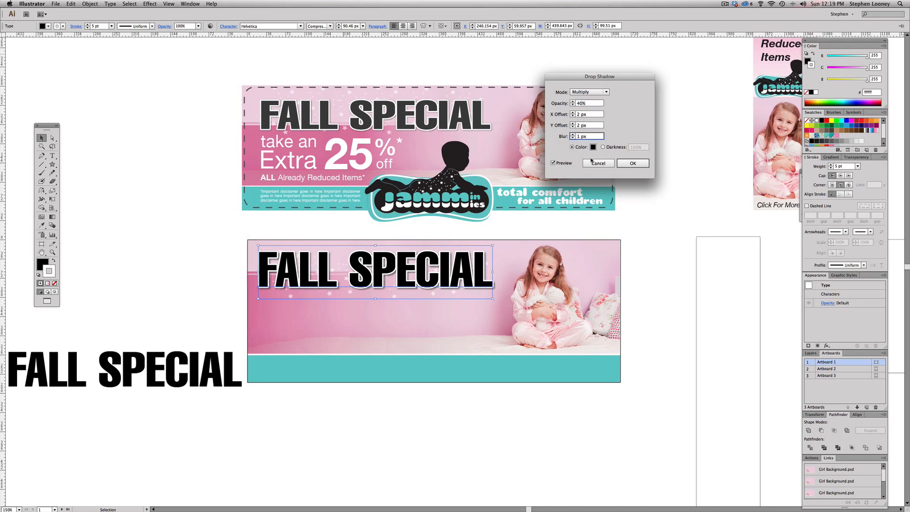
left_click(633, 163)
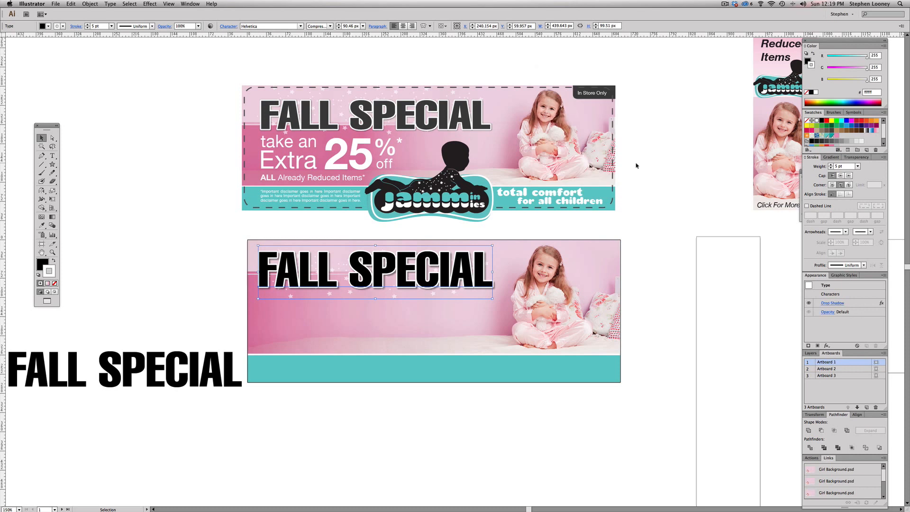
left_click(670, 163)
Place a plain copy of the FALL SPECIAL headline below the original and give it a white 6 pt stroke.
left_click_drag(320, 257, 279, 317)
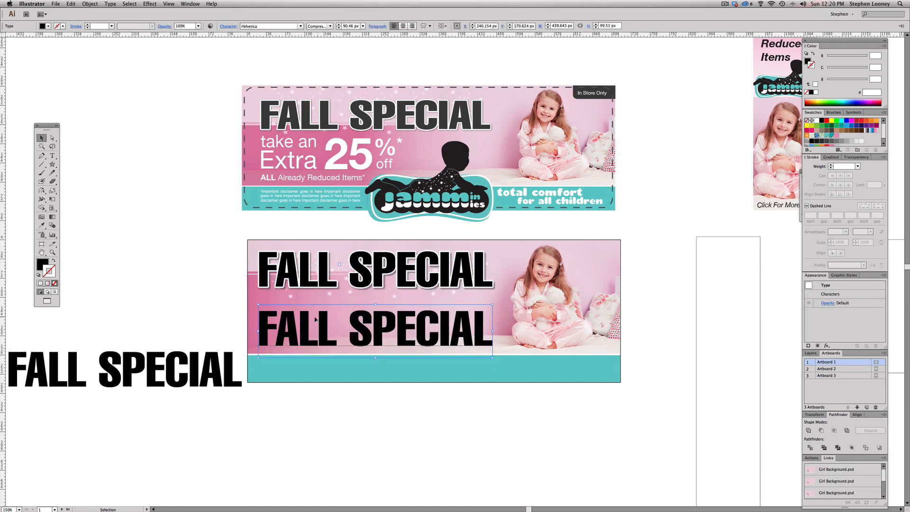
left_click_drag(229, 225, 573, 381, "super")
left_click_drag(305, 303, 345, 300)
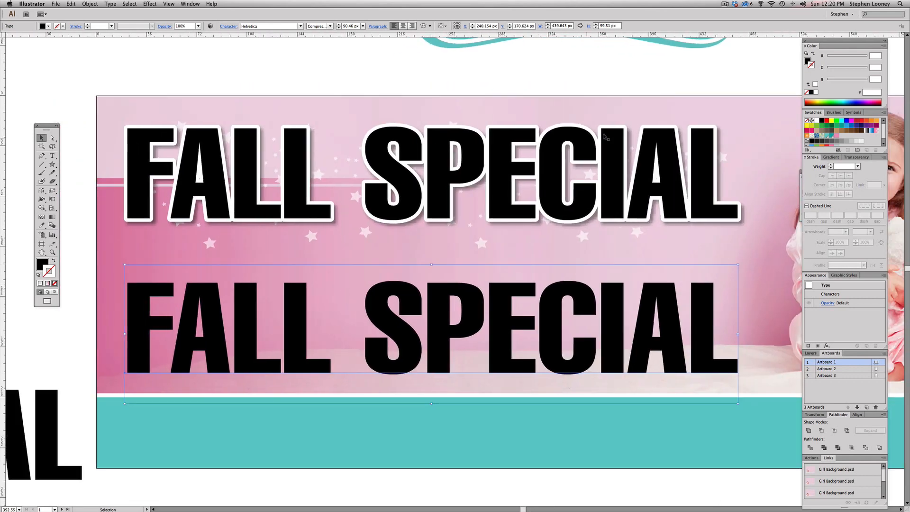
left_click(817, 121)
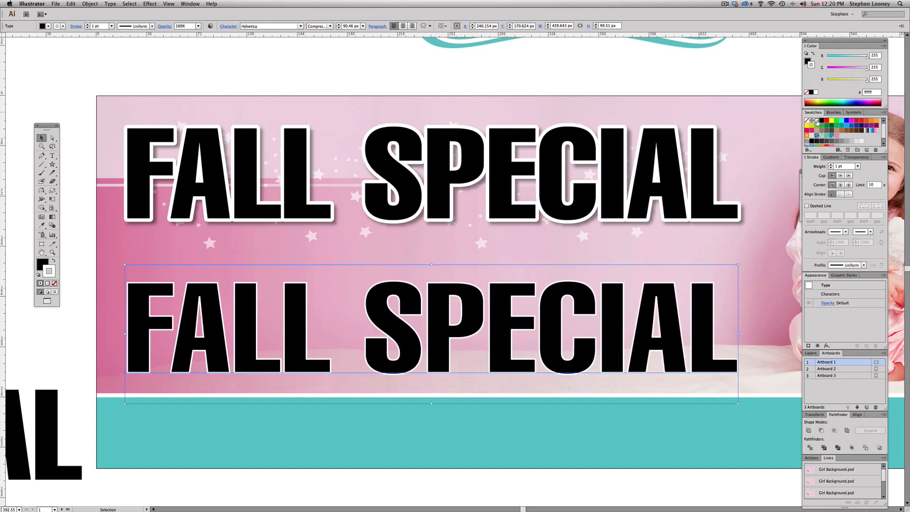
left_click(831, 165)
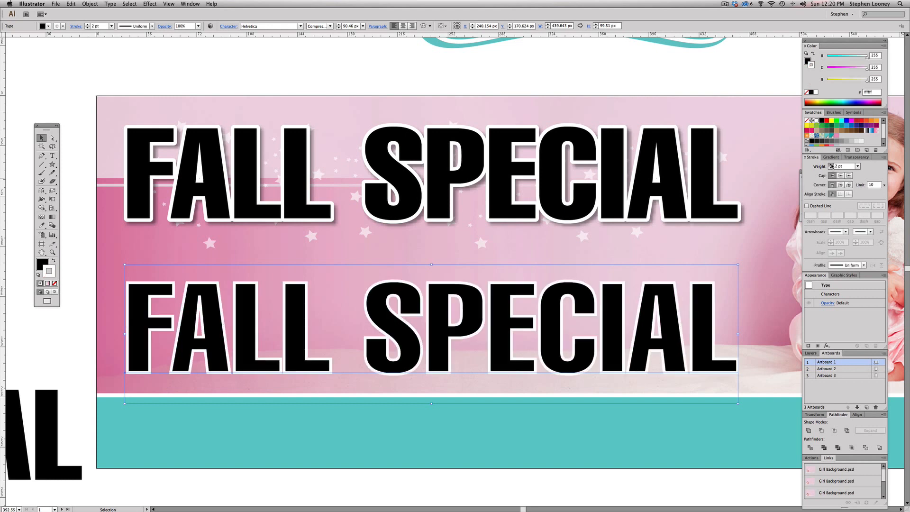
left_click(832, 165)
left_click(832, 165)
left_click(832, 165)
left_click(831, 165)
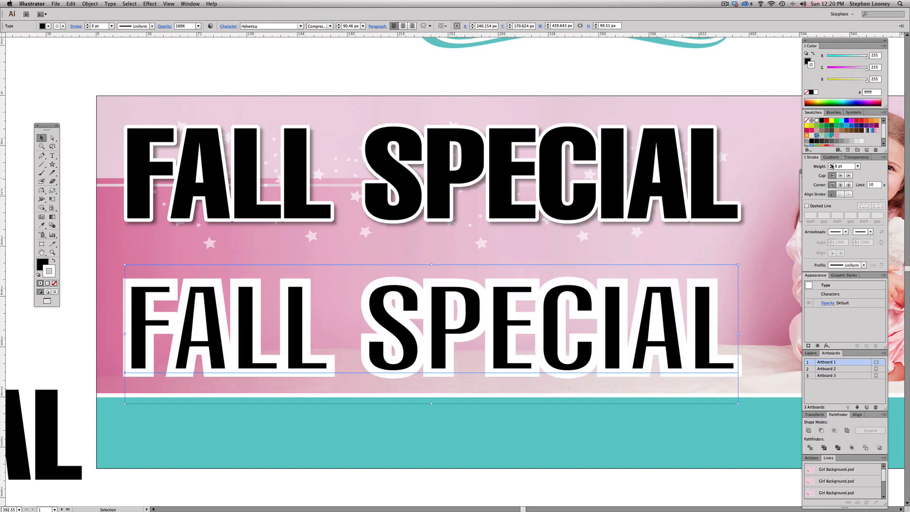
Delete the white-stroked comparison copy below the banner headline.
key("super+minus")
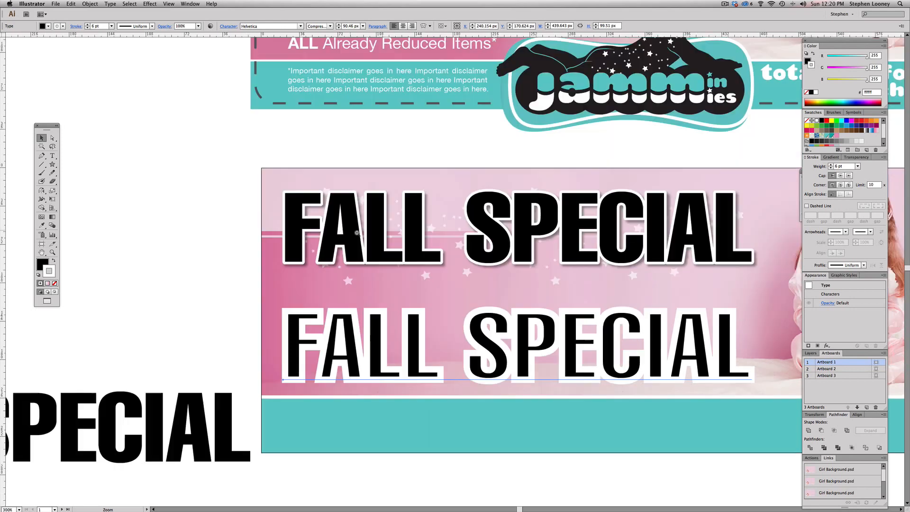
key("Delete")
left_click_drag(358, 227, 419, 226)
key("super+z")
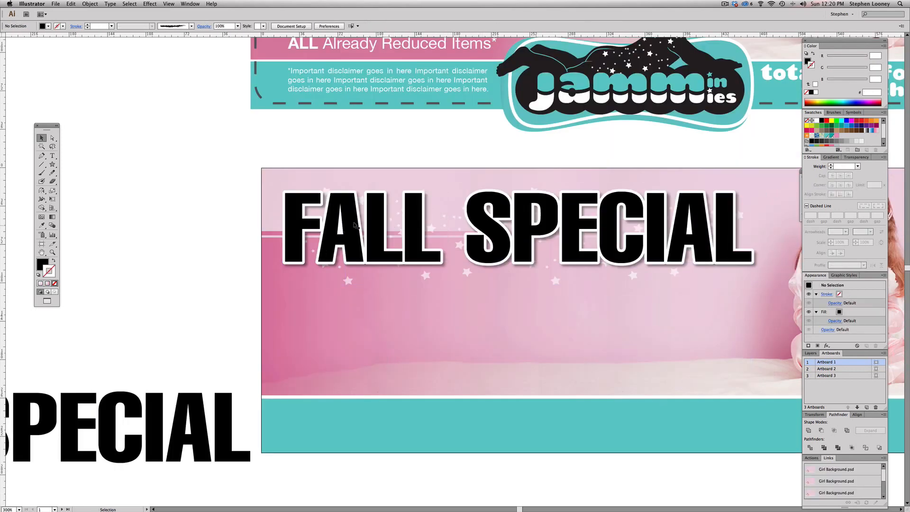
Try increasing the banner headline's white stroke weight to 20 pt.
left_click(460, 223)
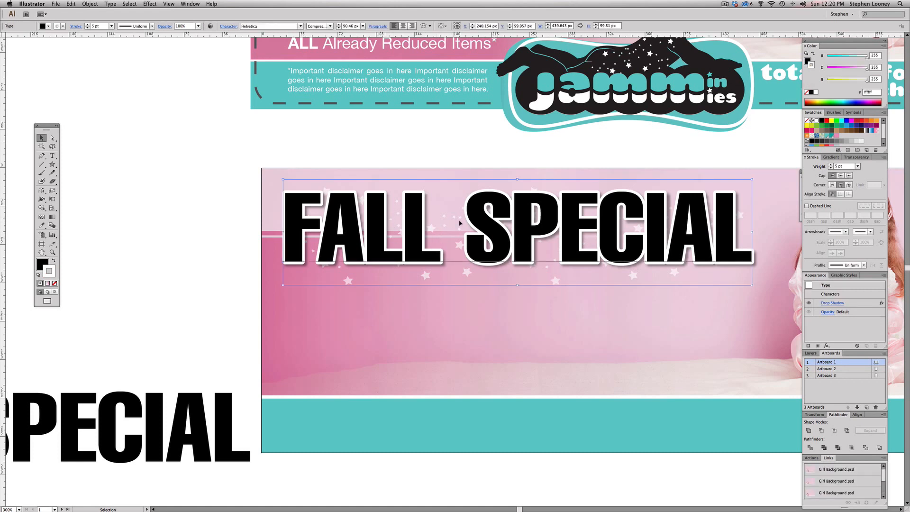
left_click(831, 165)
left_click(831, 165)
left_click(831, 165)
left_click(831, 165)
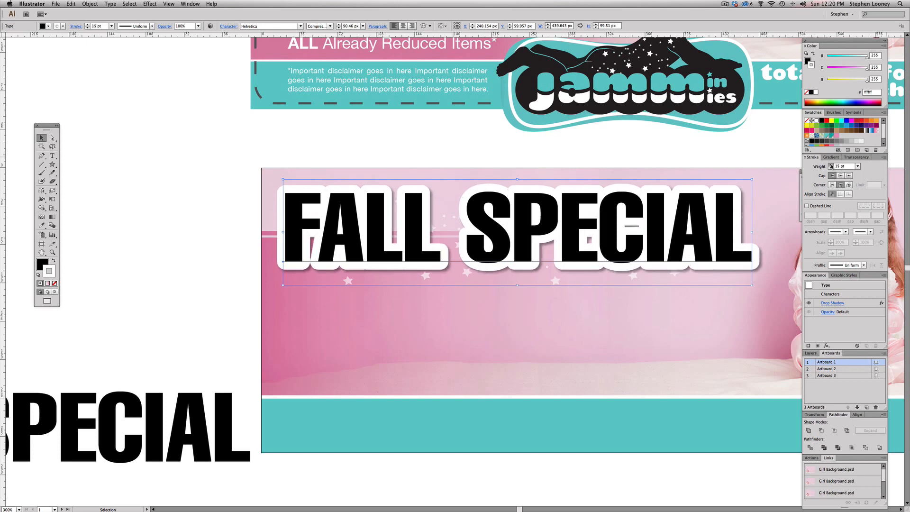
left_click(831, 165)
left_click(831, 165)
left_click(831, 165)
left_click(831, 165)
left_click(831, 165)
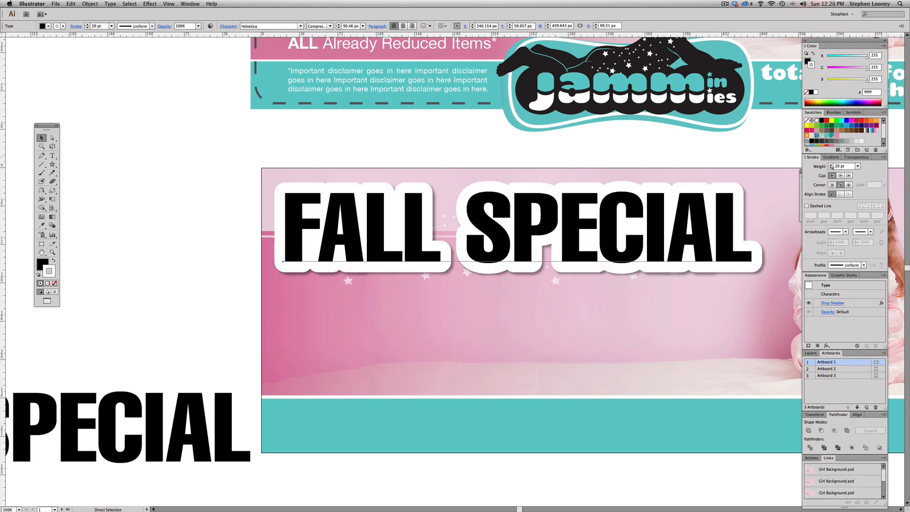
Undo the headline's stroke weight increases and remove the restored comparison copy below it.
left_click(831, 167)
left_click(831, 167)
left_click(831, 167)
left_click(831, 167)
left_click(832, 167)
left_click(831, 167)
left_click(831, 167)
left_click(831, 167)
left_click(831, 167)
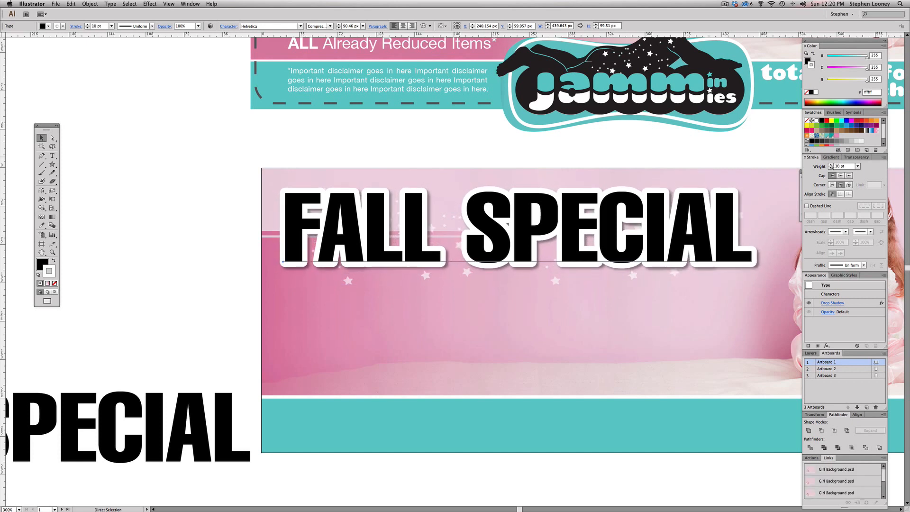
left_click(831, 167)
left_click(831, 167)
left_click(831, 167)
left_click(831, 167)
left_click(831, 166)
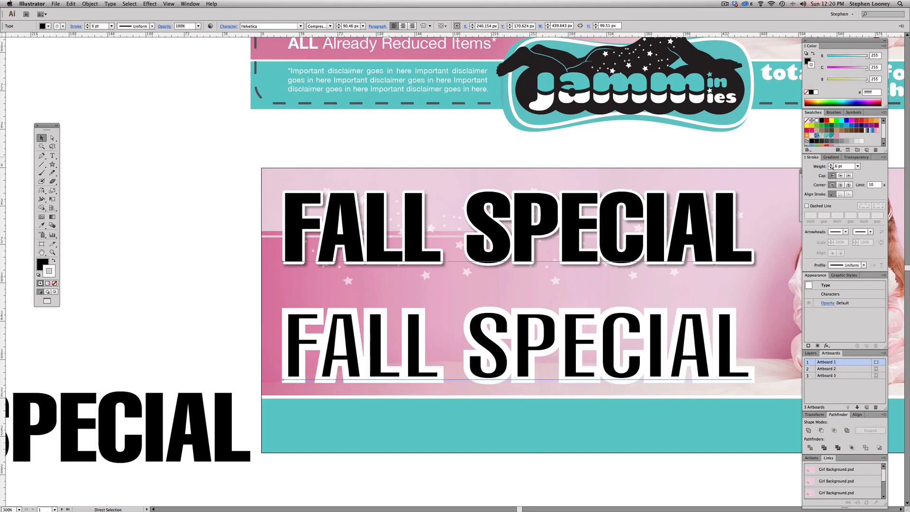
key("Delete")
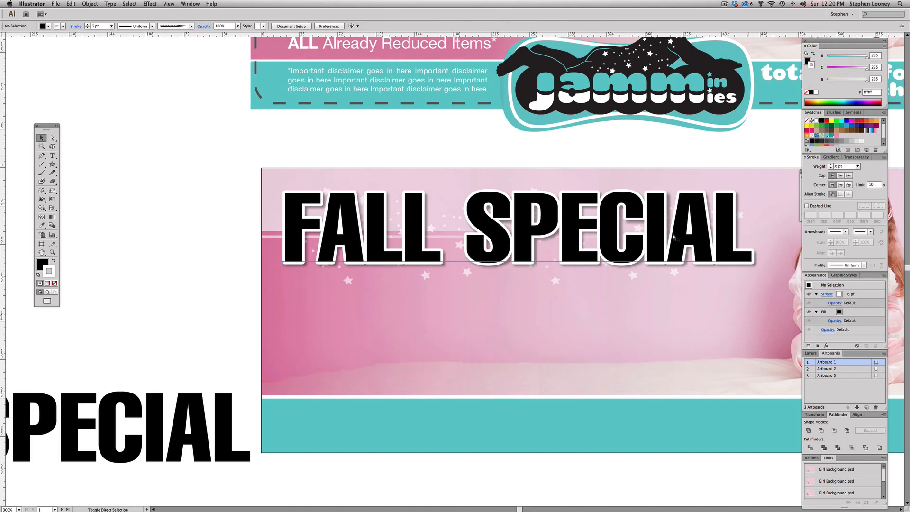
Move the spare FALL SPECIAL text from the blank canvas onto the wide banner, below the styled headline.
left_click(592, 251, "alt+super")
left_click_drag(636, 254, 685, 256)
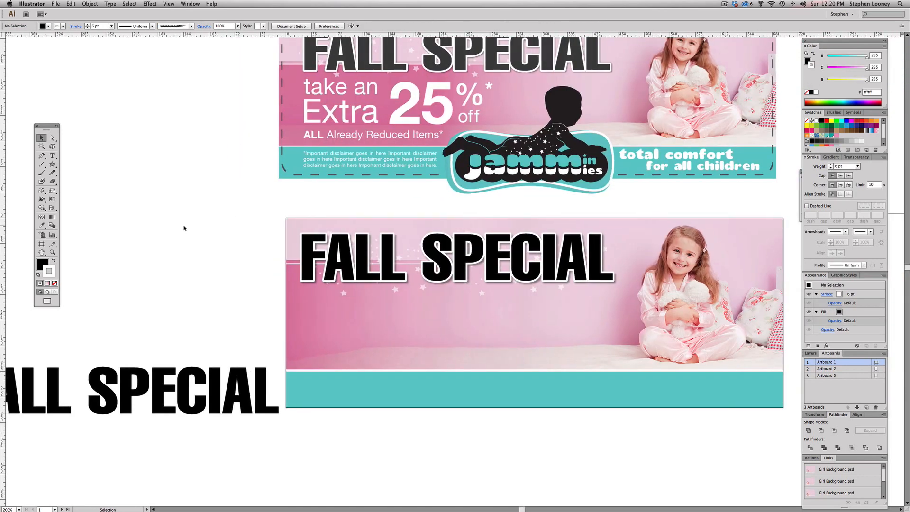
scroll(137, 175, "right", 1)
scroll(529, 253, "right", 1)
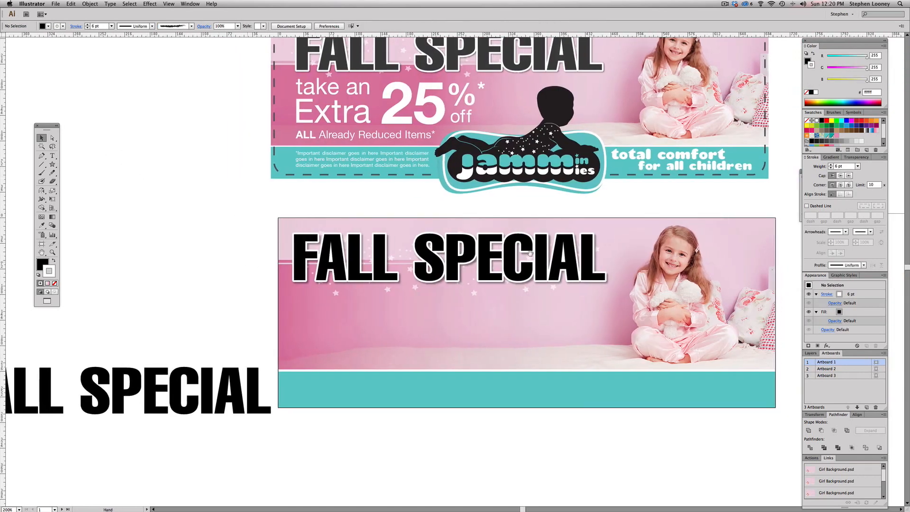
scroll(415, 242, "right", 2)
scroll(407, 242, "down", 1)
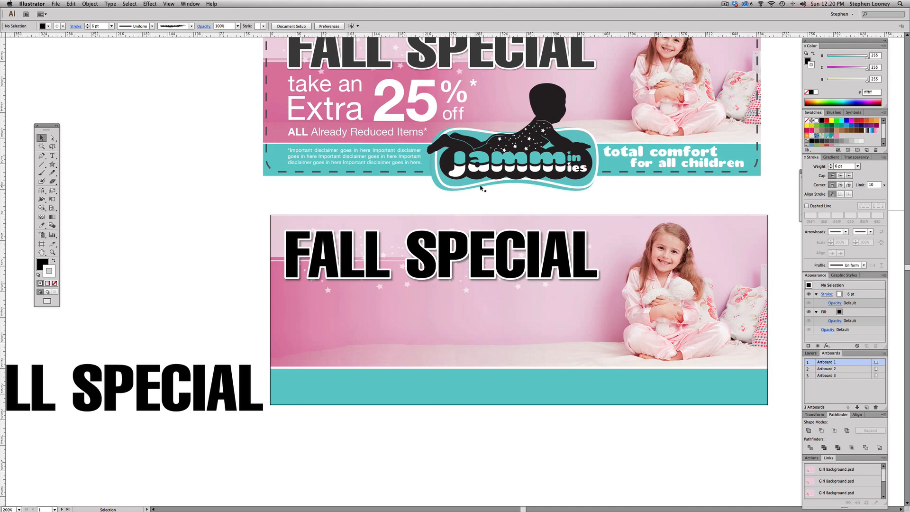
key("super+minus")
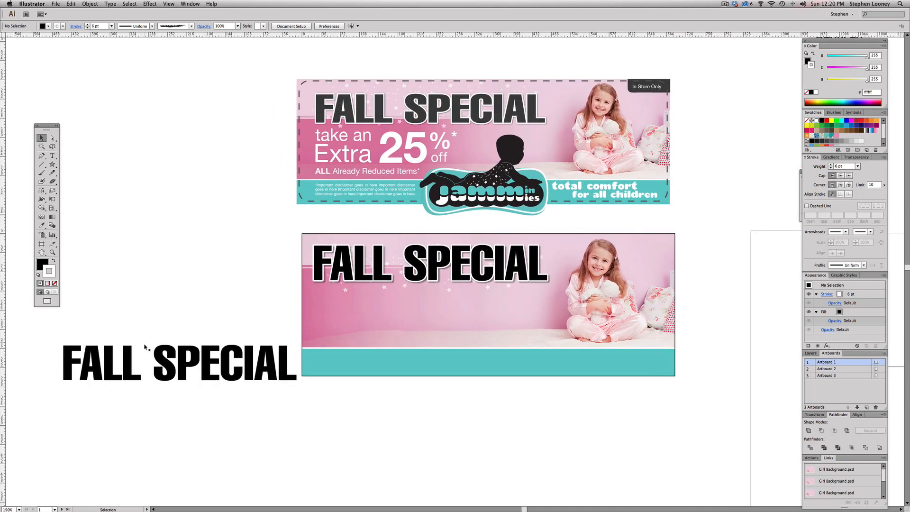
left_click_drag(177, 365, 403, 312)
triple_click(403, 311)
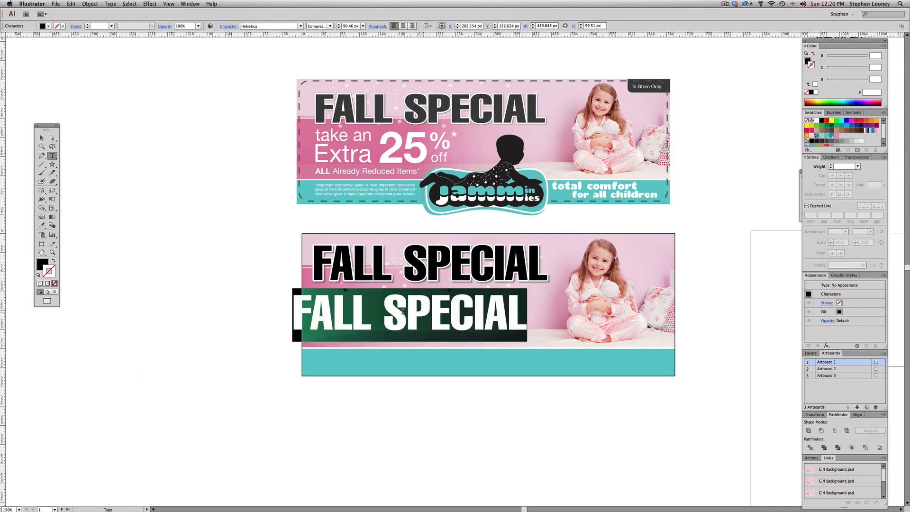
key("Escape")
key("a")
Match the spare text's style to the coupon's "take an" line with the Eyedropper and place it just under the headline.
left_click(339, 137)
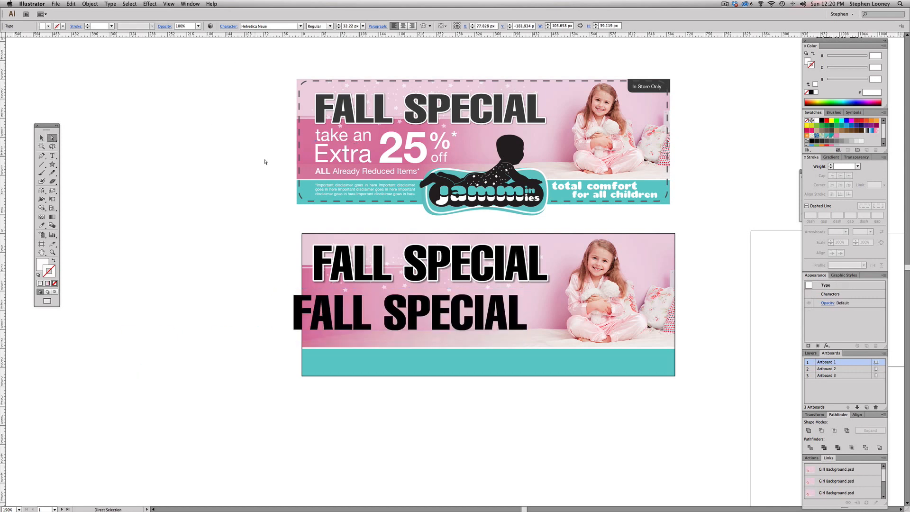
left_click(355, 304)
left_click(42, 226)
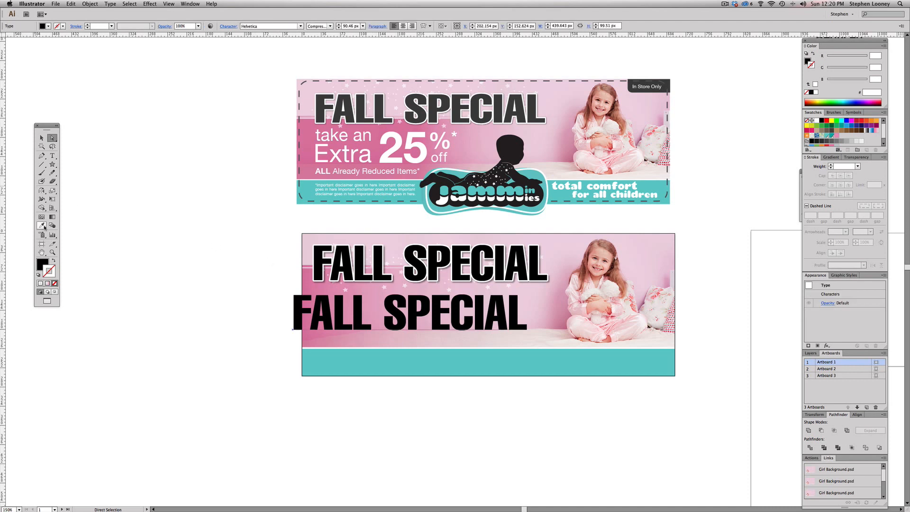
left_click(330, 135)
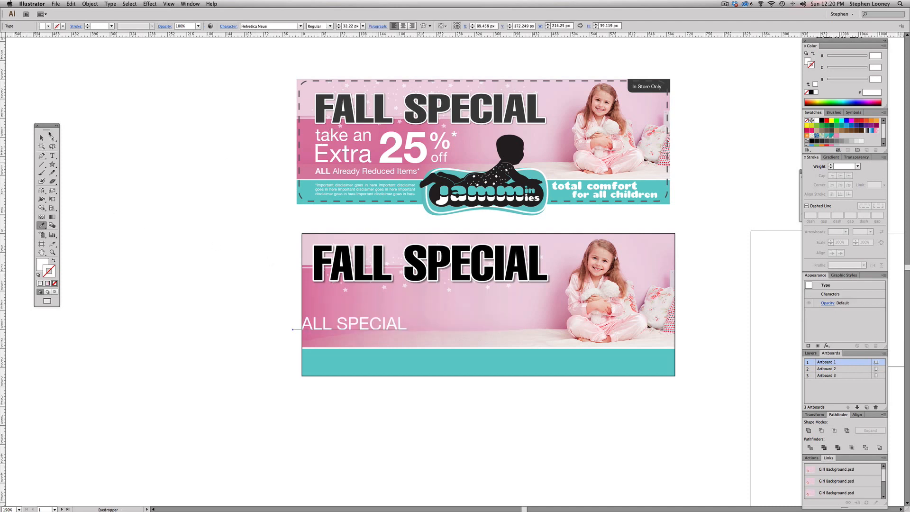
left_click(42, 137)
left_click_drag(362, 320, 376, 289)
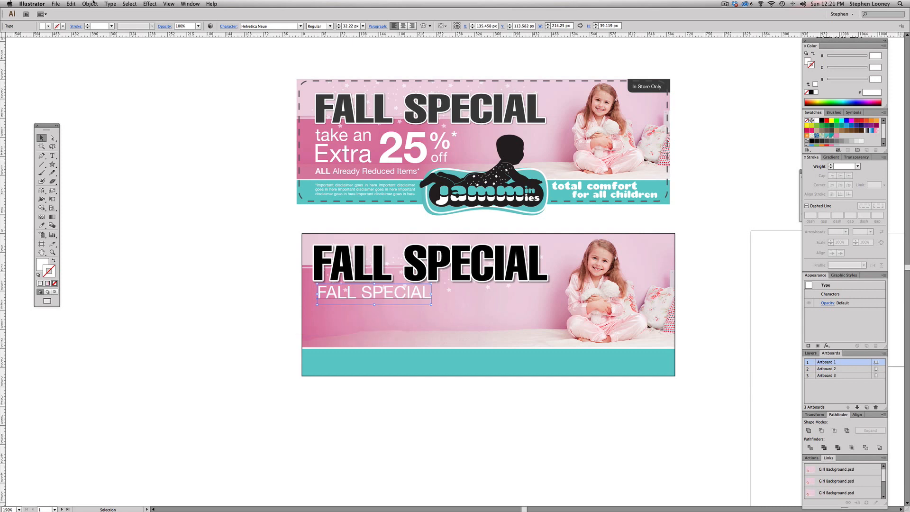
Change the white text line to lowercase and replace its wording with "take an".
left_click(111, 4)
mouse_move(142, 93)
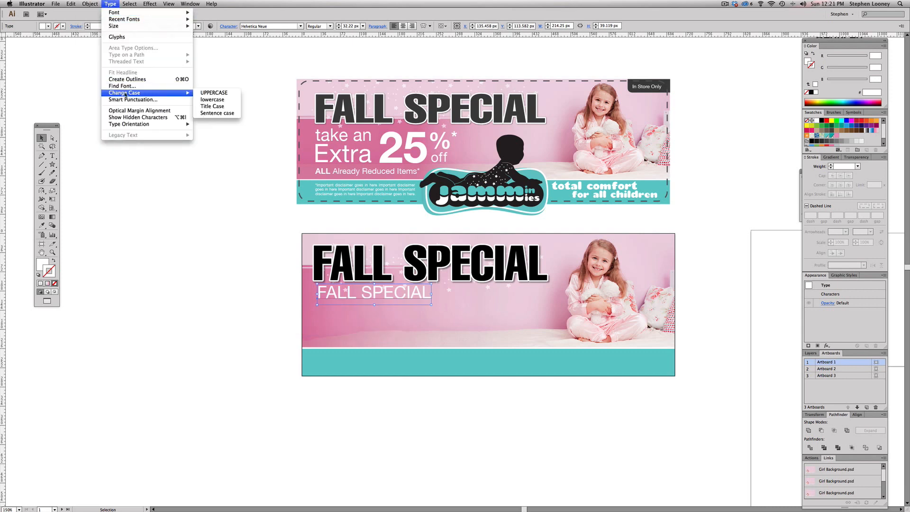
left_click(213, 100)
left_click_drag(356, 292, 355, 304)
triple_click(355, 304)
type("take an")
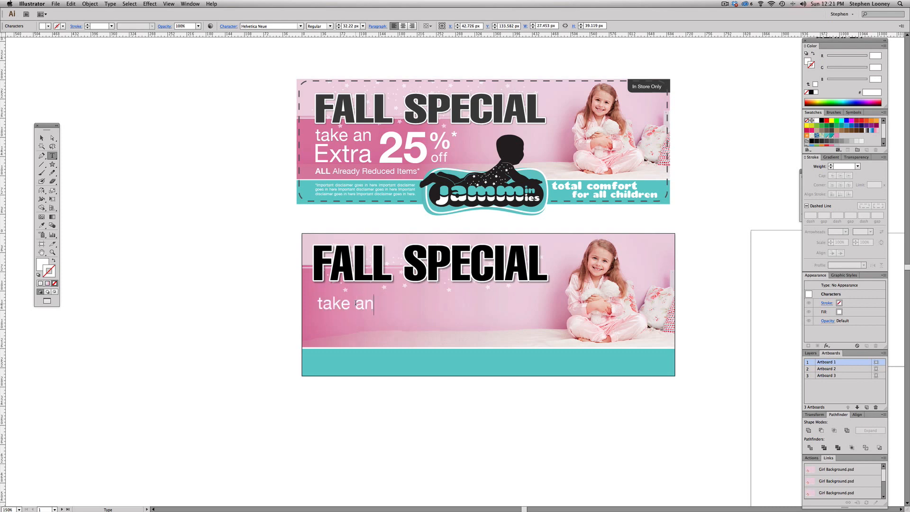
key("Escape")
Duplicate the "take an" line directly below itself and change the copy to "Extra".
mouse_move(356, 307)
left_mouse_down()
mouse_move(354, 295)
mouse_move(340, 313)
left_mouse_up()
triple_click(342, 309)
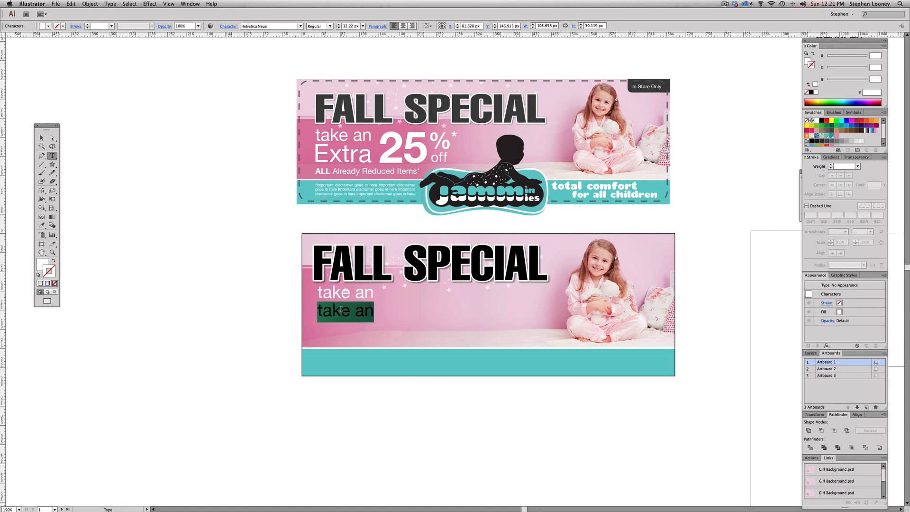
type("Ex")
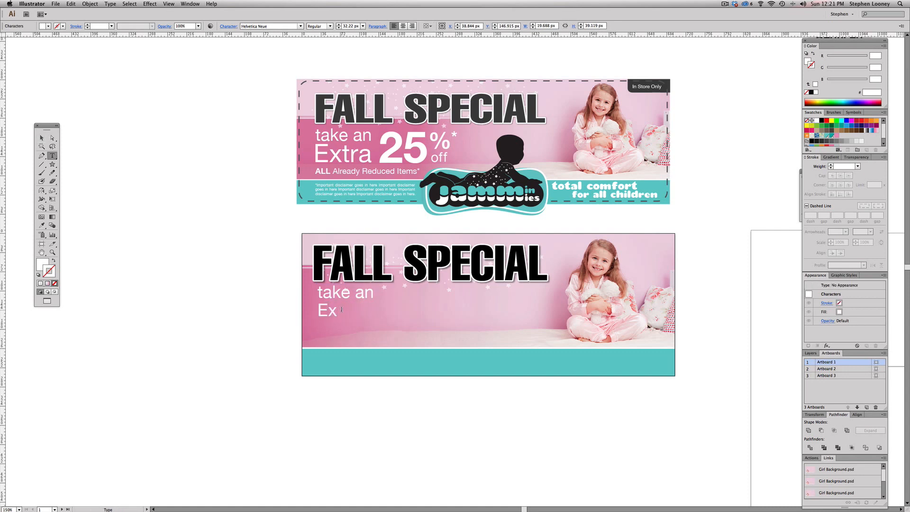
type("tra")
key("Escape")
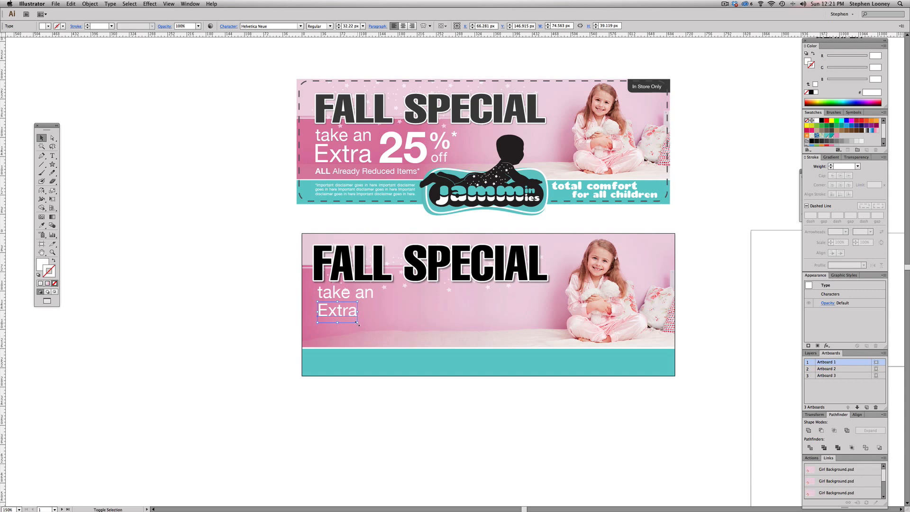
Enlarge "Extra" to about 47 pt and line up both small text lines with the headline's left edge.
left_click_drag(358, 324, 407, 314)
left_click(335, 295, "shift")
left_click(284, 283)
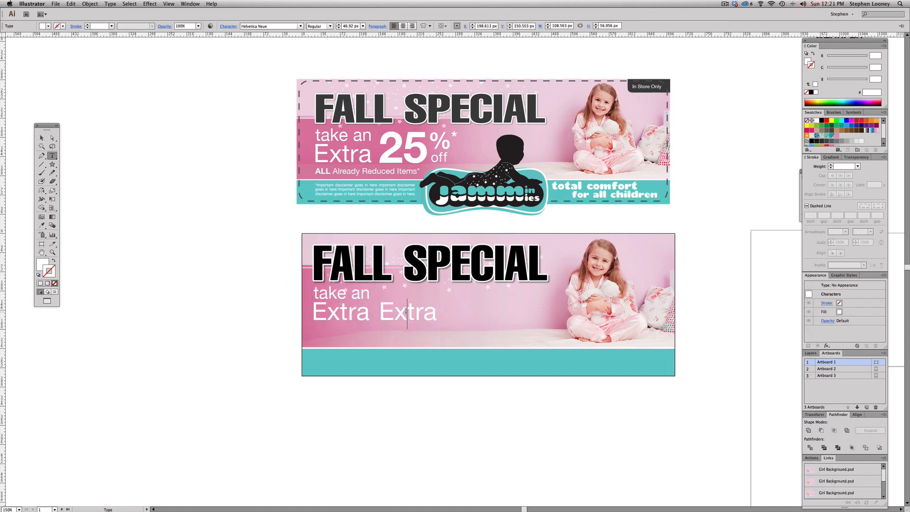
Turn the copy of "Extra" beside it into "25", enlarge it to about 94 pt and set it in Bold.
double_click(407, 313)
type("25")
key("Escape")
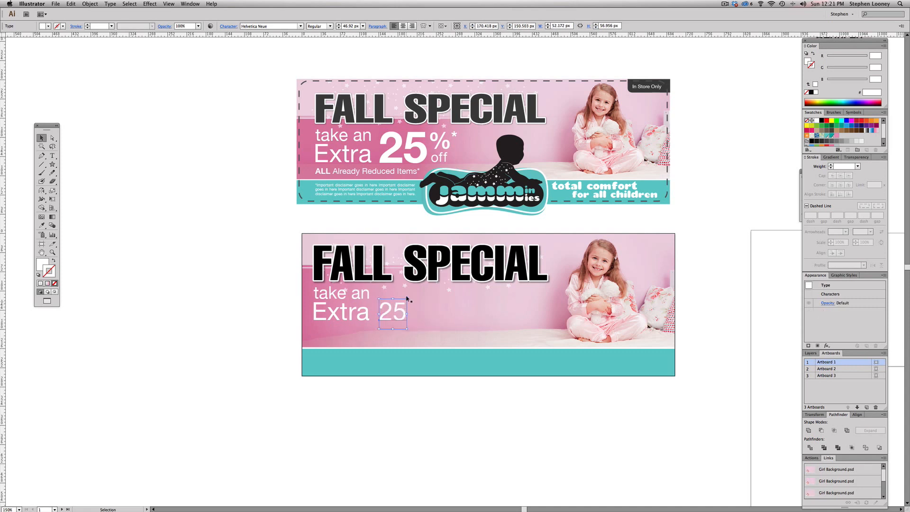
left_click_drag(406, 299, 429, 281)
left_click(330, 27)
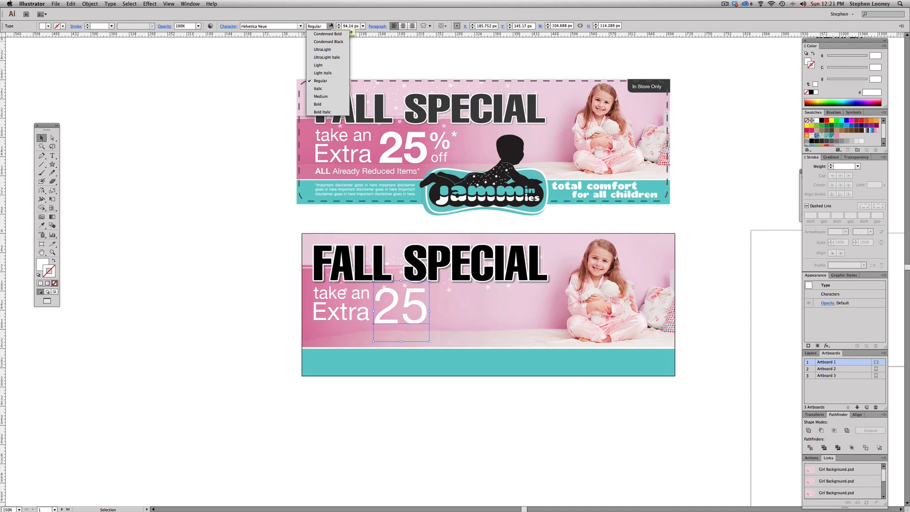
left_click(327, 102)
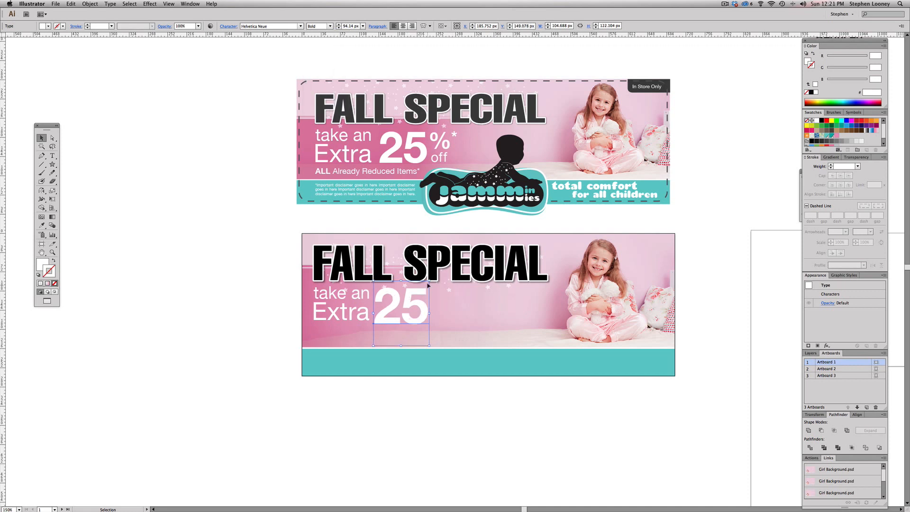
Place a copy of the banner's "25" directly to its right and change the copy to "%".
left_click_drag(408, 306, 461, 305)
double_click(461, 305)
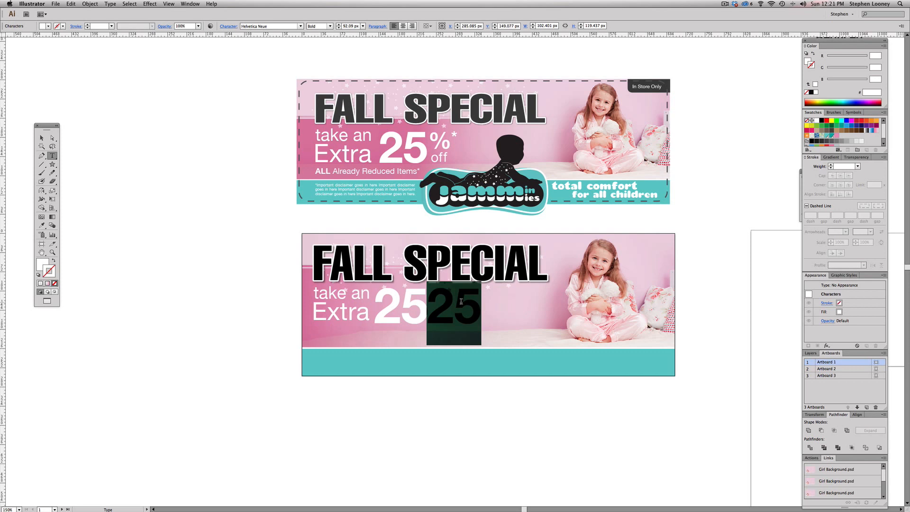
type("%")
left_click(474, 287, "super")
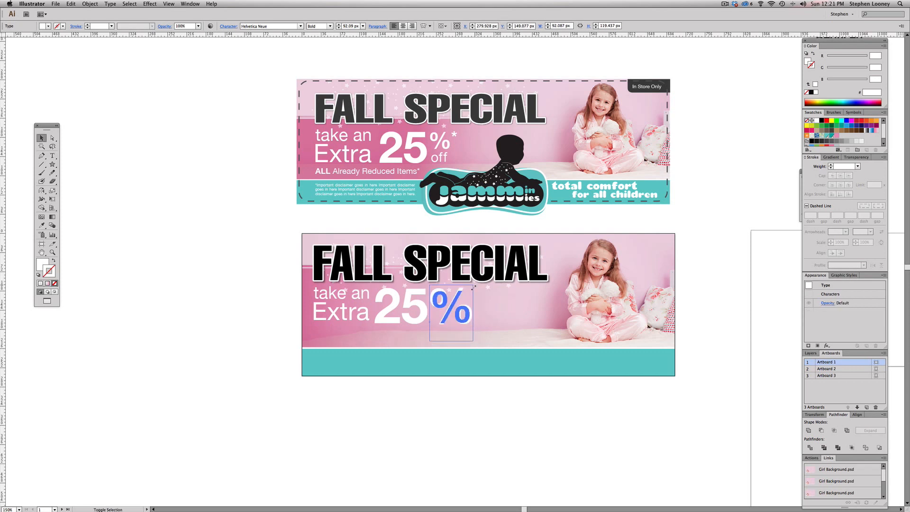
Shrink the "%" to about 41 pt and place a copy of the "take an" line beneath it, changed to read "off".
mouse_move(474, 286)
left_mouse_down()
mouse_move(451, 305)
mouse_move(460, 286)
left_mouse_up()
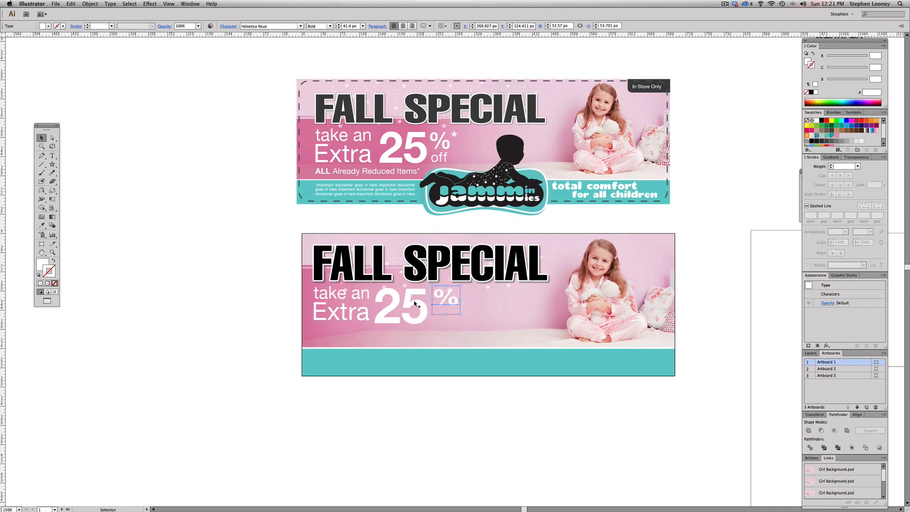
left_click_drag(357, 294, 428, 309)
mouse_move(454, 317)
left_mouse_down()
mouse_move(442, 302)
mouse_move(445, 318)
left_mouse_up()
triple_click(453, 316)
type("off")
key("Escape")
key("shift+super+a")
Nudge the banner's large "25" slightly right and up, closer to the "%" and "off".
left_click(416, 306)
left_click(438, 355)
left_click_drag(392, 307, 393, 305)
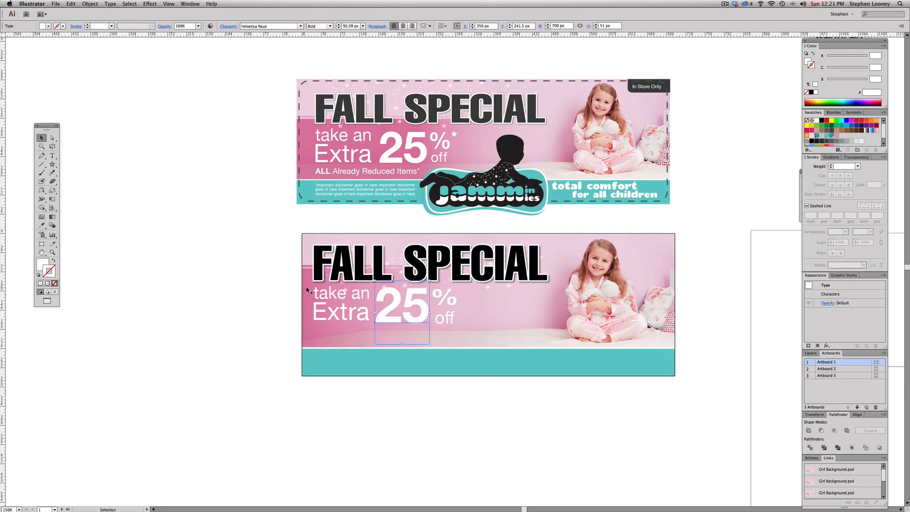
Place a copy of "off" just to the right of the "%" and change the copy to an asterisk.
left_click(446, 320)
left_click(449, 318)
left_click_drag(448, 317, 483, 292, "alt")
double_click(482, 292)
key("super+a")
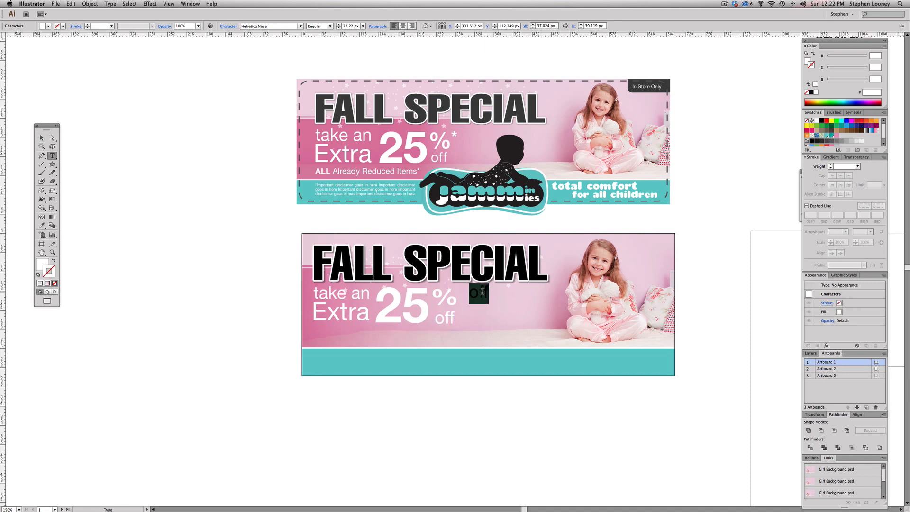
key("BackSpace")
key("Escape")
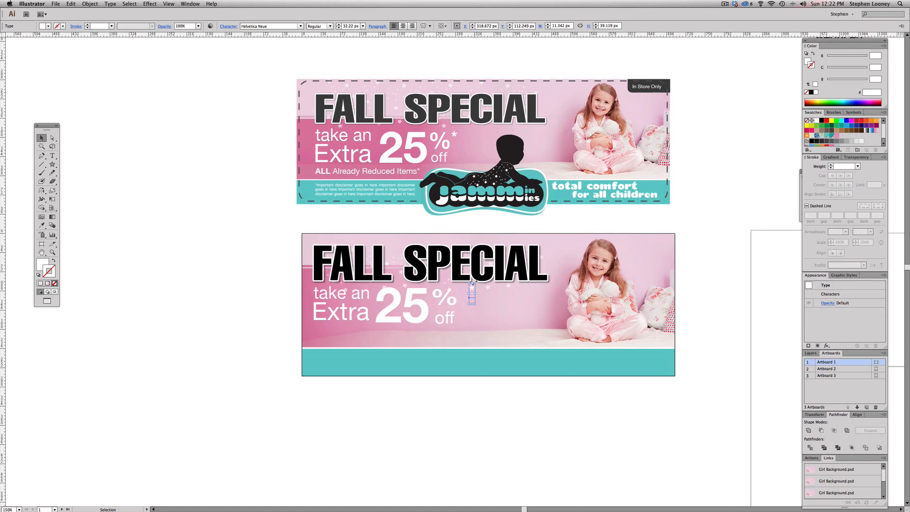
left_click_drag(475, 284, 553, 248, "alt+shift")
key("super+z")
left_click(586, 416)
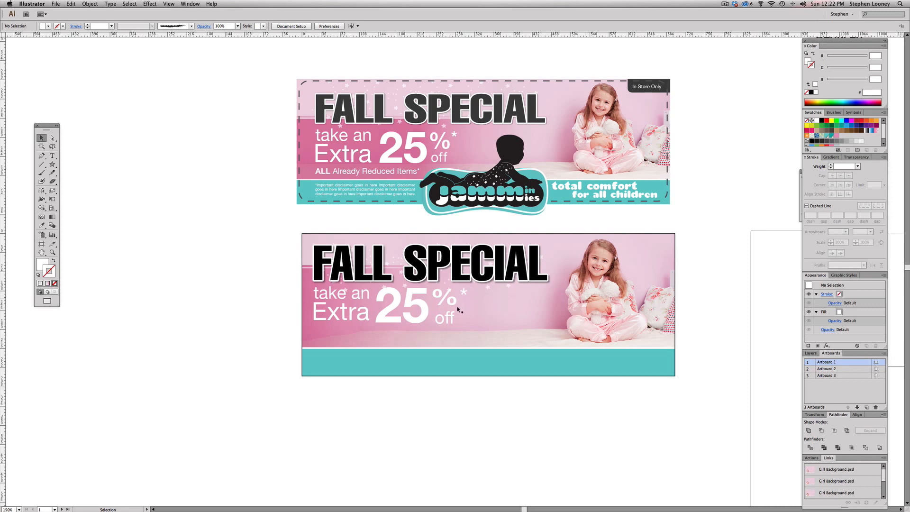
left_click(444, 317)
left_click(308, 287)
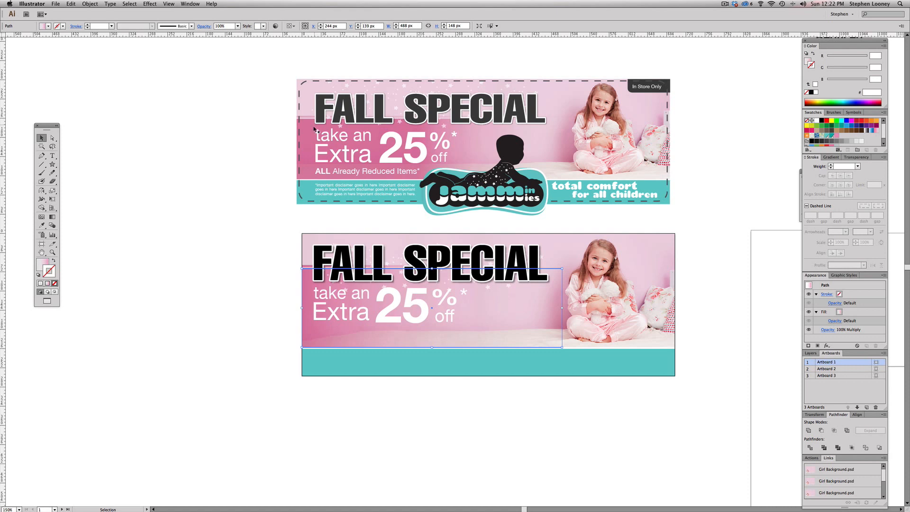
left_click(286, 287)
left_click_drag(310, 286, 247, 288)
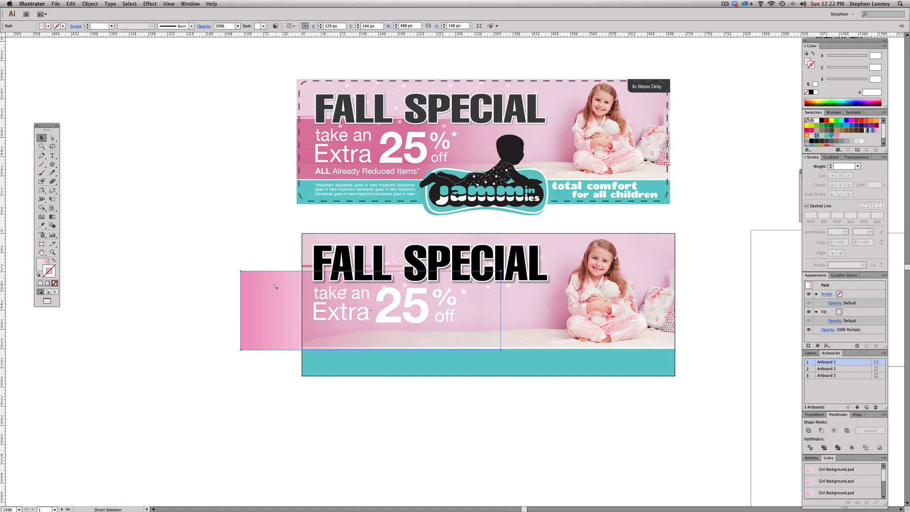
key("super+z")
left_click_drag(316, 290, 277, 390)
key("super+z")
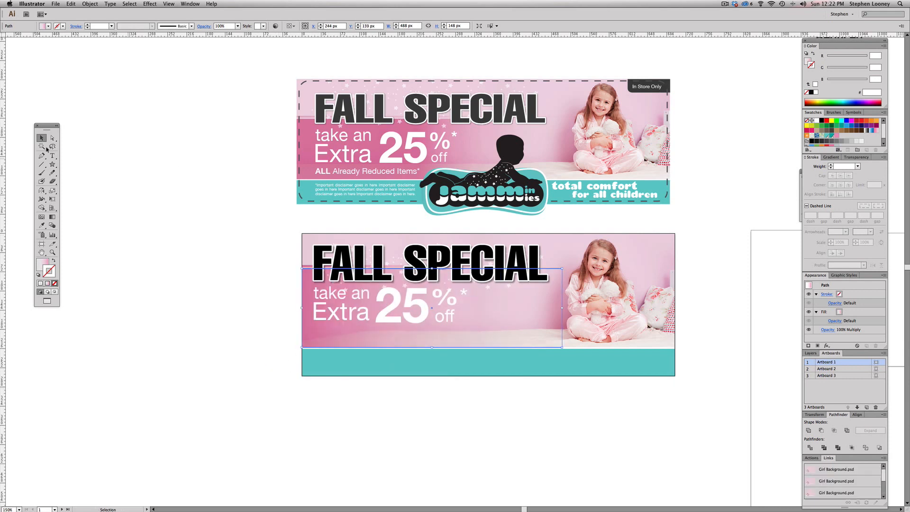
Shift the gradient on the pink rectangle behind the offer text to the right, ending it near the banner's right edge.
left_click(52, 219)
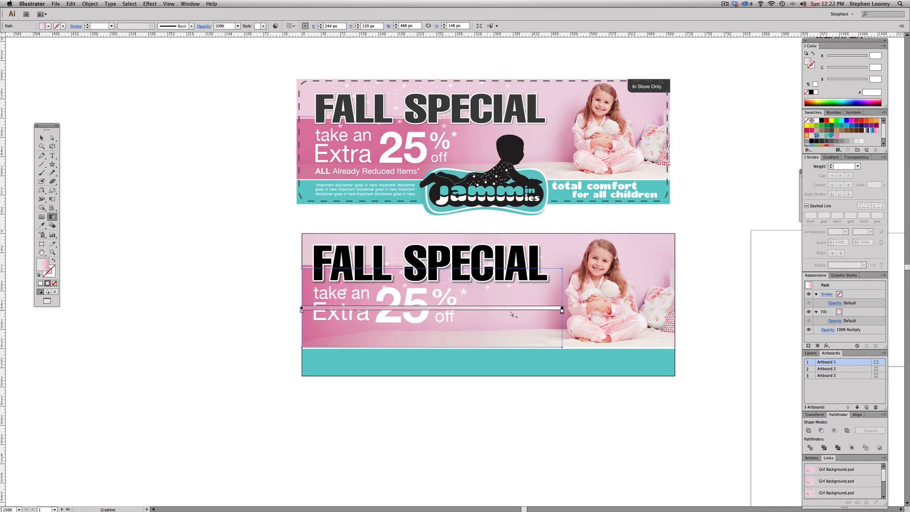
left_click_drag(563, 309, 630, 310)
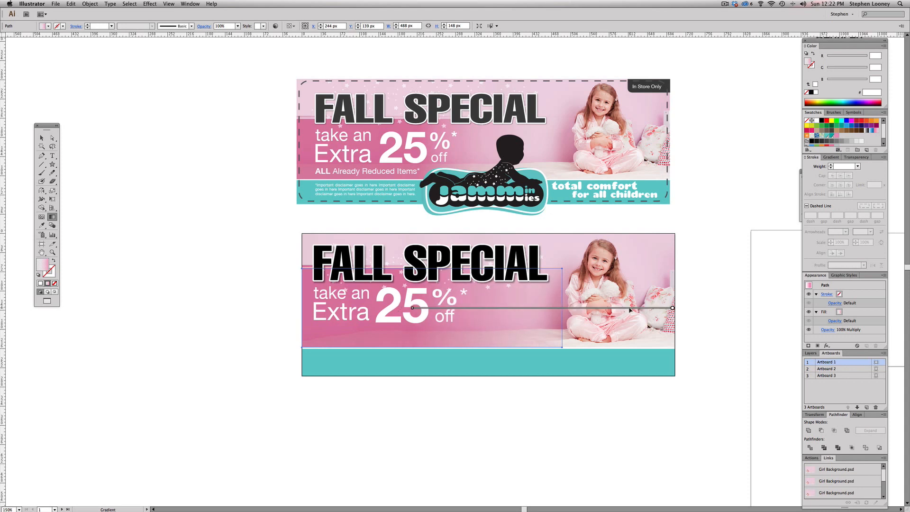
left_click(41, 138)
left_click(155, 181)
Place a copy of the "take an" line straight below "Extra", just above the teal strip.
scroll(152, 180, "right", 3)
scroll(152, 180, "down", 1)
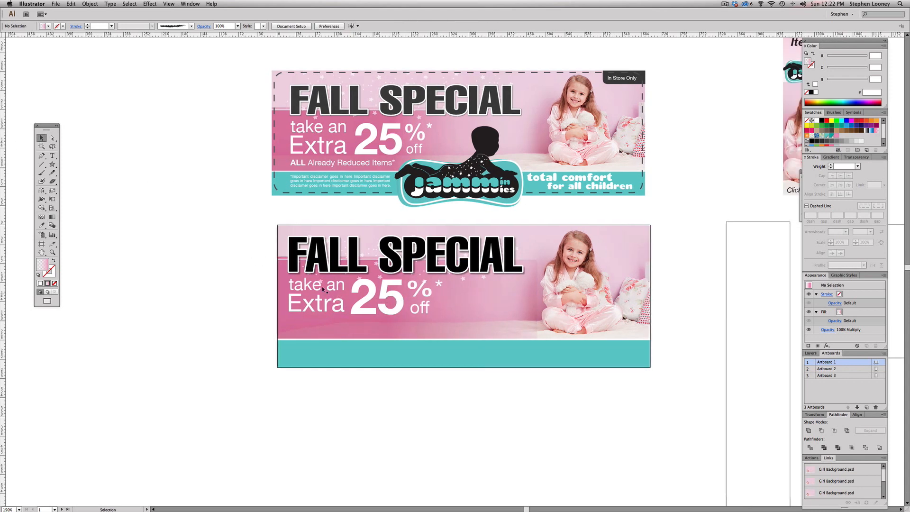
left_click(307, 285)
left_click_drag(306, 292, 306, 333)
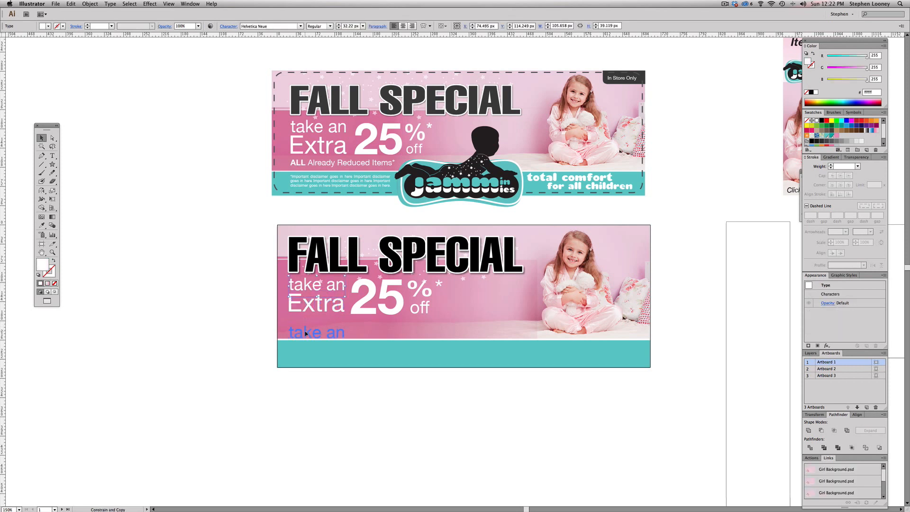
Replace the duplicated "take an" text just above the teal band with "All Already Reduced Items".
double_click(306, 334)
key("super+a")
type("A")
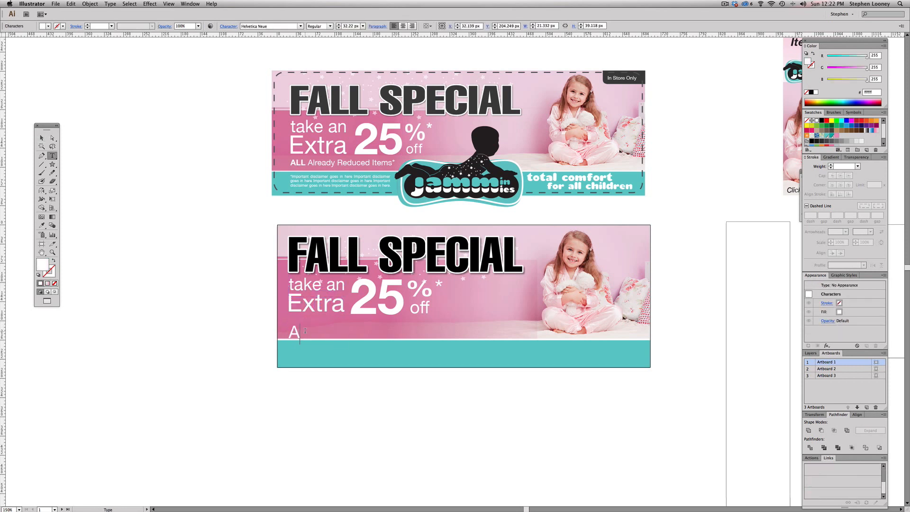
type("ll Alread")
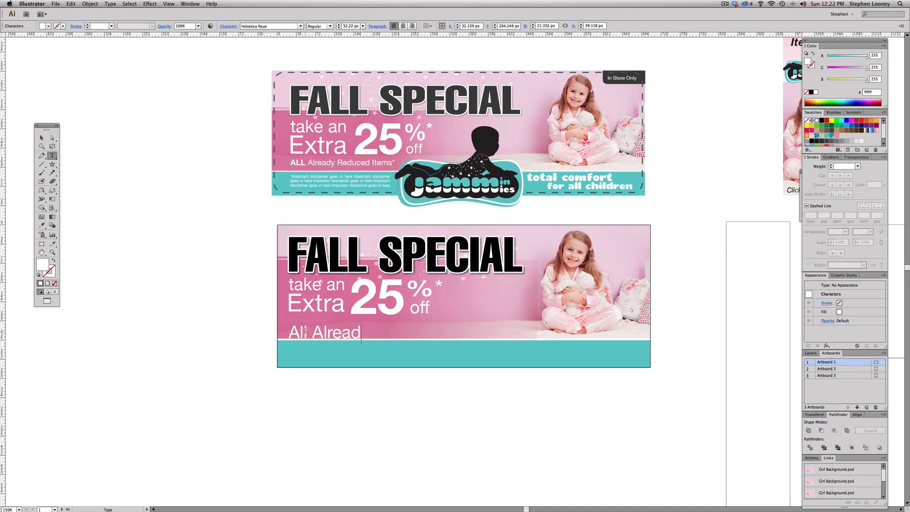
type("y Reduced Itms")
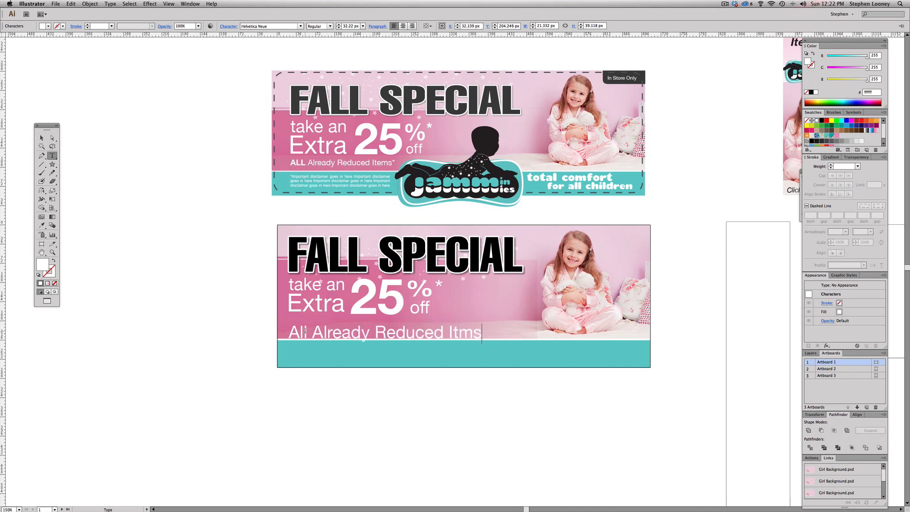
key("BackSpace")
key("BackSpace")
type("ems")
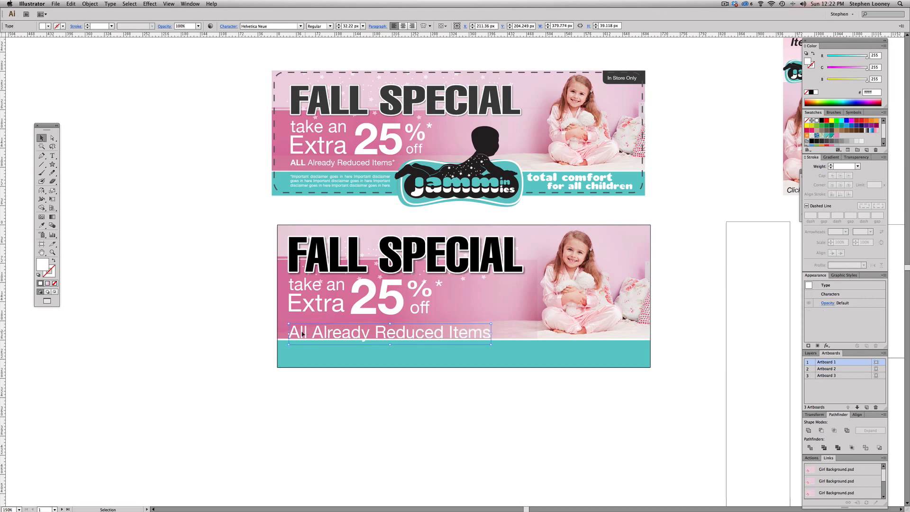
key("super+a")
key("Escape")
Set the word "All" in the "All Already Reduced Items" line to the Bold font style.
double_click(301, 330)
left_click_drag(308, 329, 288, 329)
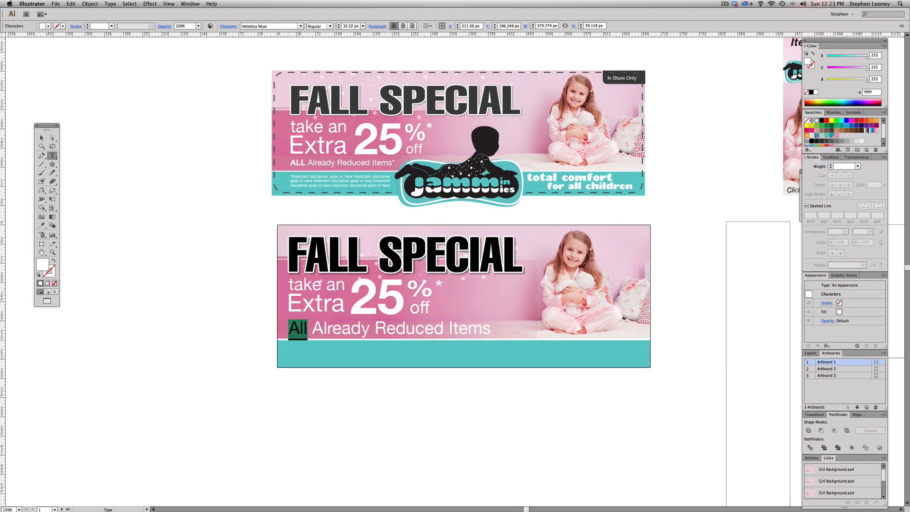
left_click(112, 4)
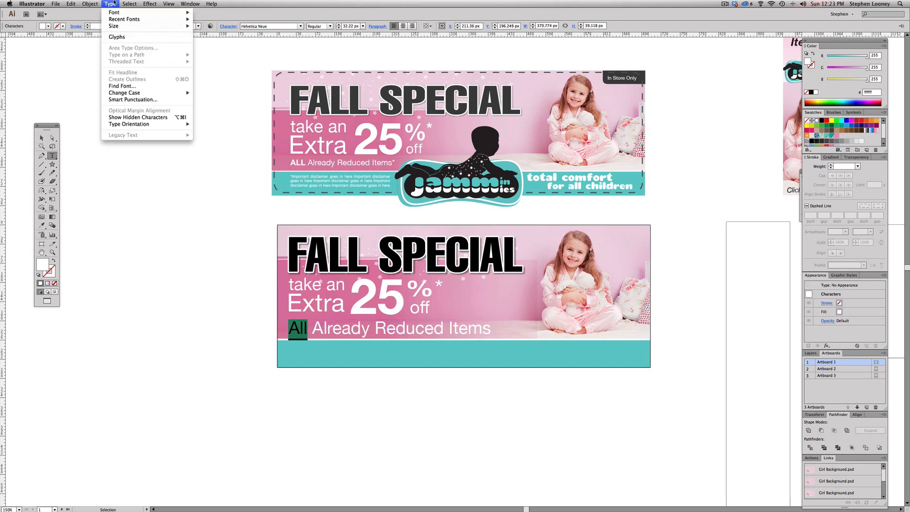
mouse_move(142, 92)
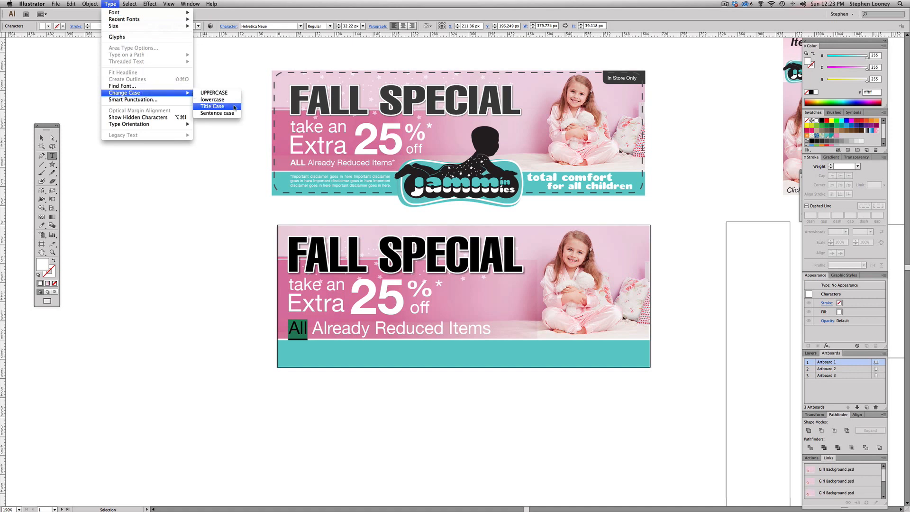
left_click(205, 275)
left_click(329, 27)
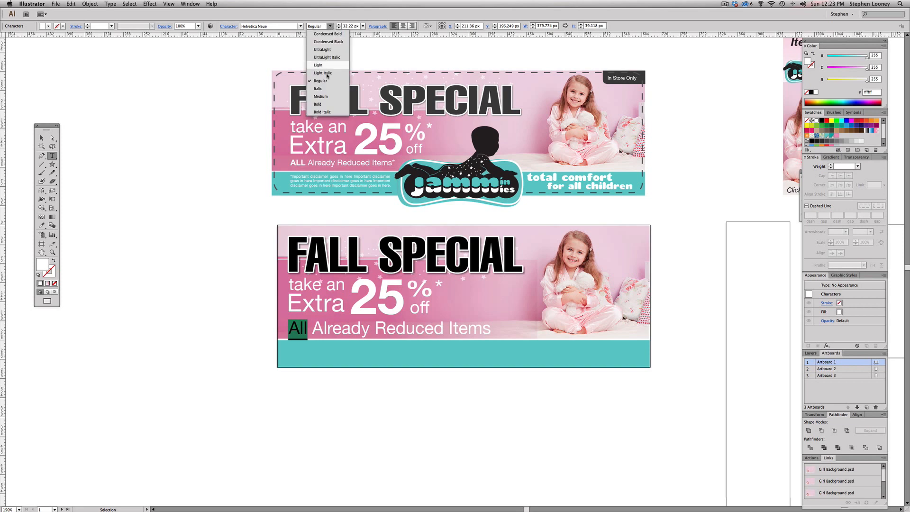
left_click(327, 104)
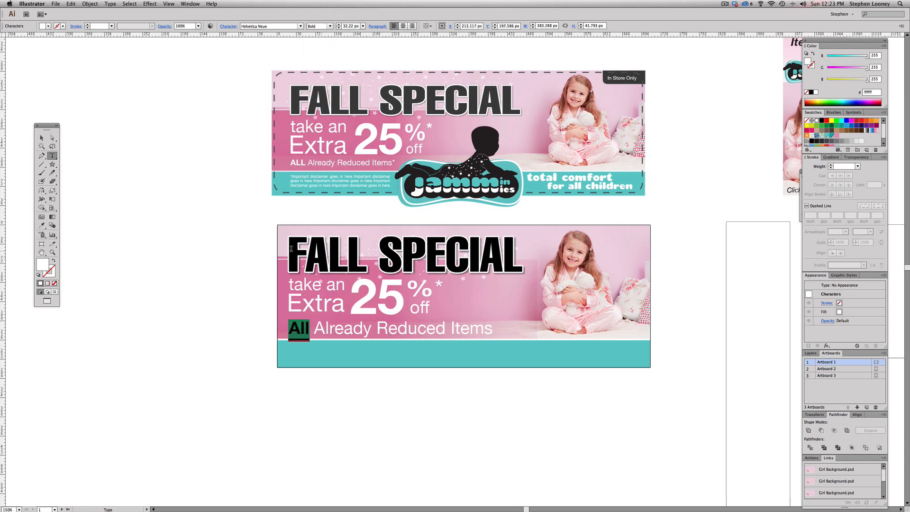
key("Escape")
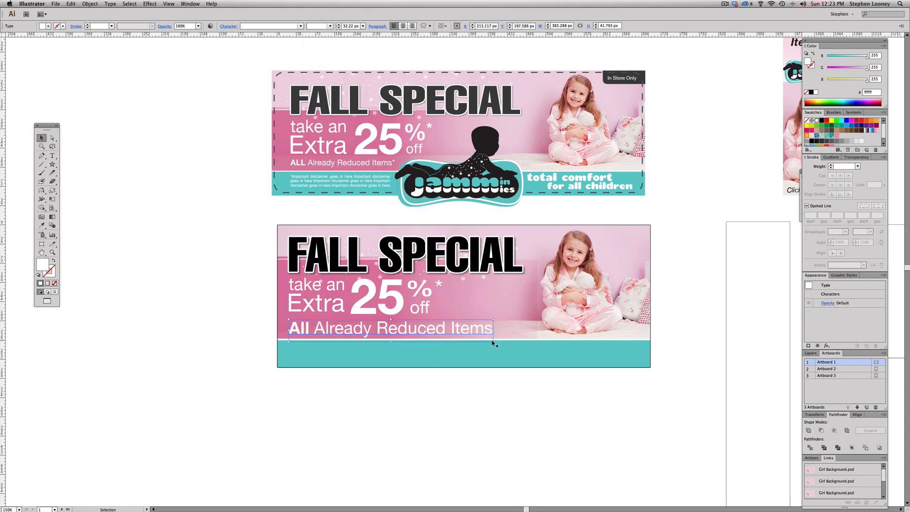
Scale the "All Already Reduced Items" line down to about 193 px wide and move the asterisk from the percent sign to its end.
left_click_drag(494, 343, 391, 330)
left_click(417, 401)
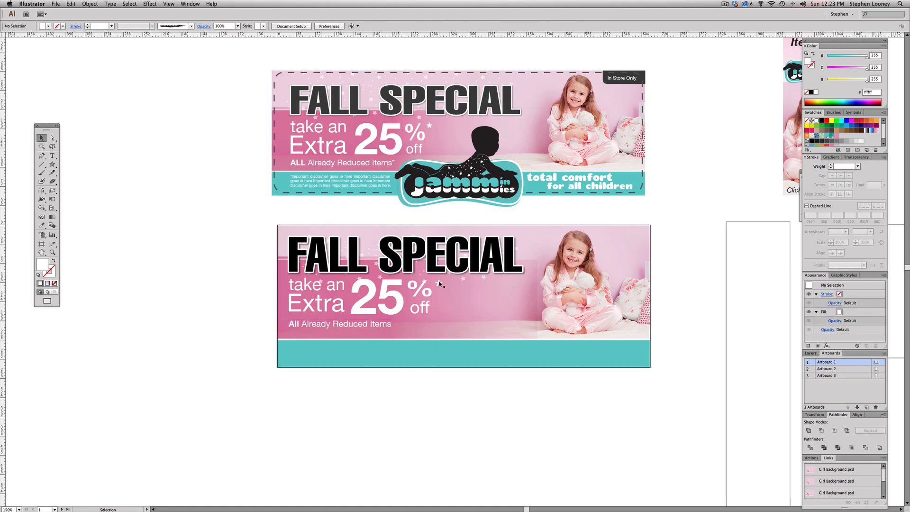
left_click_drag(440, 284, 402, 319)
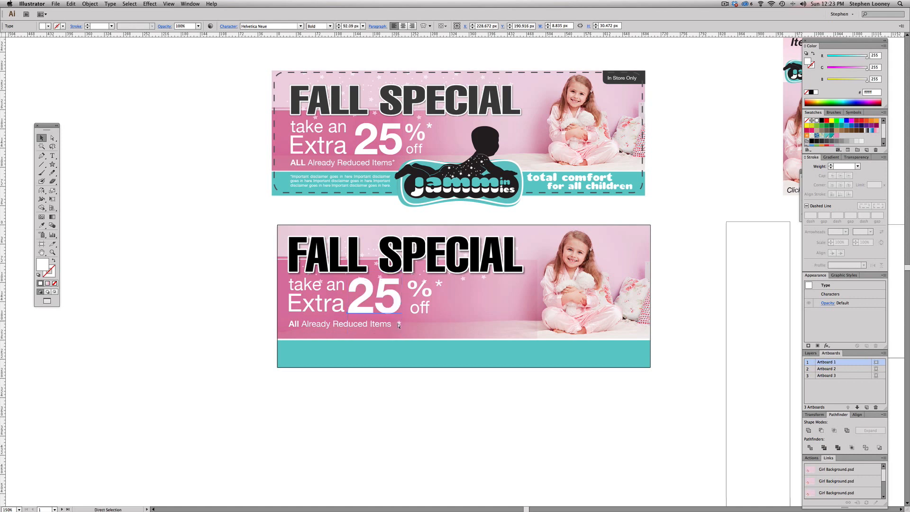
left_click(322, 233)
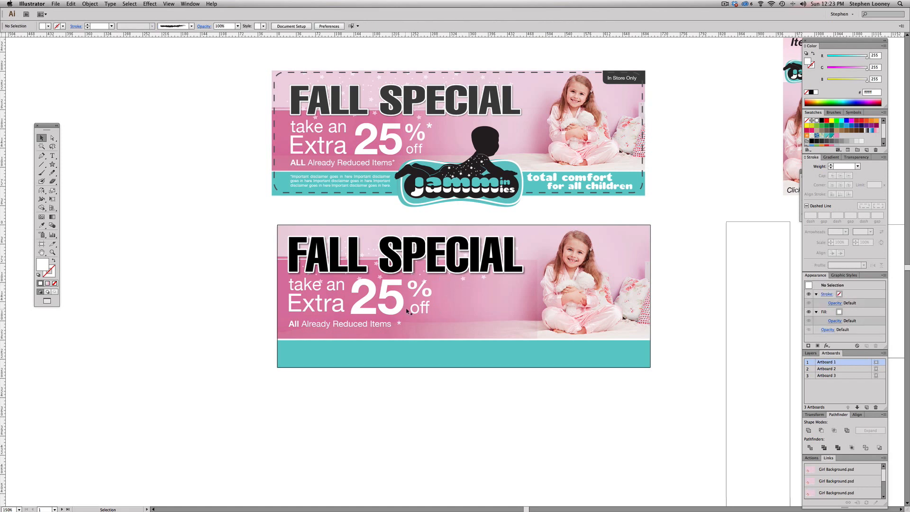
Shift the "All Already Reduced Items" line and its asterisk up slightly, closer to the "Extra 25% off" text.
key("a")
left_click(426, 284)
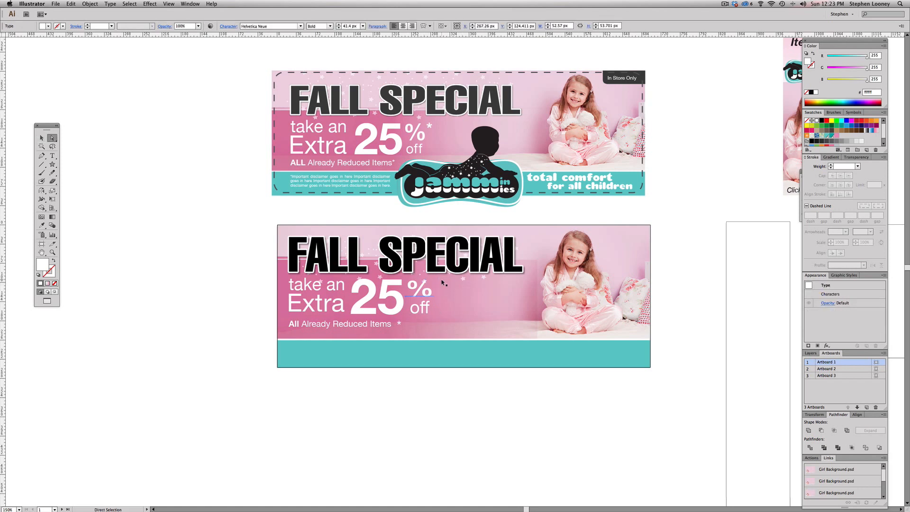
left_click(440, 281)
left_click(237, 329)
left_click(293, 326)
left_click_drag(293, 326, 292, 325)
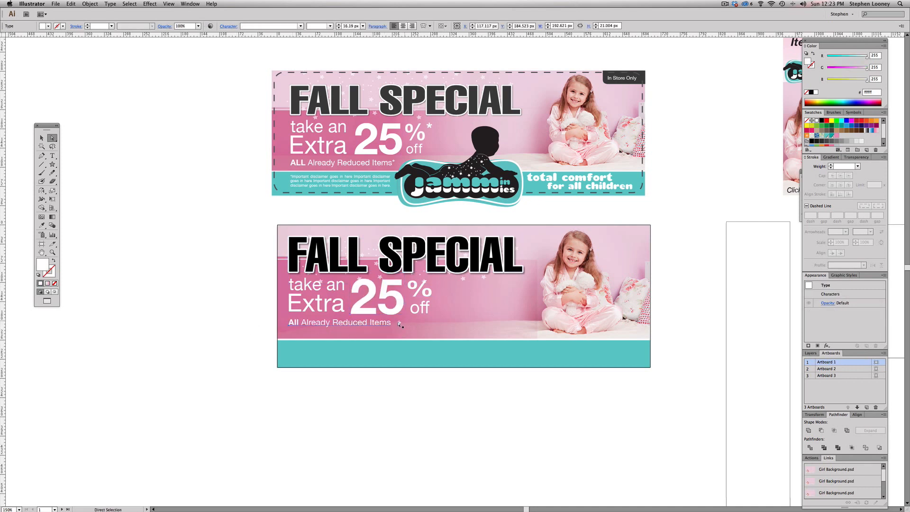
left_click(400, 324)
key("super+z")
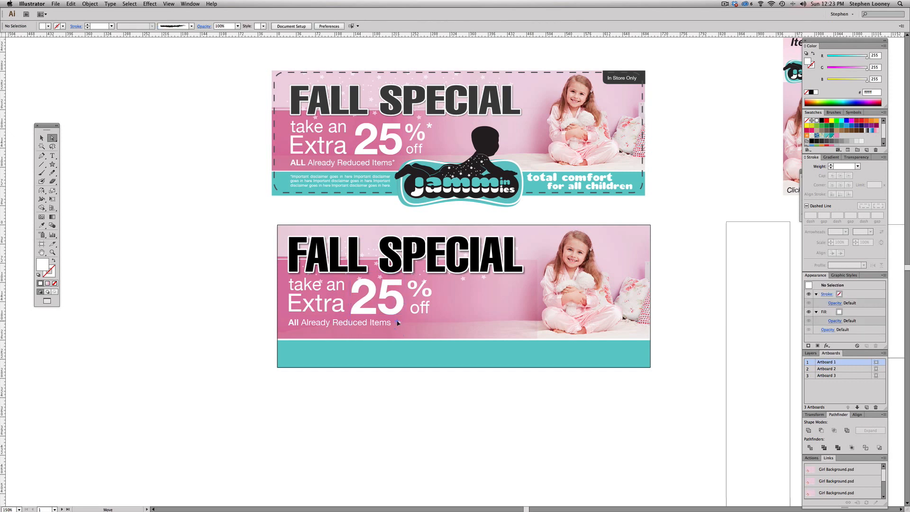
left_click_drag(400, 325, 398, 324)
left_click(410, 385)
Duplicate the Jammin logo group from the upper banner straight down onto the lower banner and bring the copy to the front.
key("v")
left_click(452, 162)
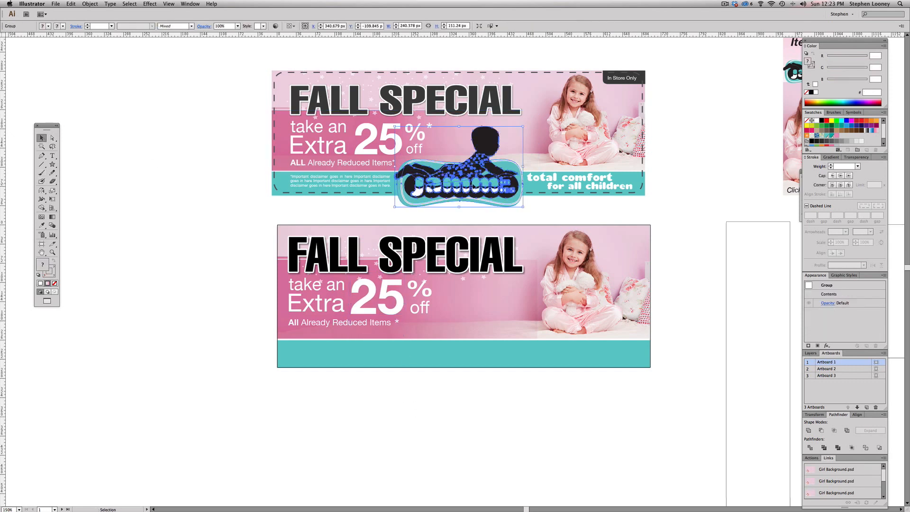
left_click_drag(475, 181, 477, 355)
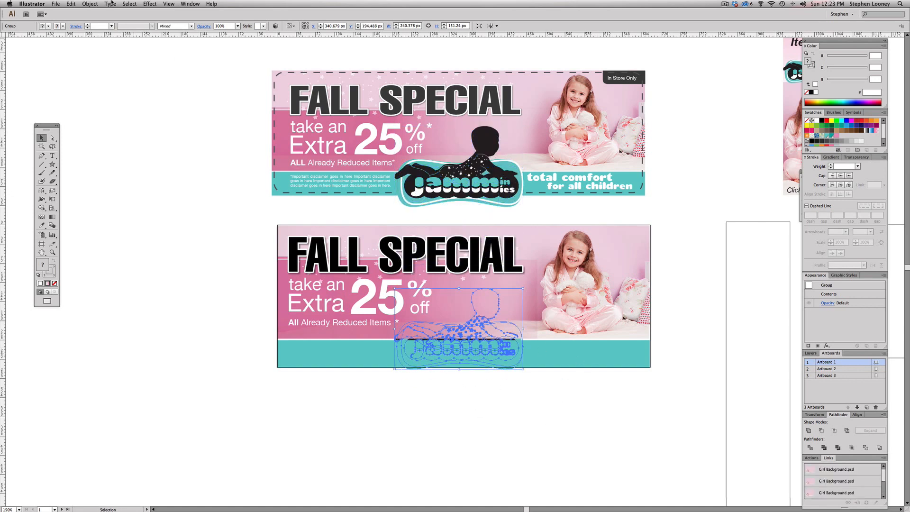
left_click(90, 4)
mouse_move(104, 19)
left_click(180, 19)
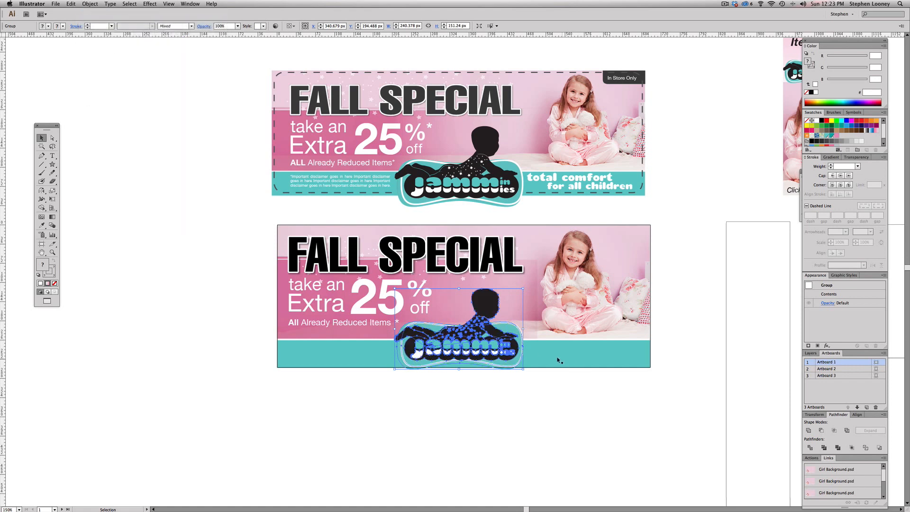
Nudge the copied logo up 6 px on the lower banner and deselect it.
key("Up")
key("Up")
key("Up")
key("Up")
key("Up")
key("Up")
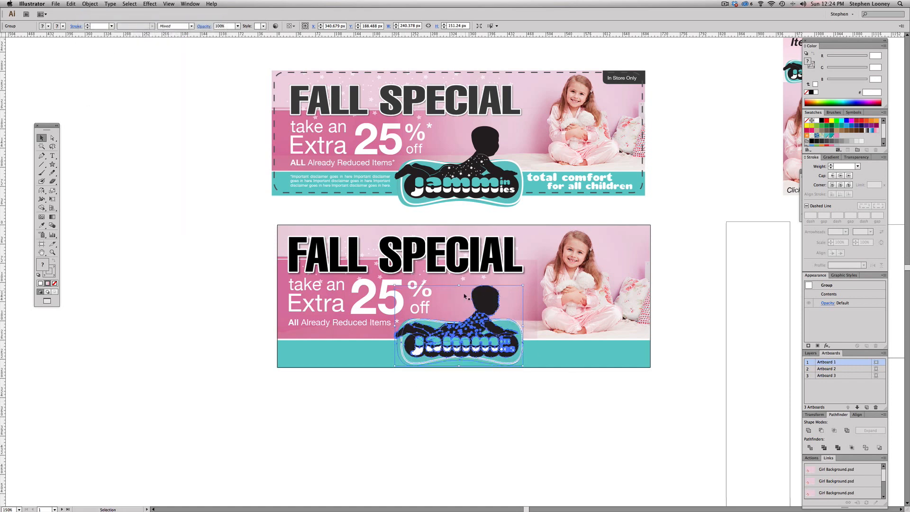
left_click(181, 326)
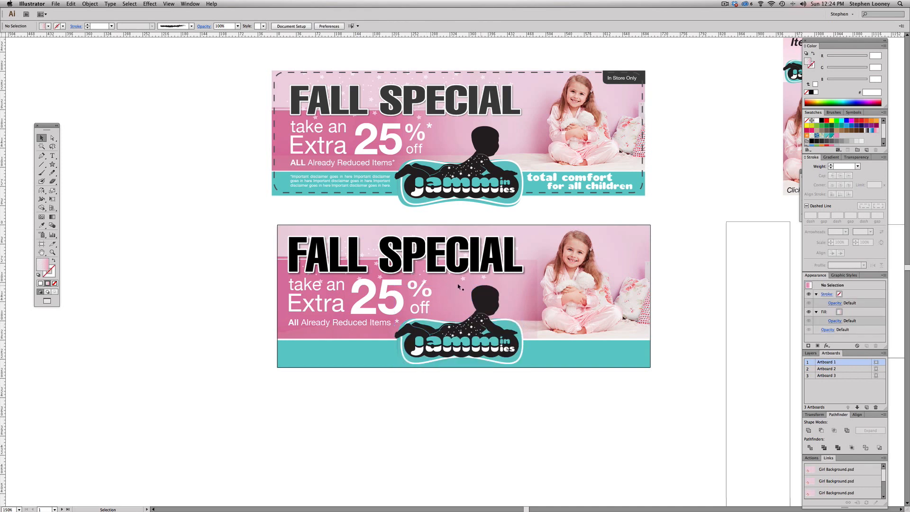
Inspect the gradient on the pink Multiply rectangle behind the lower banner's offer text.
left_click(532, 285)
left_click(549, 395)
left_click(528, 307)
left_click(52, 217)
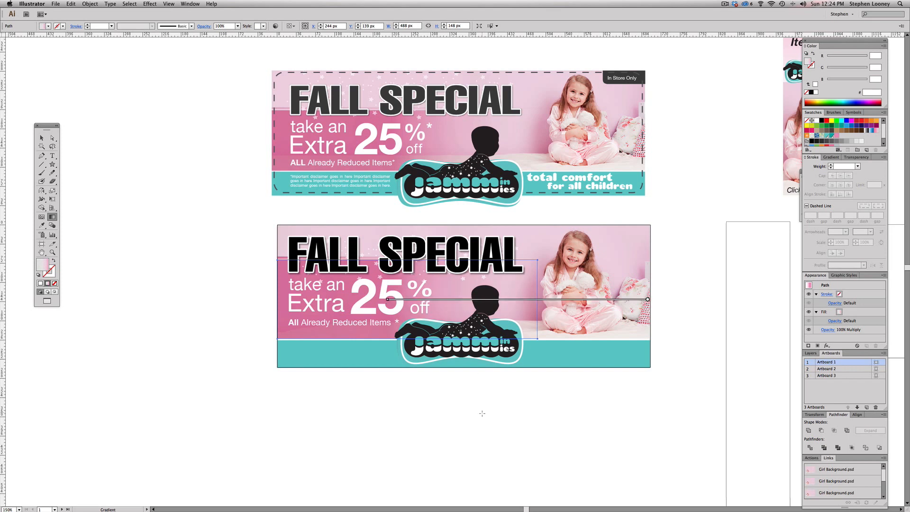
left_click(53, 138)
left_click(42, 138)
key("super+shift+a")
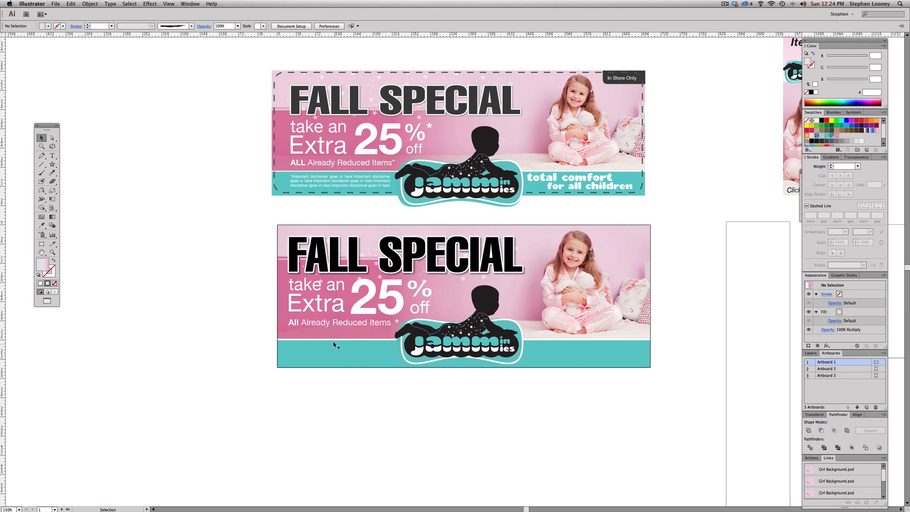
Create an area text frame about 229 × 73 px below the lower banner.
left_click(309, 190)
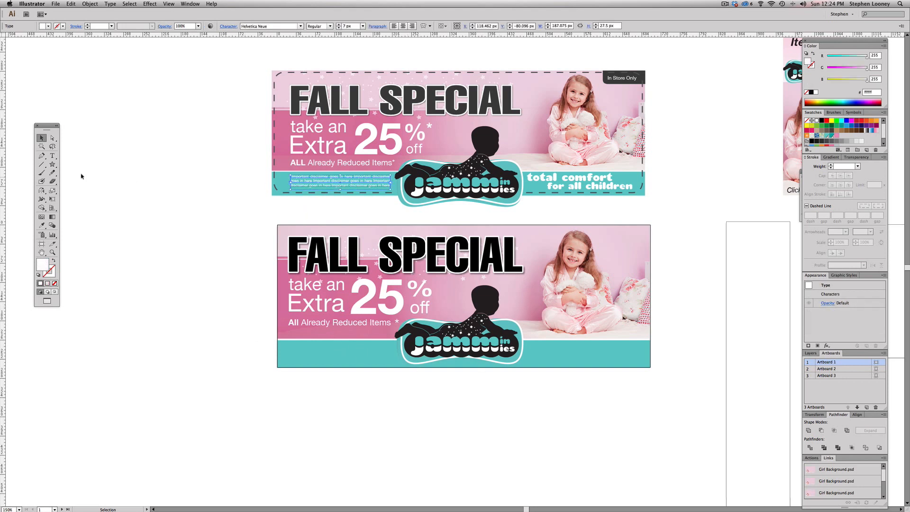
left_click(52, 155)
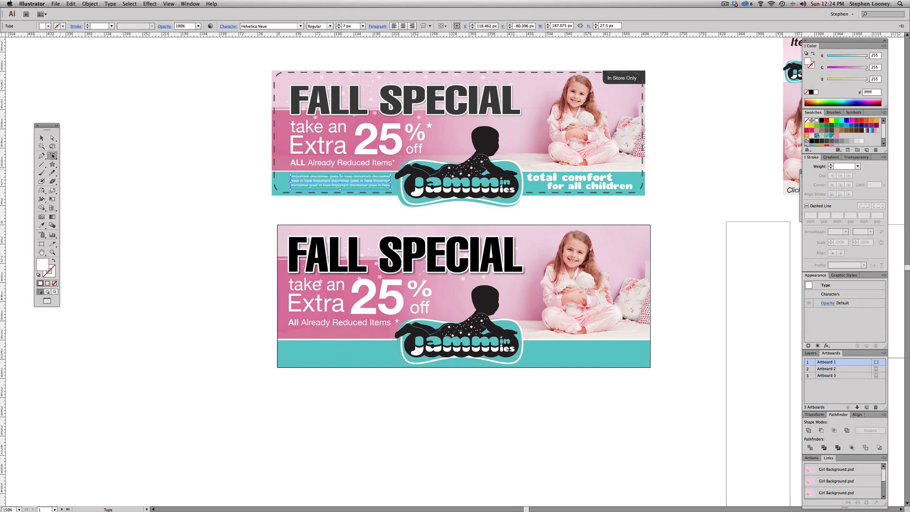
left_click(389, 368)
key("super+z")
left_click_drag(285, 375, 407, 414)
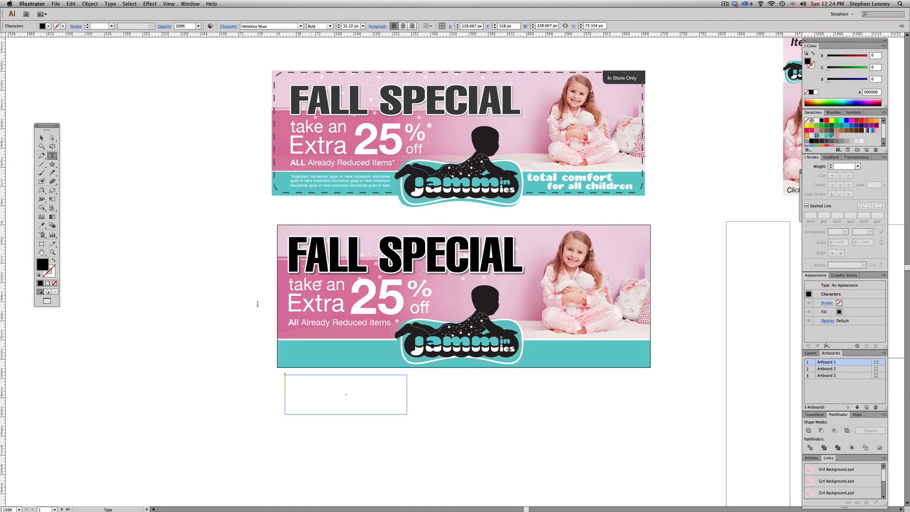
Copy the full disclaimer text from the upper banner's teal band.
left_click(314, 190)
key("super+a")
key("super+c")
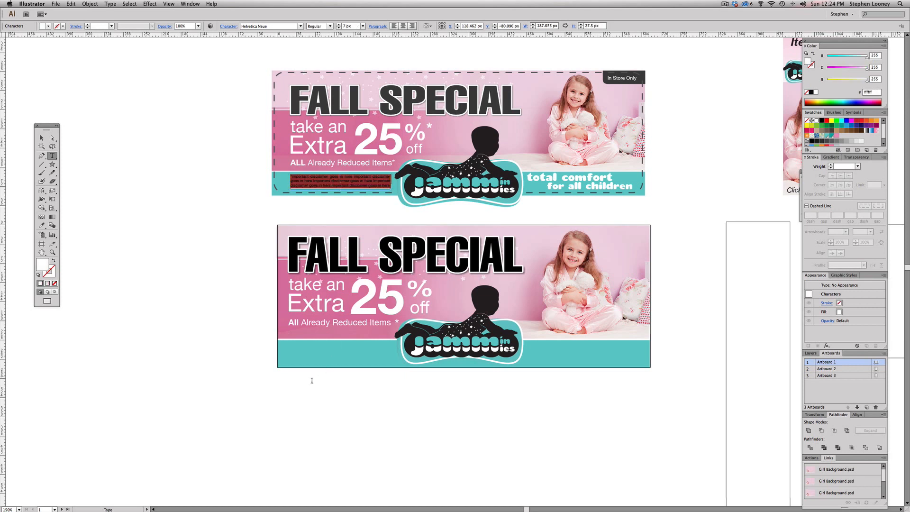
key("Escape")
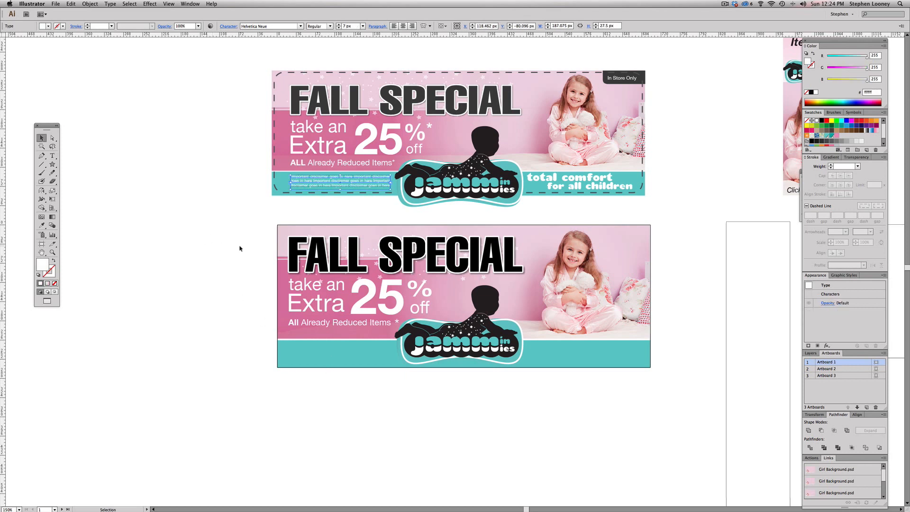
Paste the disclaimer text into the empty text frame below the lower banner.
left_click(352, 418)
key("XF86AudioMute")
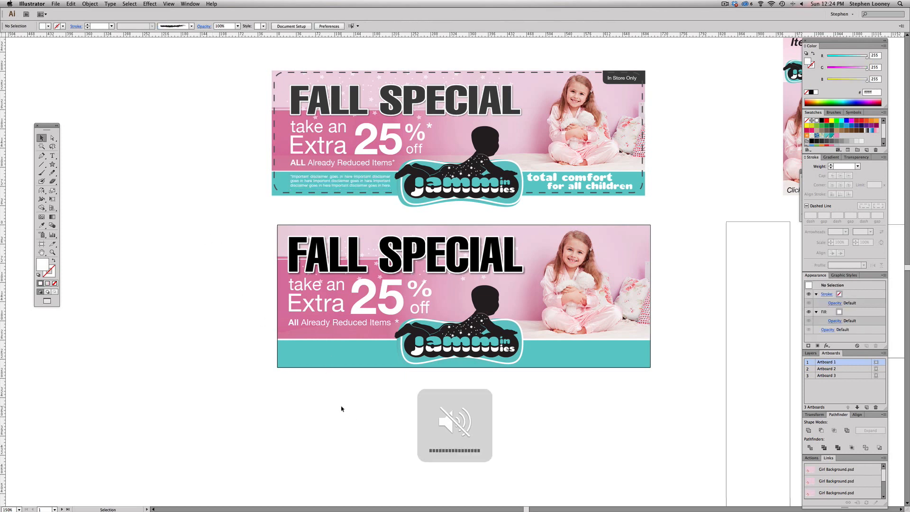
left_click_drag(250, 385, 349, 423)
left_click_drag(52, 157, 85, 164)
left_click(300, 378)
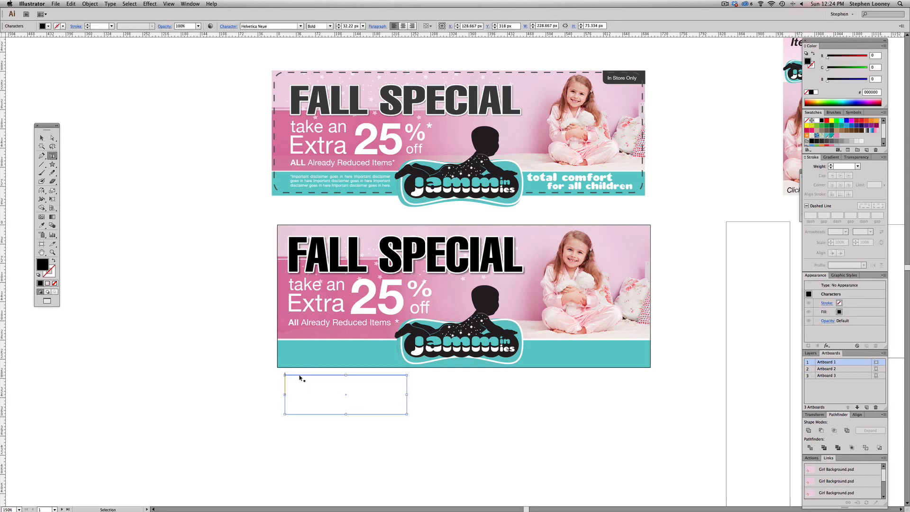
key("super+v")
key("Escape")
Move the disclaimer frame onto the teal band beside the logo and resize it to about 197 × 28 px.
left_click_drag(326, 383, 326, 353)
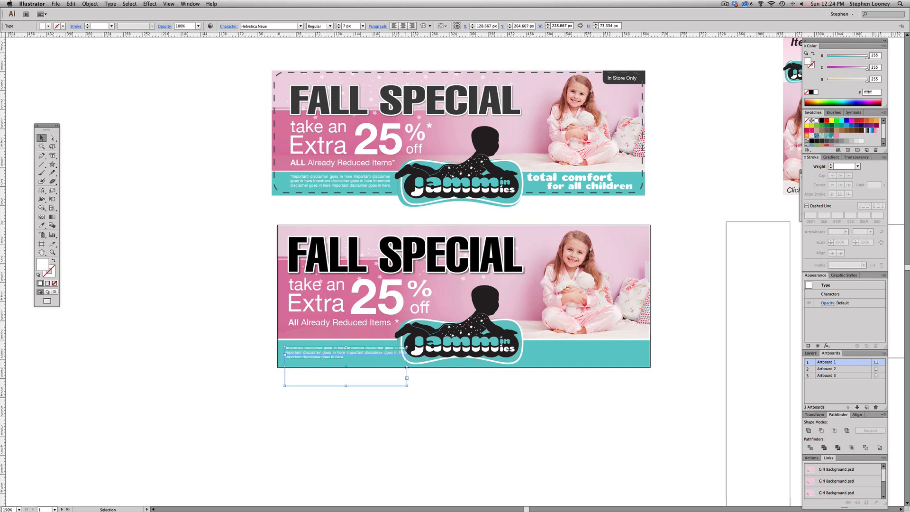
left_click_drag(407, 378, 338, 361)
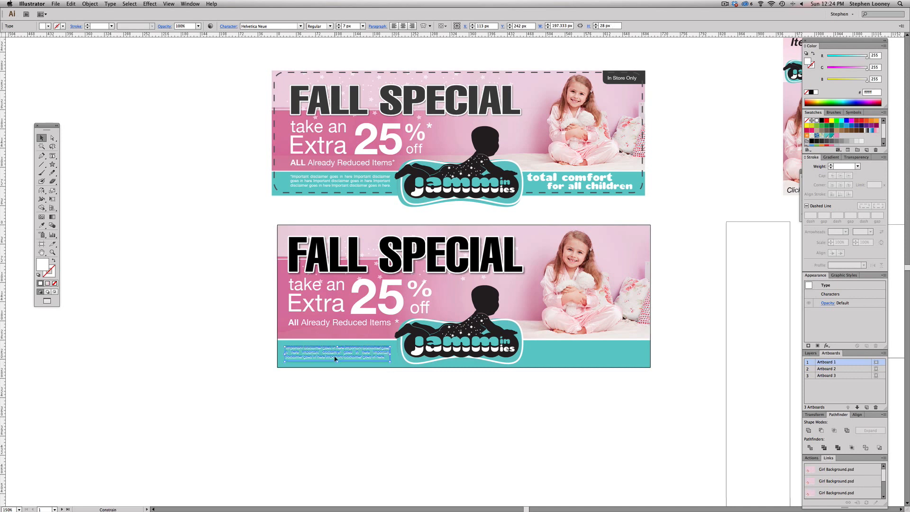
left_click(343, 404)
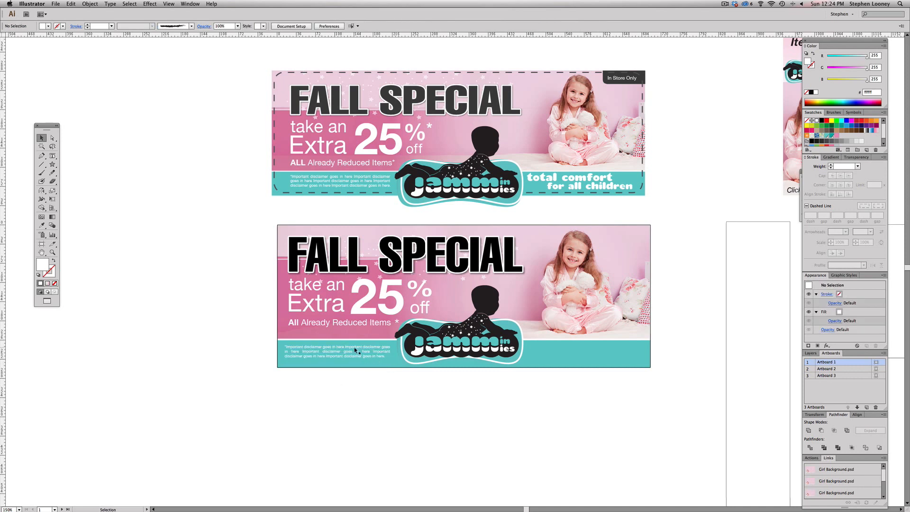
left_click_drag(347, 348, 347, 347)
left_click(696, 247)
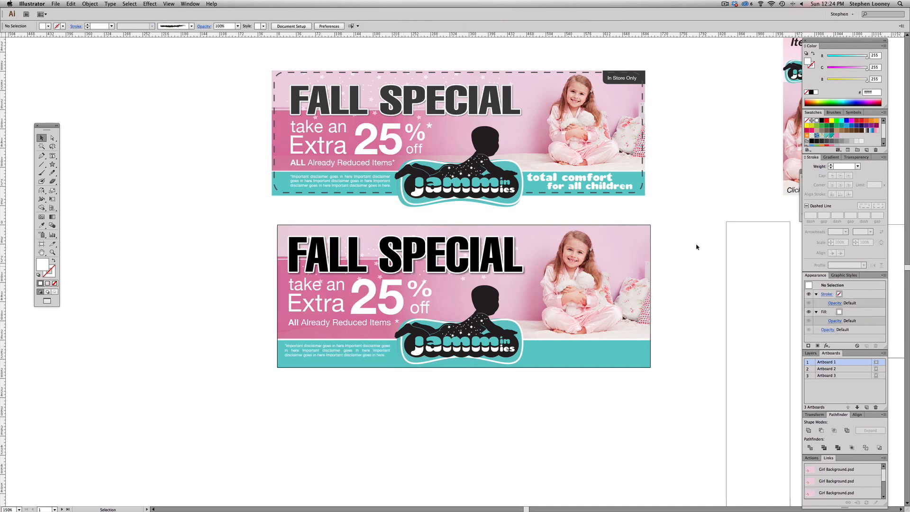
Duplicate the lower banner's "take an" text above the girl at the upper-right corner and replace its wording with "In Store Only".
key("a")
left_click(299, 291)
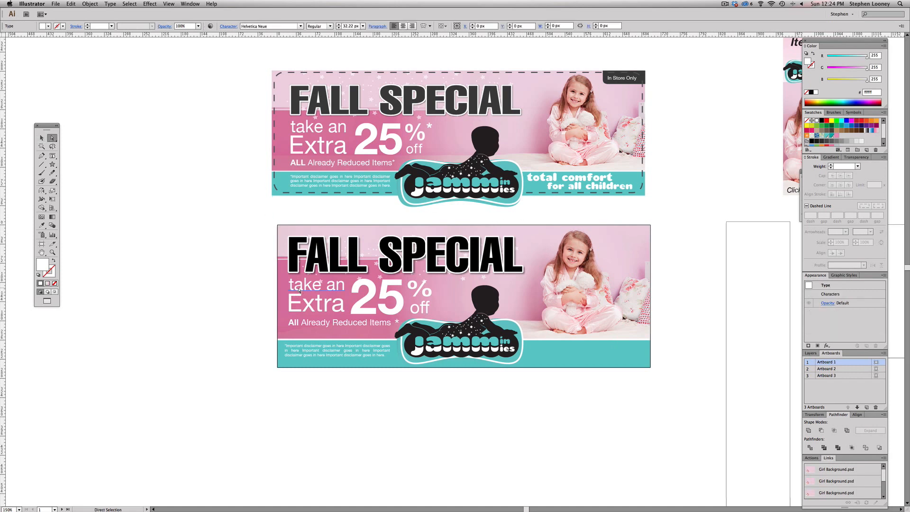
left_click_drag(299, 291, 622, 238)
double_click(622, 238)
key("super+a")
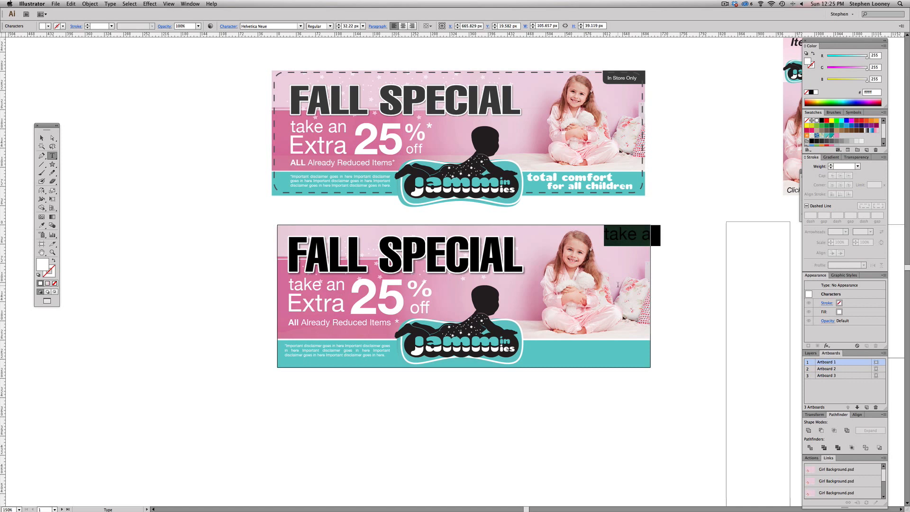
key("BackSpace")
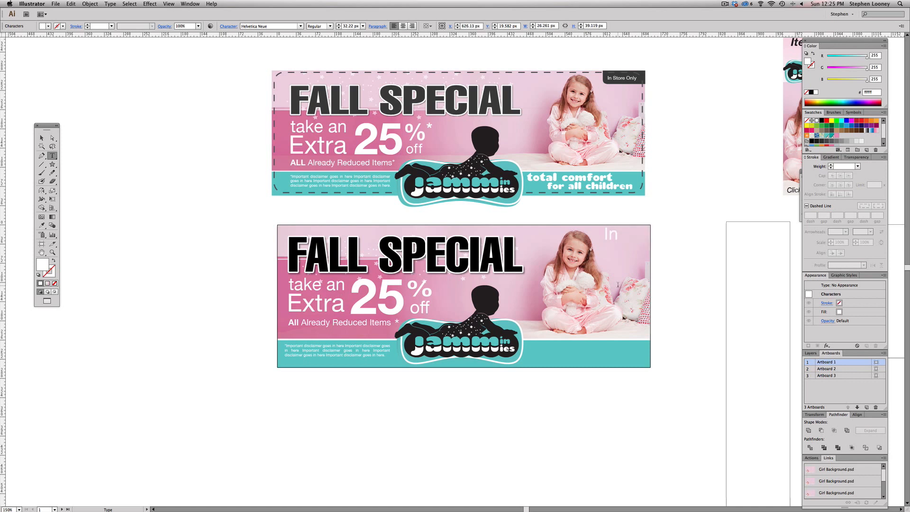
type("Store On")
key("Escape")
Scale the In Store Only text down to about 74 × 16 px, inside the lower banner's upper-right corner.
scroll(672, 226, "down", 1)
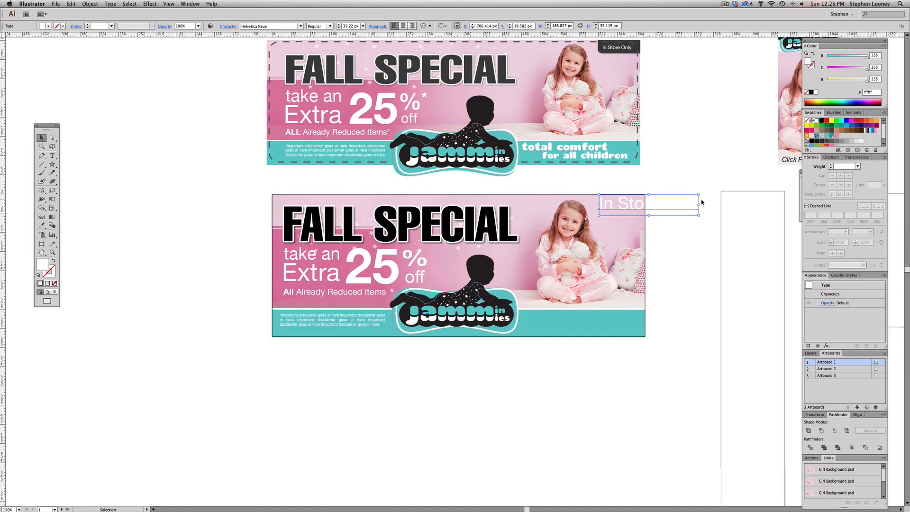
left_click_drag(698, 194, 624, 208)
scroll(624, 208, "up", 2)
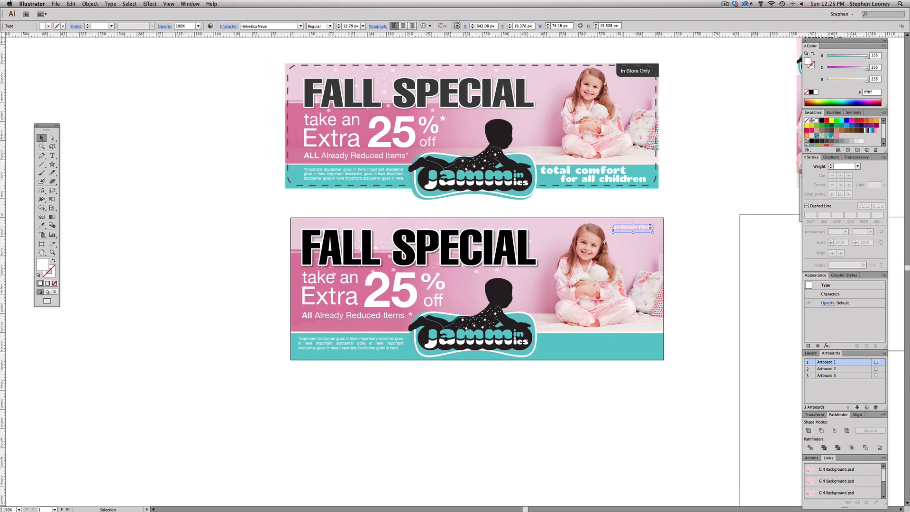
Draw a rounded rectangle about 155 × 83 px below the lower banner's right end.
left_click_drag(52, 164, 76, 164)
left_click_drag(52, 164, 90, 170)
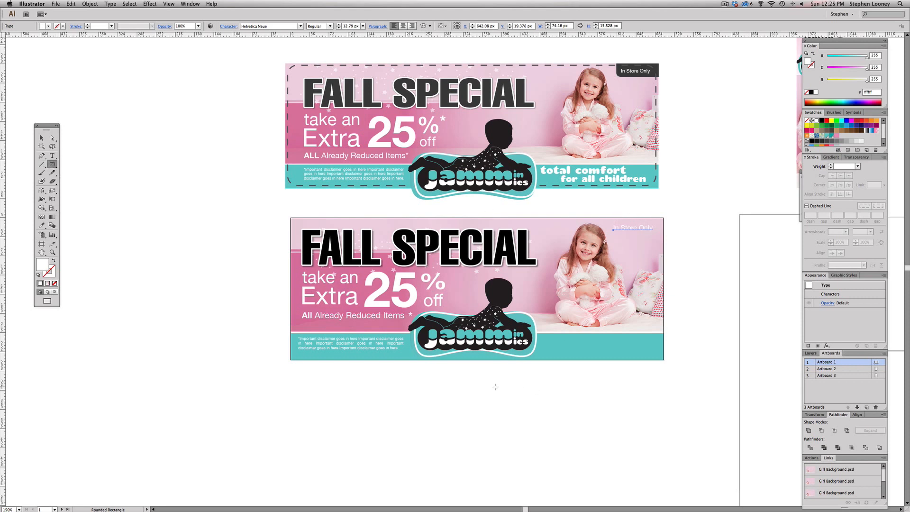
mouse_move(537, 389)
left_mouse_down()
mouse_move(650, 498)
mouse_move(650, 422)
mouse_move(665, 433)
mouse_move(745, 407)
mouse_move(693, 414)
left_mouse_up()
key("v")
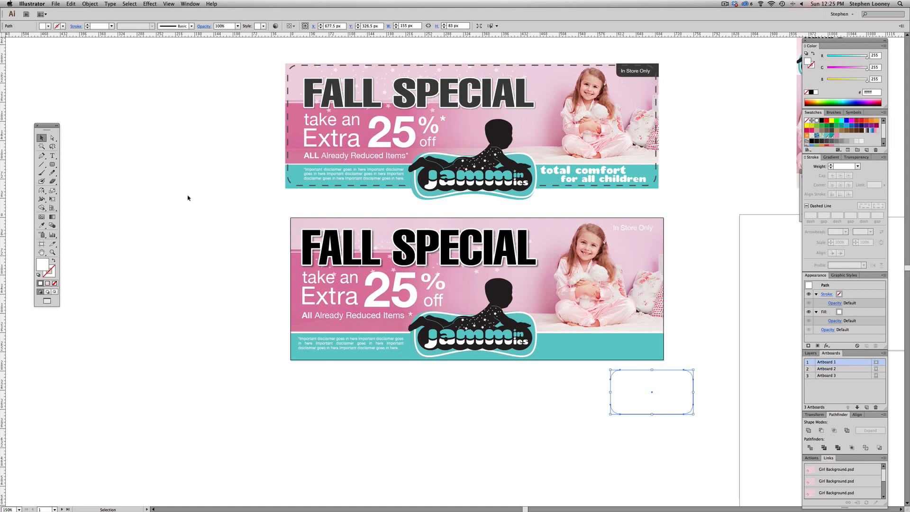
Fill the rounded rectangle blue and cover its upper part with a magenta rectangle about 216 × 39 px.
left_click(52, 164)
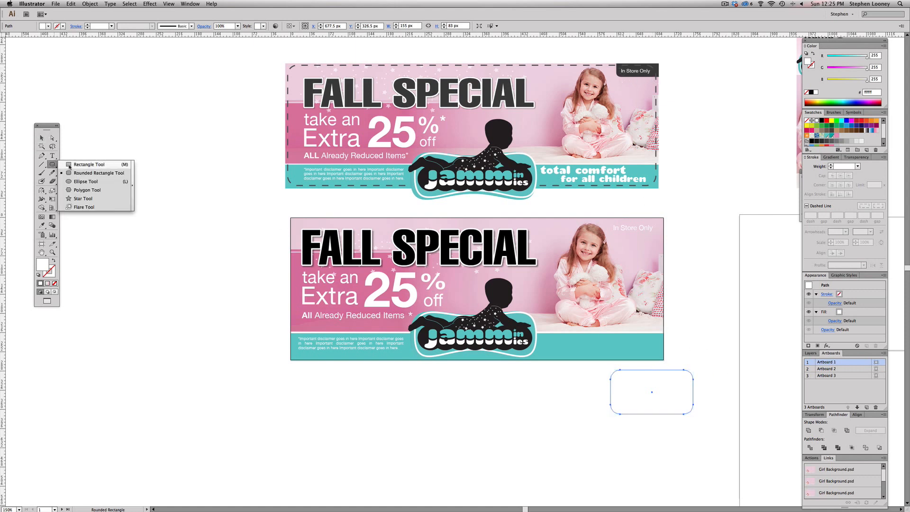
left_click(69, 165)
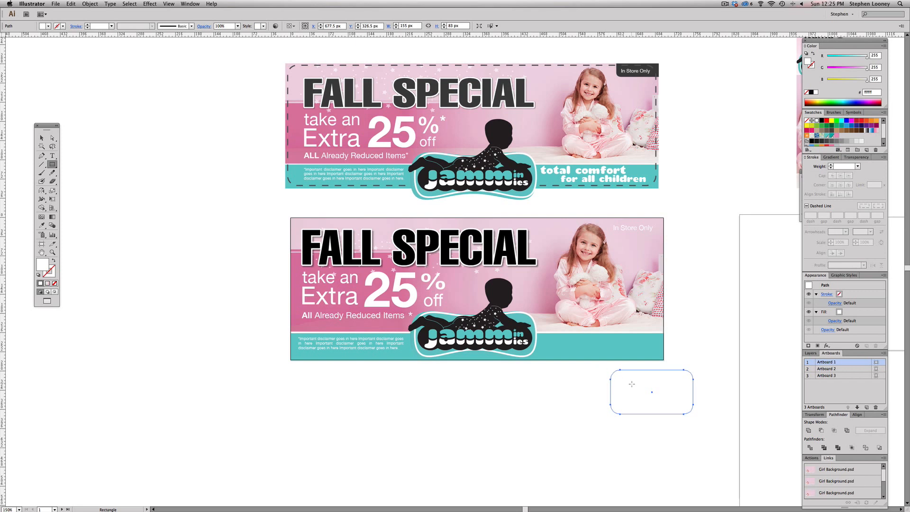
left_click(847, 120)
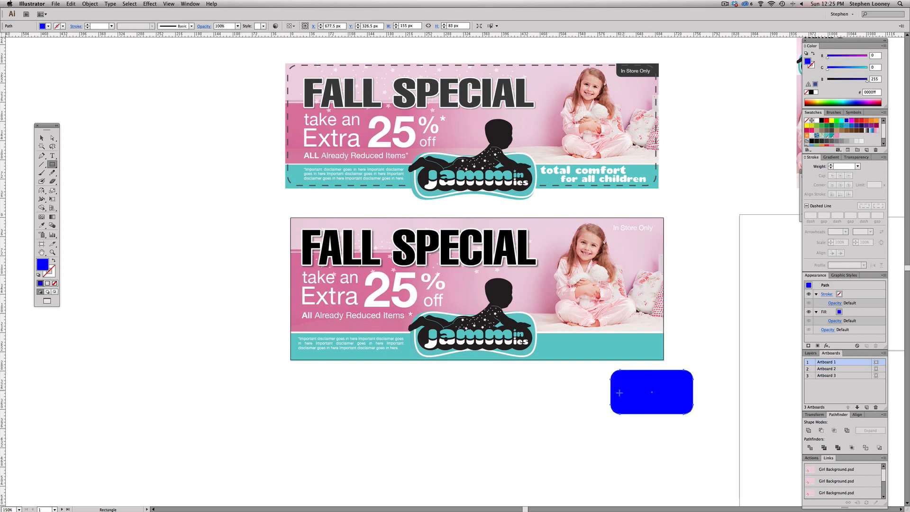
left_click_drag(601, 366, 716, 385)
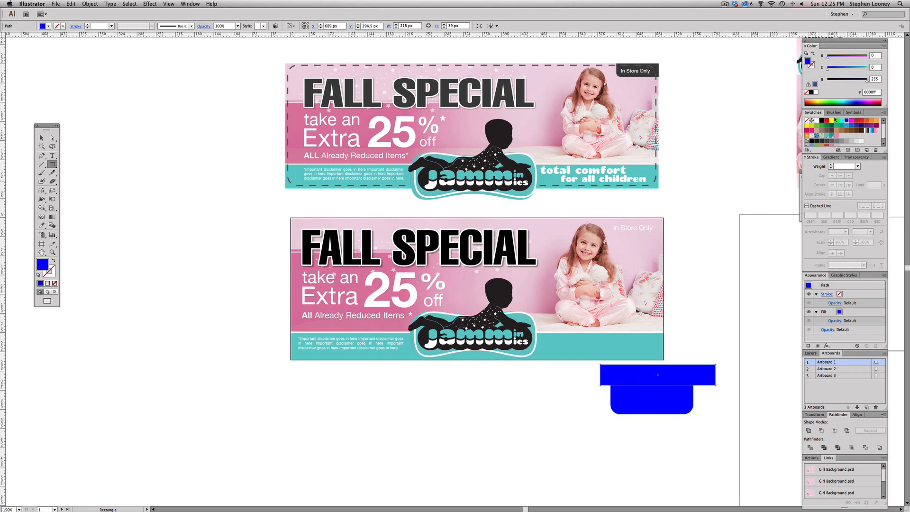
left_click(852, 121)
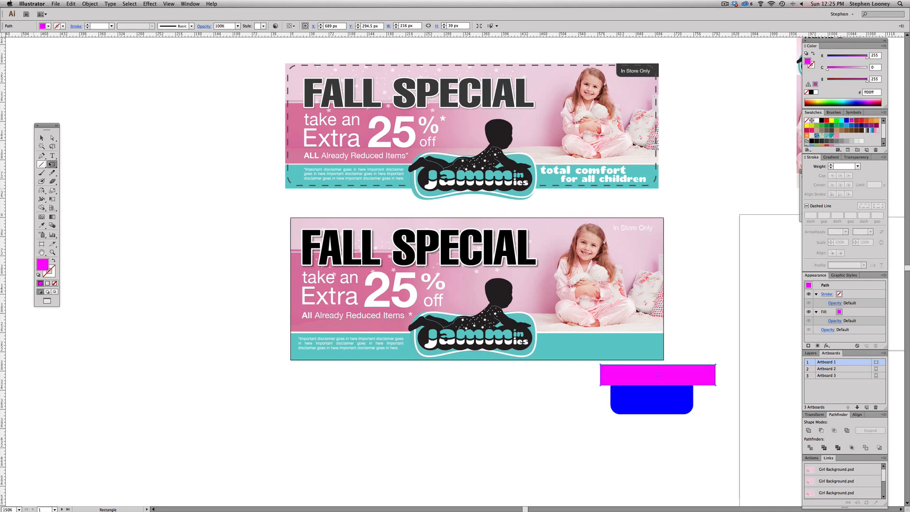
Cover the blue shape's right end with a magenta rectangle about 90 × 137 px and subtract both magenta rectangles from it.
left_click_drag(680, 361, 728, 433)
left_click(41, 138)
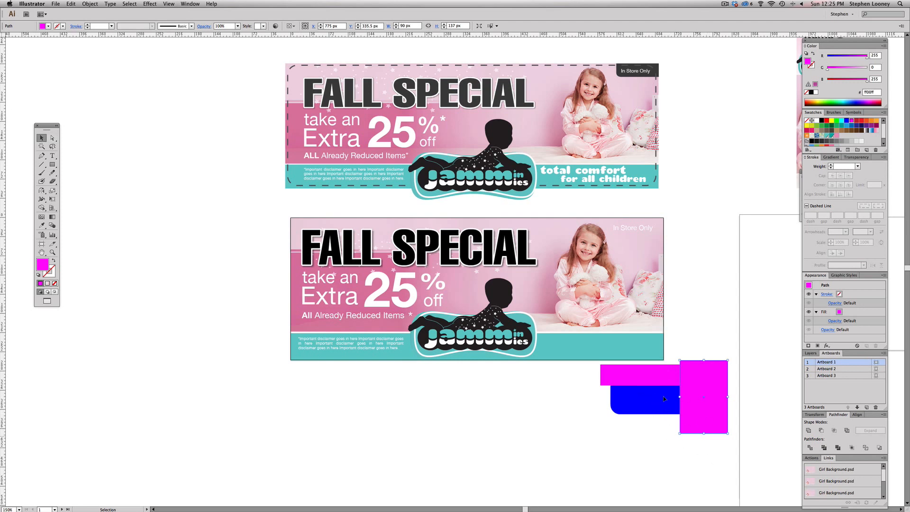
left_click_drag(718, 458, 600, 377)
left_click(821, 430)
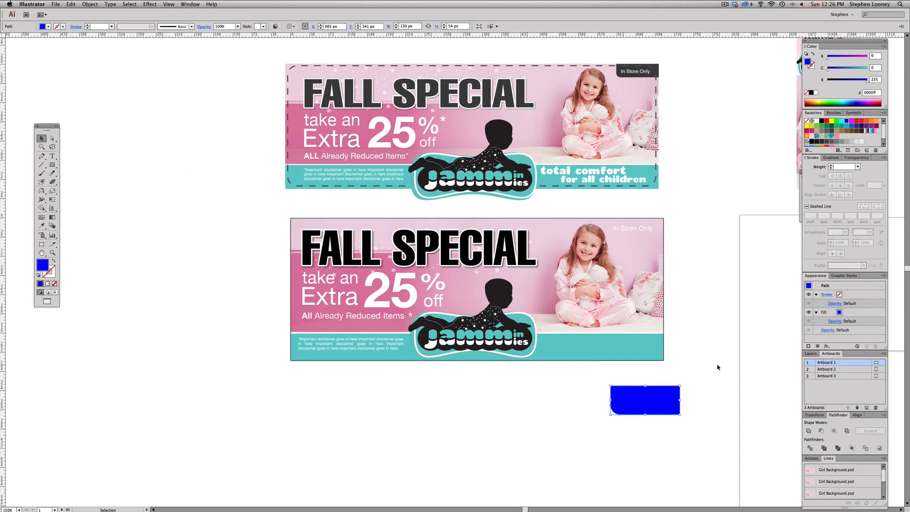
left_click(718, 367)
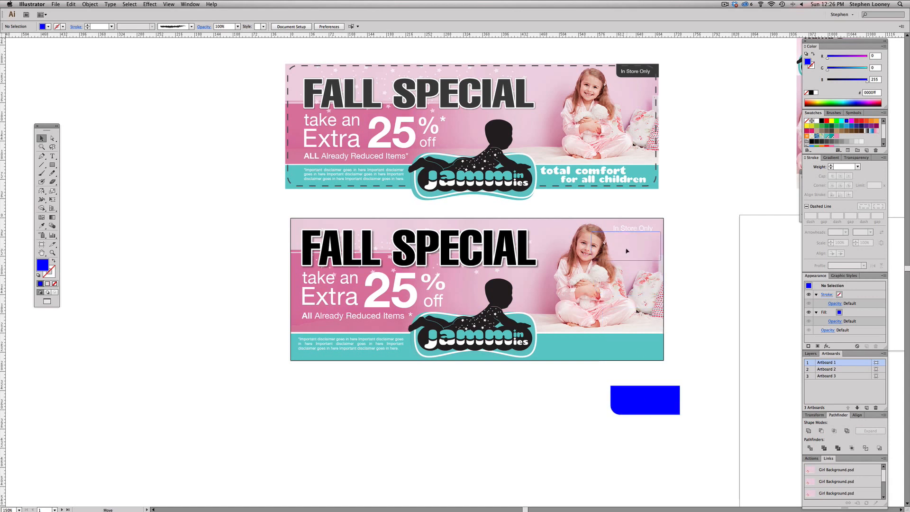
Place the blue tab over the In Store Only text, scaled to about 90 × 37 px, near the lower banner's upper-right corner.
left_click_drag(624, 413, 615, 237)
key("Left")
key("Left")
key("Left")
key("Left")
key("Left")
key("Left")
key("Left")
key("Down")
key("Down")
key("Down")
key("Down")
key("Down")
key("Down")
key("Down")
key("Down")
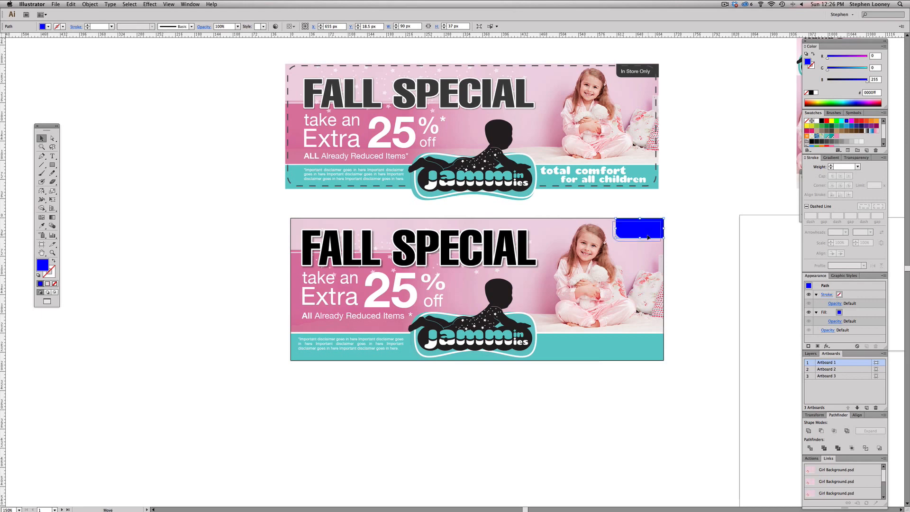
Shift the blue tab down below the In Store Only text and back up over it.
left_click_drag(539, 186, 739, 295)
key("Down")
key("Down")
key("Down")
key("Down")
key("Down")
key("Down")
key("Down")
key("Down")
key("Down")
key("Down")
key("Down")
key("Down")
key("Down")
key("Down")
key("Down")
key("Down")
key("Down")
key("Down")
key("Down")
key("Down")
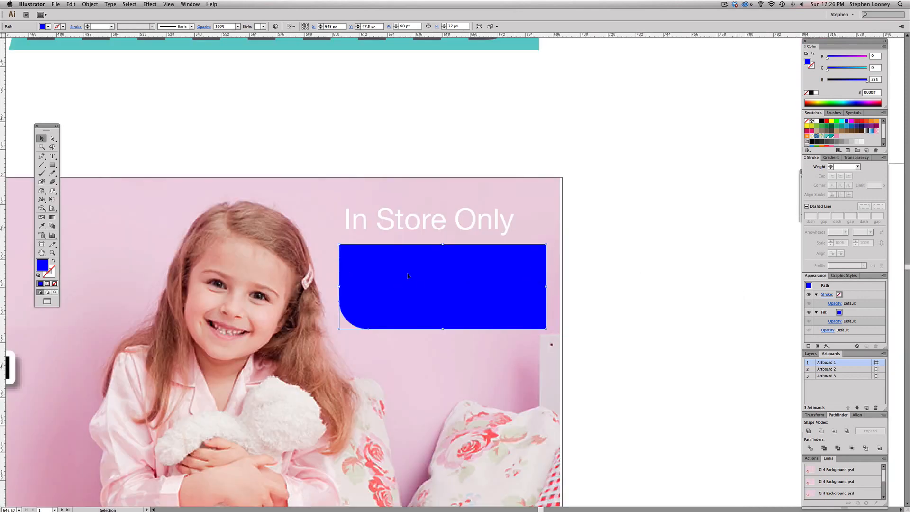
key("Up")
key("Up")
key("Up")
key("Up")
key("Up")
key("Up")
key("Up")
key("Up")
key("Up")
key("Up")
key("Up")
key("Up")
key("Up")
key("Up")
key("Up")
key("Up")
key("Up")
key("Up")
key("Up")
key("Up")
Extend the blue tab to the banner's top and right edges, about 97 × 45 px, and fill it with dark gray #1a1a1a.
key("a")
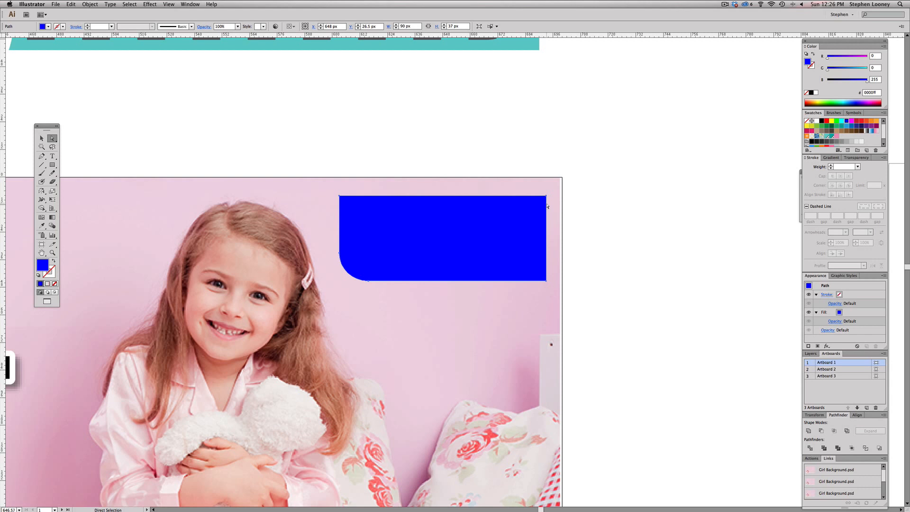
left_click(548, 201)
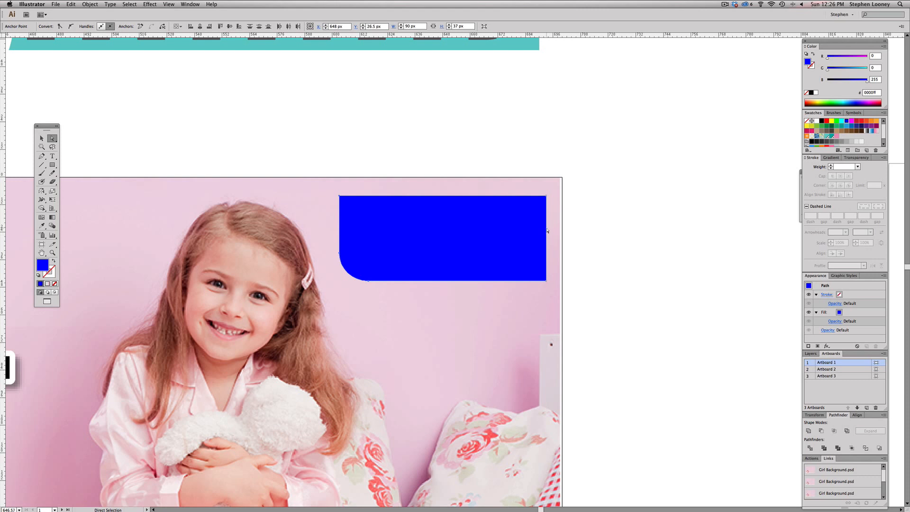
left_click_drag(548, 231, 551, 177)
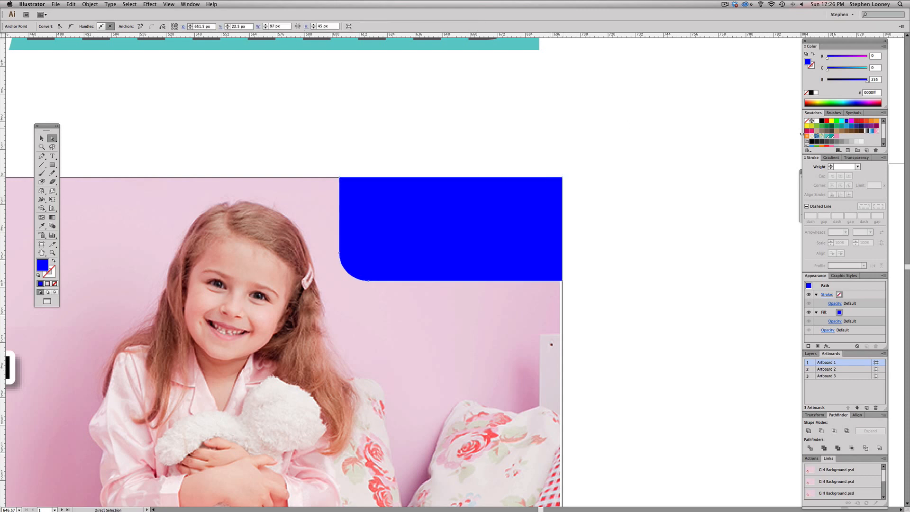
left_click(819, 142)
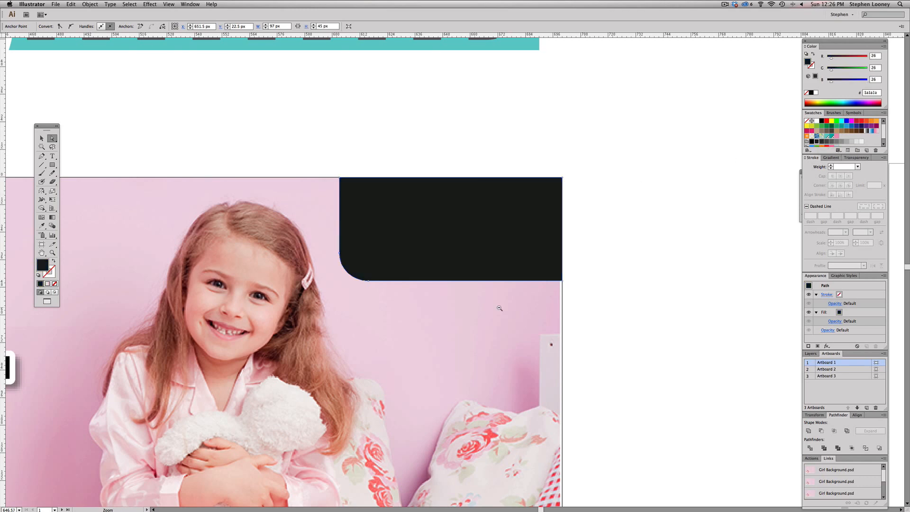
Bring the hidden In Store Only text in front of the dark tab.
left_click(485, 300, "alt+super")
left_click_drag(535, 297, 631, 328)
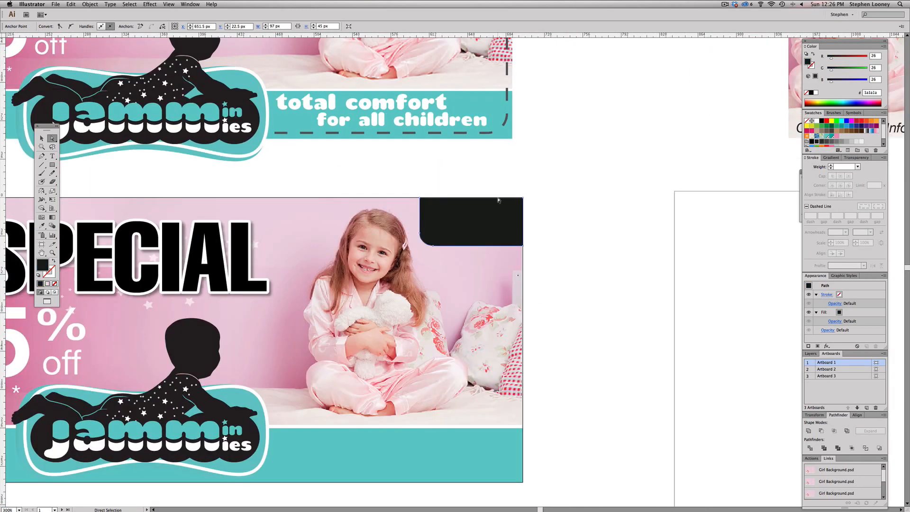
key("super")
left_click(487, 187, "super")
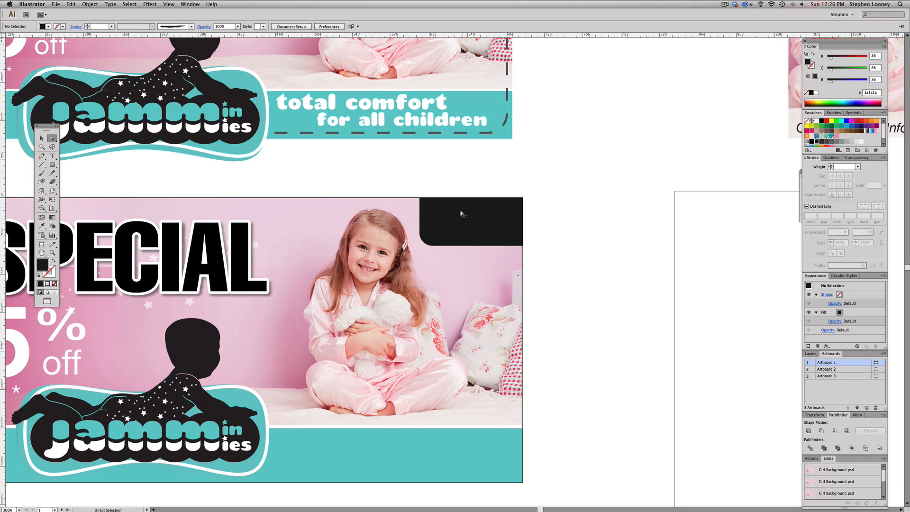
left_click(441, 220)
left_click(511, 204)
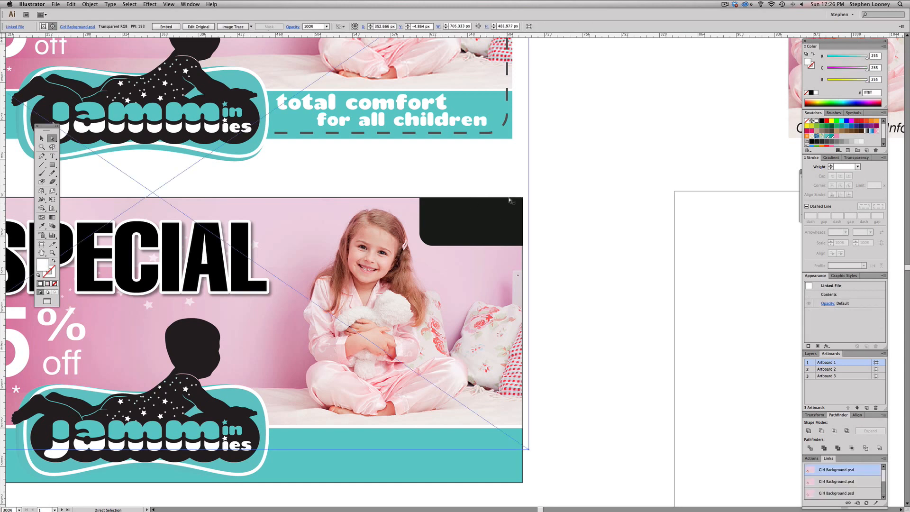
left_click(636, 208)
left_click(468, 222)
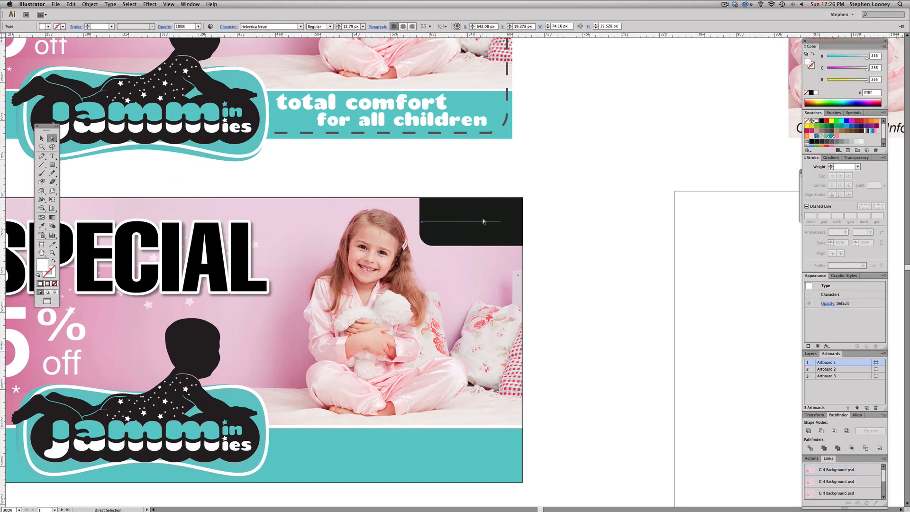
left_click(91, 4)
mouse_move(96, 20)
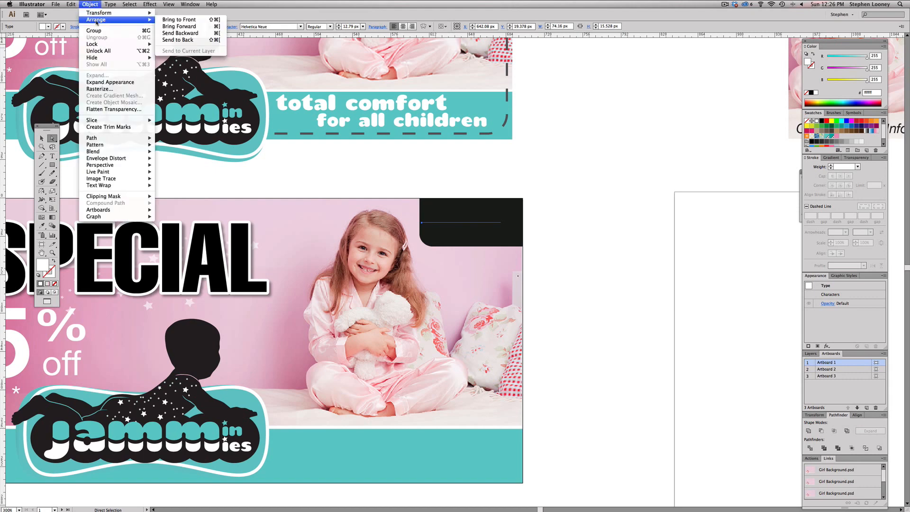
left_click(173, 21)
Adjust the In Store Only text's position within the dark tab and shift the tab up to about Y 16.5 px.
left_click_drag(442, 217, 447, 224)
left_click(602, 217)
left_click(459, 285, "alt+super")
left_click_drag(548, 291, 608, 295)
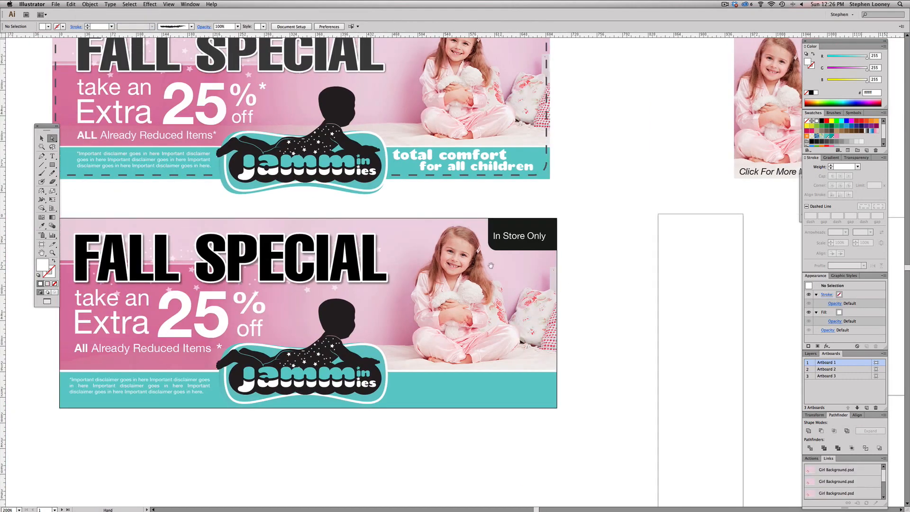
left_click(471, 266, "alt+super")
left_click_drag(611, 192, 682, 195)
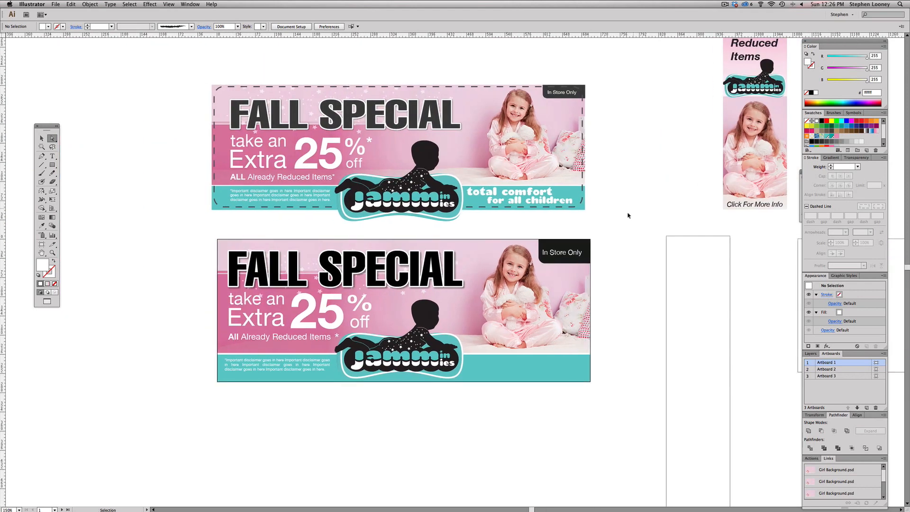
left_click(585, 254)
left_click_drag(586, 252, 553, 241)
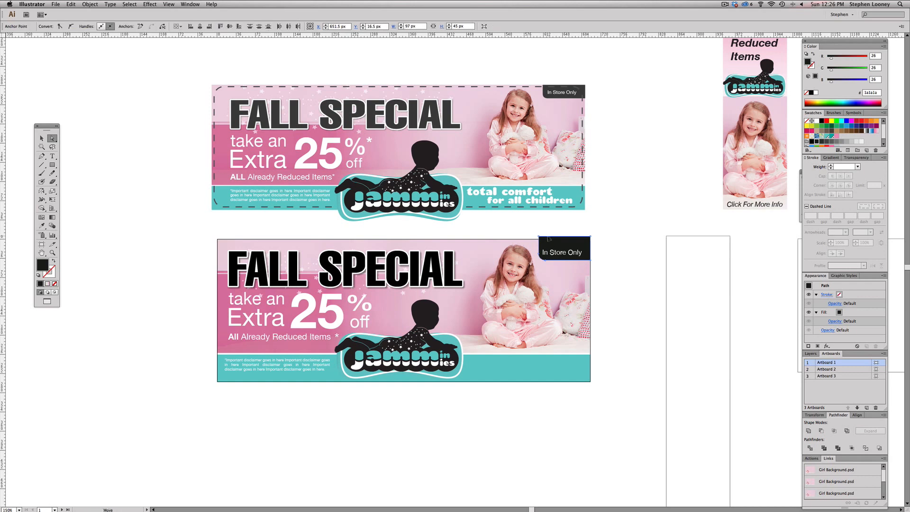
left_click(651, 214)
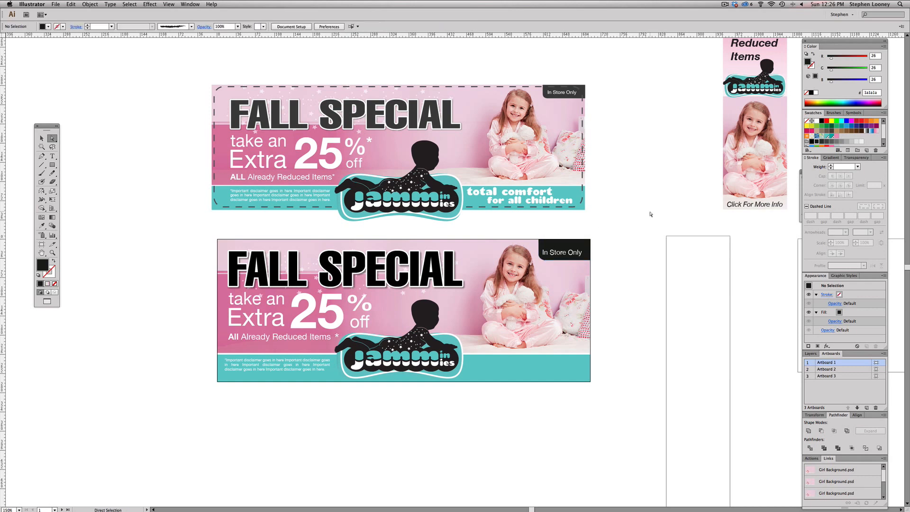
Copy both lines of the "total comfort for all children" tagline from the upper banner and paste them into the artwork.
scroll(651, 215, "left", 5)
scroll(651, 215, "down", 2)
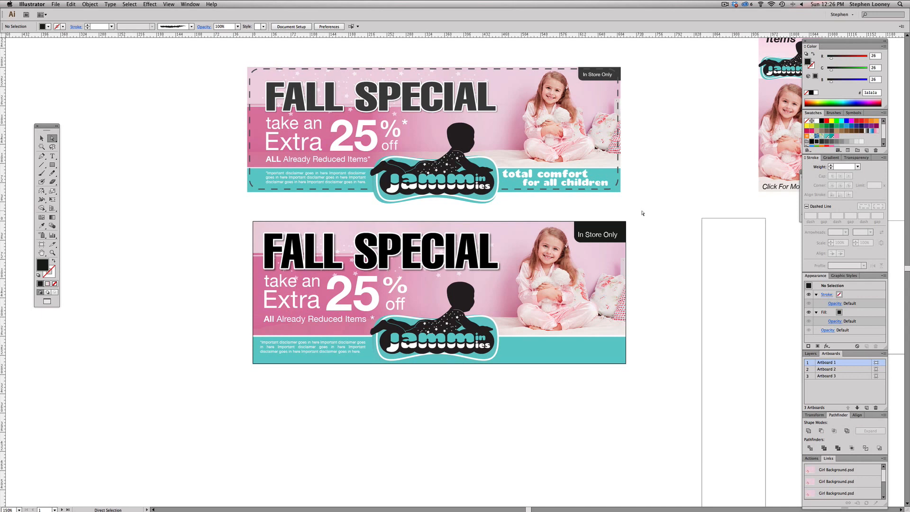
left_click(41, 138)
left_click(527, 179)
left_click_drag(527, 178, 529, 349)
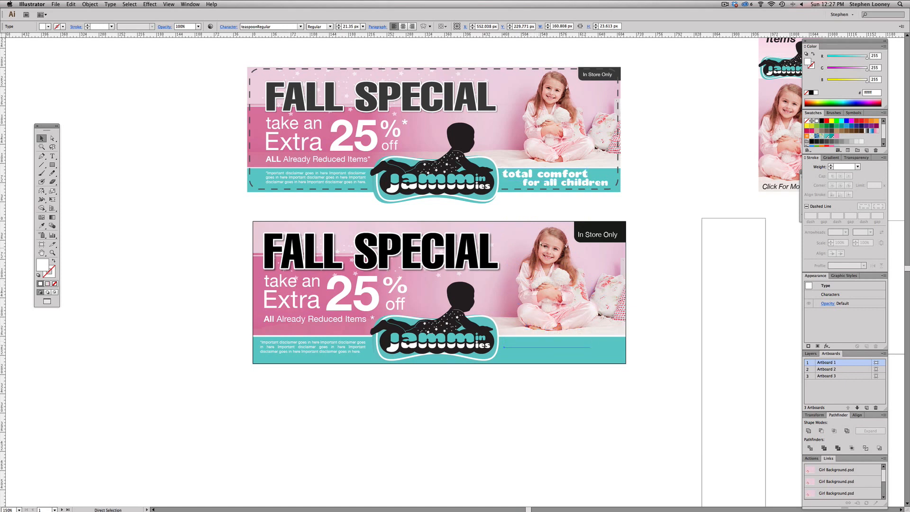
key("super+z")
left_click(533, 183, "shift")
key("super+x")
key("super+v")
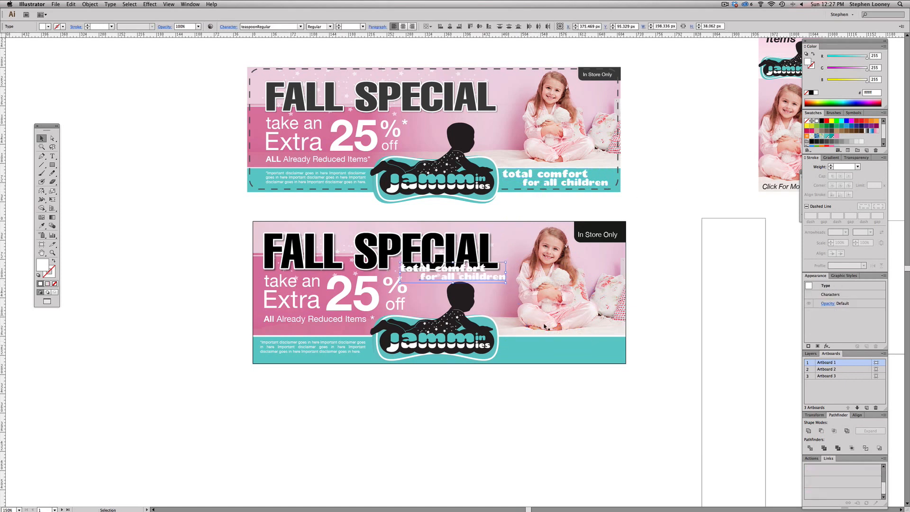
Move the pasted tagline onto the lower banner's teal band, to the right of the Jammin logo.
left_click_drag(478, 268, 585, 345)
left_click(654, 326)
left_click(557, 349)
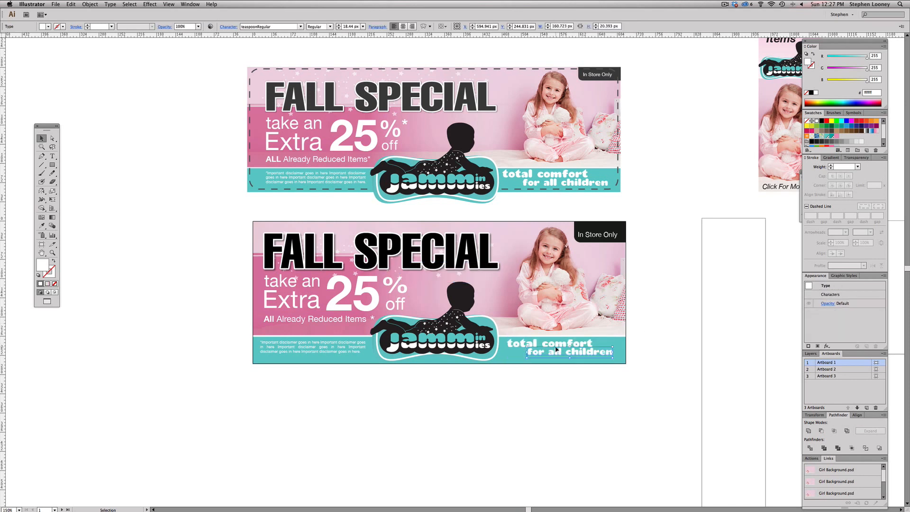
left_click(672, 331)
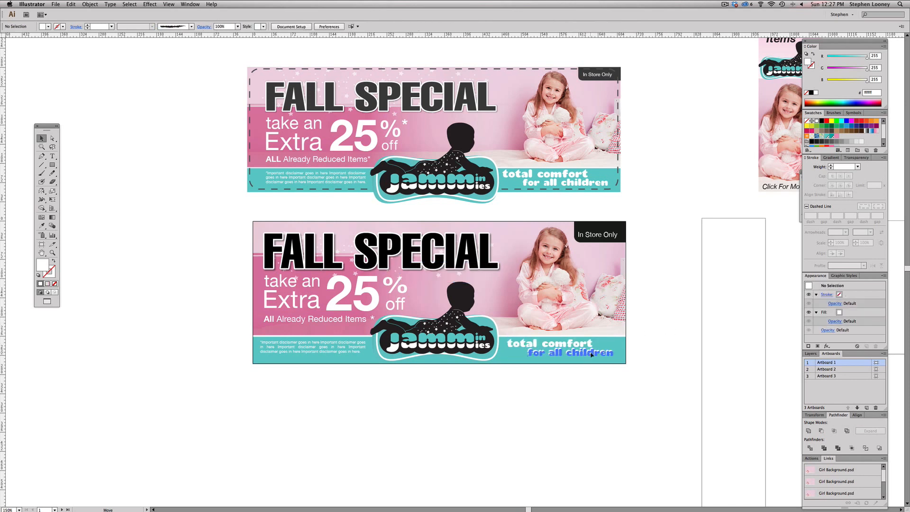
Move Artboard 3 over the small square Fall Special banner, at about X 1503 px and Y 124 px.
left_click_drag(657, 315, 649, 316)
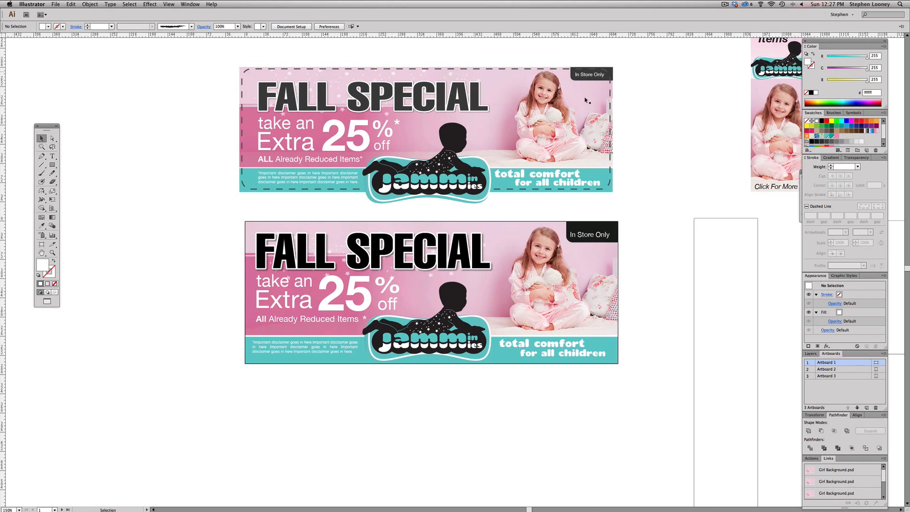
left_click(523, 234, "alt+super")
left_click_drag(519, 258, 481, 269)
left_click_drag(536, 210, 523, 205)
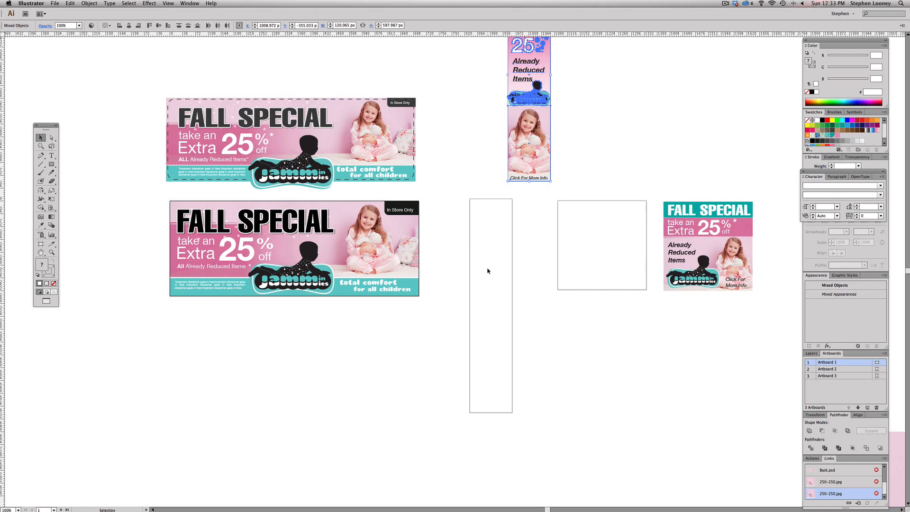
left_click(640, 134)
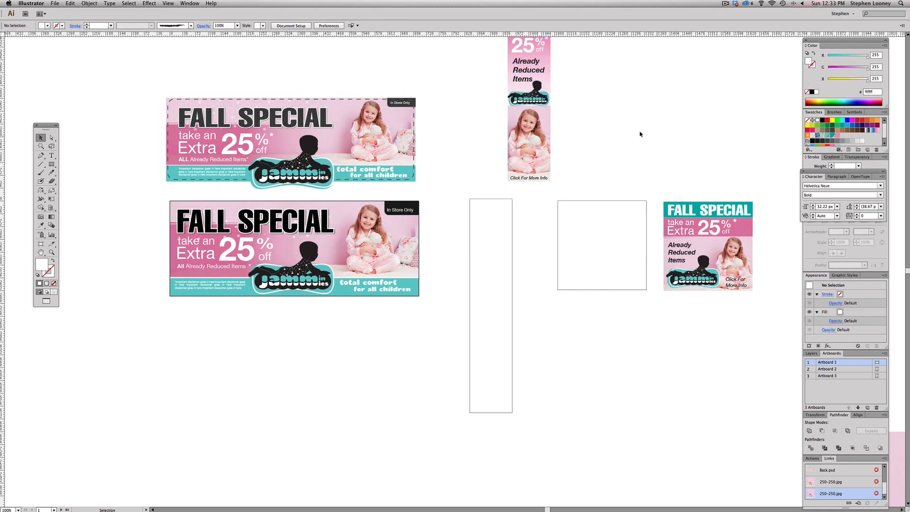
left_click(291, 26)
left_click(516, 163)
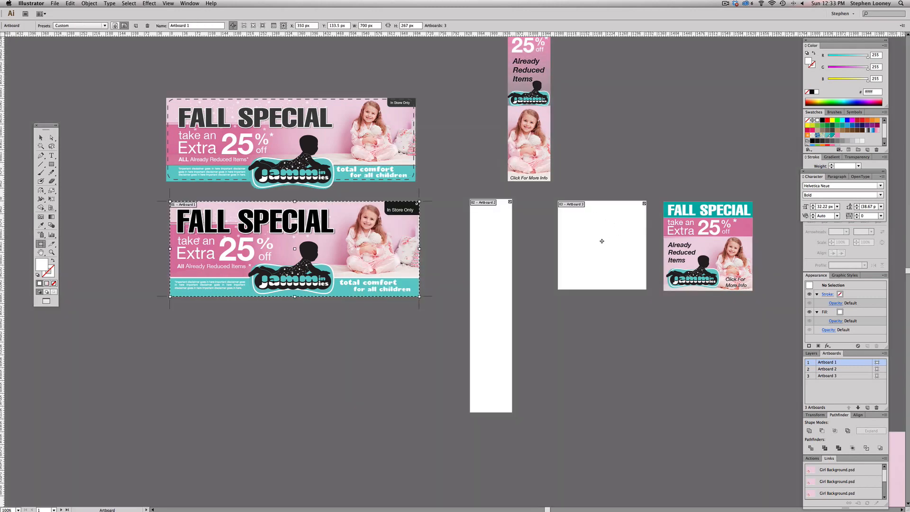
left_click_drag(594, 243, 698, 243)
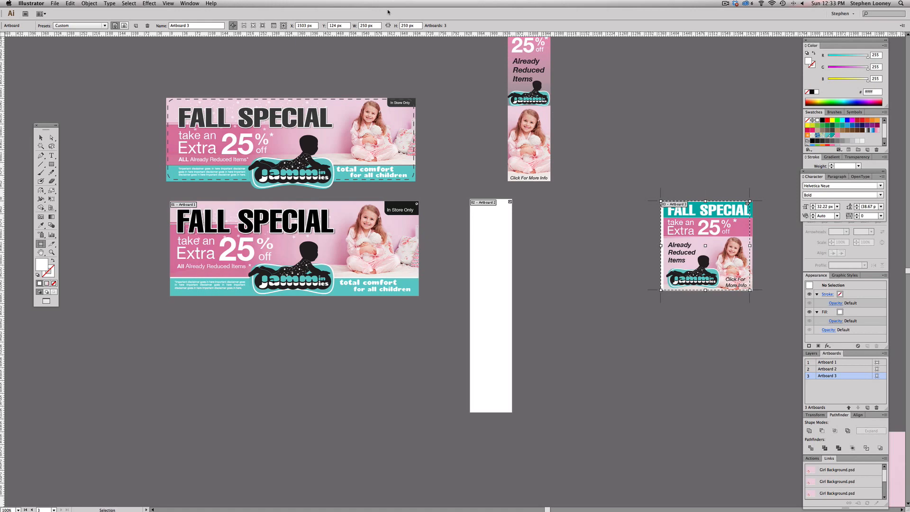
left_click(41, 137)
Move the square banner below its blank artboard and the tall banner to the right of the tall blank artboard.
left_click_drag(639, 192, 789, 312)
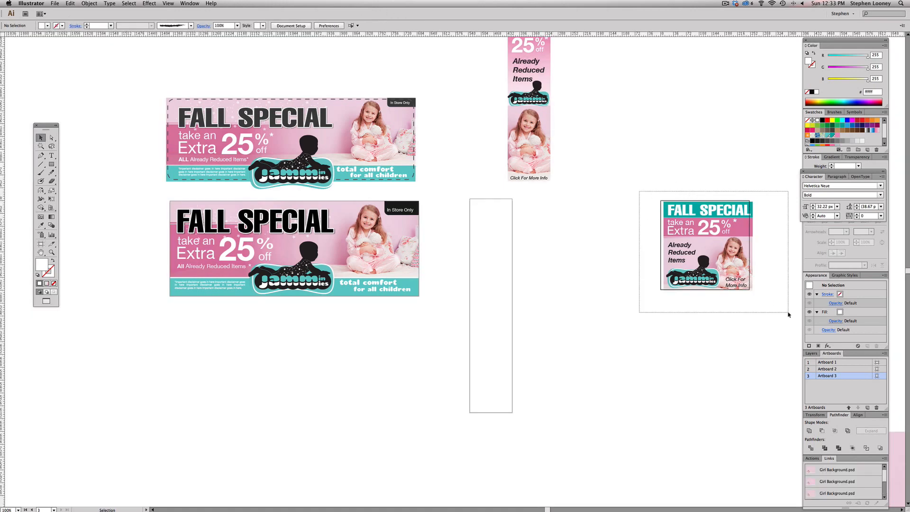
left_click_drag(699, 205, 702, 300)
left_click_drag(592, 214, 477, 37)
left_click_drag(530, 74, 563, 305)
left_click(553, 186)
left_click_drag(553, 185, 535, 77)
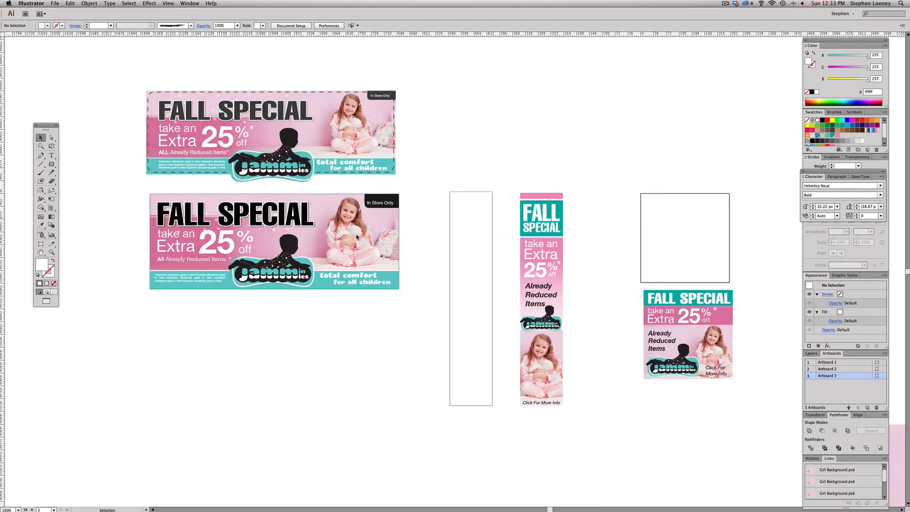
Place the Girl Background.psd photo so that it overlaps the lower end of the tall blank artboard.
left_click_drag(544, 353, 410, 328)
key("super+minus")
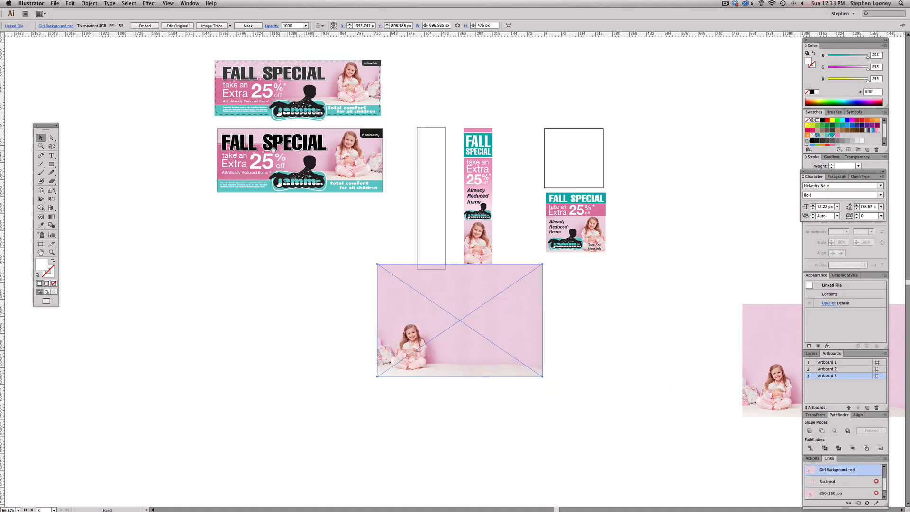
left_click_drag(218, 110, 672, 456)
left_click_drag(530, 313, 549, 356)
left_click_drag(452, 357, 448, 327)
left_click_drag(470, 321, 470, 333)
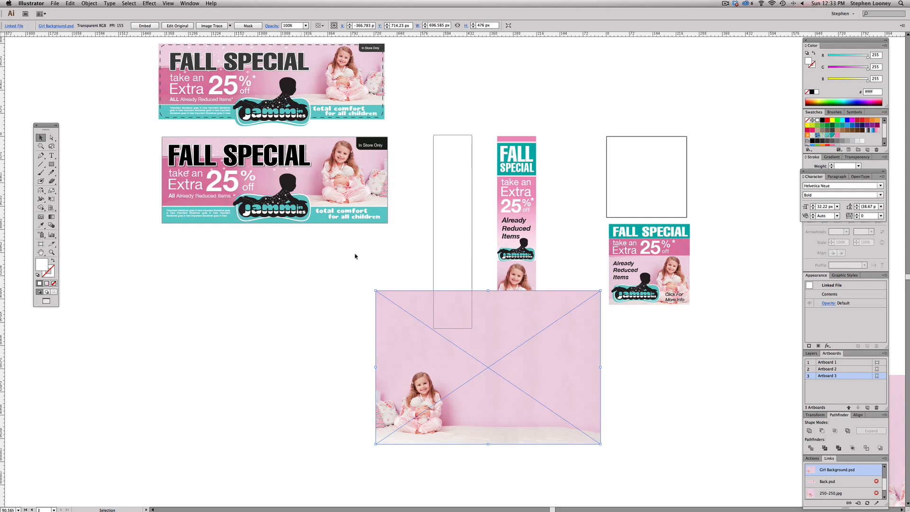
Mirror the girl photo horizontally and set it behind the lower part of the tall blank artboard.
key("o")
left_click_drag(758, 296, 401, 296)
key("v")
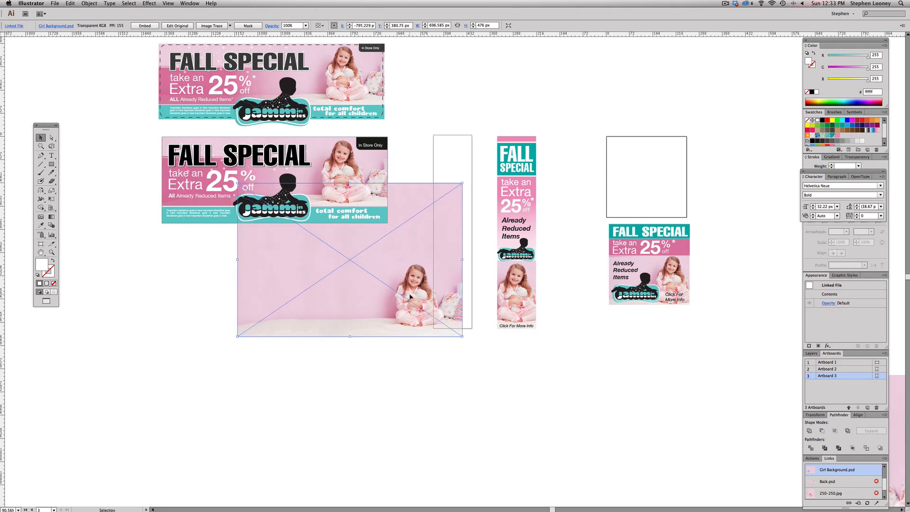
Draw a rectangle about 122 by 250 px over the lower part of Artboard 2.
left_click(53, 164)
left_click_drag(434, 248, 473, 328)
left_click(41, 137)
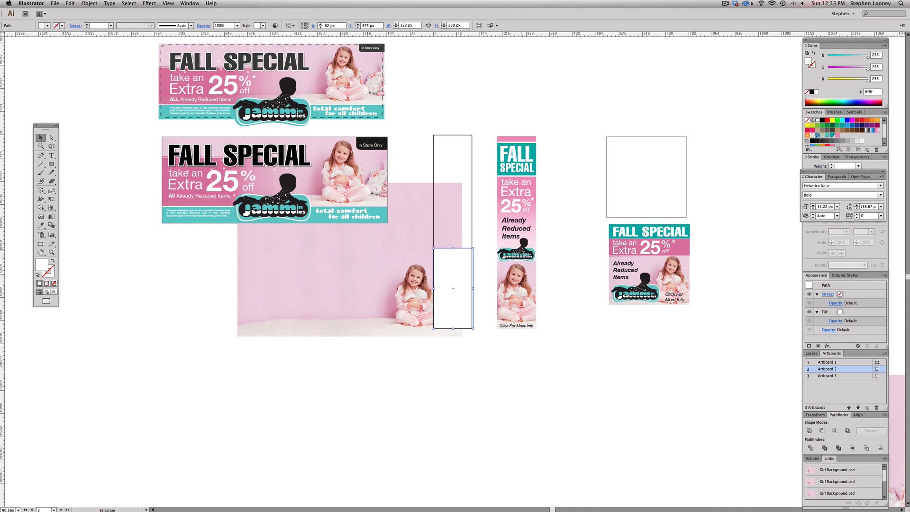
On the finished tall banner, set the logo aside, raise the photo's upper edge slightly, and put the logo back over the seam.
left_click_drag(513, 258, 561, 247)
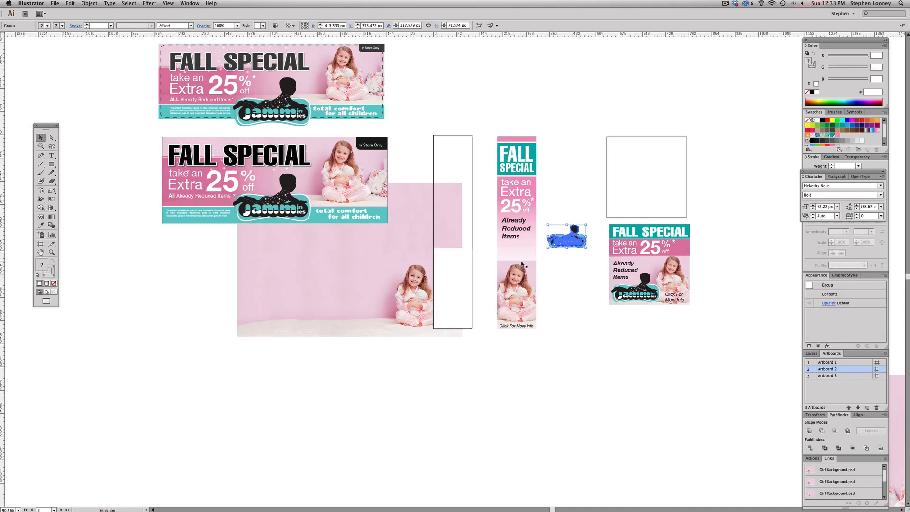
key("a")
left_click(506, 260)
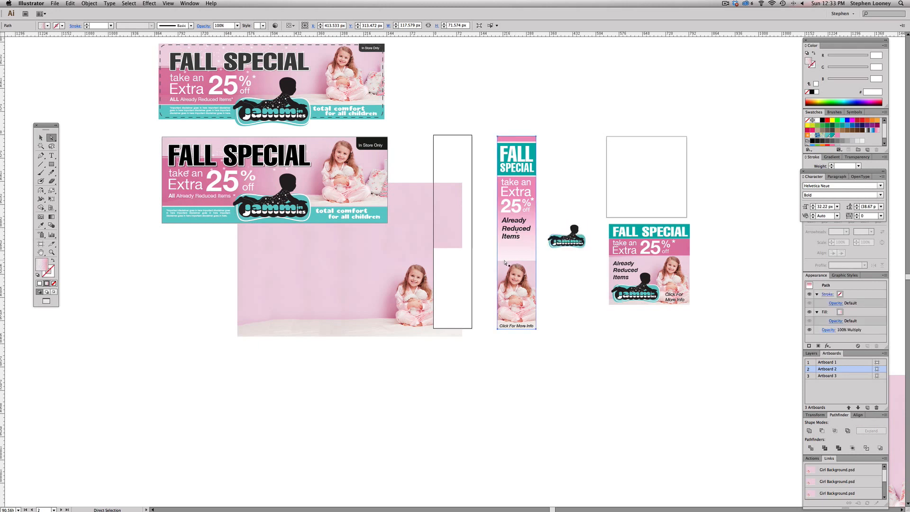
left_click(564, 260)
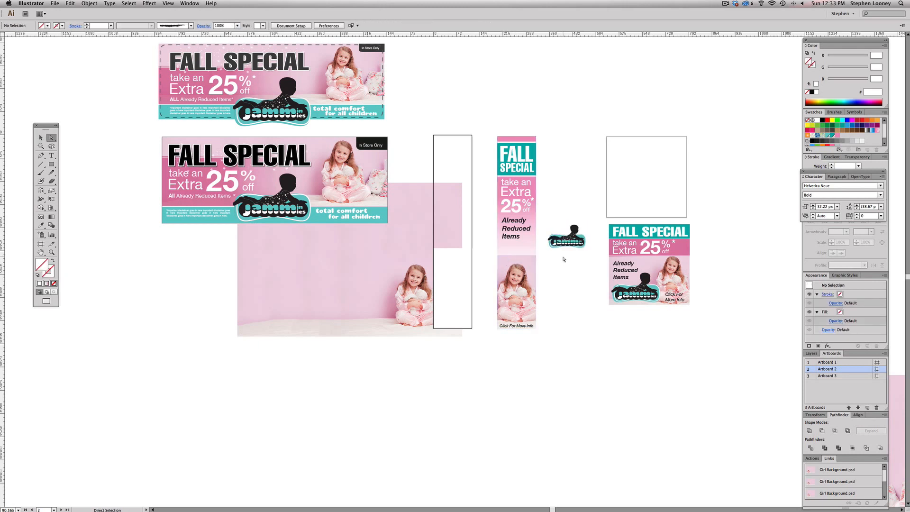
key("v")
left_click_drag(566, 239, 516, 254)
left_click(575, 244)
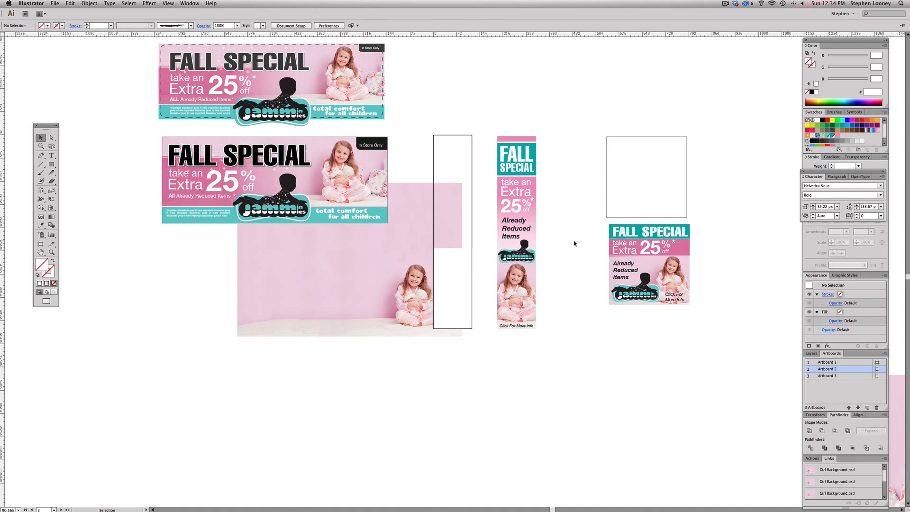
Mask the girl photo with the new rectangle and shift the photo inside the mask until the girl fills it.
left_click(447, 257)
left_click(444, 241)
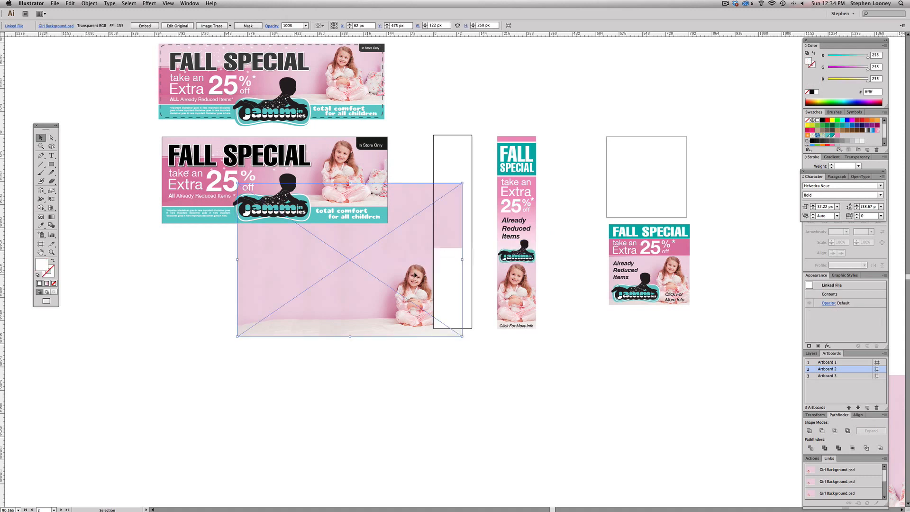
left_click(452, 276, "shift")
right_click(452, 277)
left_click(482, 361)
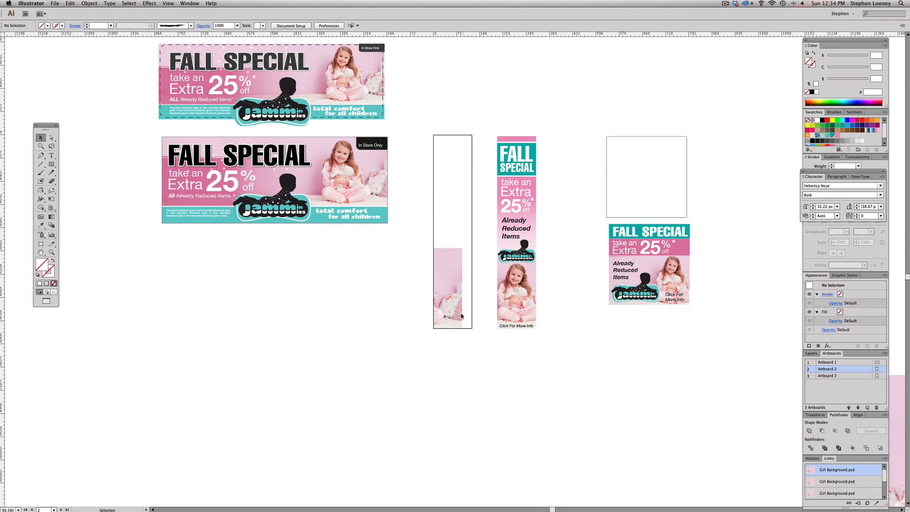
key("a")
mouse_move(454, 303)
left_mouse_down()
mouse_move(476, 301)
mouse_move(467, 299)
left_mouse_up()
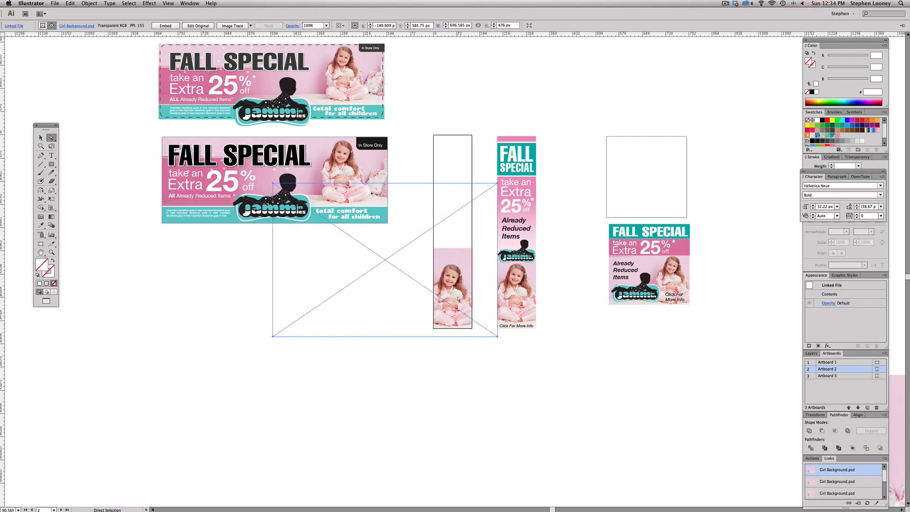
Align the photo mask's right and left edges with the tall artboard's sides, making the mask 120 px wide.
left_click_drag(392, 211, 535, 400)
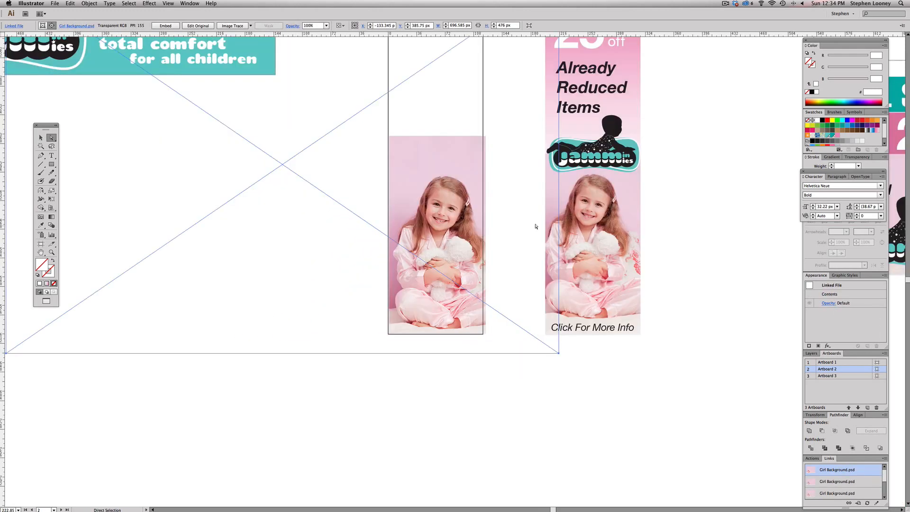
left_click(485, 153)
left_click_drag(485, 154, 483, 154)
key("super+space")
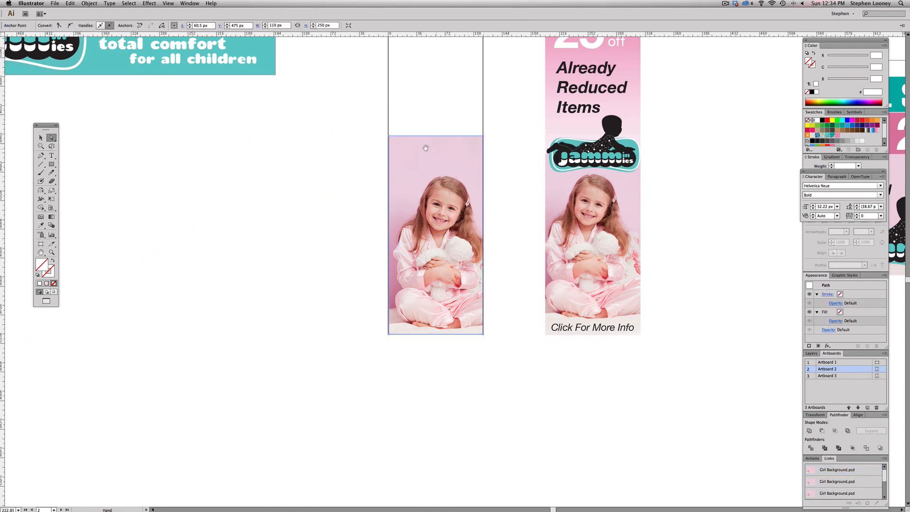
left_click_drag(380, 169, 418, 184)
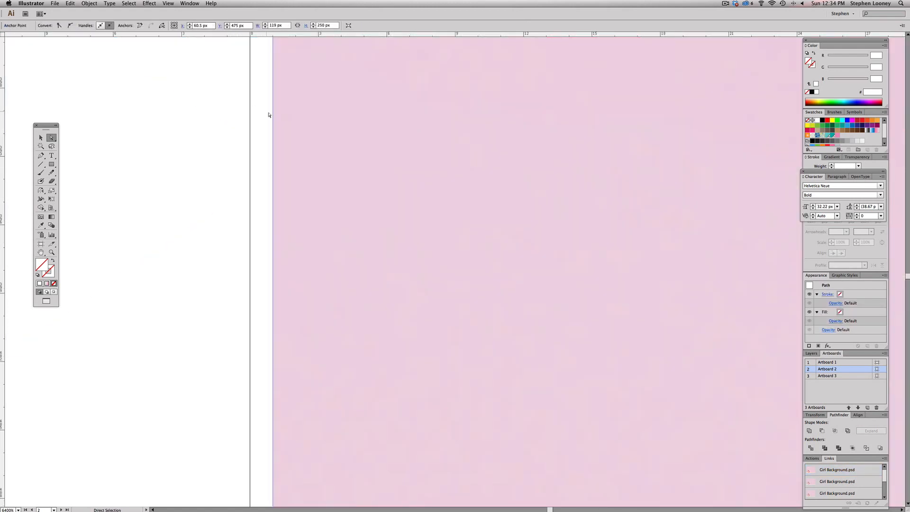
left_click(491, 270, "alt+super")
left_click(491, 269, "alt+super")
left_click(491, 270, "alt+super")
left_click(490, 270, "alt+super")
left_click(490, 267, "alt+super")
left_click(490, 267, "alt+super")
left_click(490, 267, "alt+super")
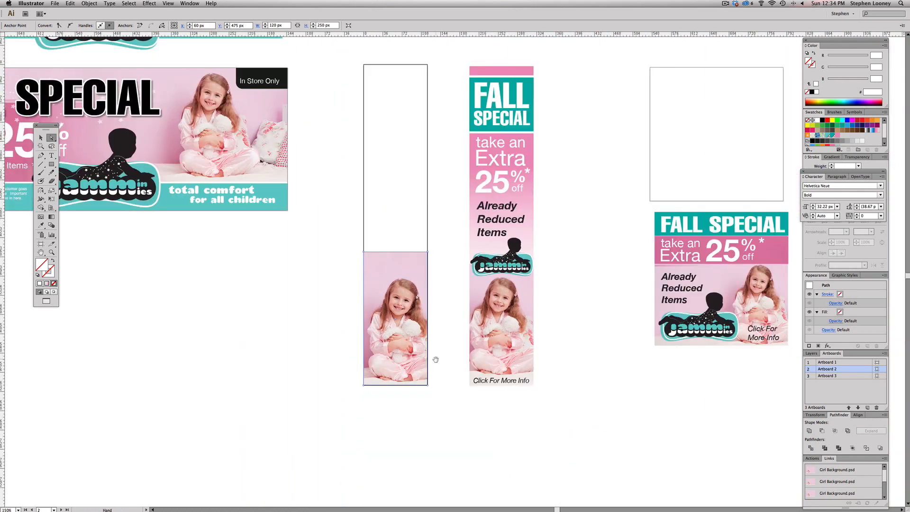
left_click(439, 398)
Copy the Click For More Info text in front of the photo's lower end and nudge the masked photo slightly upward.
left_click_drag(411, 358, 408, 355)
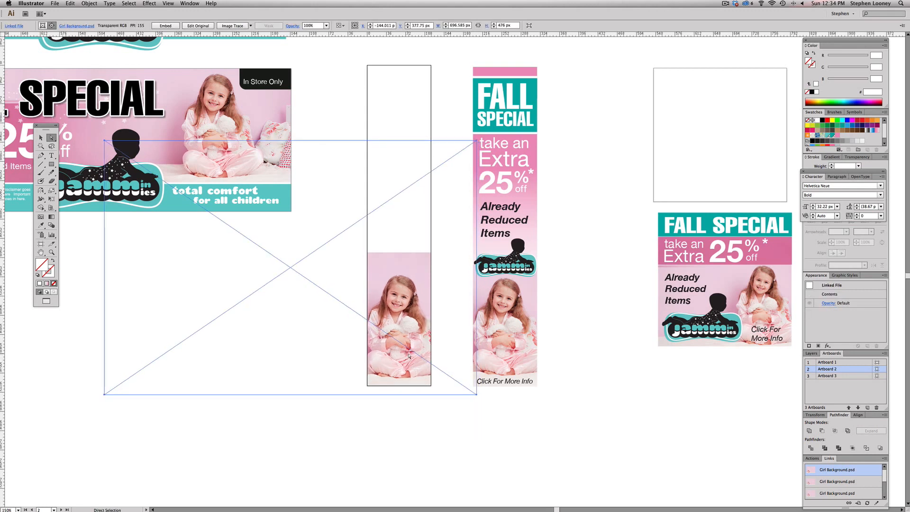
left_click(508, 384)
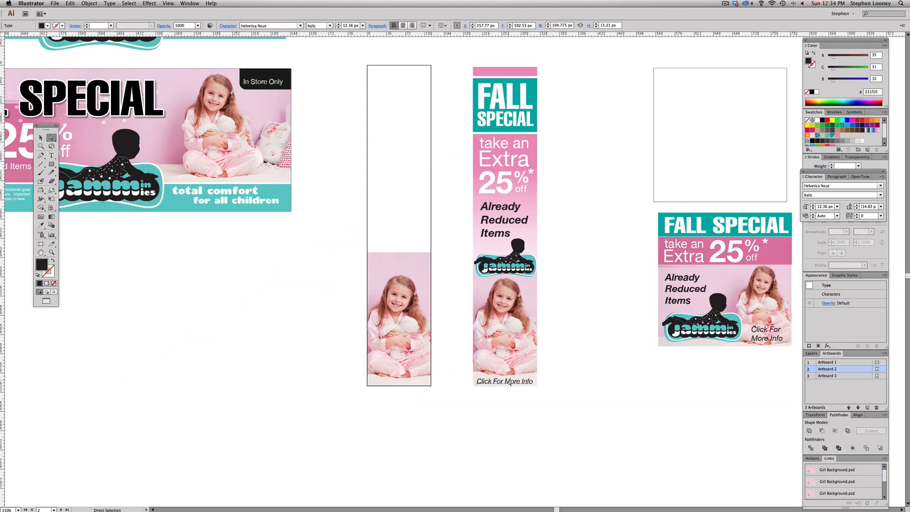
left_click_drag(510, 383, 404, 383)
left_click(89, 3)
mouse_move(109, 18)
left_click(185, 19)
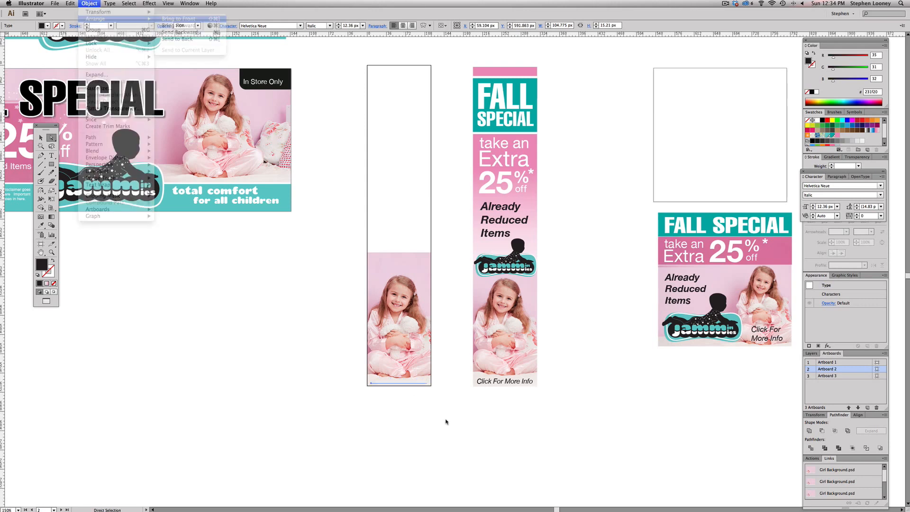
left_click(443, 446)
left_click(407, 352)
left_click_drag(407, 352, 407, 350)
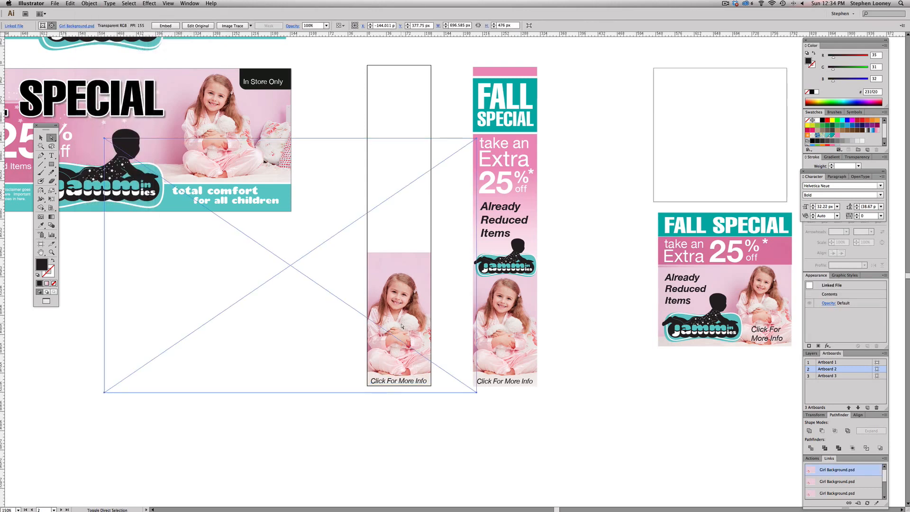
left_click(432, 400)
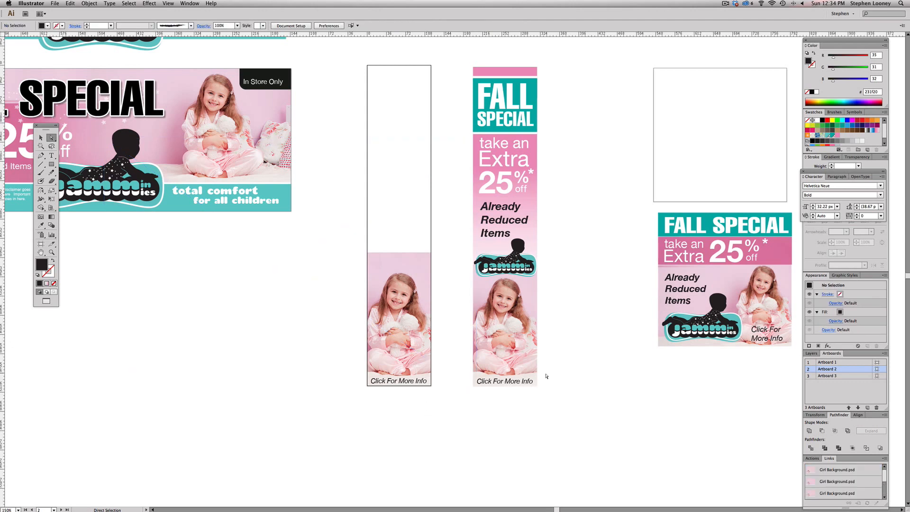
scroll(438, 327, "up", 2)
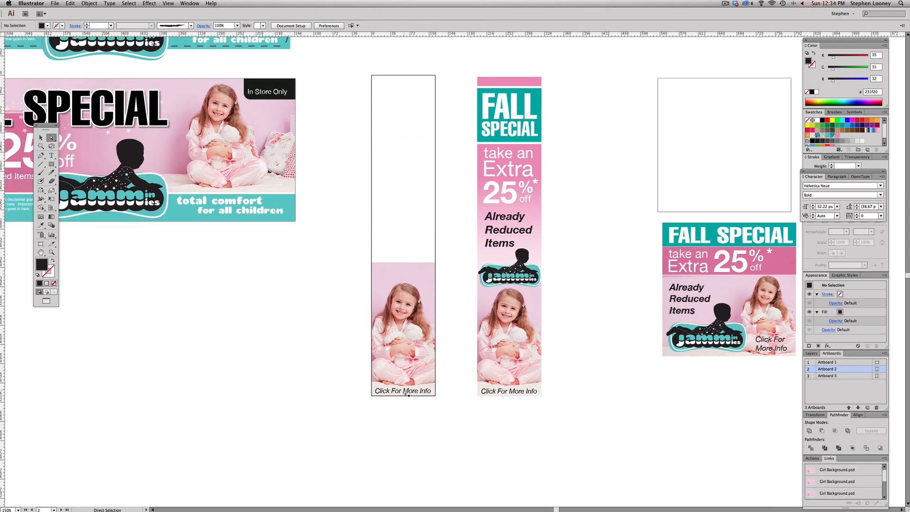
left_click_drag(406, 393, 407, 375)
left_click(421, 418)
key("super+z")
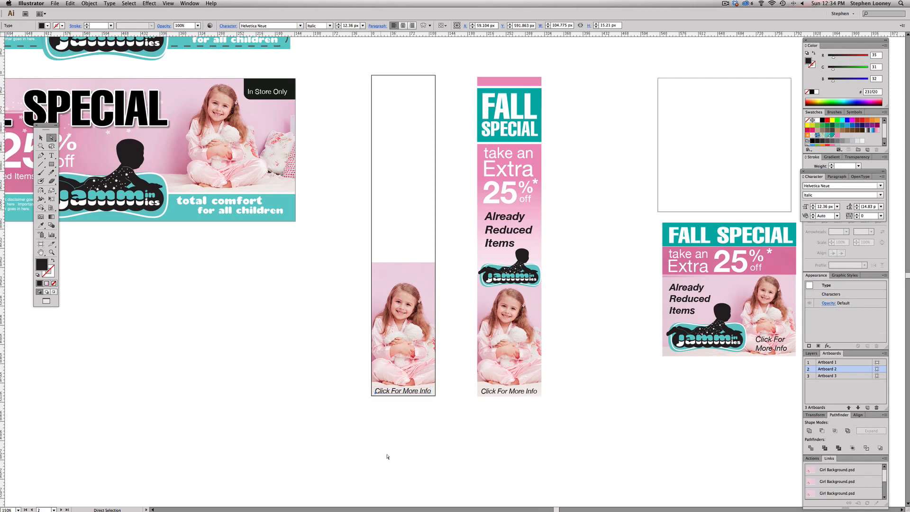
left_click(396, 436)
Copy the Jammin logo from the finished tall banner onto the upper edge of the photo on Artboard 2.
left_click_drag(416, 250, 438, 305)
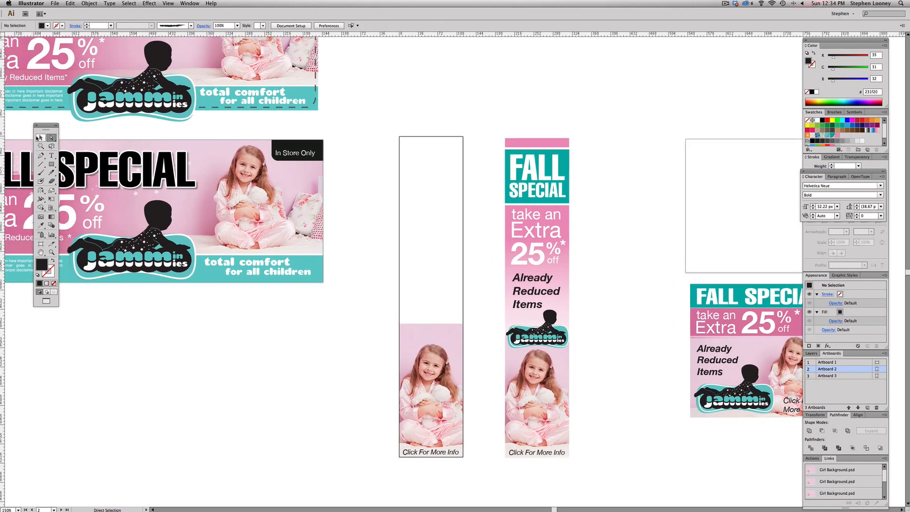
key("super+minus")
left_click_drag(434, 311, 437, 321)
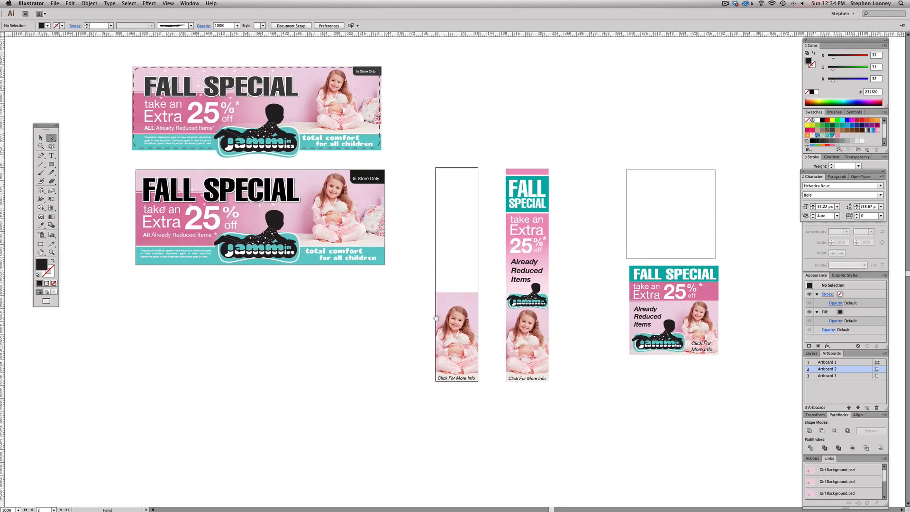
left_click(40, 138)
left_click_drag(377, 265, 396, 268)
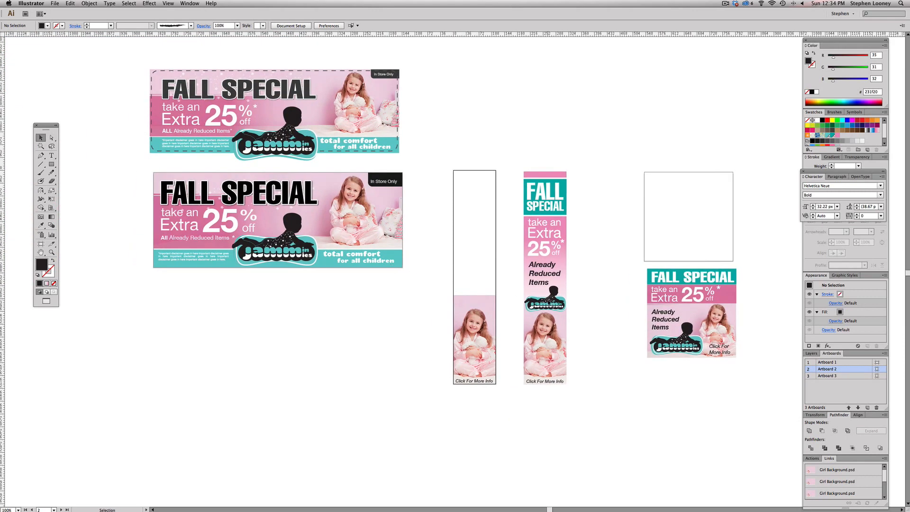
left_click(551, 303)
left_click_drag(551, 304, 480, 302)
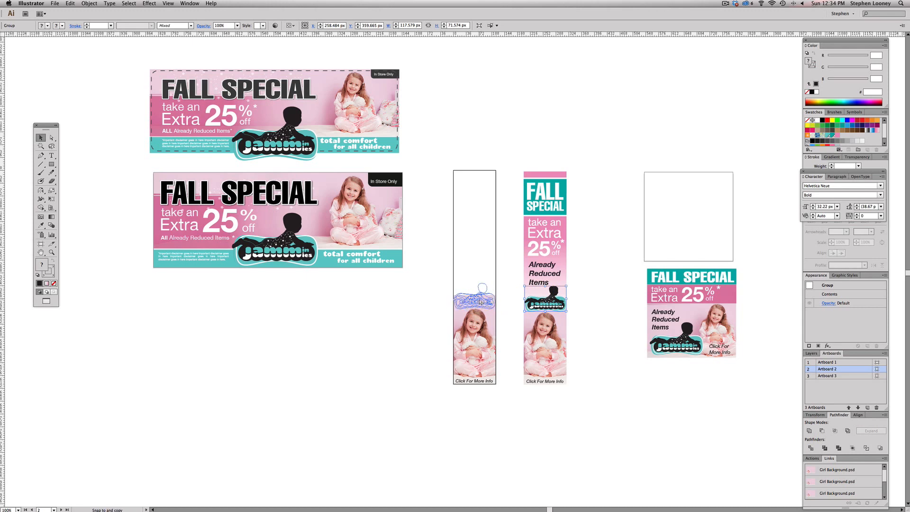
left_click(498, 308)
Bring the Jammin logo on Artboard 2 to the front of the girl photo.
left_click(483, 291)
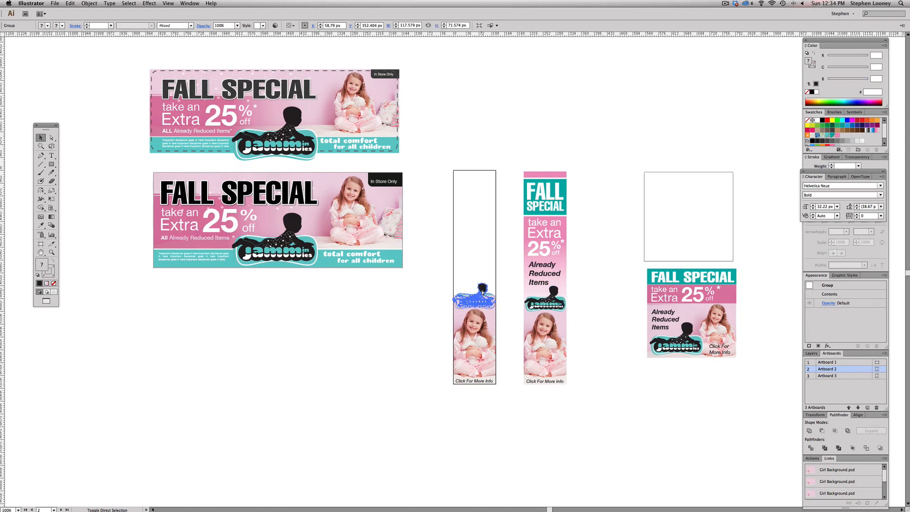
left_click(89, 3)
mouse_move(92, 19)
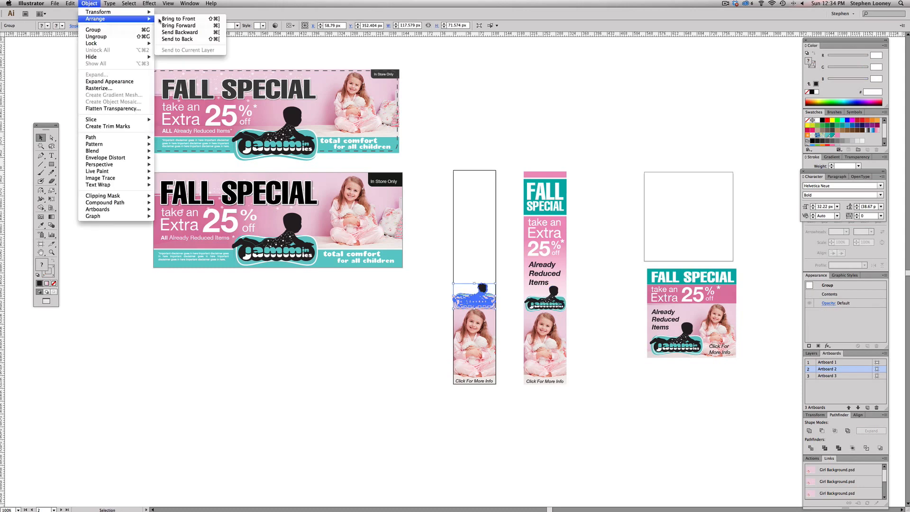
left_click(187, 18)
left_click_drag(445, 270, 495, 344)
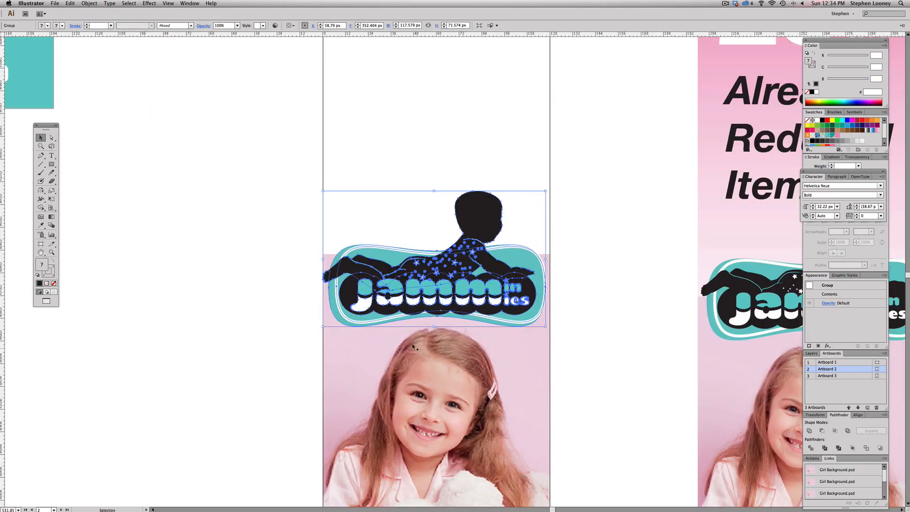
left_click(664, 303)
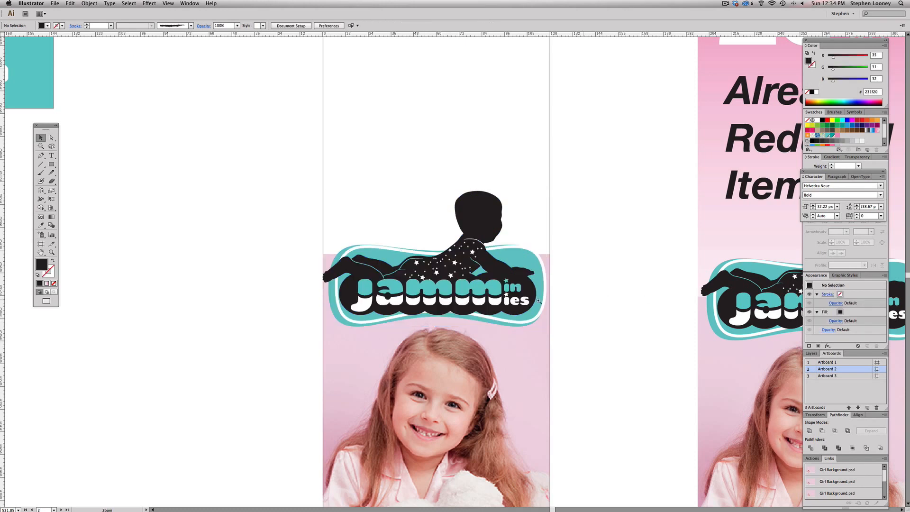
left_click(518, 302, "alt+super")
left_click(518, 302, "alt+super")
left_click(475, 298, "alt+super")
left_click_drag(401, 229, 407, 255)
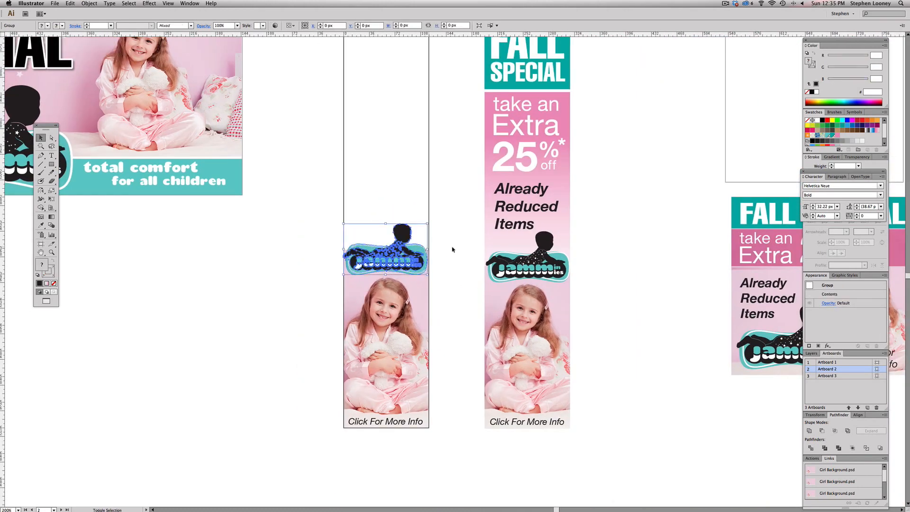
Select the girl photo on Artboard 2 and check the edge of its mask beside the Jammin logo.
key("a")
left_click(423, 284)
left_click(429, 255)
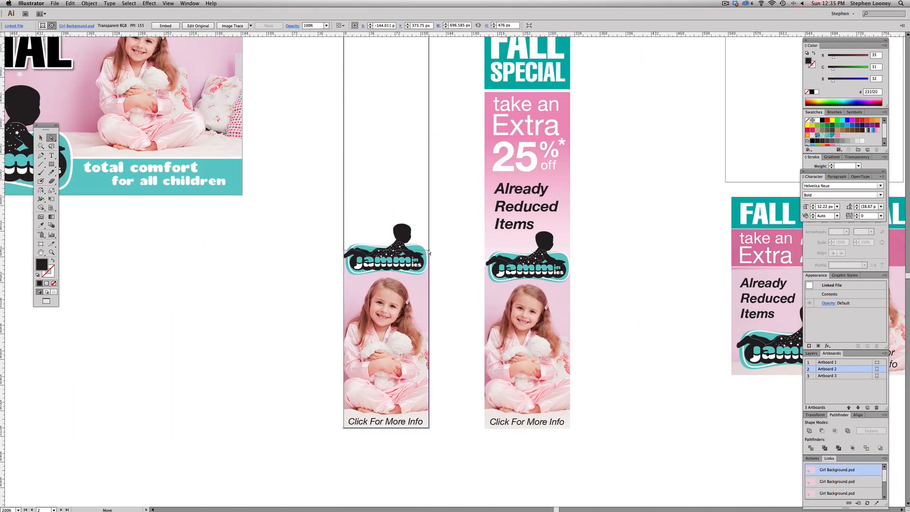
left_click(442, 244)
left_click_drag(426, 259, 448, 266)
left_click(443, 244, "alt+super")
Copy the pink gradient rectangle from the lower horizontal banner and rotate it upright onto the upper end of Artboard 2.
left_click(41, 138)
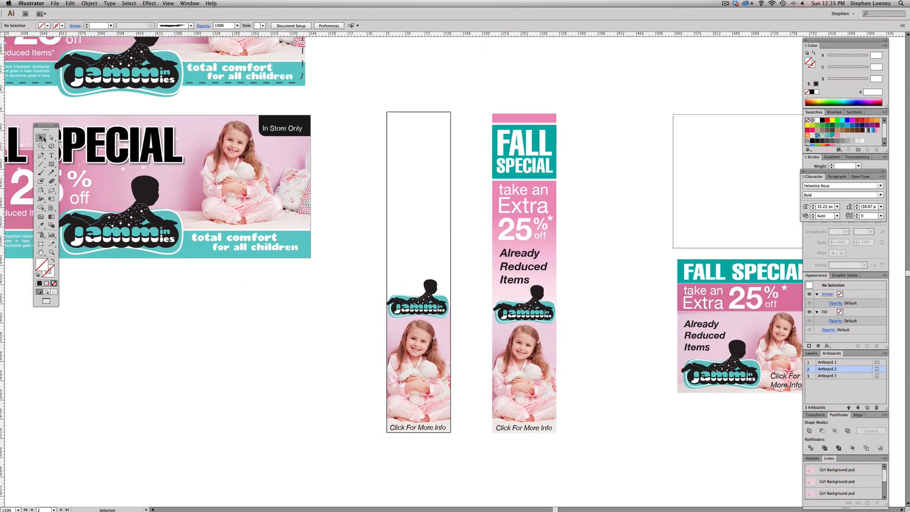
left_click_drag(434, 93, 457, 129)
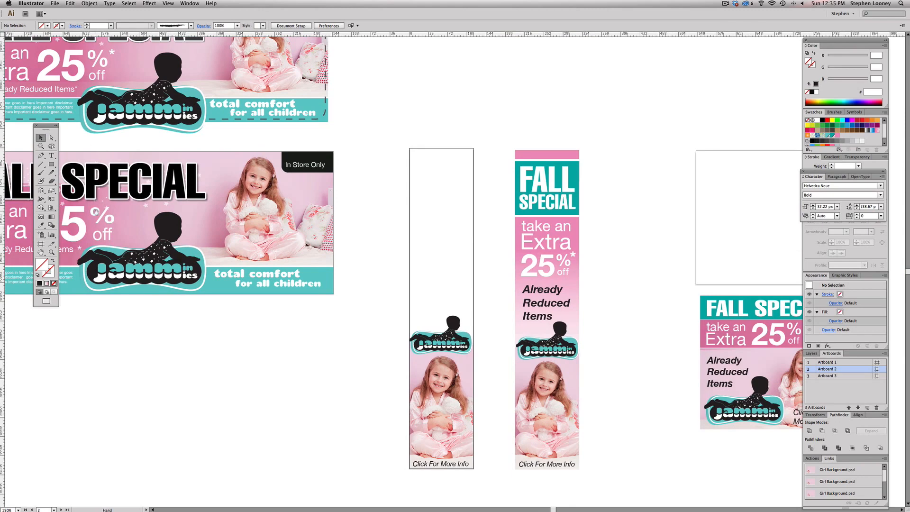
left_click_drag(132, 218, 222, 207)
left_click(516, 238, "alt+super")
key("a")
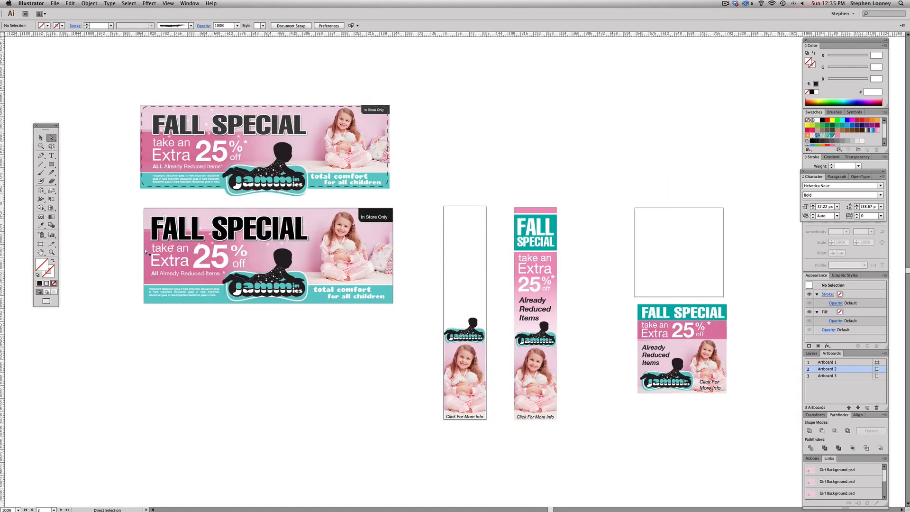
left_click(149, 250)
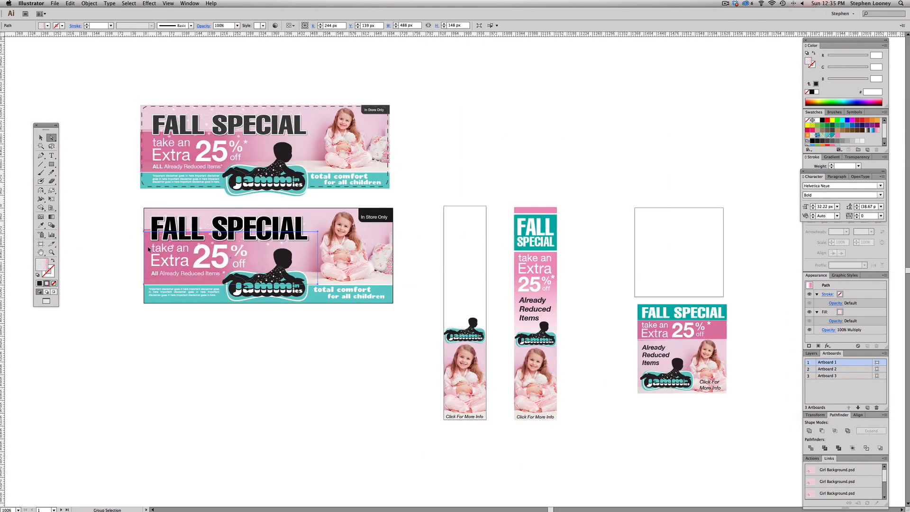
left_click_drag(149, 250, 427, 250)
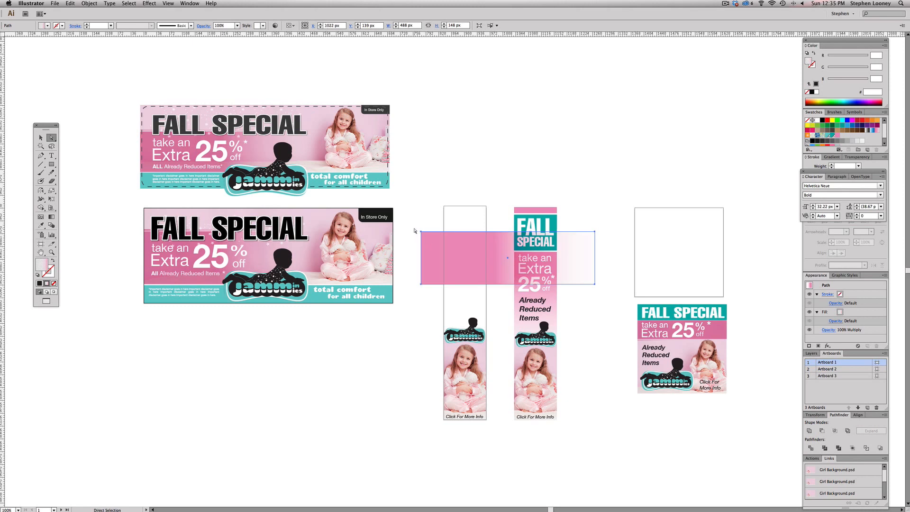
key("e")
left_click_drag(426, 214, 472, 238)
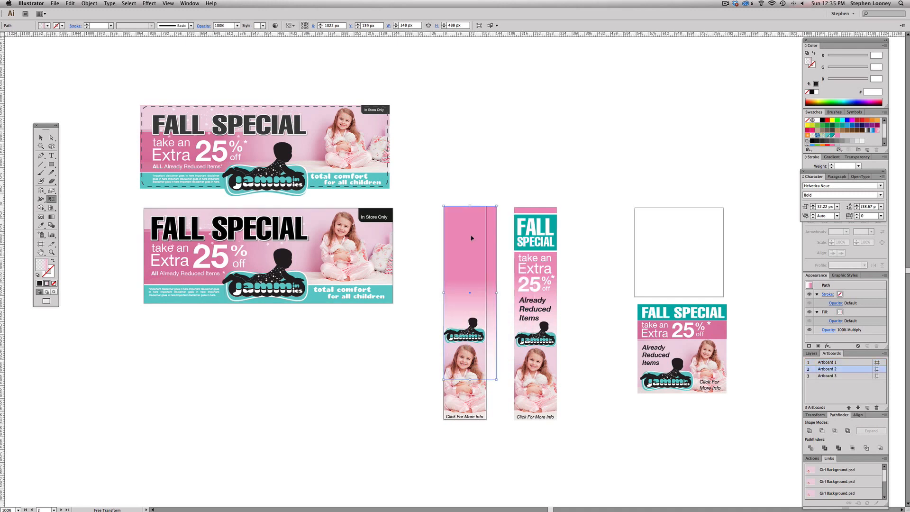
Set the gradient rectangle's width to 120 px and align it with the sides of the tall artboard.
left_click(414, 26)
type("120")
left_click(41, 138)
left_click(456, 199)
left_click_drag(458, 217, 454, 218)
left_click(463, 197)
left_click_drag(378, 169, 608, 425)
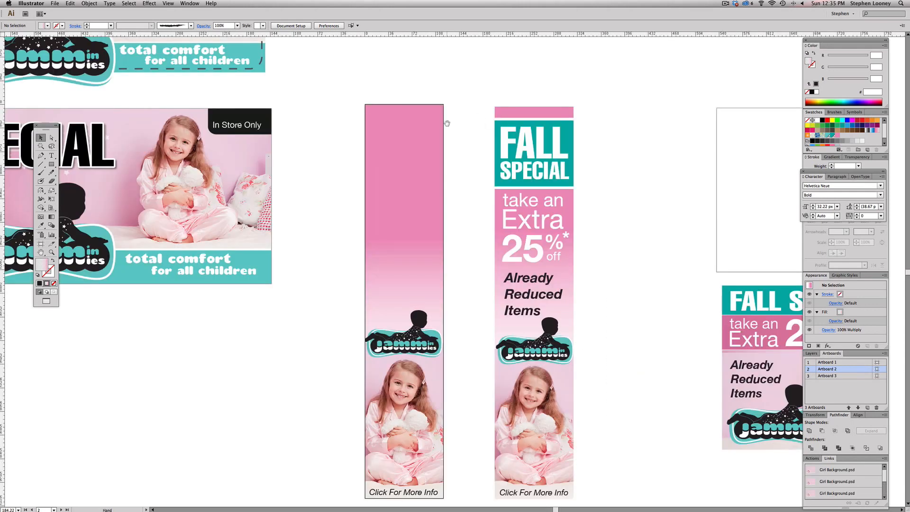
scroll(445, 122, "left", 2)
left_click(174, 3)
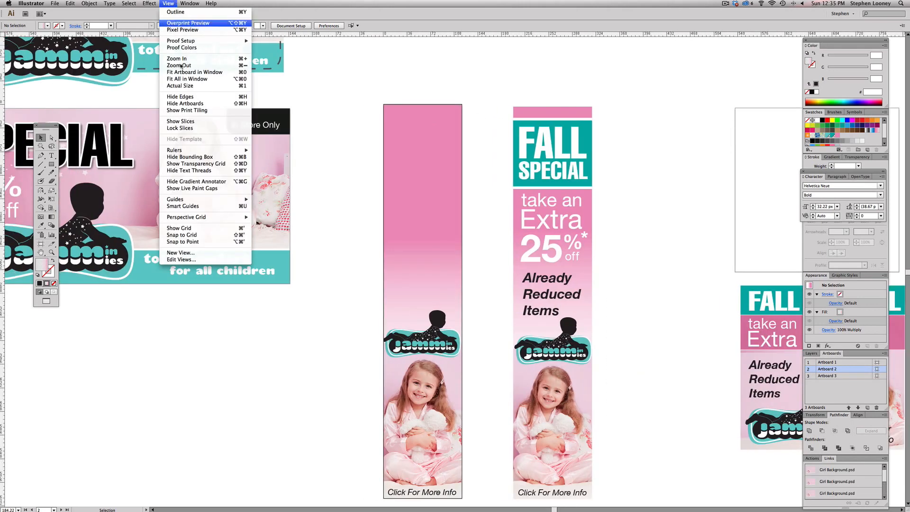
mouse_move(196, 218)
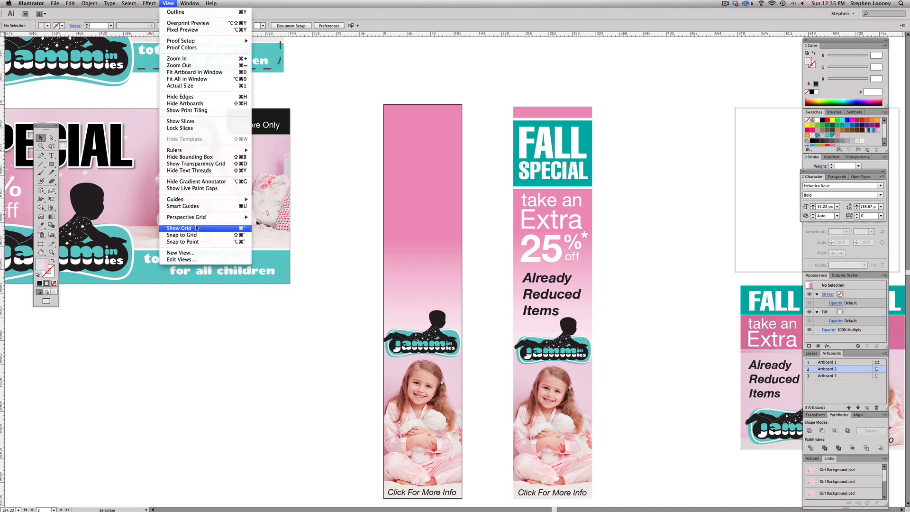
left_click(207, 242)
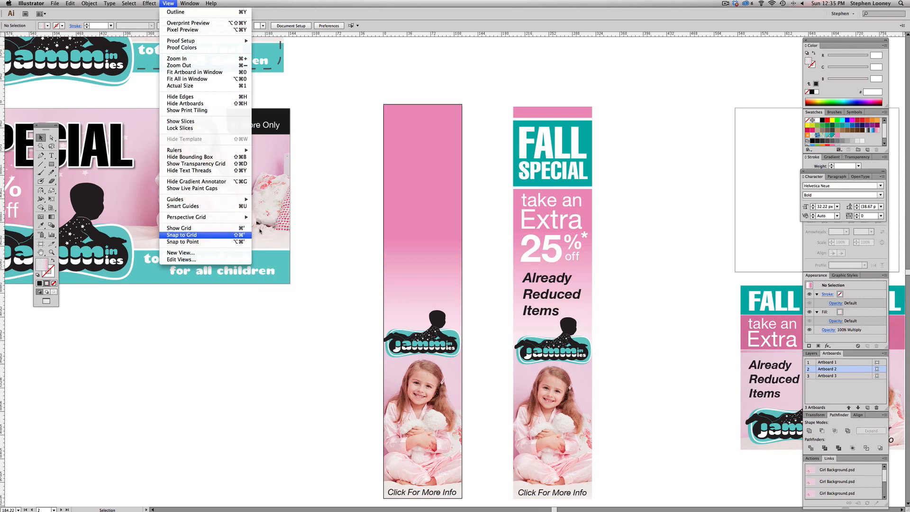
Shorten the gradient rectangle from its lower edge to about 394 px high, ending near the girl's head.
left_click(402, 128)
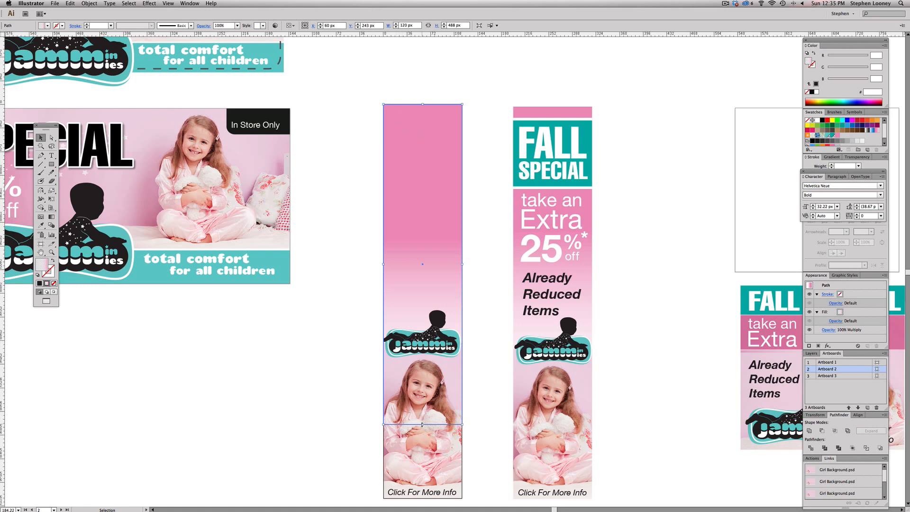
left_click_drag(422, 424, 422, 362)
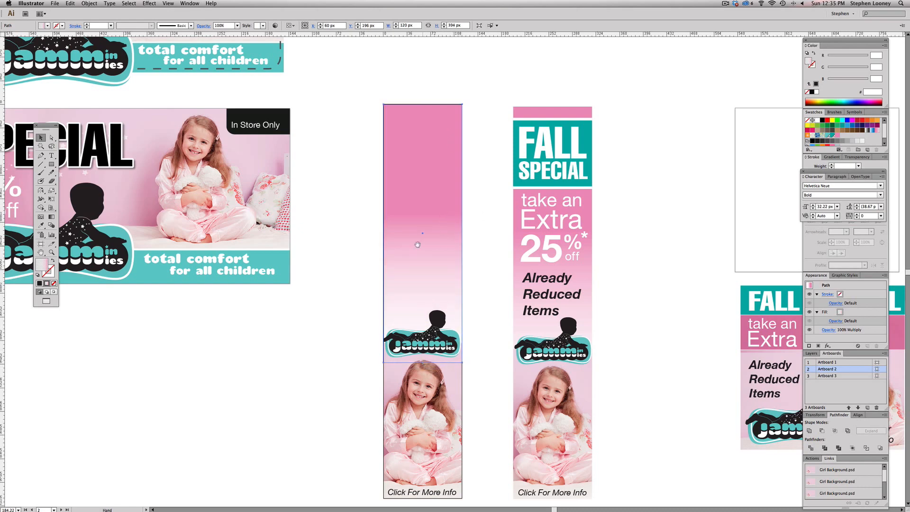
key("super+minus")
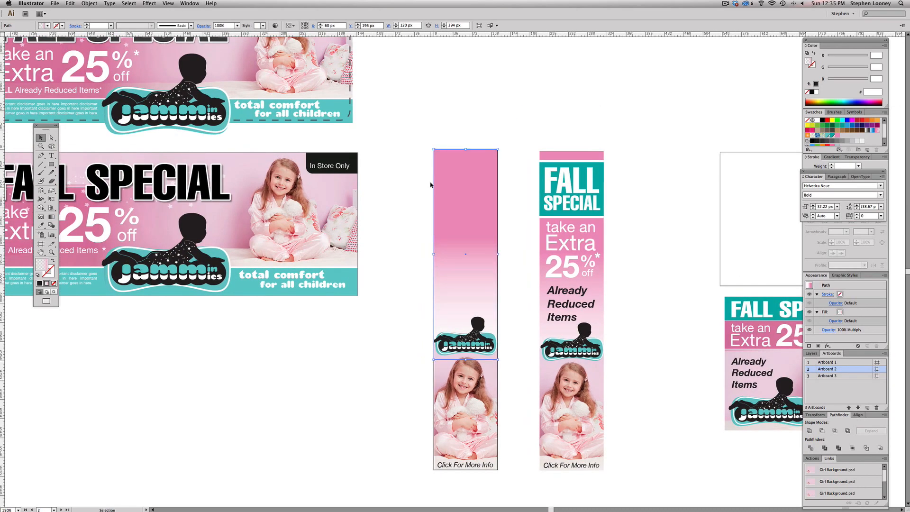
left_click(429, 116)
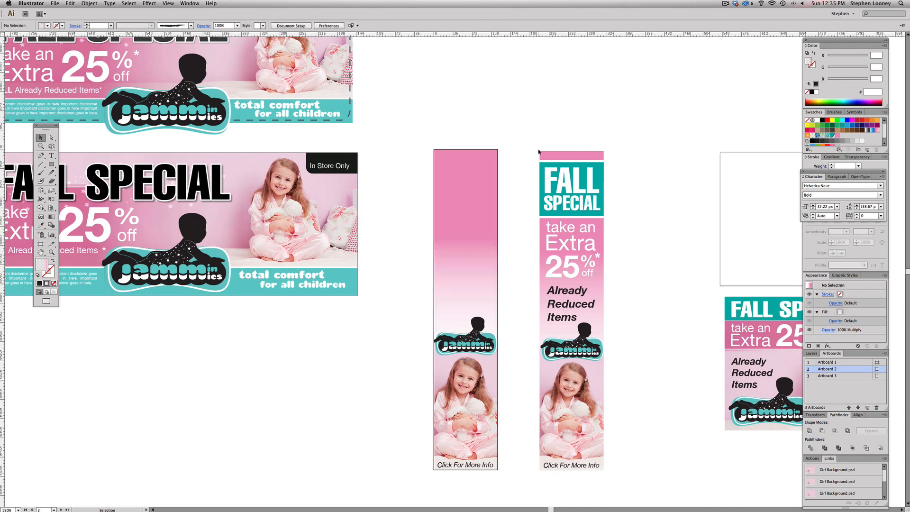
Draw a rectangle about 120 by 104 px across the upper part of Artboard 2 and fill it with PANTONE 326 C.
left_click(51, 164)
left_click_drag(434, 162, 498, 219)
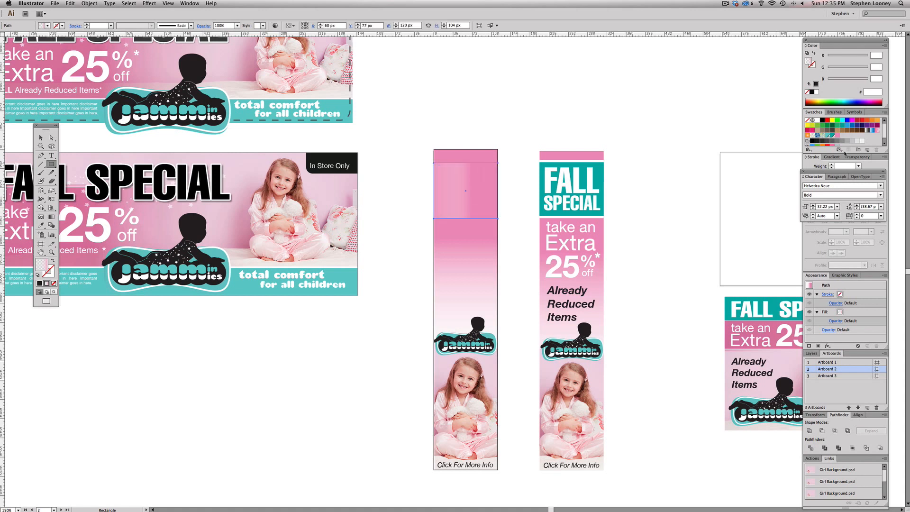
left_click(833, 136)
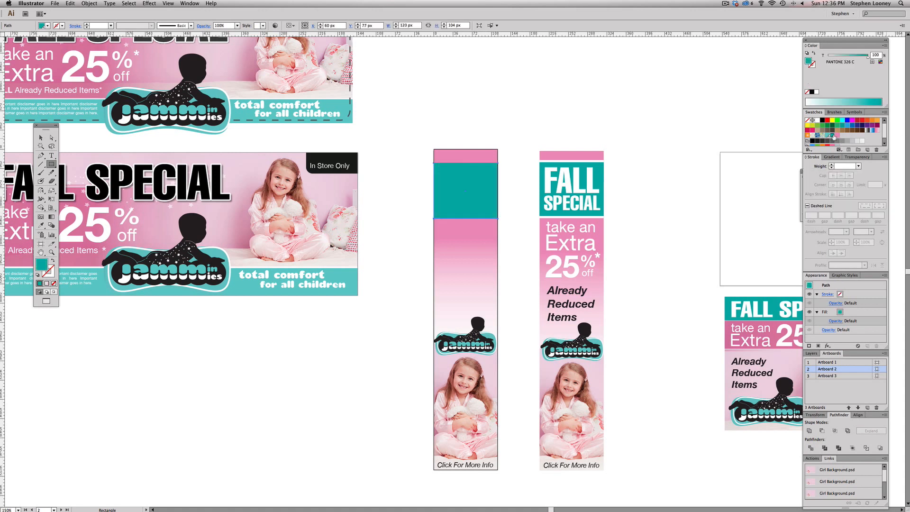
Make a white copy behind the teal rectangle and stretch it to about 114 px high, forming white bands above and below.
left_click(40, 138)
left_click(467, 189)
left_click(818, 120)
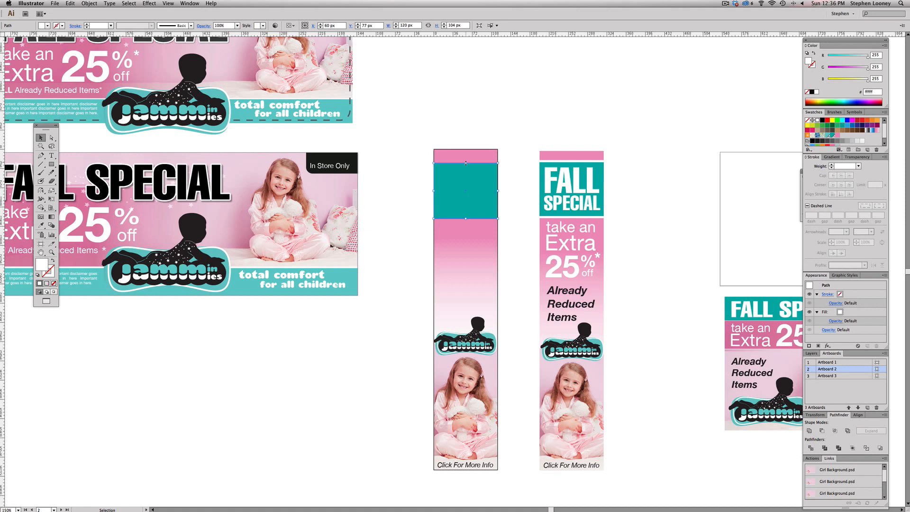
left_click_drag(466, 163, 465, 160)
left_click_drag(466, 160, 465, 160)
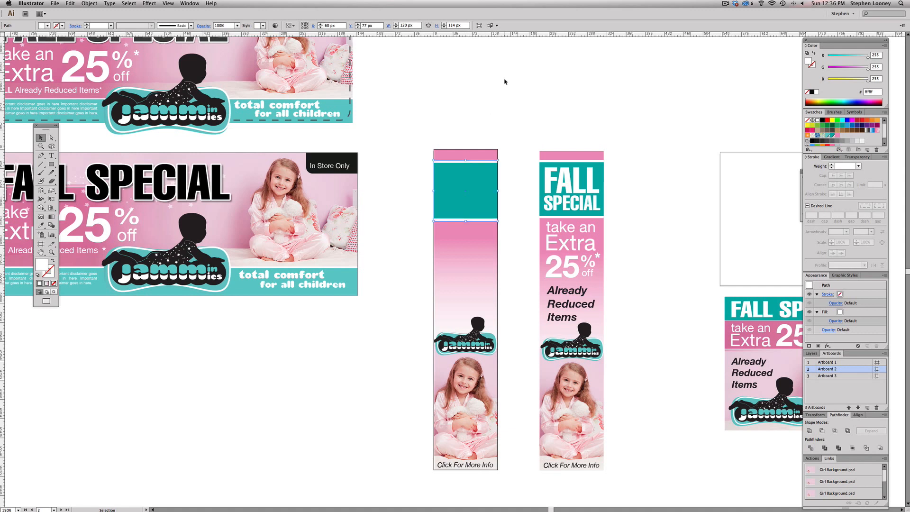
key("ctrl+z")
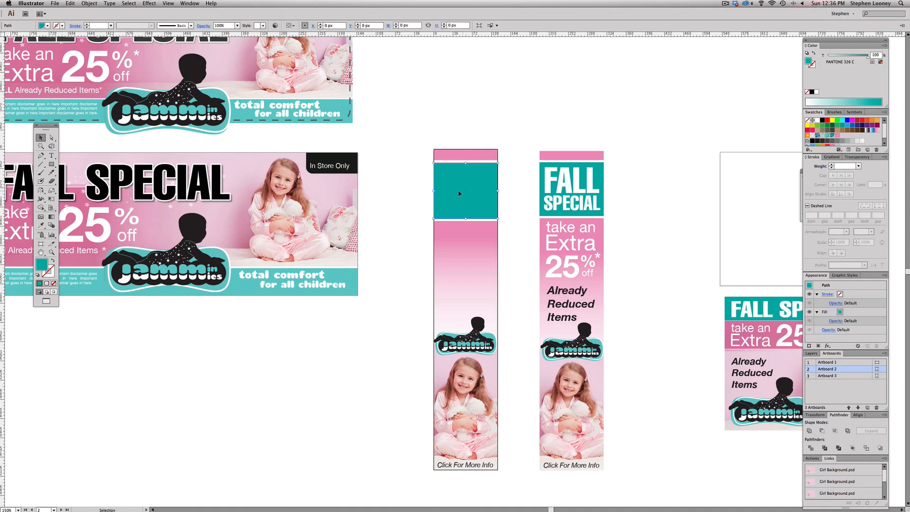
left_click_drag(448, 193, 423, 192)
key("ctrl+z")
key("ctrl+z")
left_click(495, 109)
Copy the FALL SPECIAL text from the finished tall banner onto the teal rectangle and bring it to the front.
left_click(554, 174)
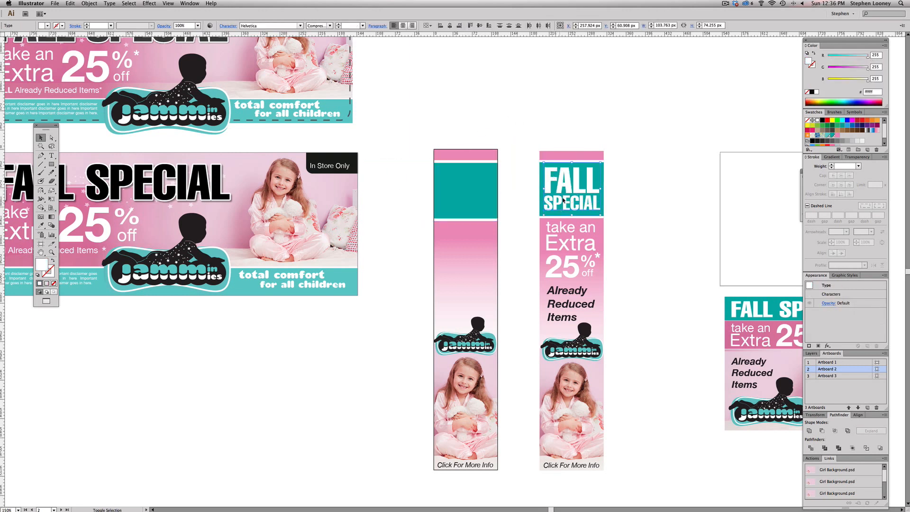
left_click_drag(555, 174, 467, 189)
left_click(89, 4)
mouse_move(114, 19)
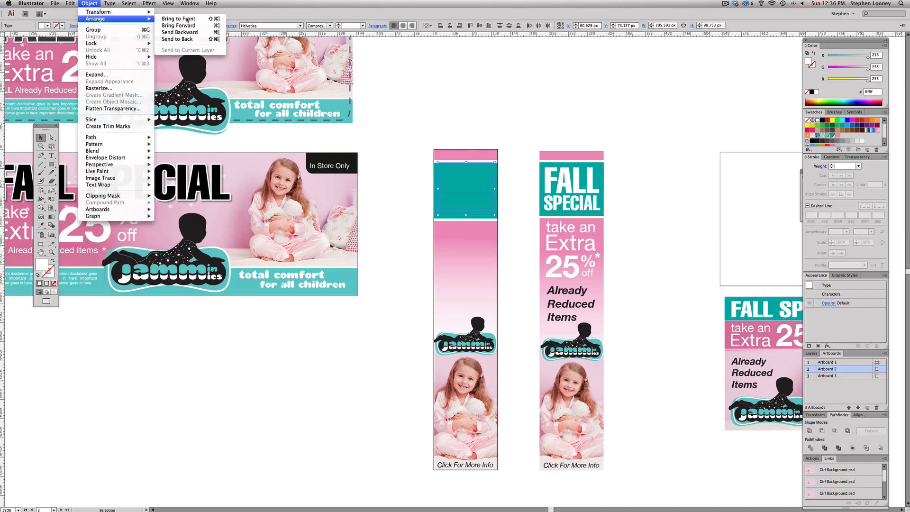
left_click(189, 18)
left_click(511, 123)
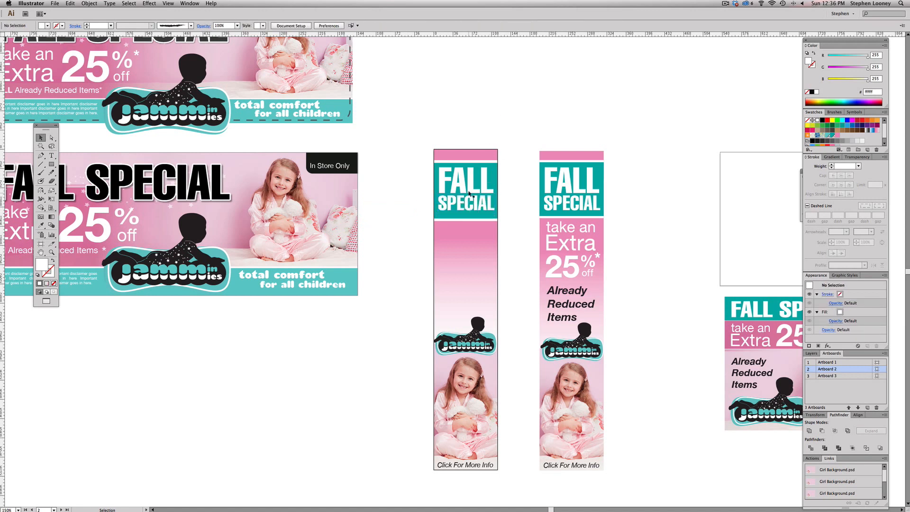
Move the word SPECIAL slightly lower inside the teal rectangle on Artboard 2.
mouse_move(472, 207)
left_mouse_down()
mouse_move(493, 196)
mouse_move(479, 201)
left_mouse_up()
key("super+z")
left_click(533, 148)
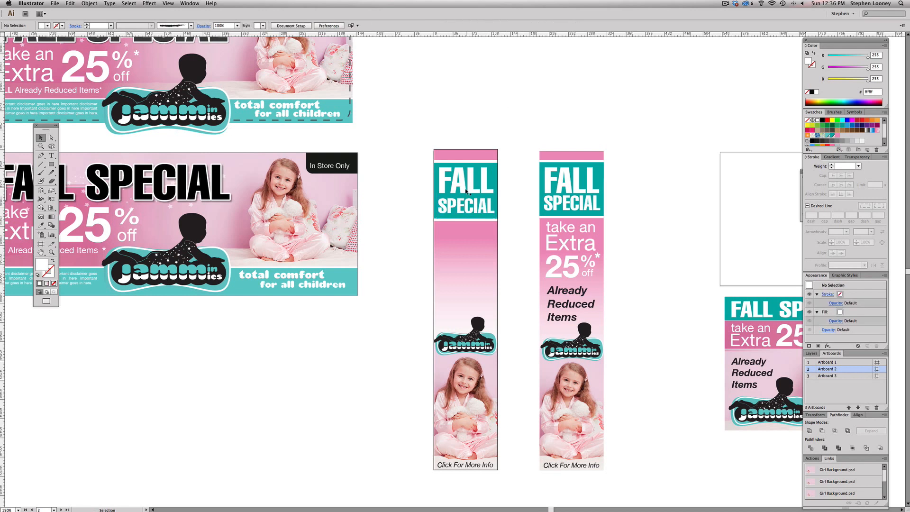
left_click(491, 210)
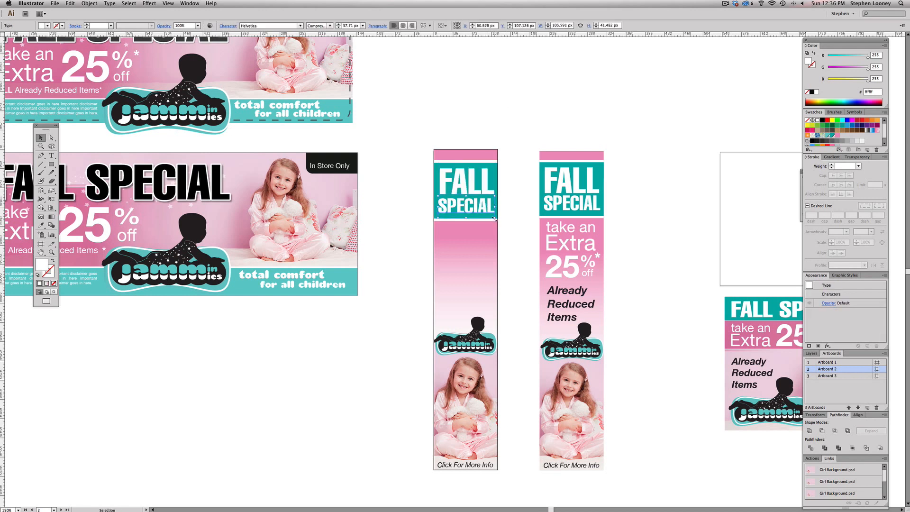
left_click_drag(495, 218, 478, 212)
key("super+z")
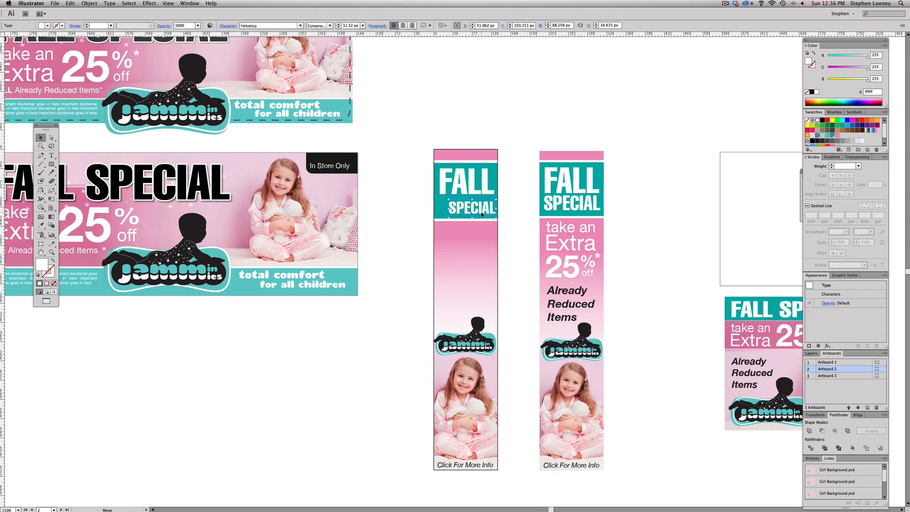
Scale the word SPECIAL down to 36.88 pt so its left and right edges line up with FALL.
left_click_drag(400, 122, 538, 305)
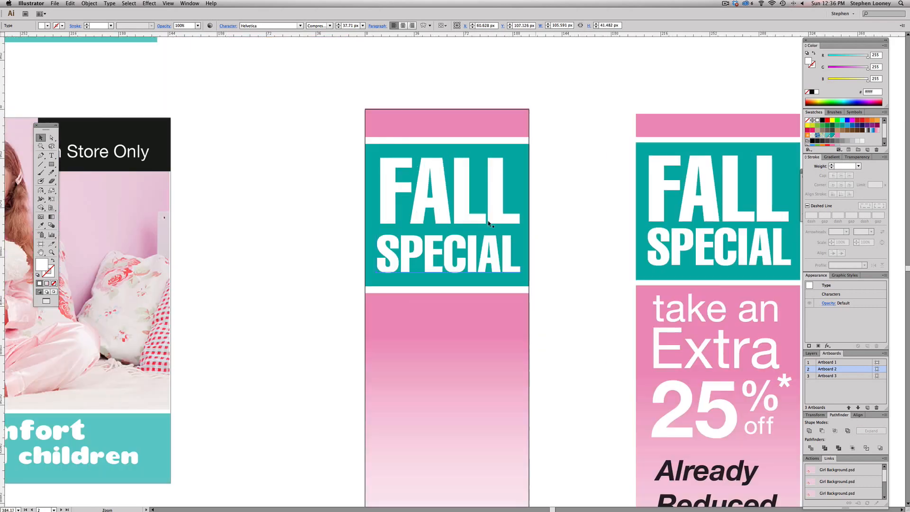
left_click_drag(376, 229, 390, 205)
key("super+z")
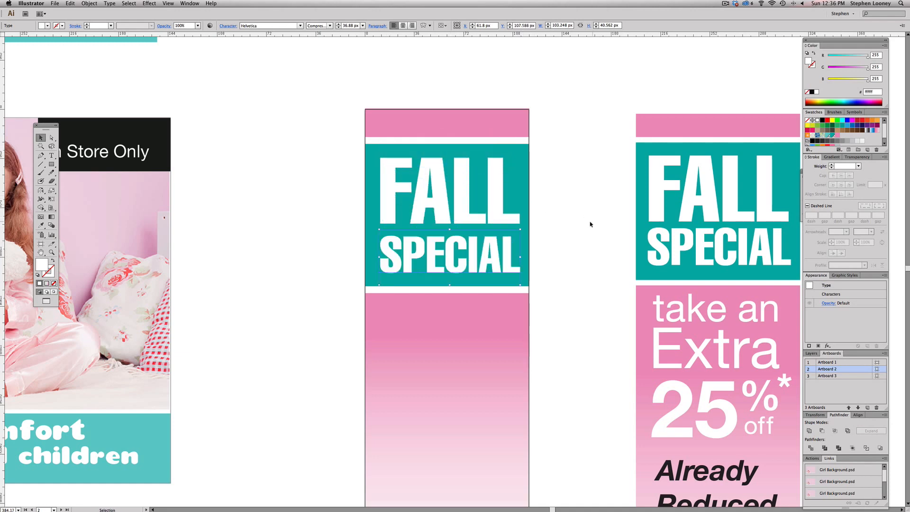
left_click(592, 224)
left_click(510, 264, "alt+super")
left_click(510, 264, "alt+super")
left_click(379, 267, "alt+super")
left_click_drag(410, 292, 431, 265)
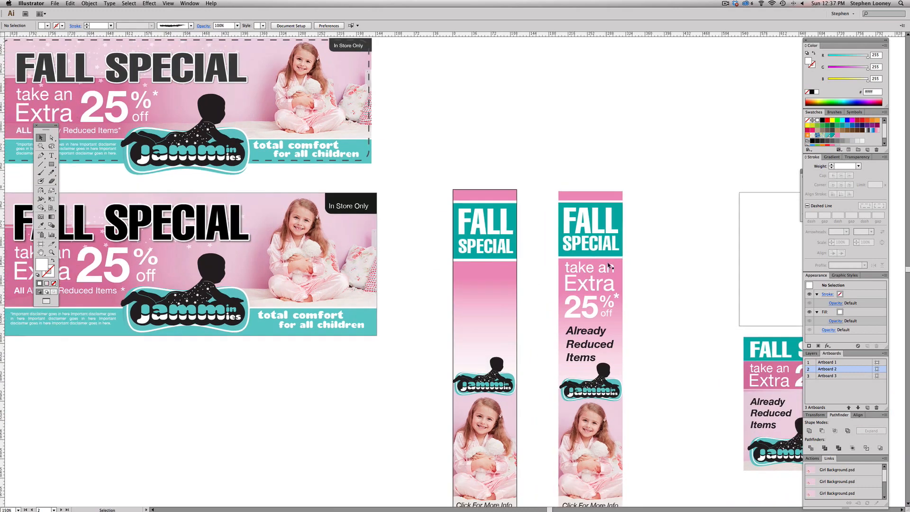
key("a")
left_click(574, 267)
left_click(575, 268, "shift")
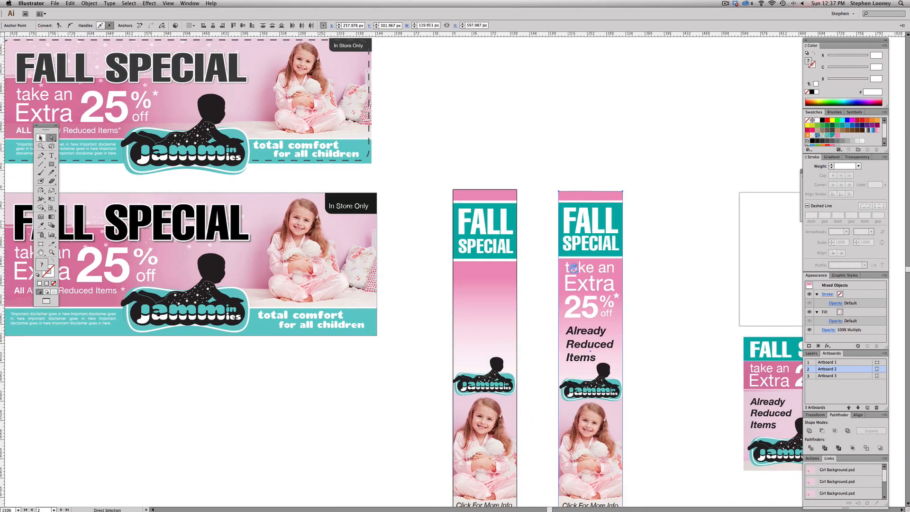
key("v")
left_click(587, 271)
left_click_drag(587, 272, 485, 270)
key("super+z")
Copy the grouped "take an Extra 25%* off" text from the finished tall banner below the teal rectangle on Artboard 2 and bring it to the front.
left_click(590, 270)
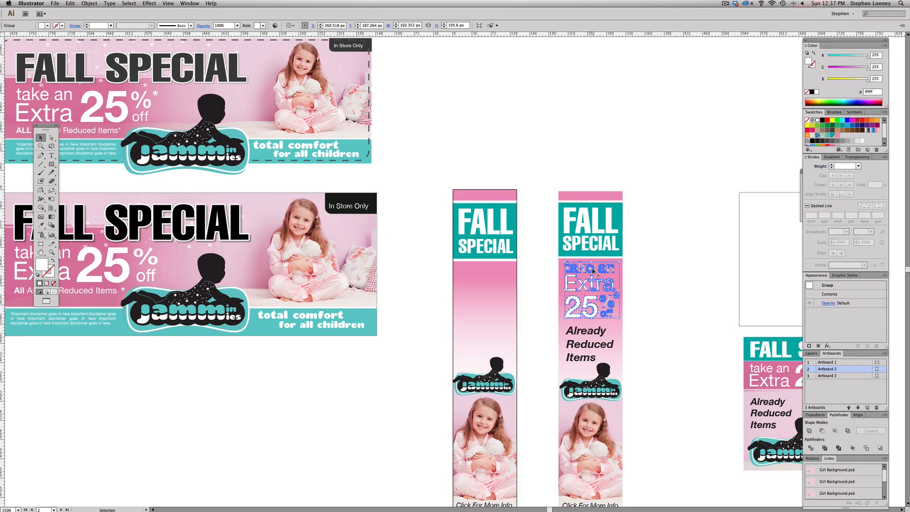
left_click_drag(591, 270, 489, 274)
left_click(88, 3)
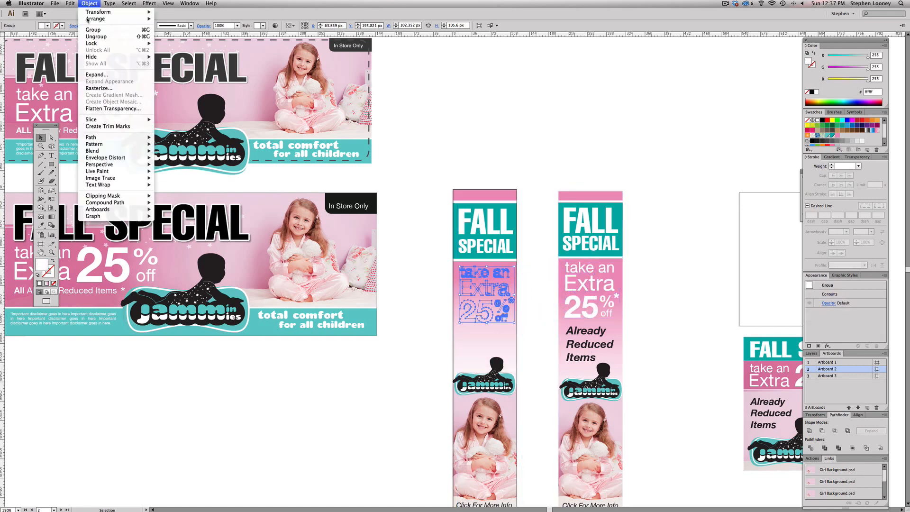
mouse_move(89, 20)
left_click(180, 19)
left_click(452, 109)
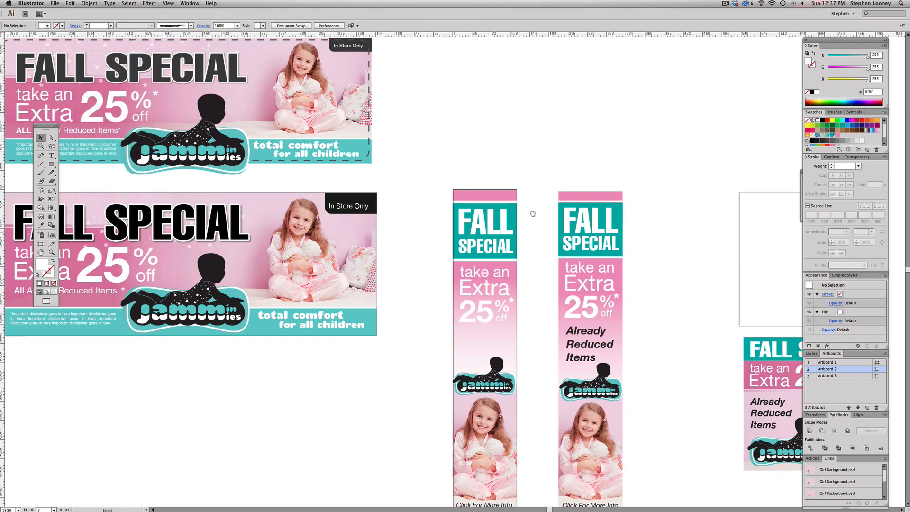
Stretch the pink gradient background on Artboard 2 downward behind the girl photo to a height of about 452 px.
scroll(533, 212, "down", 2)
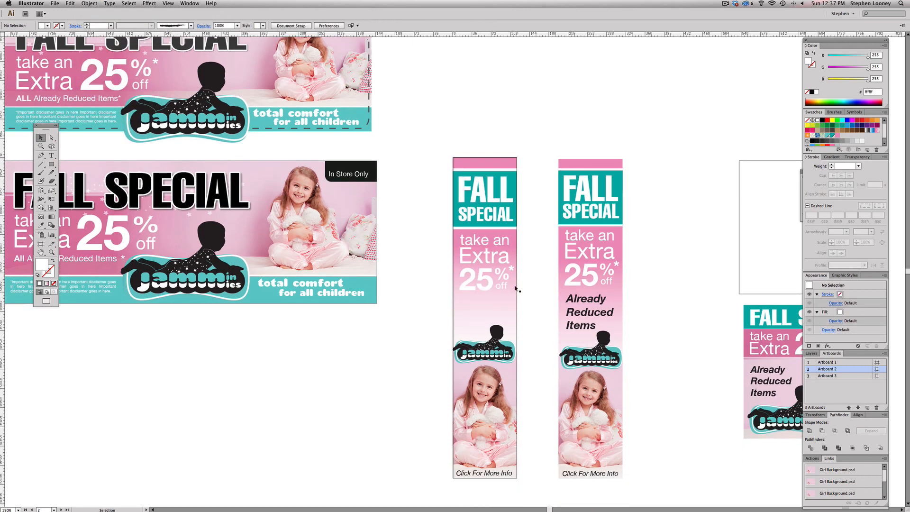
left_click(487, 243, "alt+super")
left_click_drag(486, 248, 493, 247)
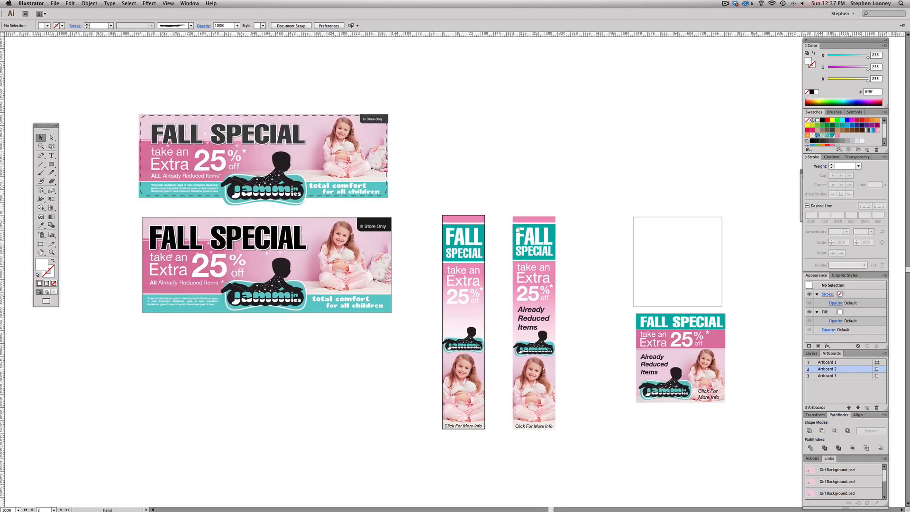
left_click_drag(501, 302, 539, 292)
left_click(507, 293)
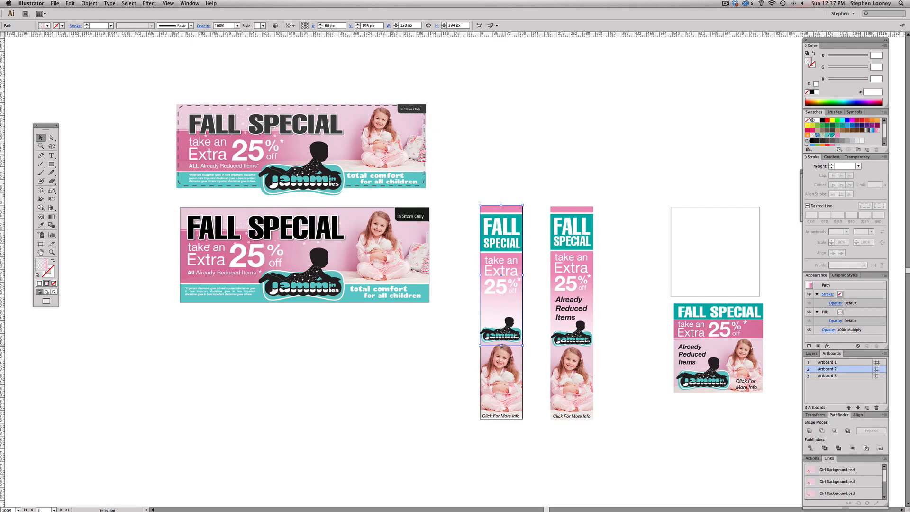
left_click(502, 354)
left_click_drag(502, 356, 503, 366)
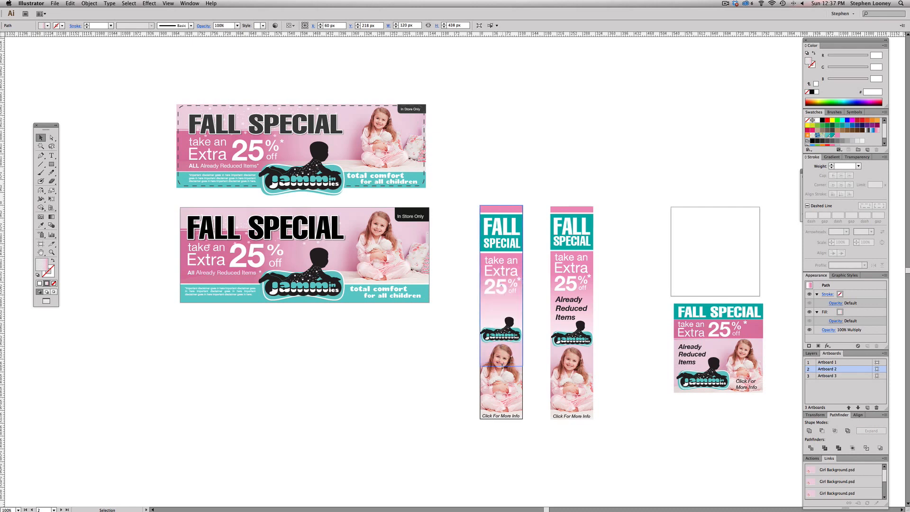
left_click(495, 168)
Copy the "Already Reduced Items" text from the finished tall banner to the same spot on Artboard 2.
scroll(498, 168, "left", 1)
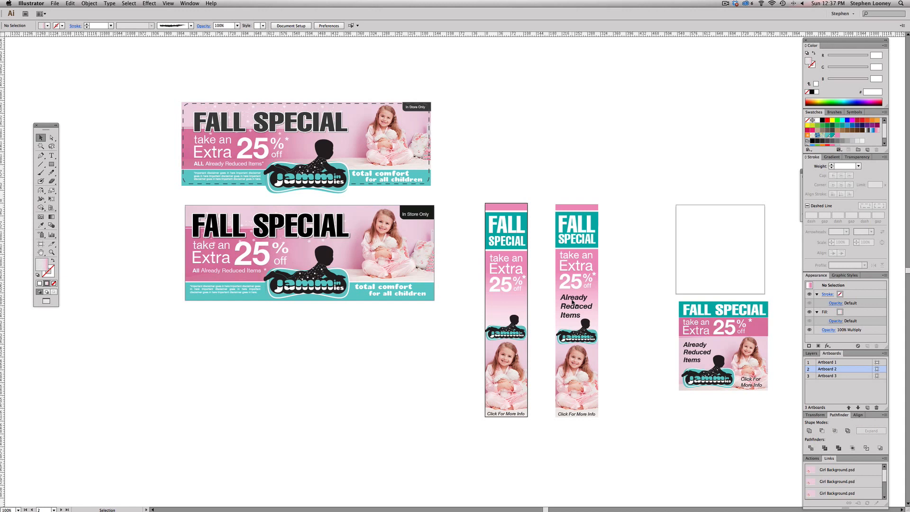
left_click_drag(577, 300, 505, 300)
left_click(536, 302)
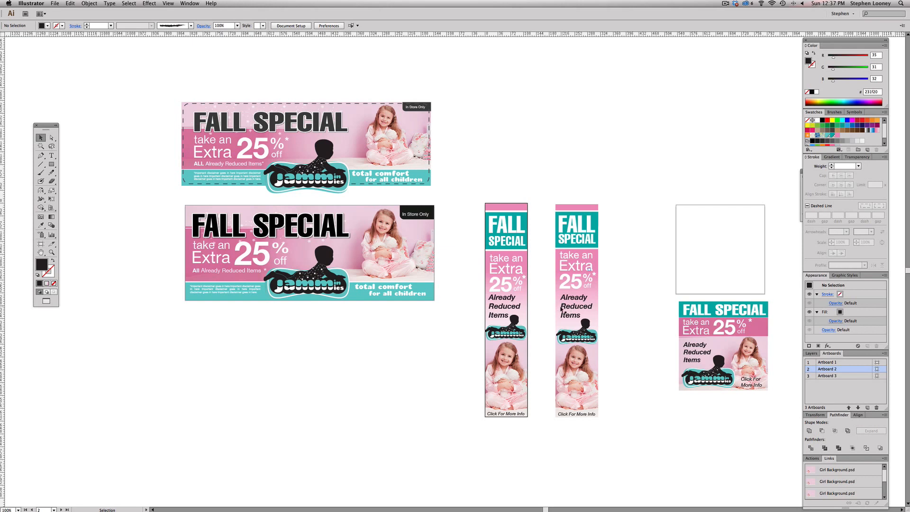
left_click(499, 300)
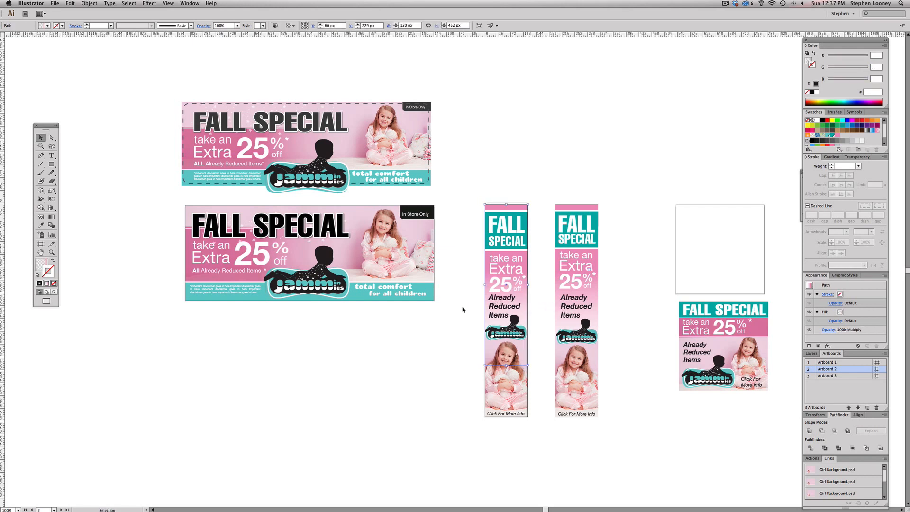
left_click_drag(512, 294, 487, 309)
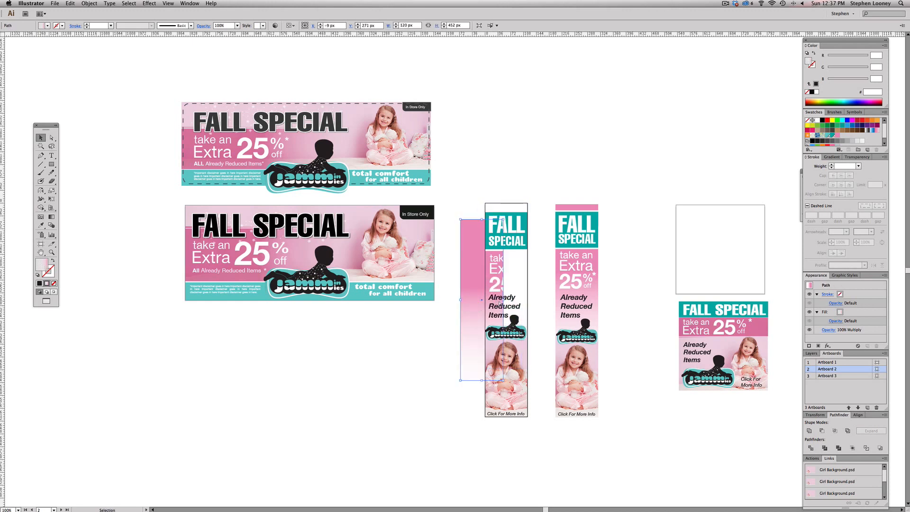
key("super+z")
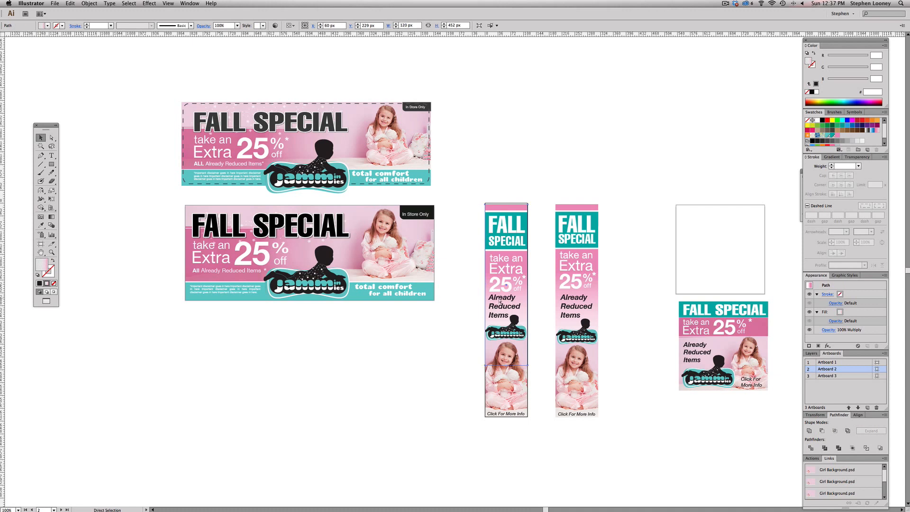
left_click_drag(500, 299, 470, 311)
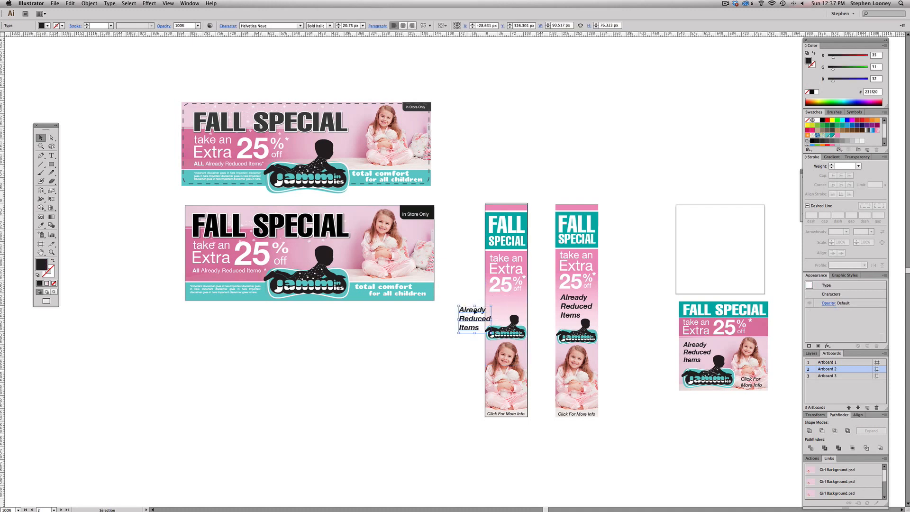
key("super+z")
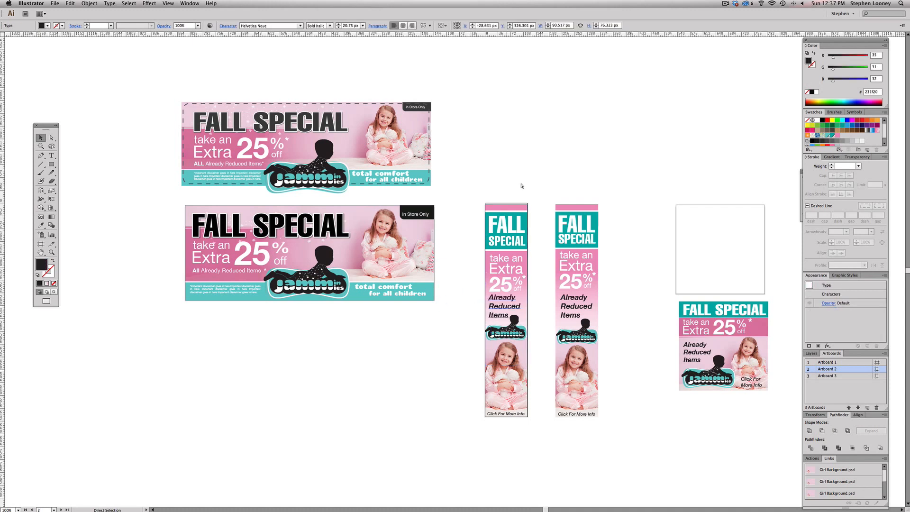
left_click(526, 179)
Move the "Already Reduced Items" text slightly lower on Artboard 2 and set its leading to 22 px.
left_click_drag(504, 300, 504, 302)
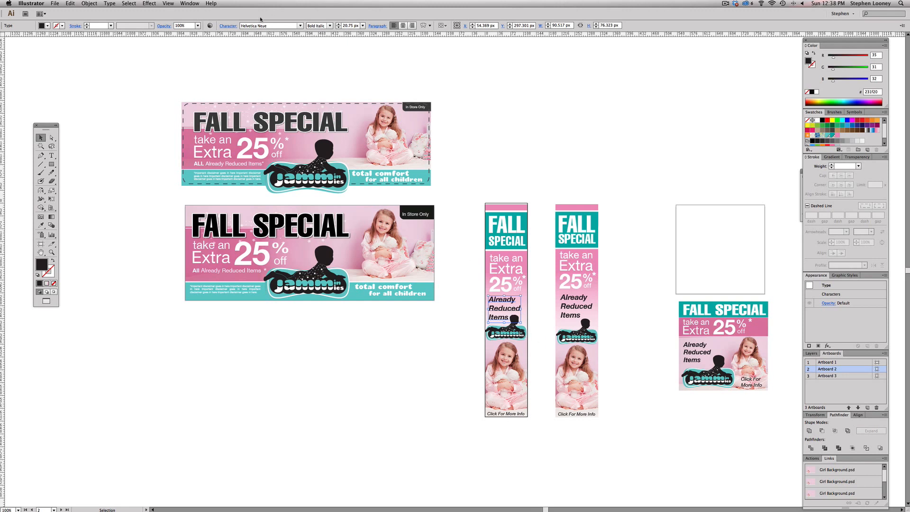
left_click(229, 27)
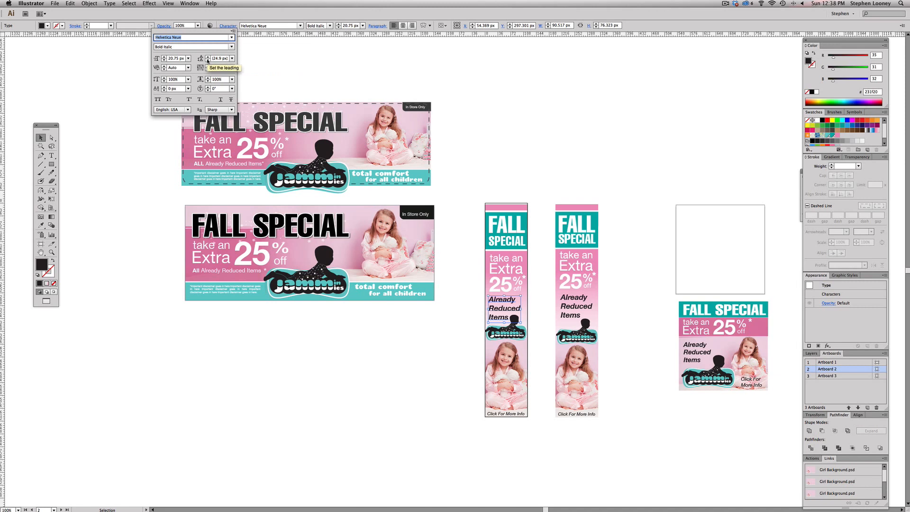
left_click(207, 60)
left_click(208, 61)
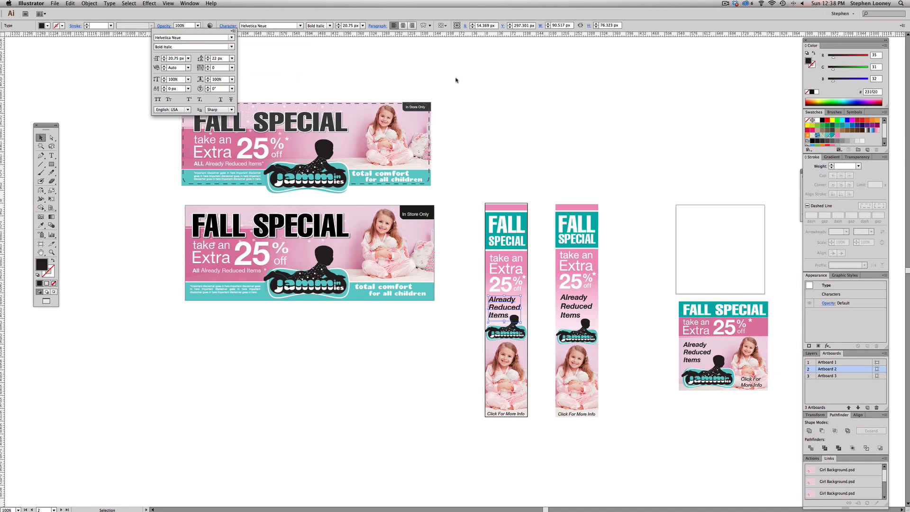
left_click(538, 142)
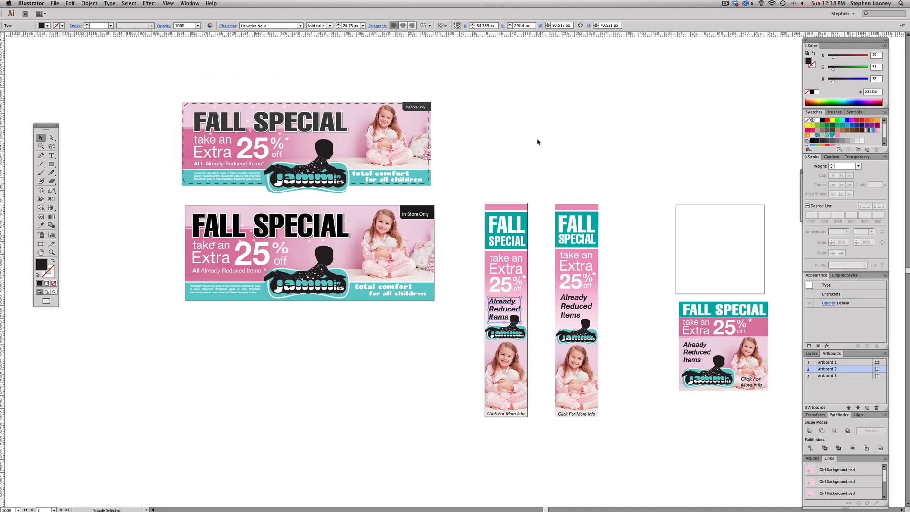
Extend the top edge of the pink gradient background on Artboard 2 slightly upward, making it about 454 px high.
key("a")
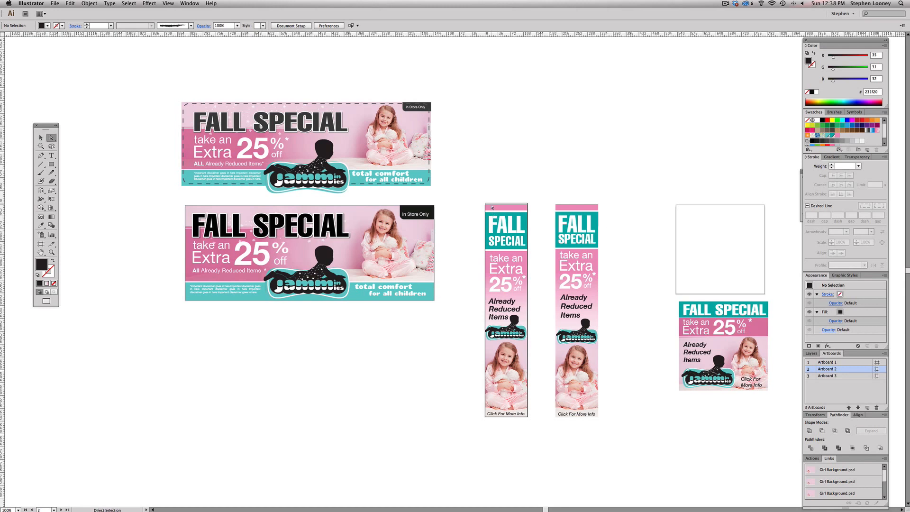
left_click(491, 206)
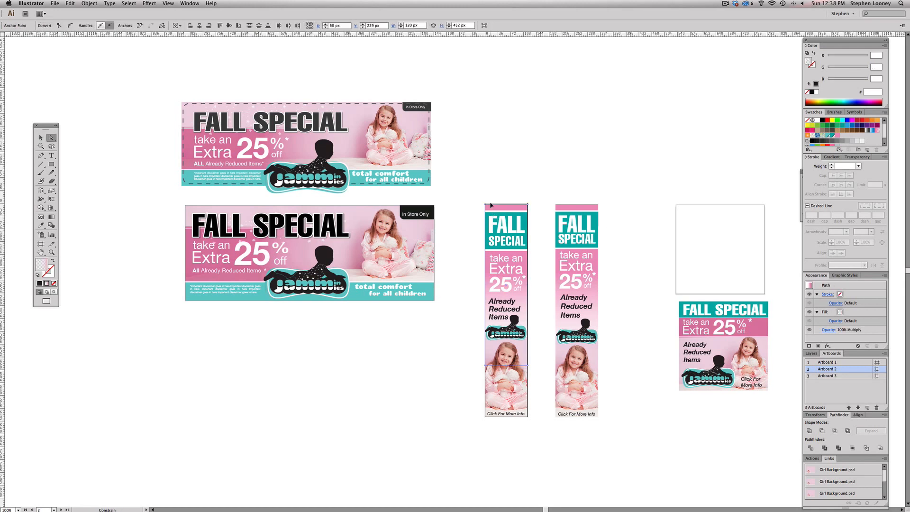
left_click_drag(492, 205, 493, 205)
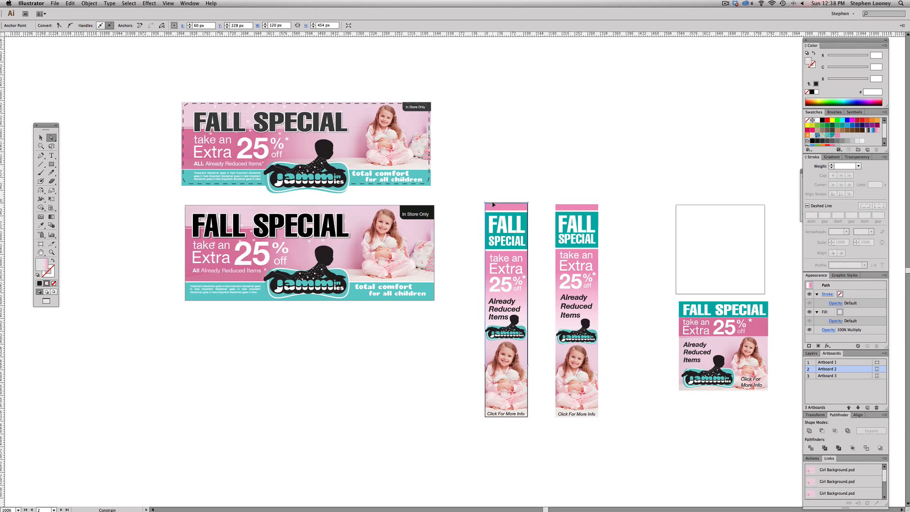
left_click(501, 186)
Move the square reference banner away from Artboard 3 and delete the finished tall reference banner beside Artboard 2.
key("space")
left_click_drag(601, 254, 492, 207)
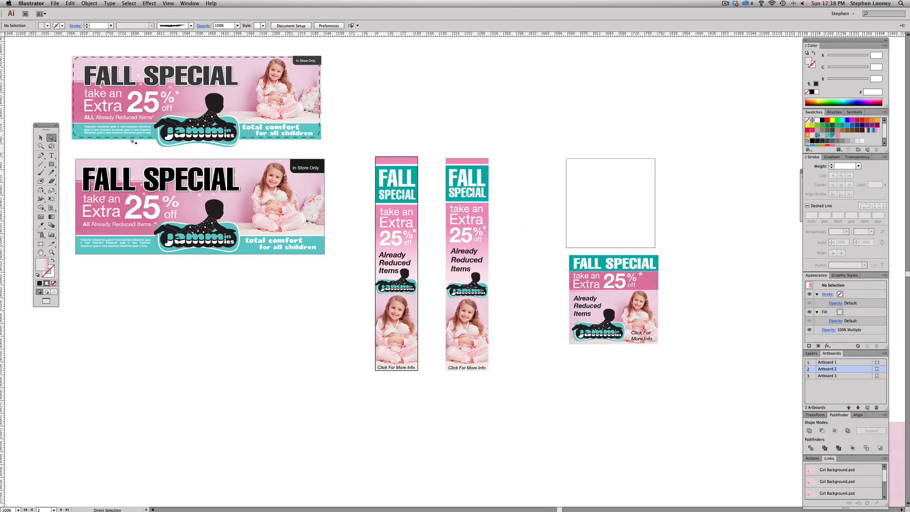
key("v")
left_click_drag(540, 233, 719, 376)
left_click_drag(614, 299, 678, 361)
left_click(552, 272)
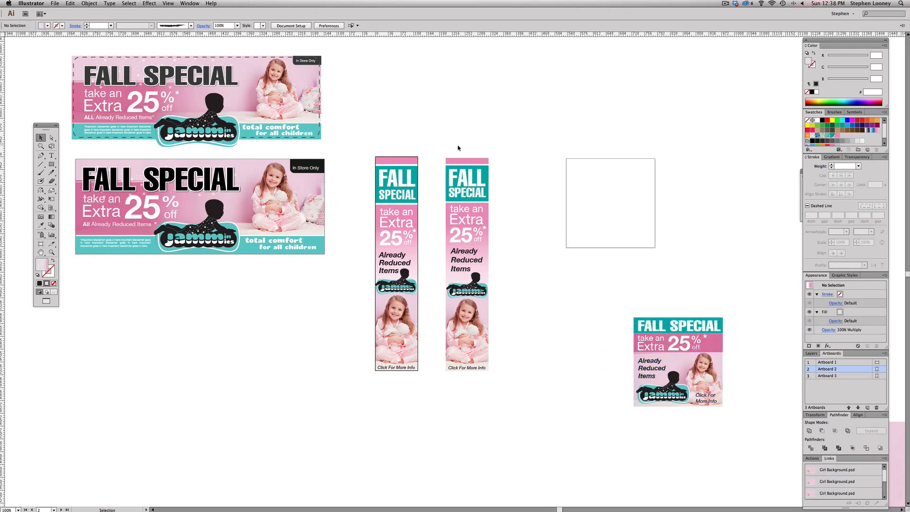
left_click_drag(432, 140, 539, 408)
key("Delete")
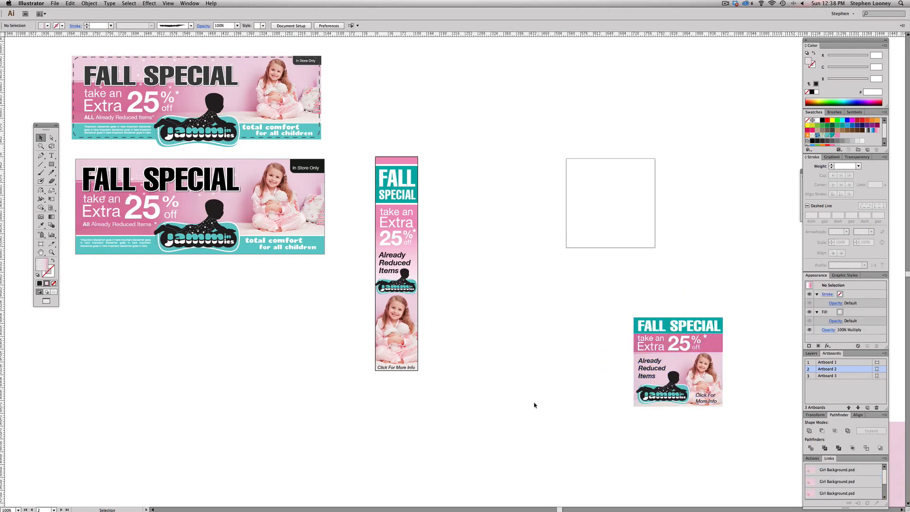
Place the square reference banner directly left of Artboard 3 and copy the teal rectangle onto Artboard 3, stretched to about 251 px wide.
left_click_drag(560, 301, 738, 438)
left_click_drag(687, 349, 560, 337)
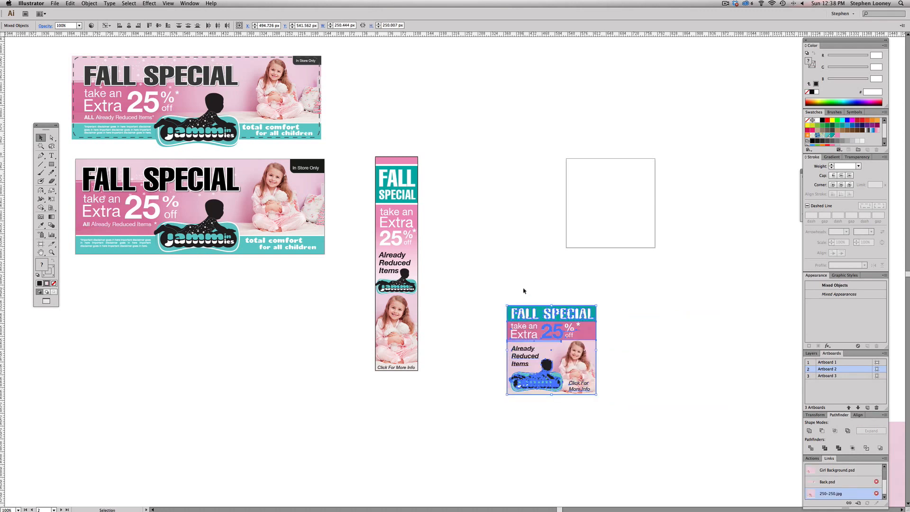
left_click(461, 218)
left_click(416, 175)
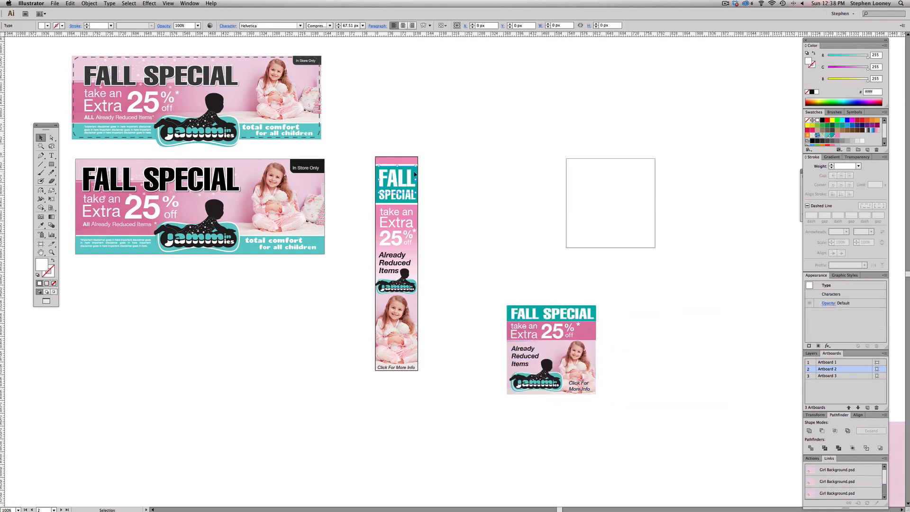
left_click(418, 175)
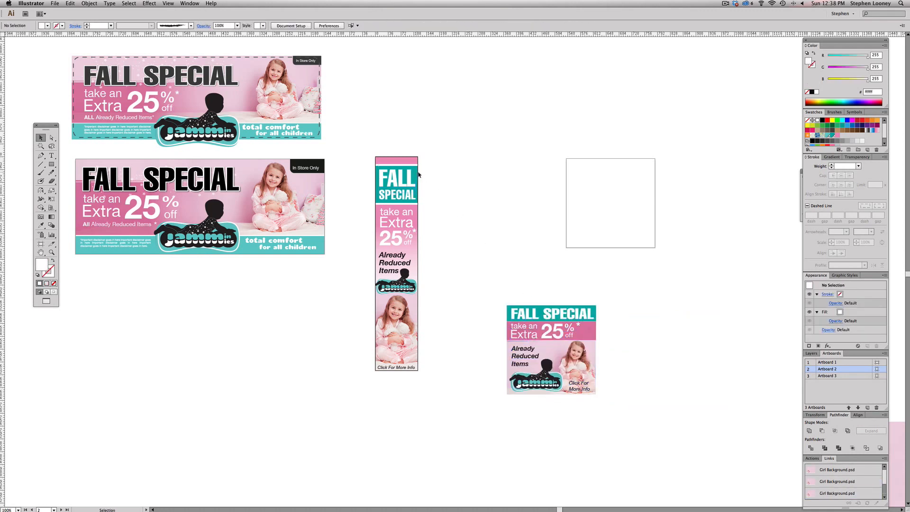
left_click_drag(418, 175, 656, 178)
left_click_drag(462, 290, 545, 242)
Resize the teal rectangle at the top of Artboard 3 to 250 px wide and about 41 px high.
left_click(609, 197)
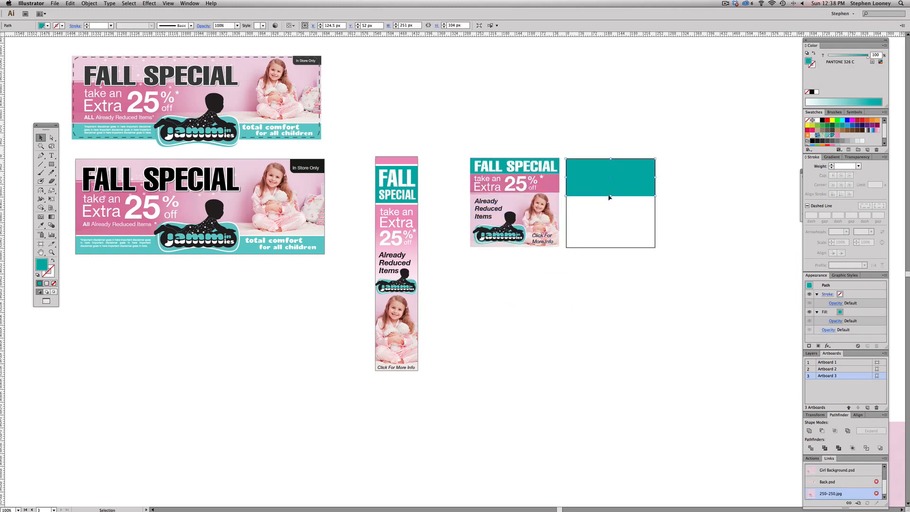
left_click_drag(609, 196, 610, 174)
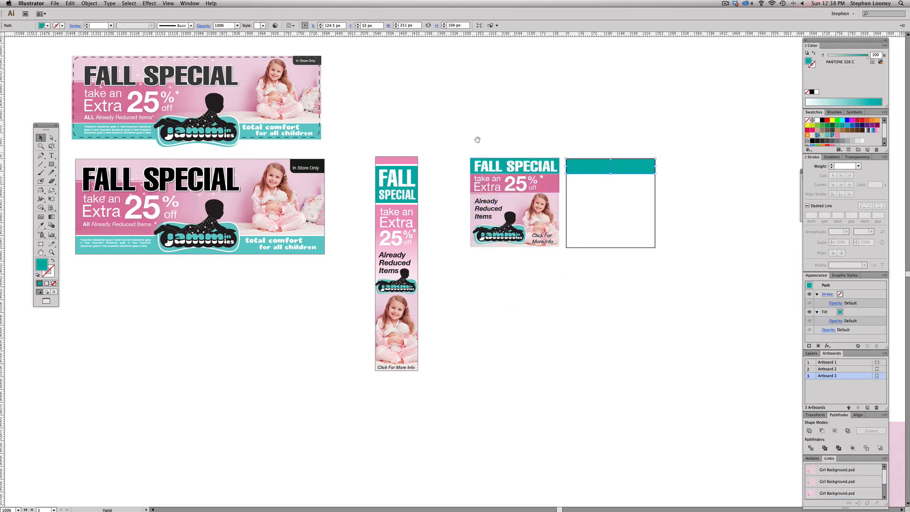
left_click_drag(406, 118, 715, 275)
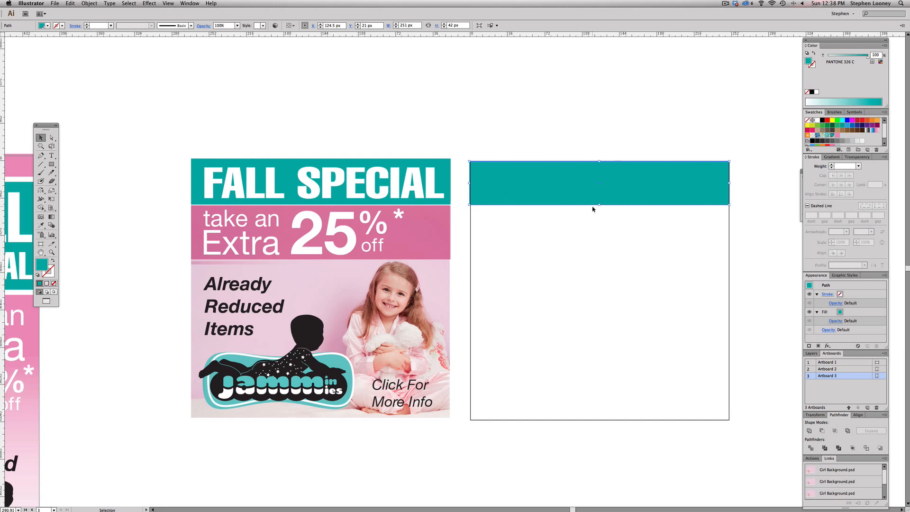
left_click_drag(599, 205, 598, 199)
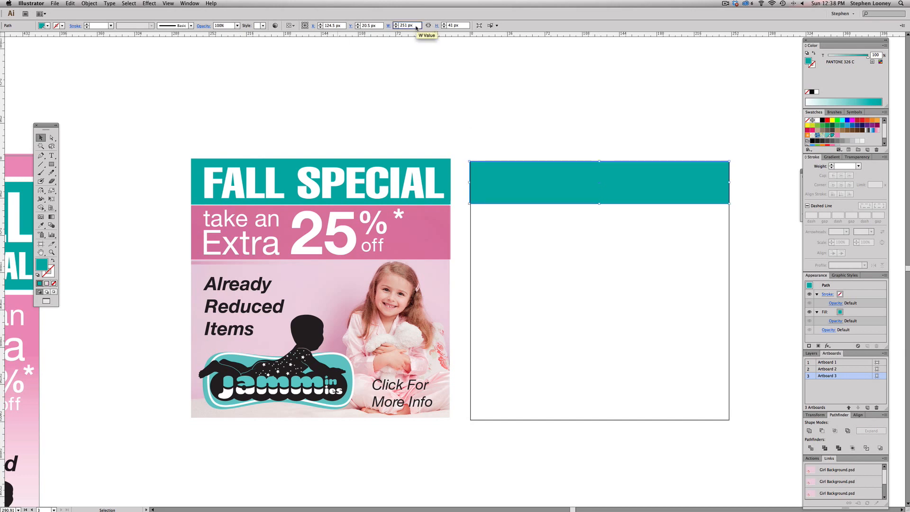
key("Down")
left_click(481, 85)
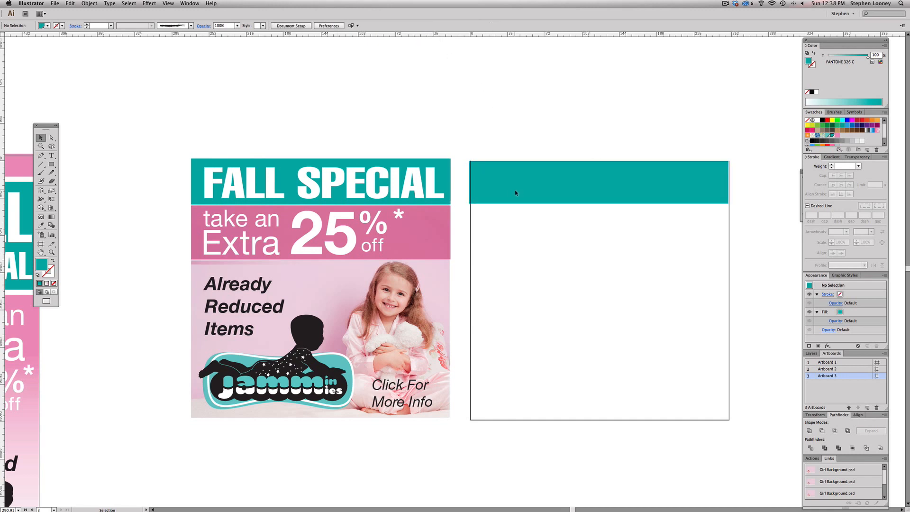
left_click(515, 190)
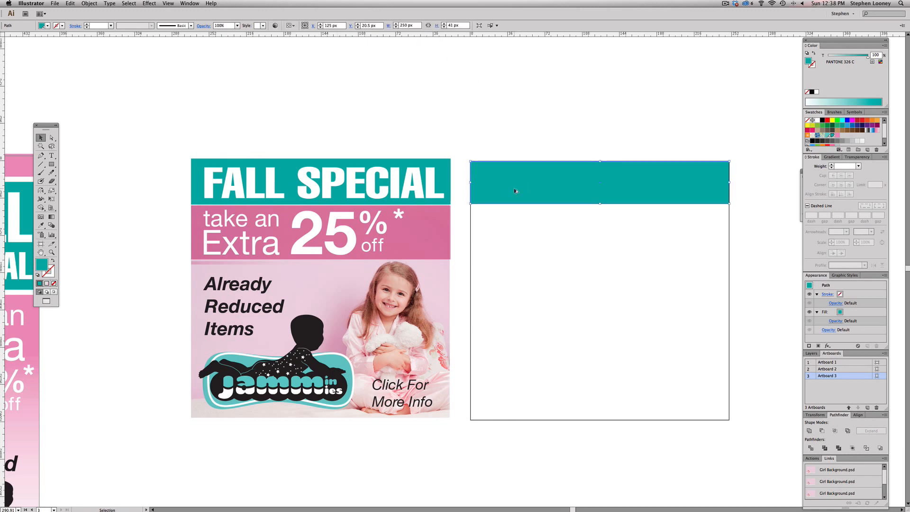
Duplicate the teal rectangle directly below itself, make the copy 52 px high, and fill it with the reference banner's pink.
left_click_drag(516, 191, 514, 235)
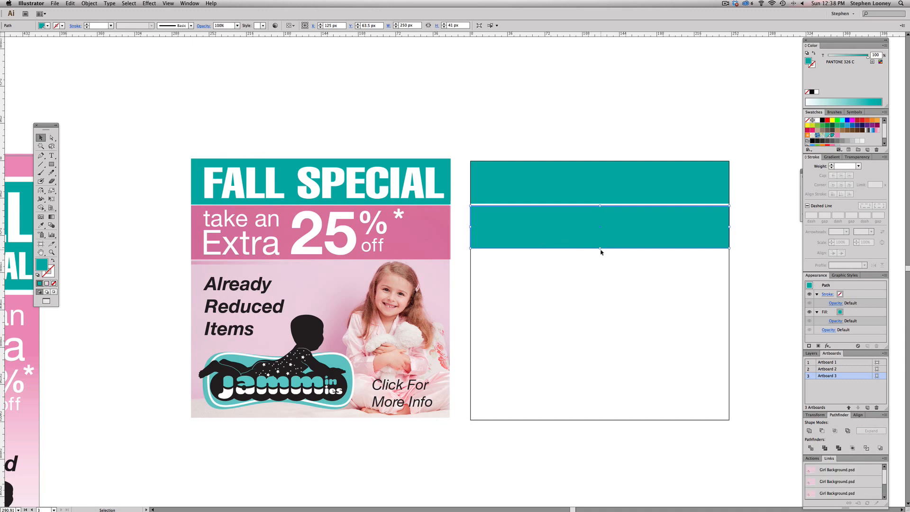
left_click_drag(600, 249, 600, 259)
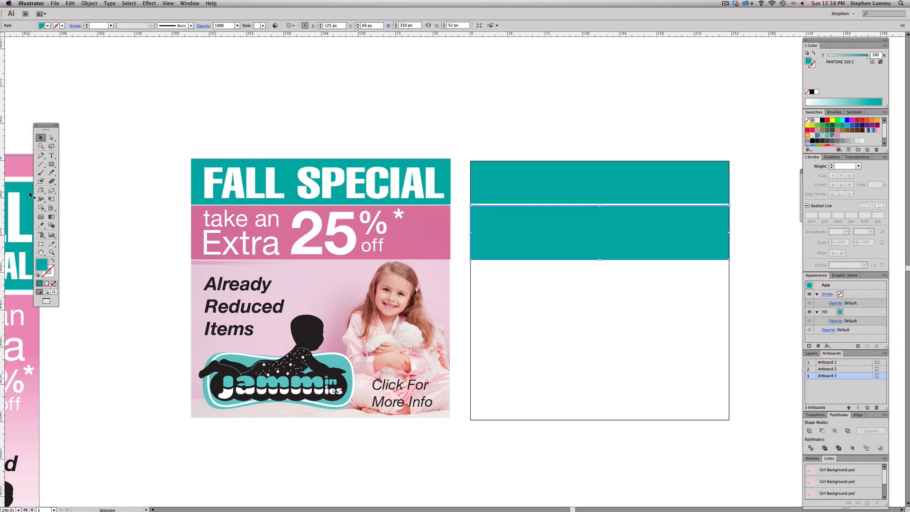
left_click(41, 225)
left_click(448, 212)
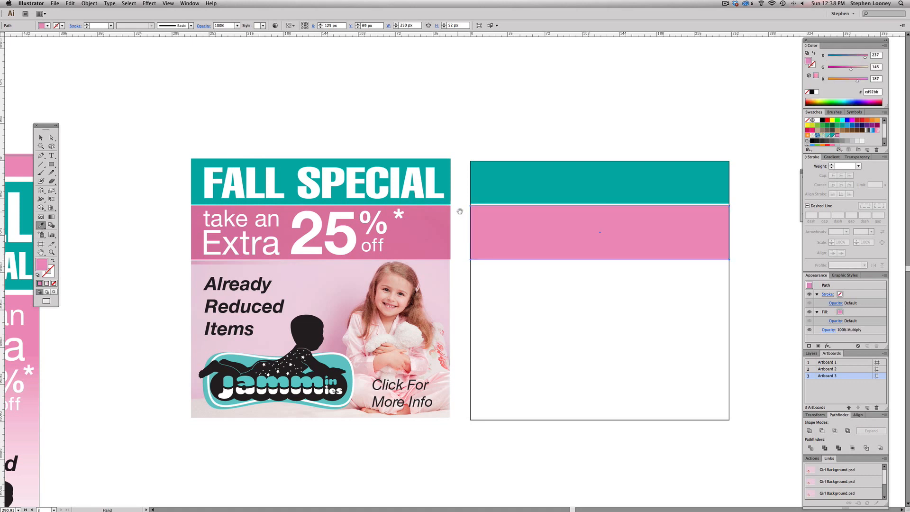
left_click_drag(460, 211, 532, 206)
left_click(41, 138)
left_click(220, 107)
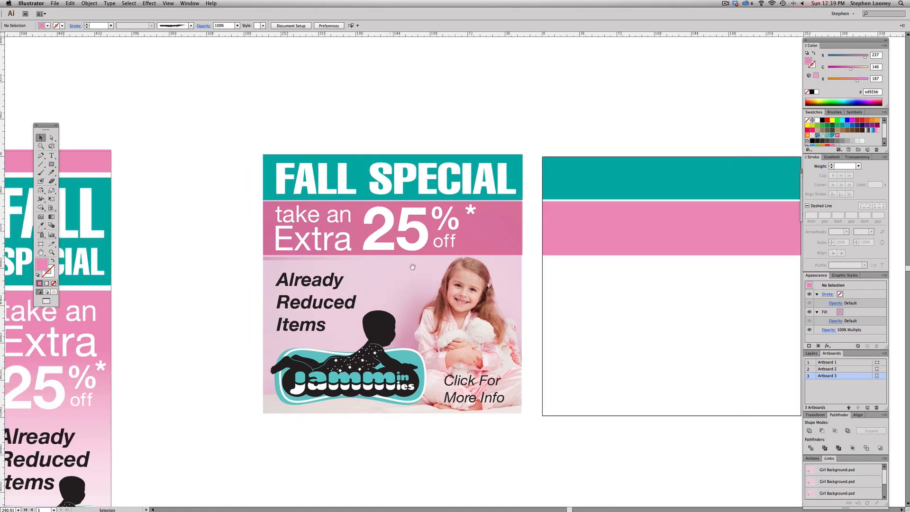
Bring the large girl background photo in below the square banners and reflect it horizontally so the girl sits on the right.
left_click(441, 295, "alt+super")
left_click(440, 295, "alt+super")
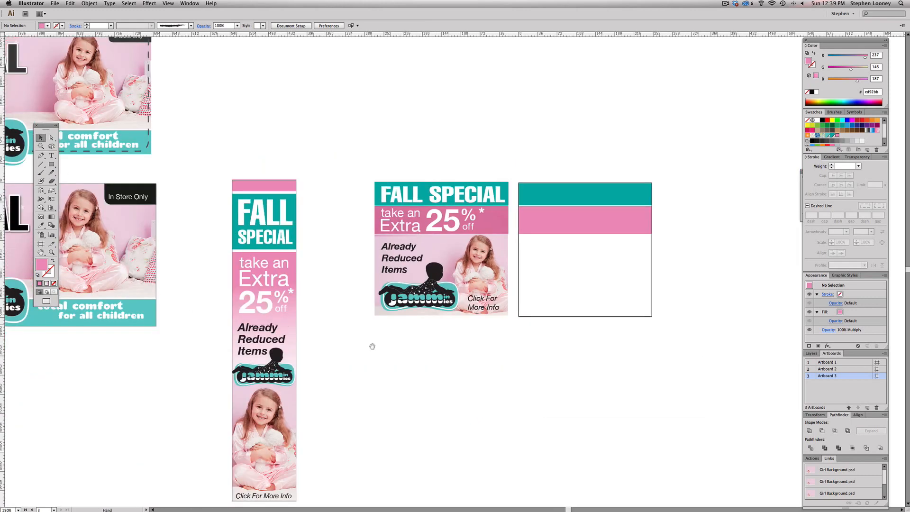
left_click(389, 348, "alt+super")
left_click(393, 348, "alt+super")
left_click_drag(762, 387, 505, 267)
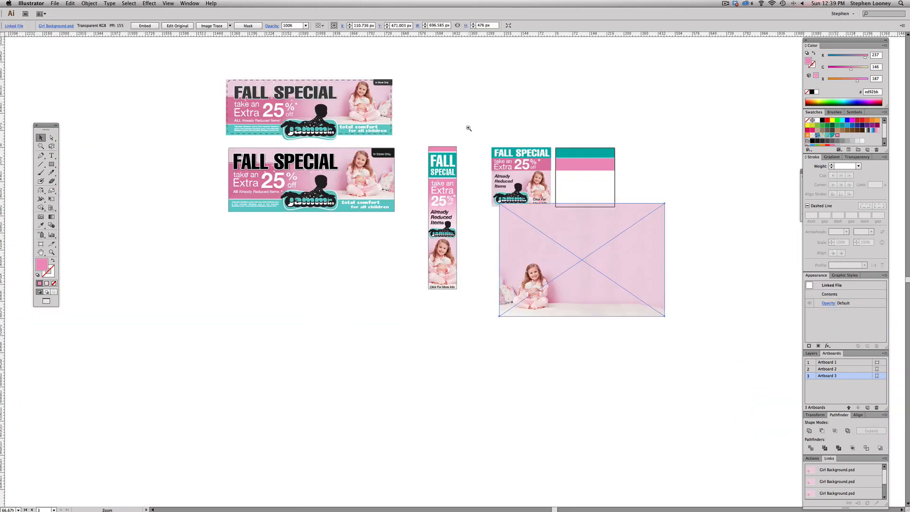
left_click_drag(468, 128, 762, 409)
key("r")
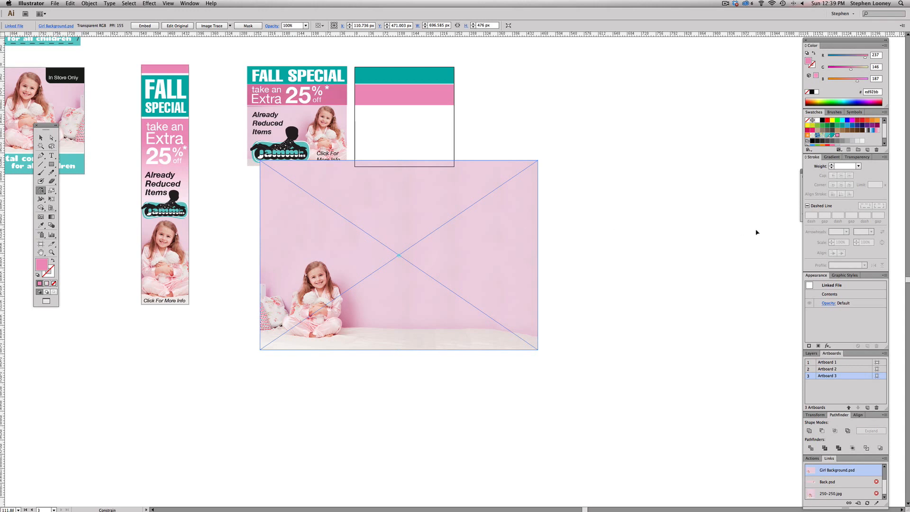
left_click_drag(757, 233, 181, 232)
Draw a rectangle over the lower-right part of the photo around the girl and use it as the photo's clipping mask.
left_click(52, 164)
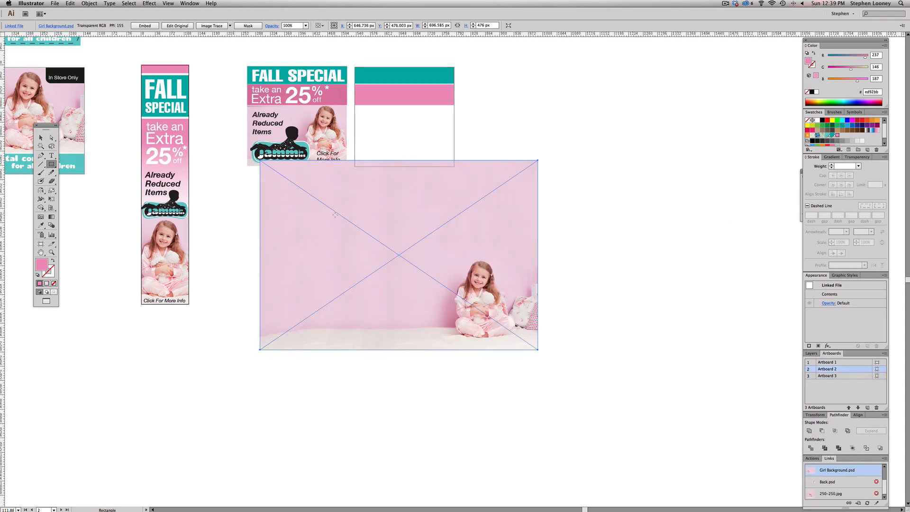
left_click_drag(395, 226, 537, 350)
key("a")
left_click_drag(577, 275, 503, 240)
right_click(502, 241)
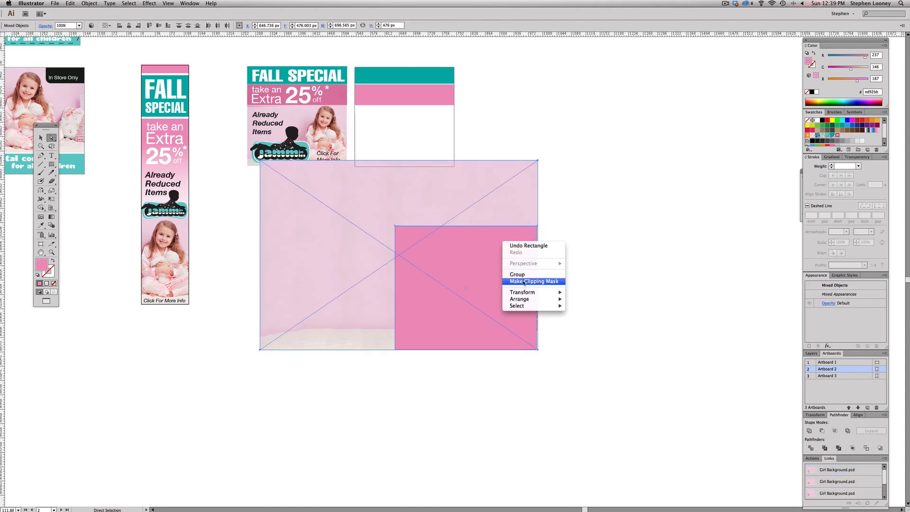
left_click(524, 281)
Move the clipped girl photo onto Artboard 3 and arrange it behind the teal and pink bands.
key("v")
left_click_drag(480, 276, 398, 153)
left_click(88, 3)
mouse_move(111, 17)
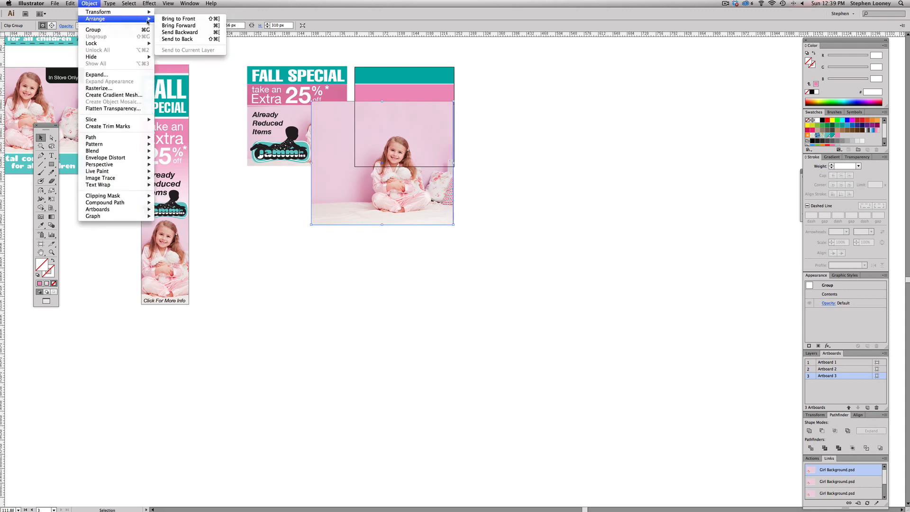
left_click(189, 33)
Align the clipped photo with Artboard 3's bottom-right corner and scale it down to about 240 by 211 px.
left_click_drag(264, 63, 540, 290)
left_click_drag(509, 263, 517, 292)
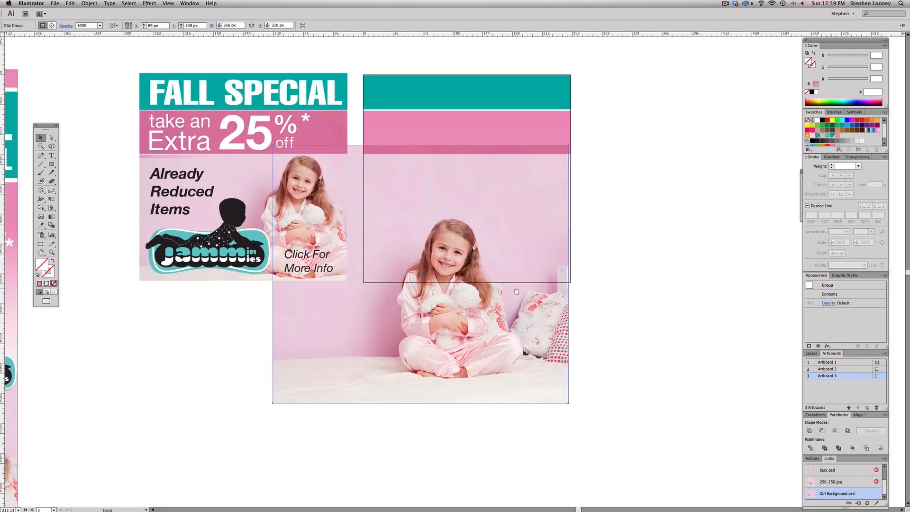
left_click_drag(481, 251, 483, 229)
left_click_drag(489, 235, 486, 136)
scroll(328, 147, "up", 5)
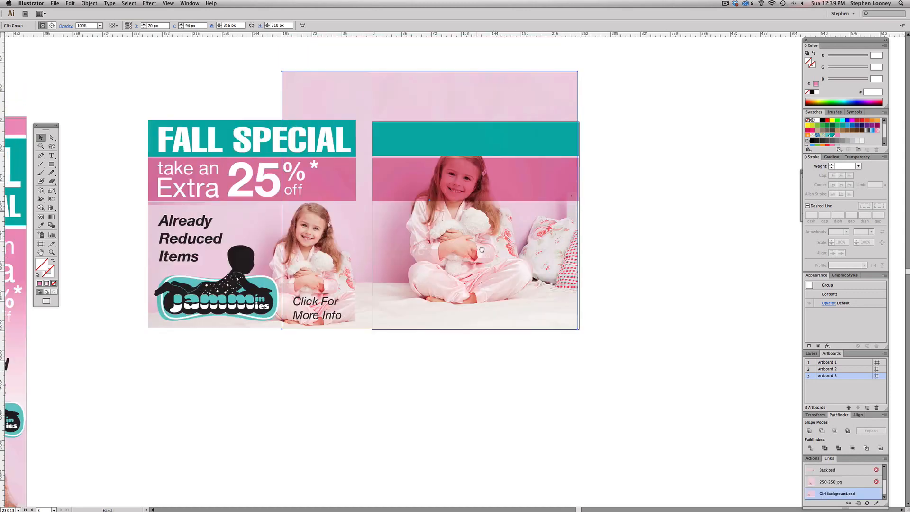
left_click_drag(287, 118, 385, 202)
Try to shift the girl photo to the right inside its clipping mask.
key("a")
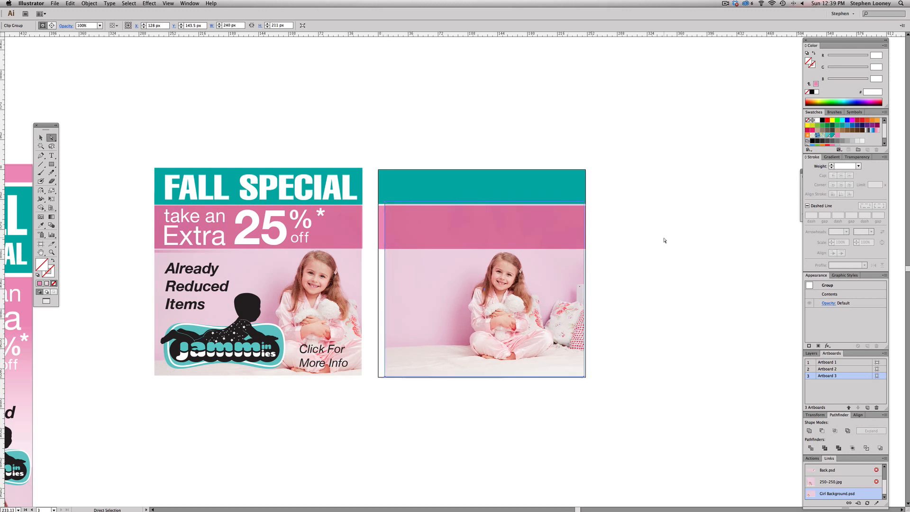
left_click(664, 240)
left_click(520, 272)
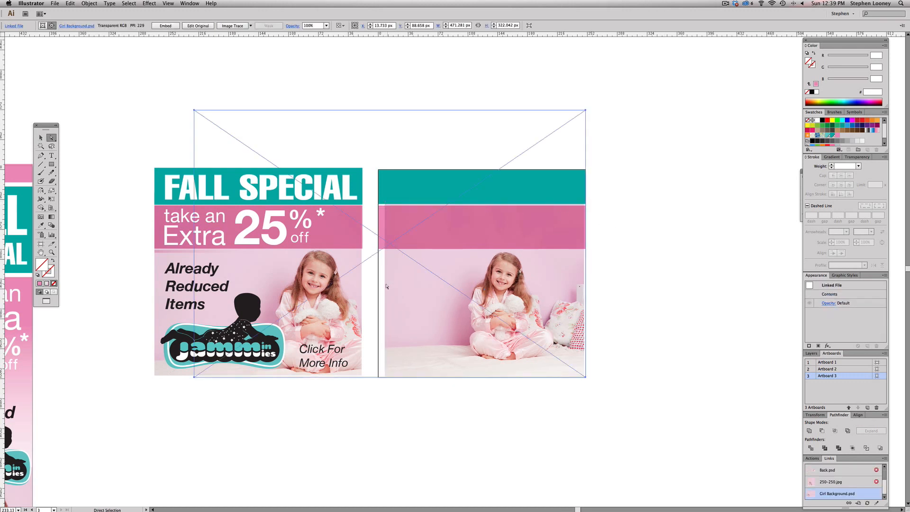
left_click_drag(430, 301, 469, 303)
key("super+z")
key("super+shift+a")
Extend the clipping mask's sides to Artboard 3's edges and lower its top edge to the pink band, about 154 px high.
left_click(386, 259)
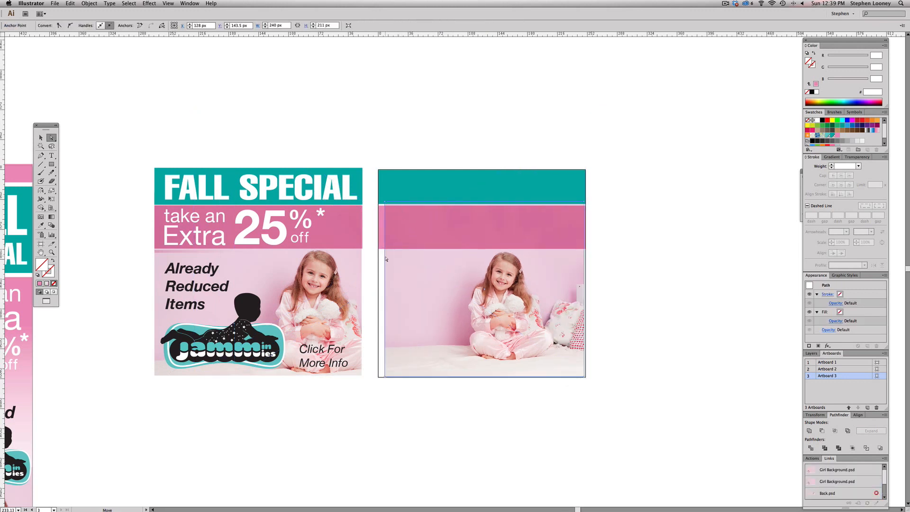
left_click_drag(386, 260, 379, 258)
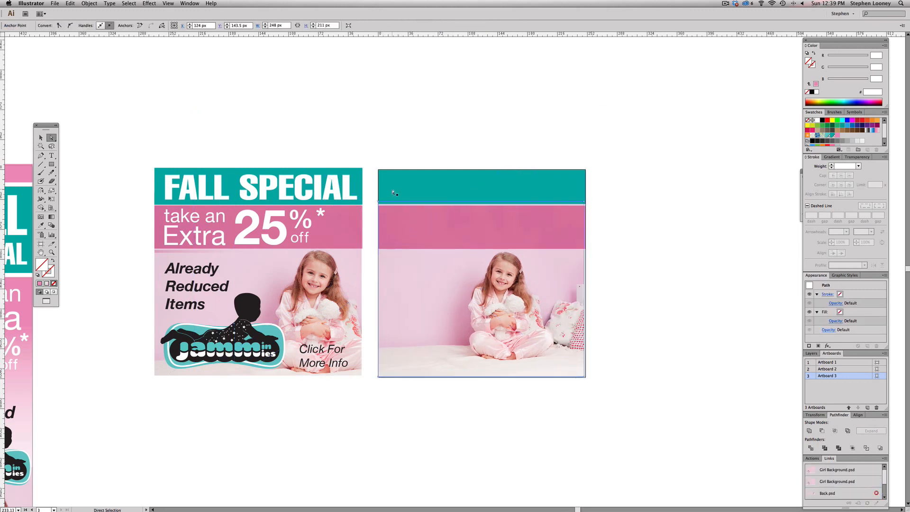
left_click_drag(391, 203, 388, 252)
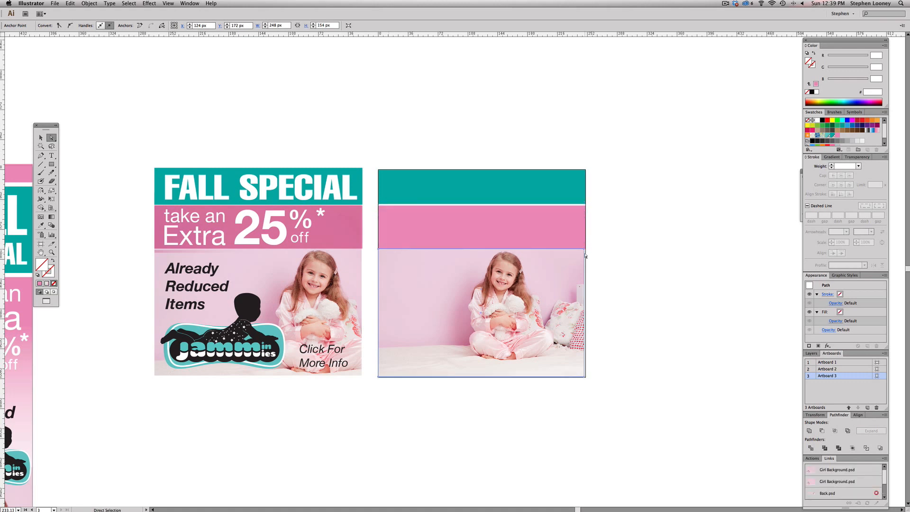
left_click_drag(584, 255, 587, 255)
left_click(615, 257)
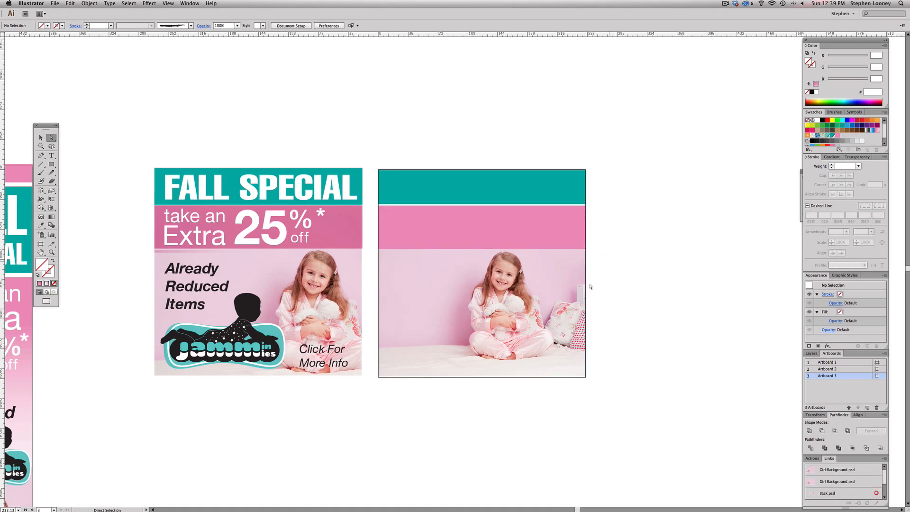
Try to move the girl photo downward within its clipping mask.
left_click(584, 295)
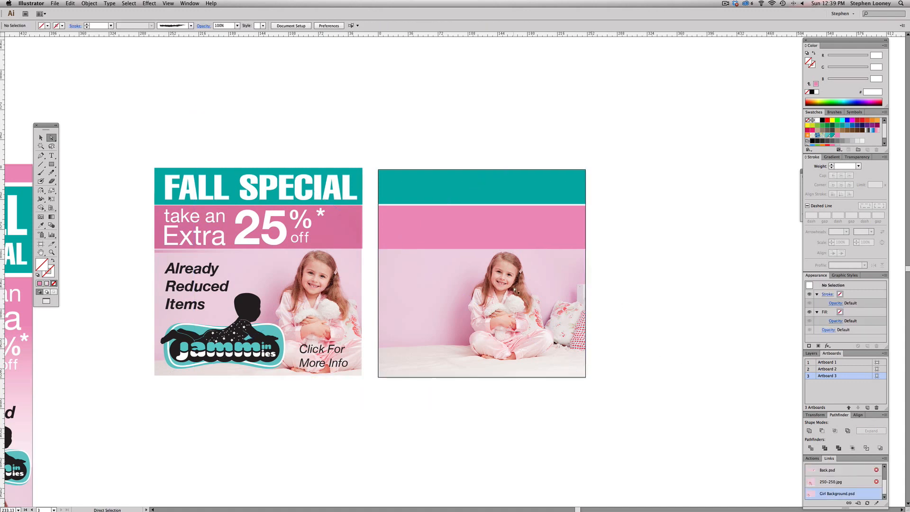
left_click(613, 336)
left_click(498, 289)
left_click_drag(498, 290, 510, 331)
key("super+z")
left_click(705, 241)
Enlarge the photo inside its mask to about 518 by 354 px and position the girl near the artboard's right edge.
left_click(500, 311)
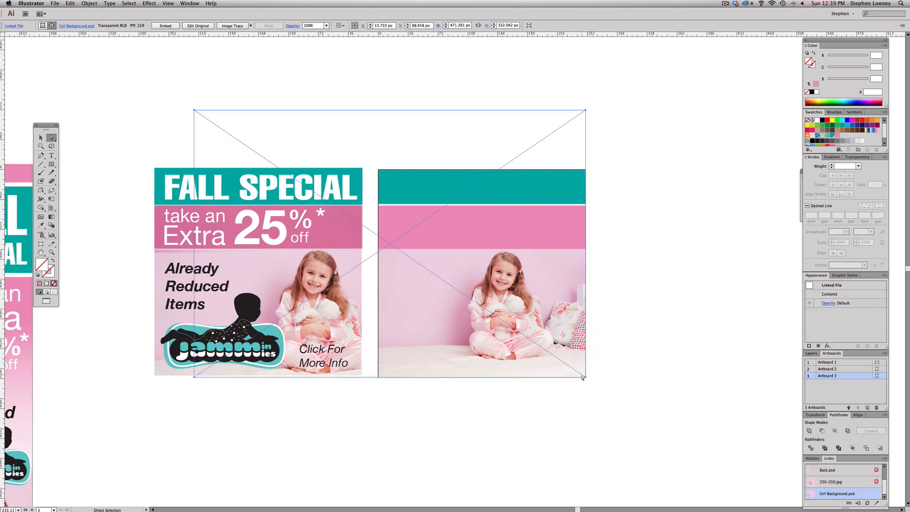
key("e")
left_click_drag(586, 377, 625, 404)
left_click_drag(527, 327, 518, 315)
left_click_drag(519, 315, 521, 314)
left_click_drag(522, 314, 524, 313)
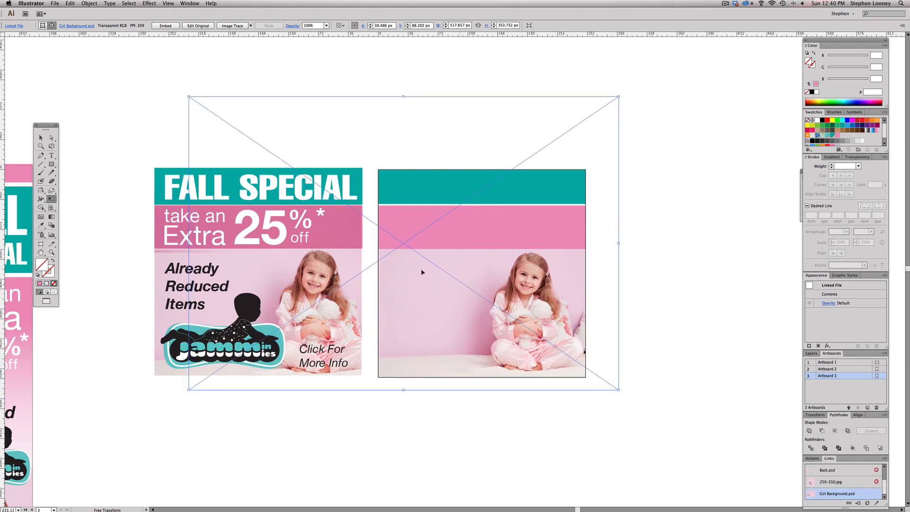
left_click(41, 138)
left_click(451, 61)
Paste a copy of the pink band in front and shrink it to a 3 px high strip along the band's lower edge.
left_click_drag(452, 73, 438, 128)
left_click(448, 313, "super")
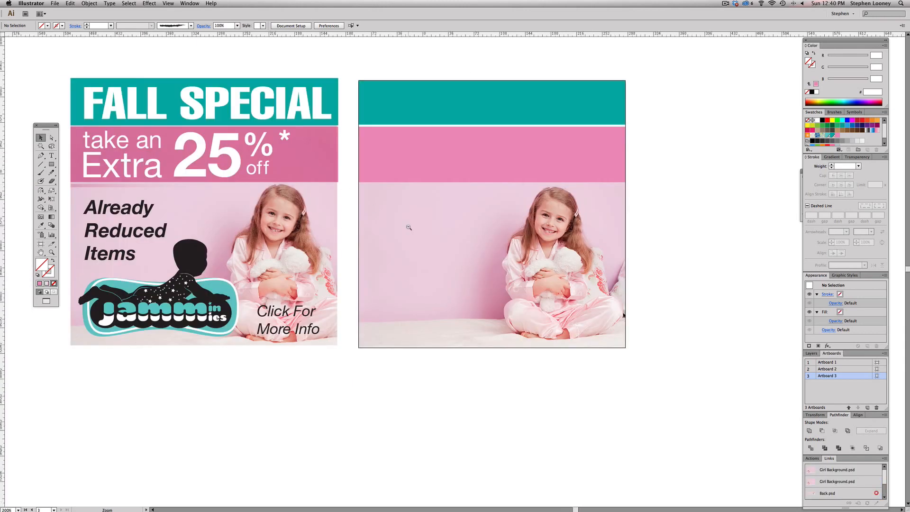
left_click(409, 227, "alt+super")
left_click(408, 228, "alt+super")
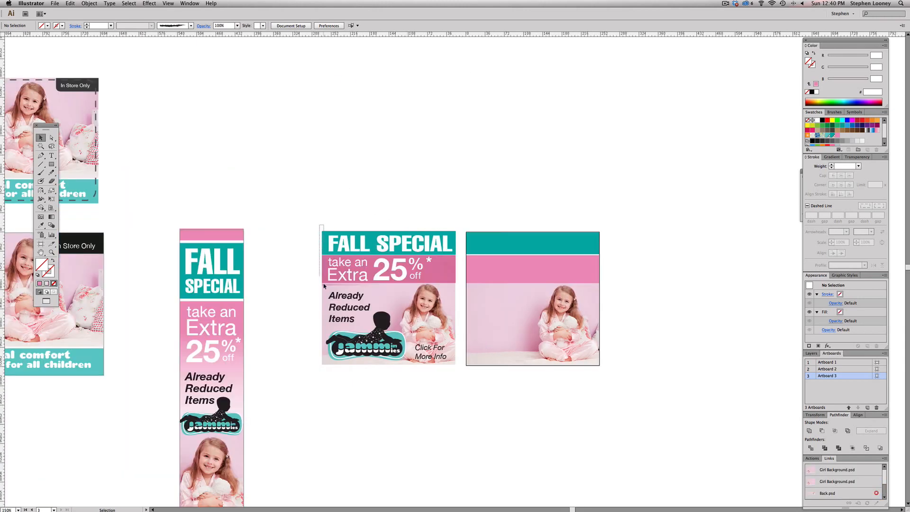
left_click(481, 282)
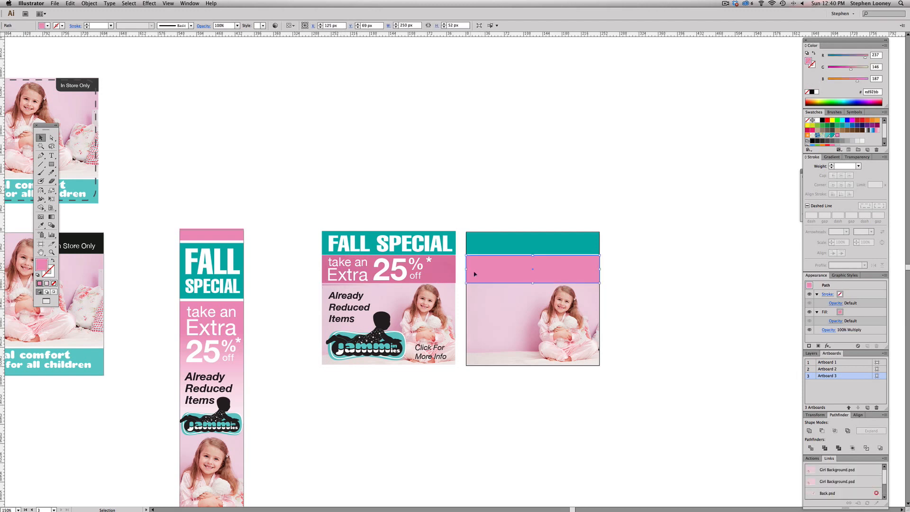
key("a")
key("super+f")
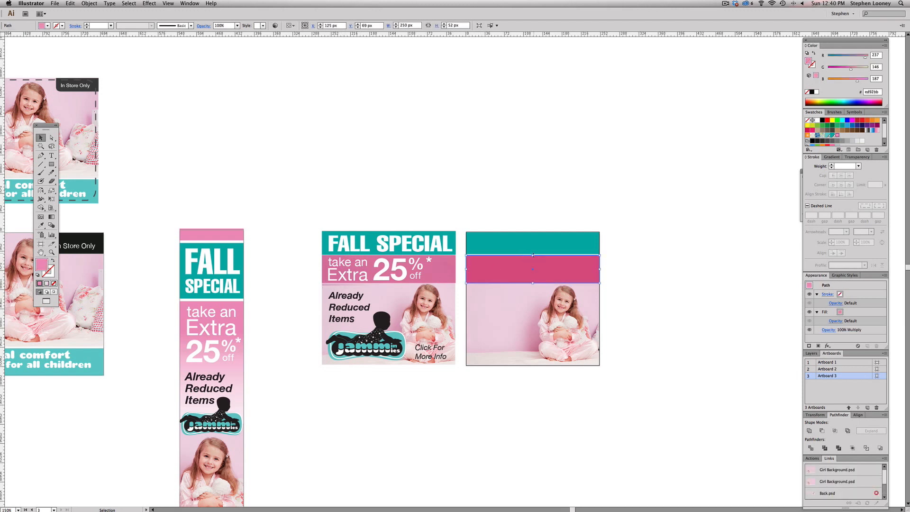
left_click_drag(533, 255, 507, 285)
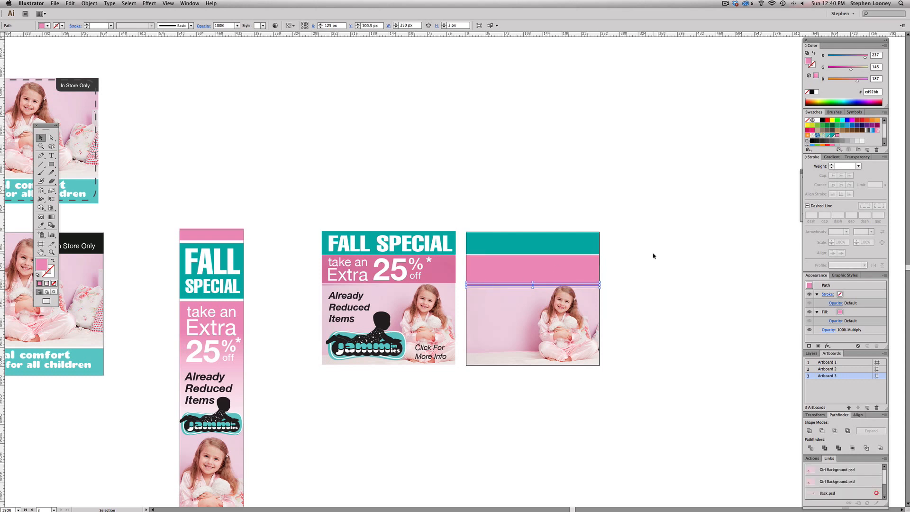
left_click(618, 267)
left_click(566, 301)
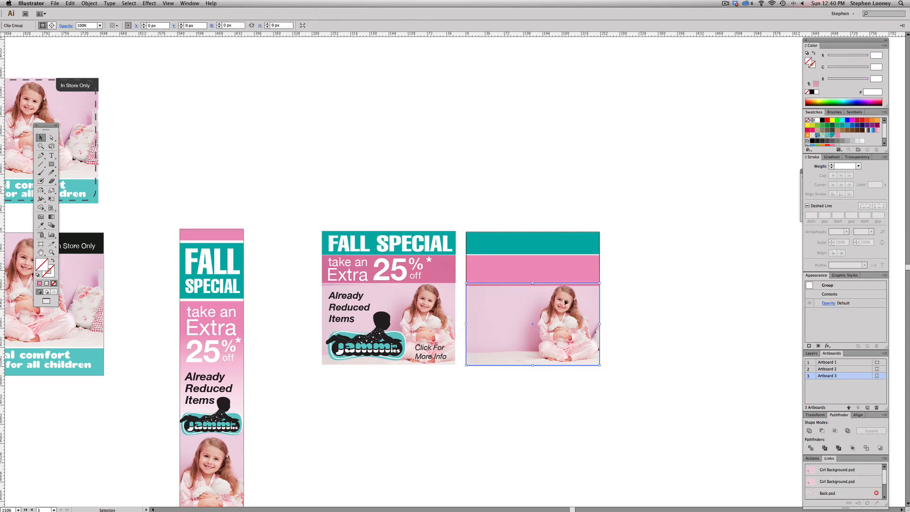
left_click(652, 288)
Fill the thin strip below the pink band with the pale shade sampled from the matching strip in the reference banner.
left_click(487, 285)
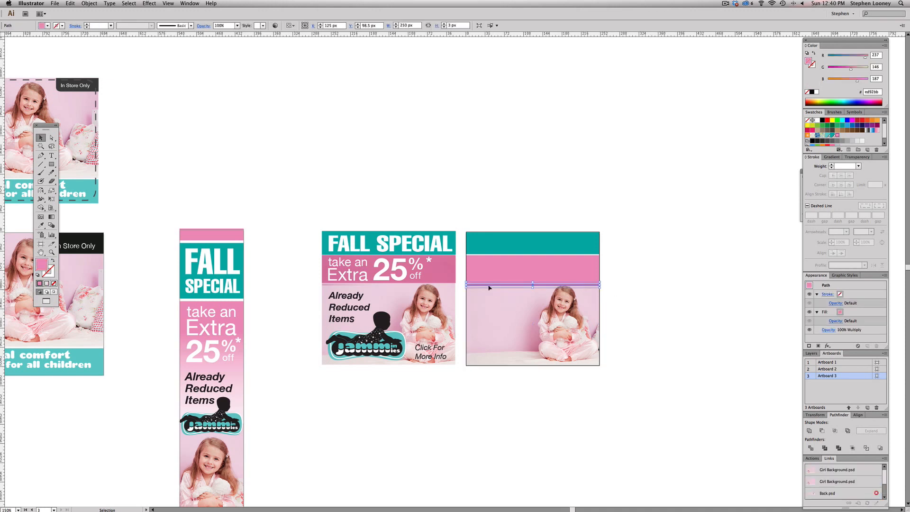
key("i")
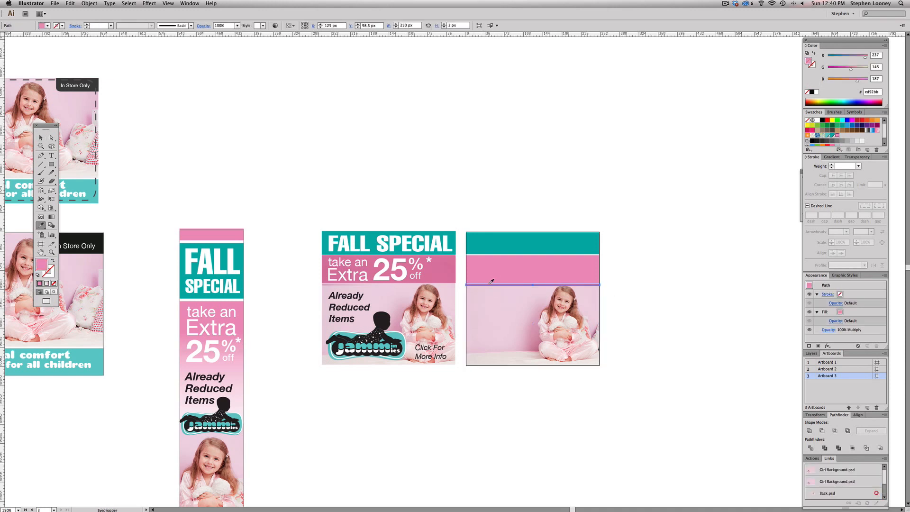
left_click(337, 282)
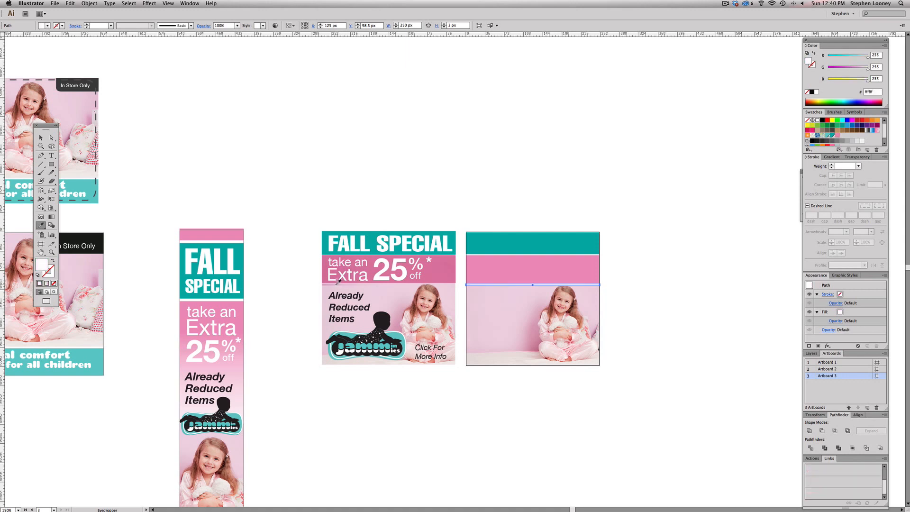
left_click(328, 283)
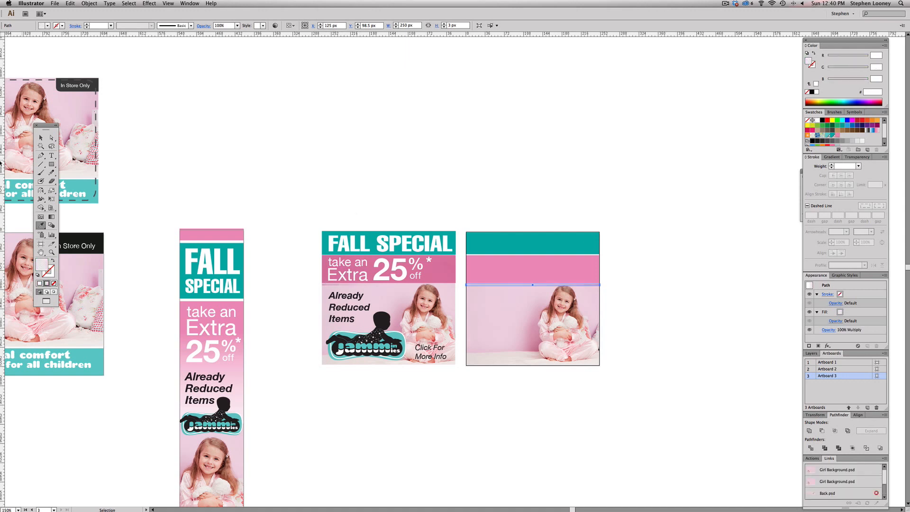
left_click(40, 190)
key("a")
left_click(705, 240)
left_click(41, 138)
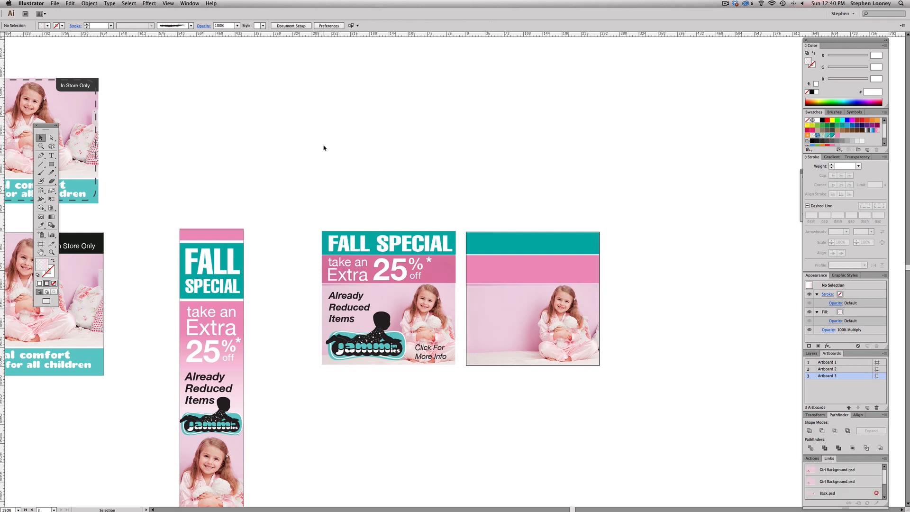
left_click(572, 324)
left_click(526, 389)
Try to place the reference banner's text and logo on Artboard 3.
left_click(397, 337)
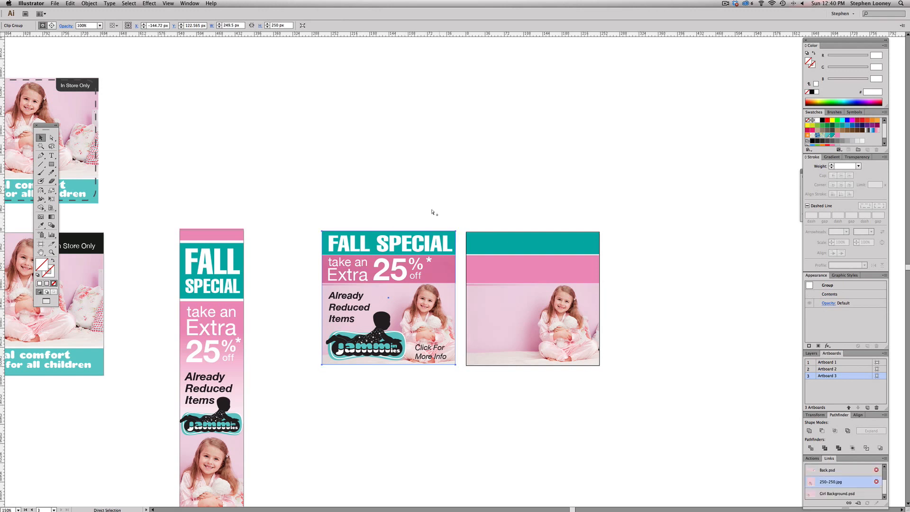
left_click_drag(295, 218, 441, 353)
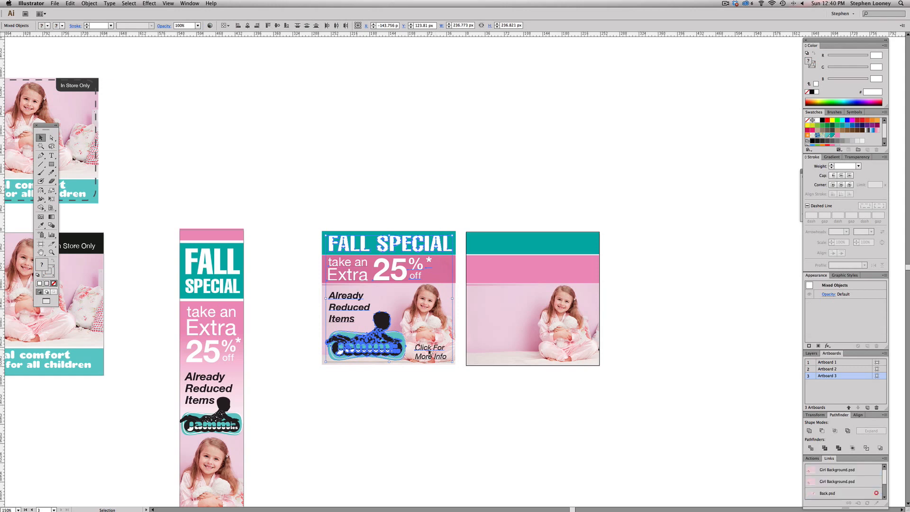
left_click_drag(437, 354, 572, 347)
left_click(644, 333)
key("super+z")
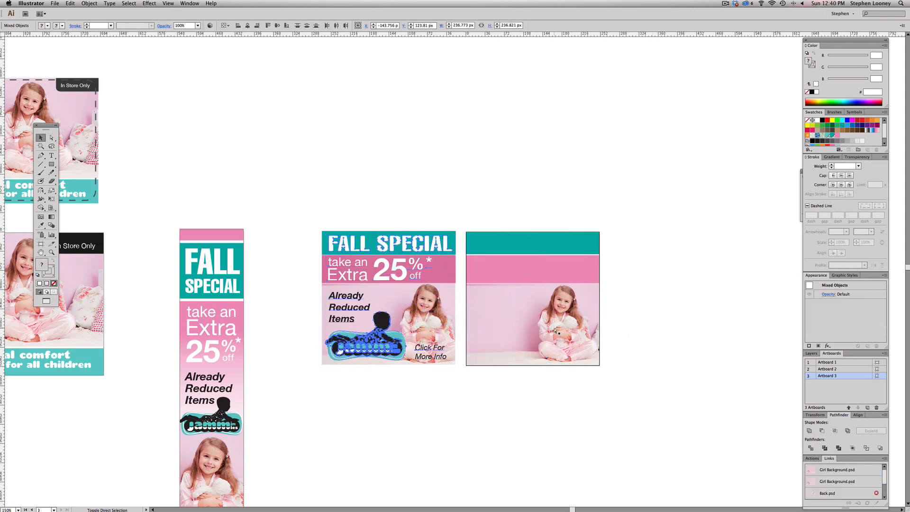
Restore the copied text and logo on Artboard 3 and bring them in front of the bands and photo.
key("super+shift+z")
left_click(82, 3)
mouse_move(99, 20)
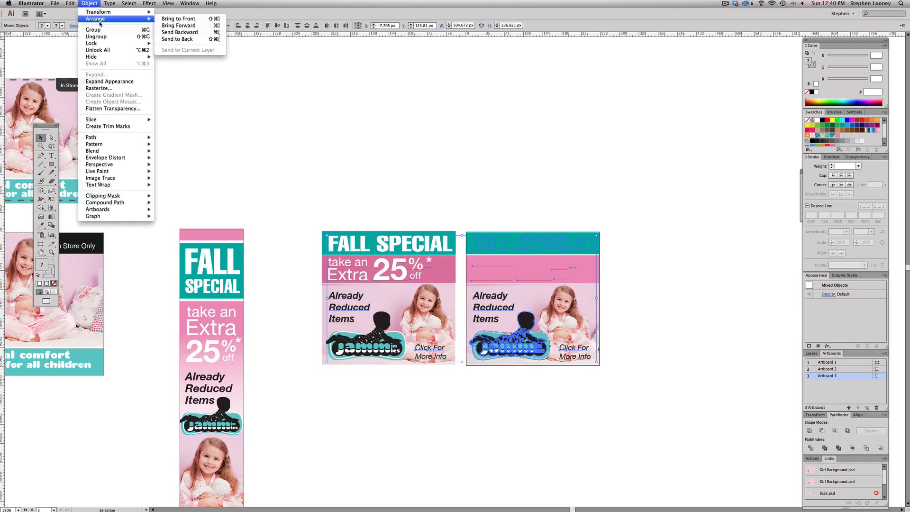
left_click(179, 19)
left_click(484, 183)
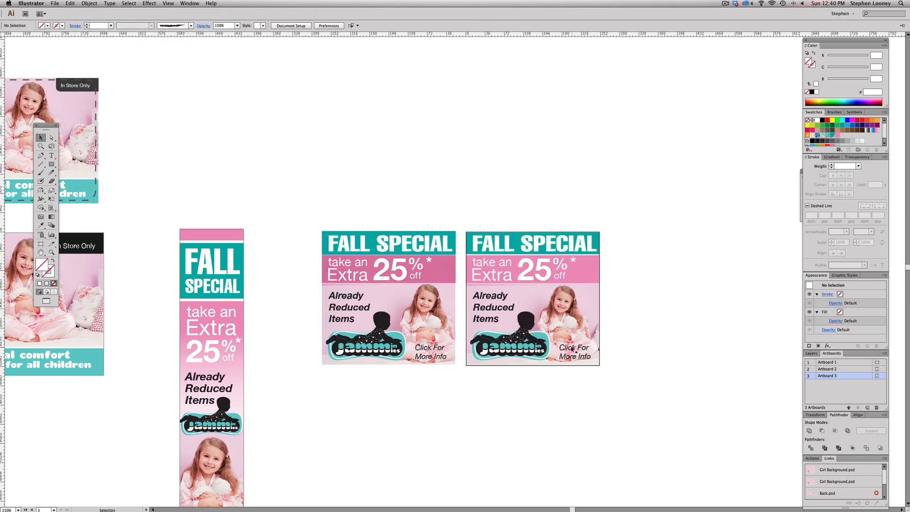
Compare the coupon, the tall banner and the square banner with their reference versions.
key("z")
left_click(532, 301, "alt+super")
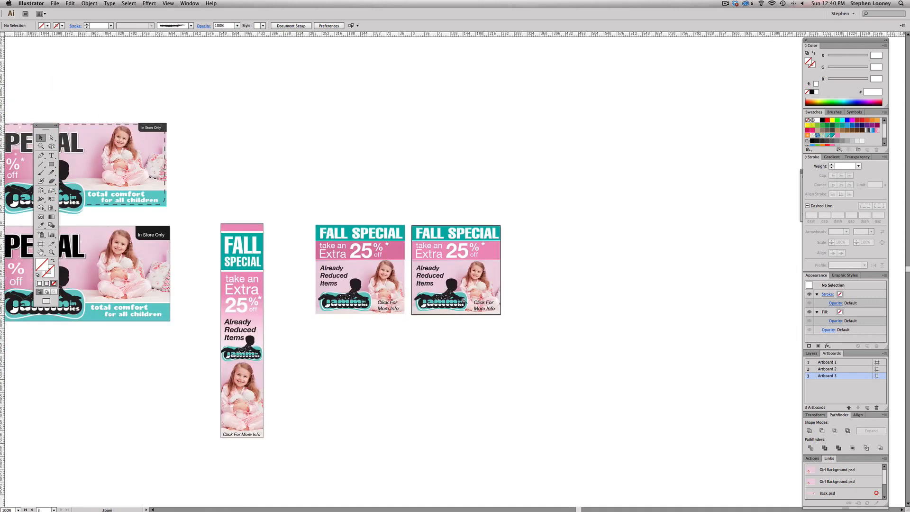
left_click(374, 293, "alt+super")
left_click_drag(371, 295, 422, 307)
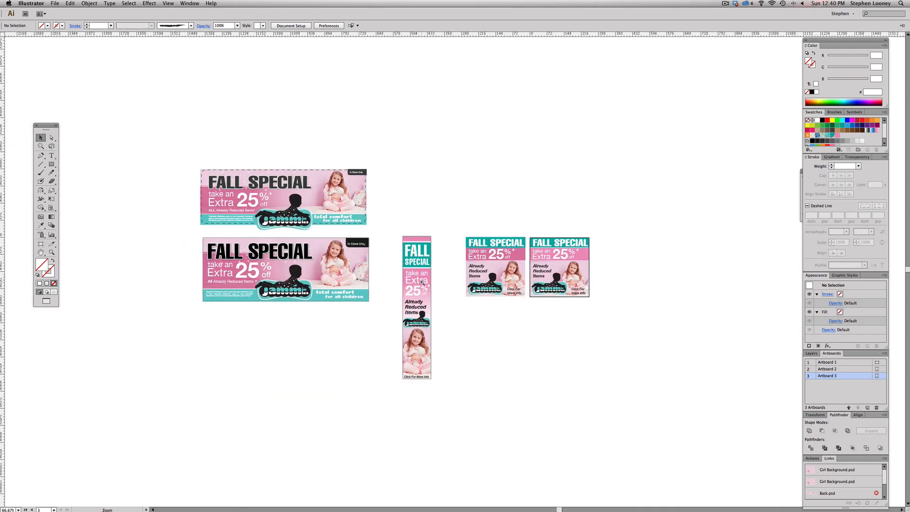
key("super+1")
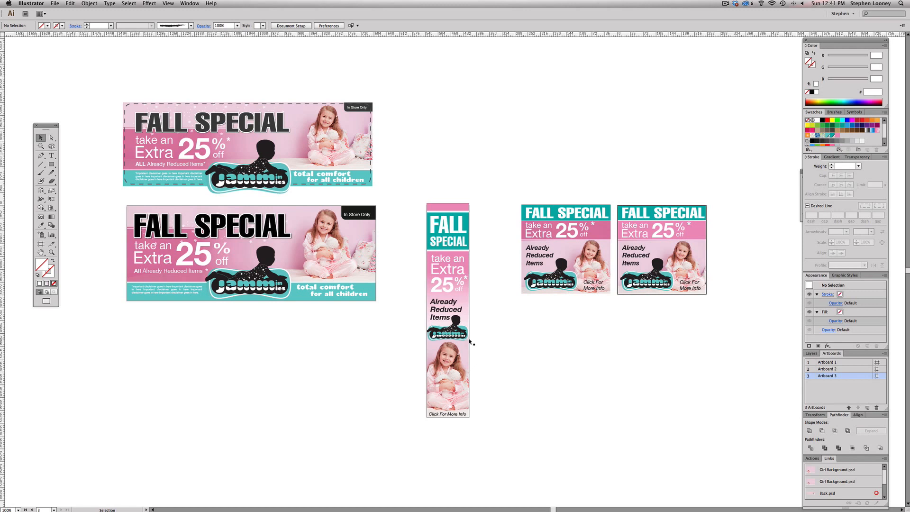
left_click_drag(417, 206, 433, 203)
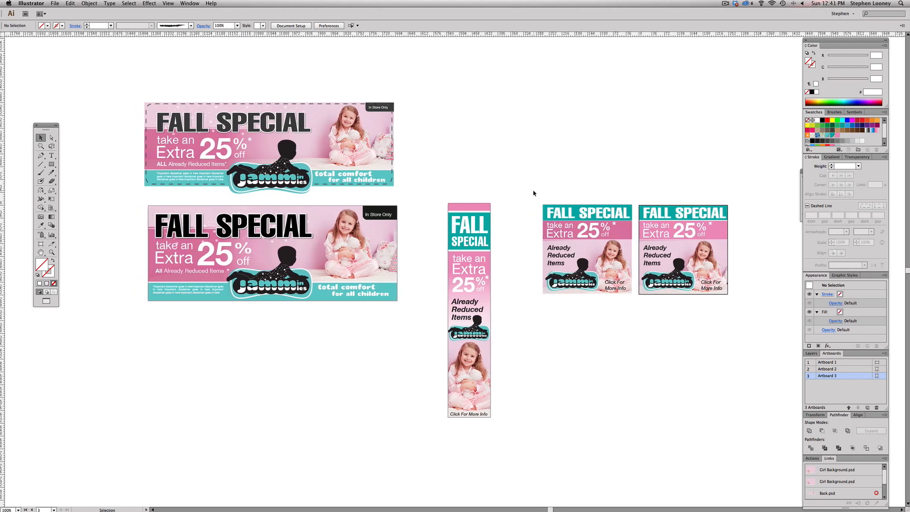
scroll(449, 175, "left", 3)
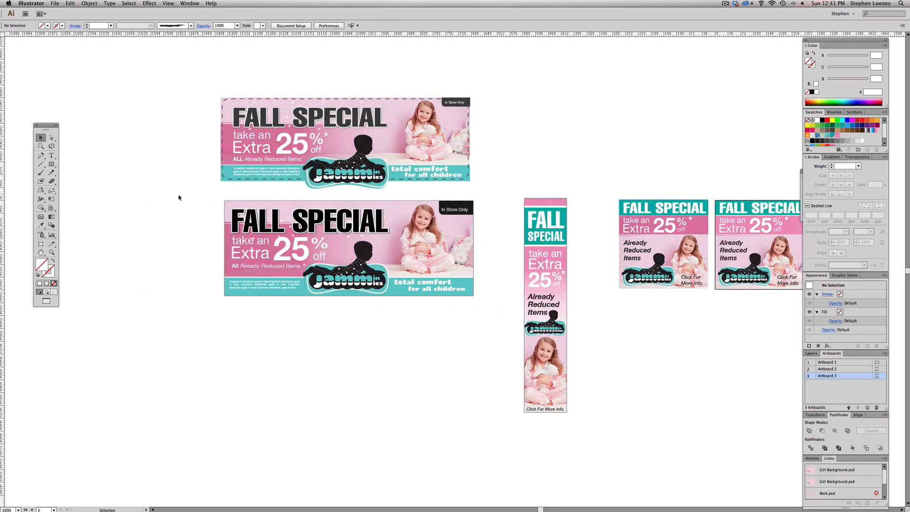
Draw a rounded rectangle of about 687 by 253 px just inside the edges of the coupon on Artboard 1.
left_click_drag(51, 164, 80, 174)
left_click(406, 280, "super")
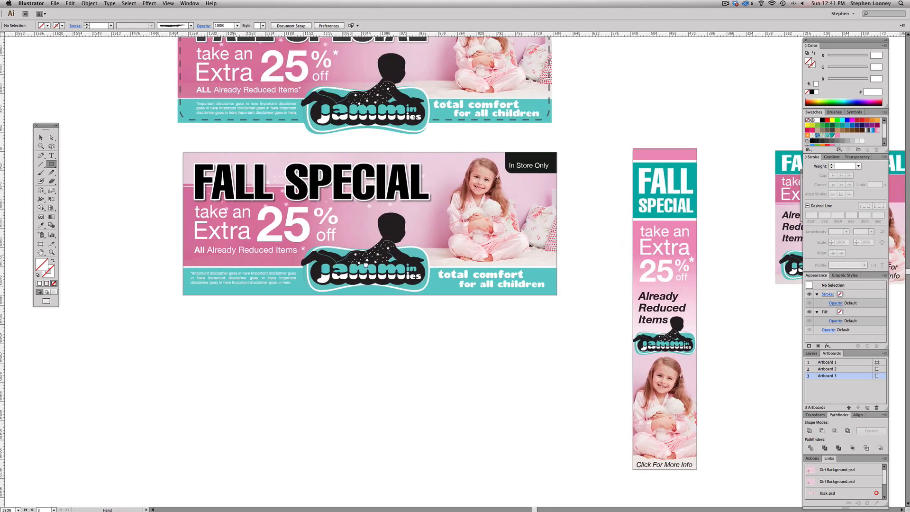
left_click_drag(316, 238, 342, 257)
left_click_drag(214, 178, 579, 312)
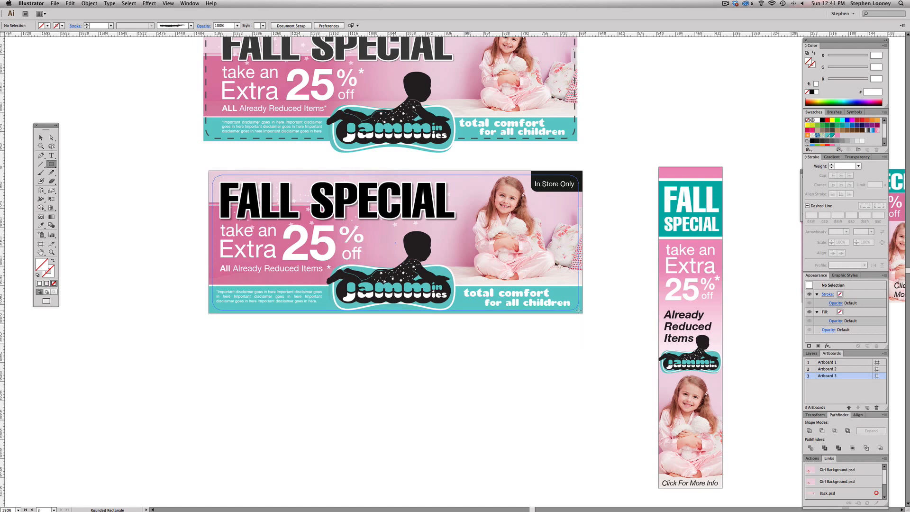
left_click_drag(579, 311, 579, 310)
left_click_drag(579, 310, 579, 311)
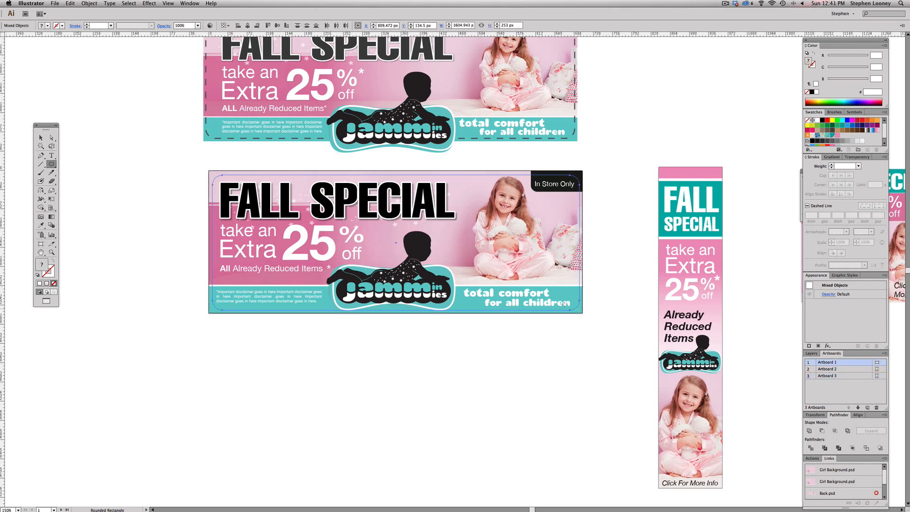
Fill the rounded rectangle over the coupon with white and leave it without a stroke.
double_click(41, 138)
key("Escape")
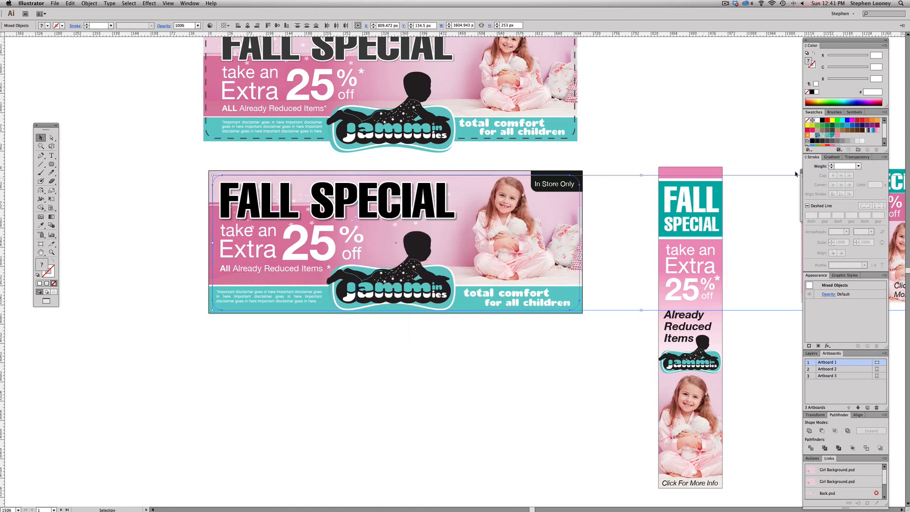
left_click(817, 121)
left_click(596, 190)
left_click(551, 213)
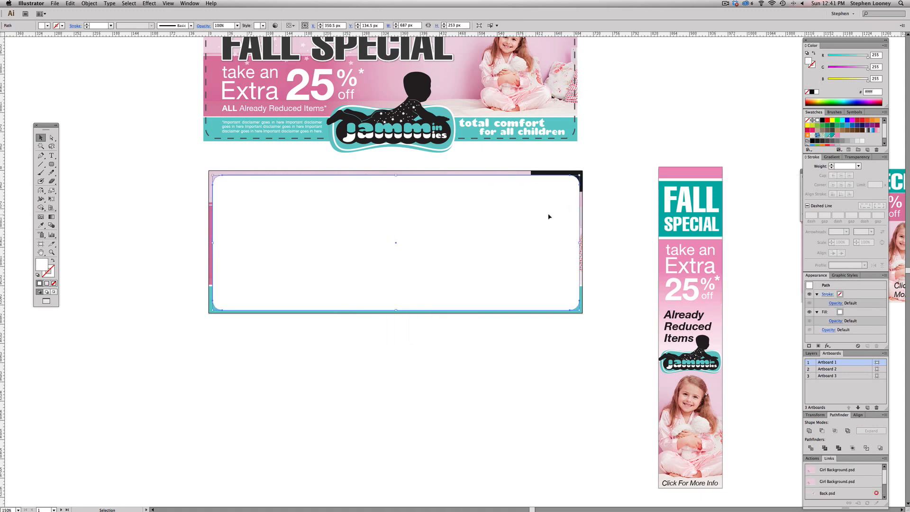
Cut the white rounded rectangle to the clipboard and group all of the coupon artwork on Artboard 1.
left_click_drag(552, 195, 553, 302)
key("super+z")
key("Delete")
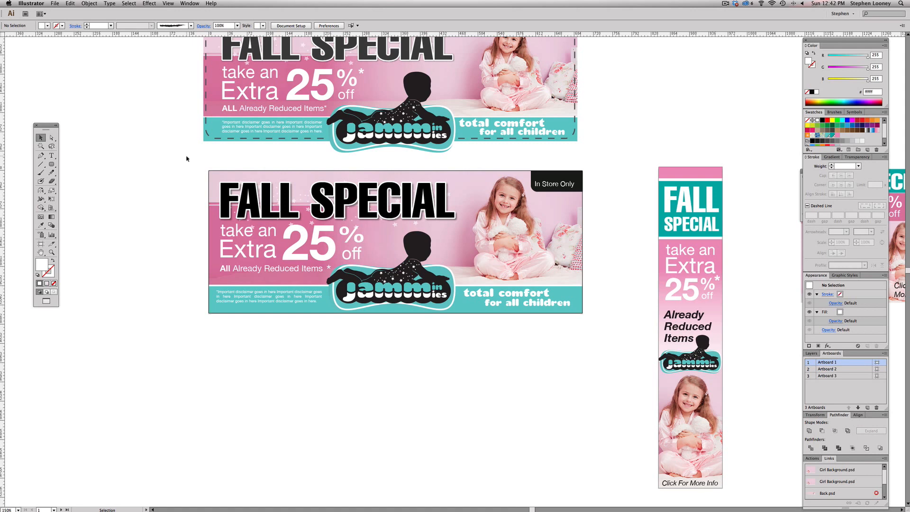
key("a")
left_click_drag(162, 160, 615, 343)
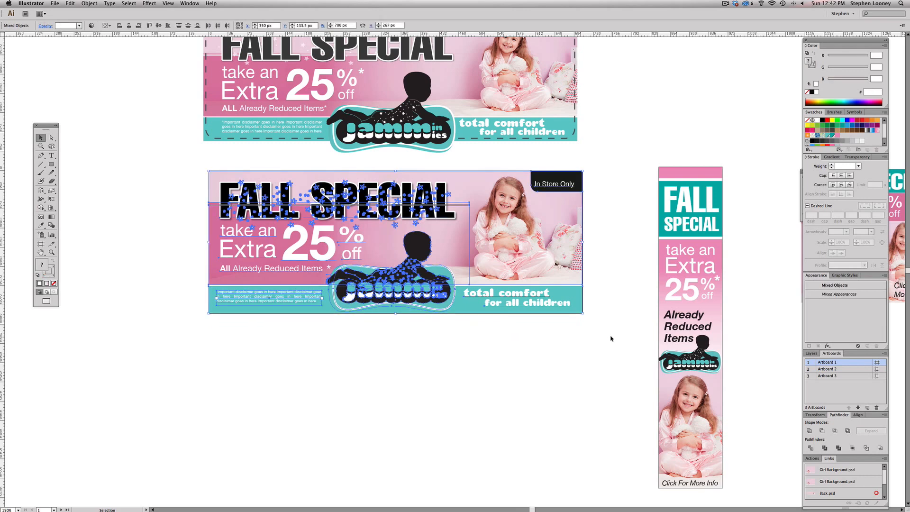
key("super+g")
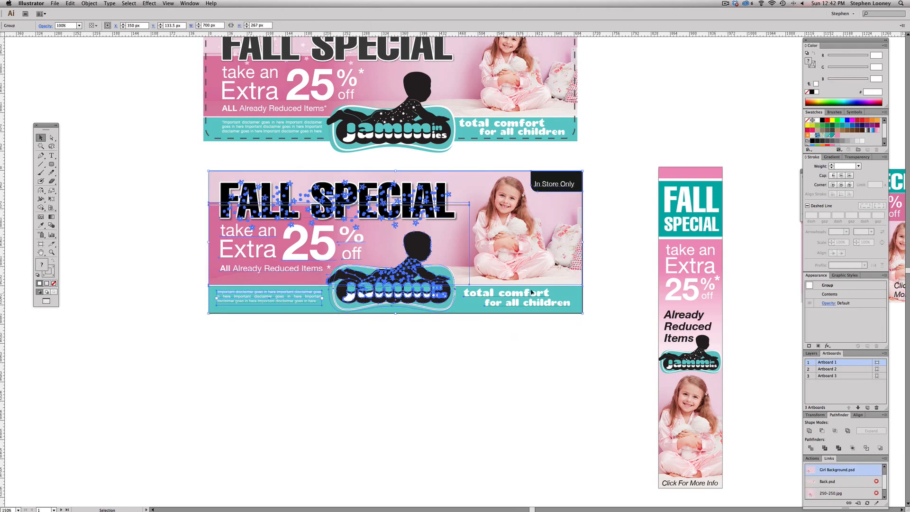
left_click(625, 142)
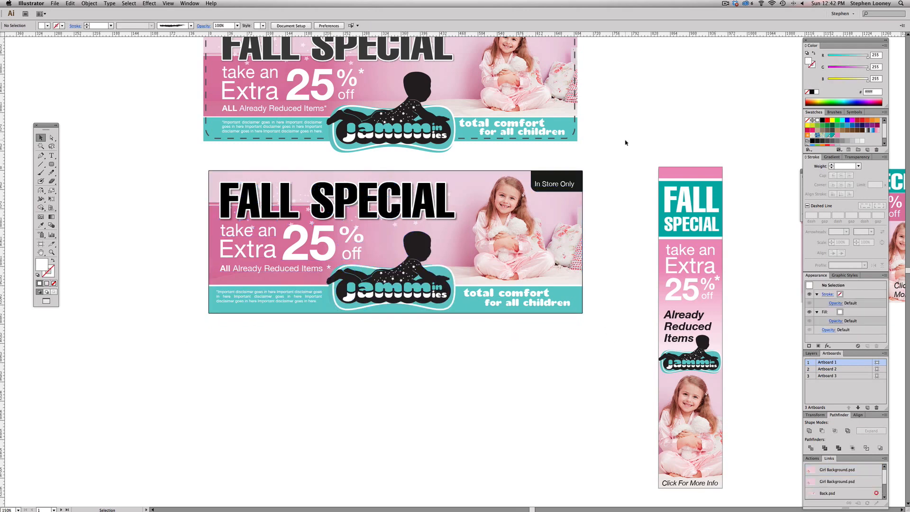
Paste the rounded rectangle in front and make it a clipping mask for the coupon group.
key("super+f")
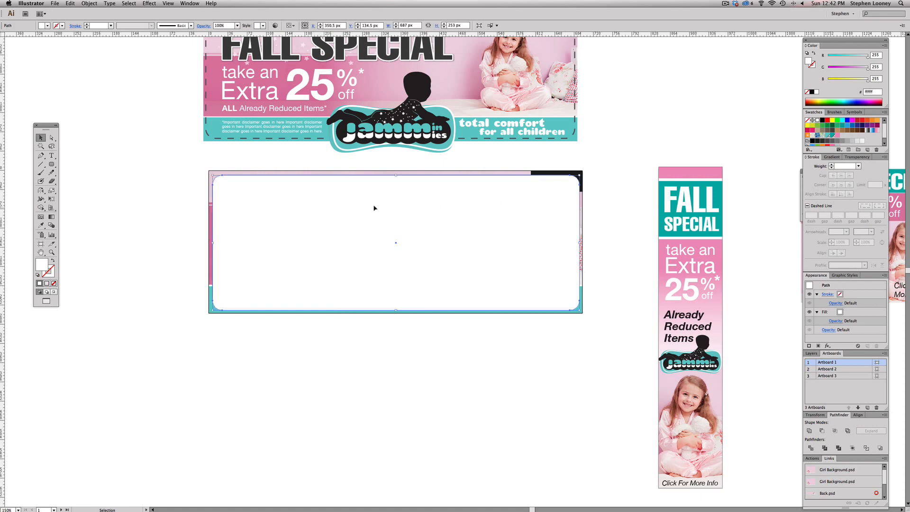
left_click_drag(184, 166, 606, 317)
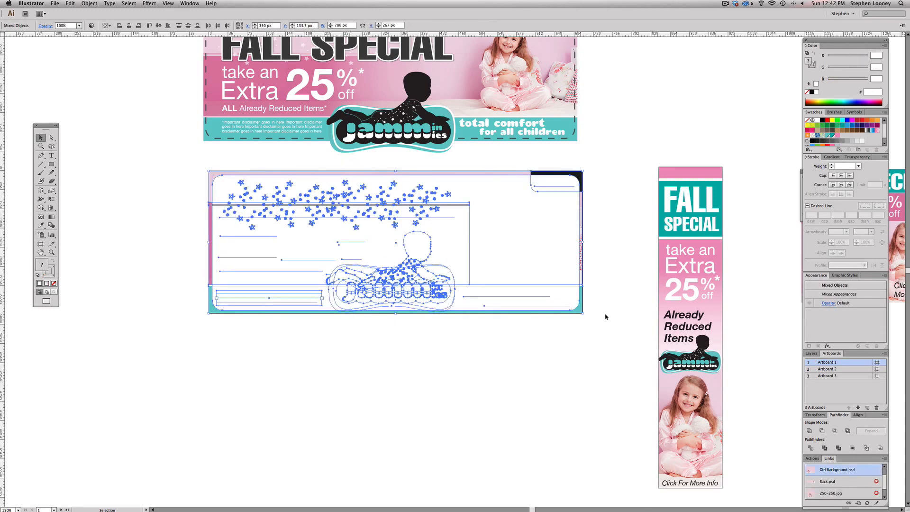
right_click(505, 239)
left_click(524, 280)
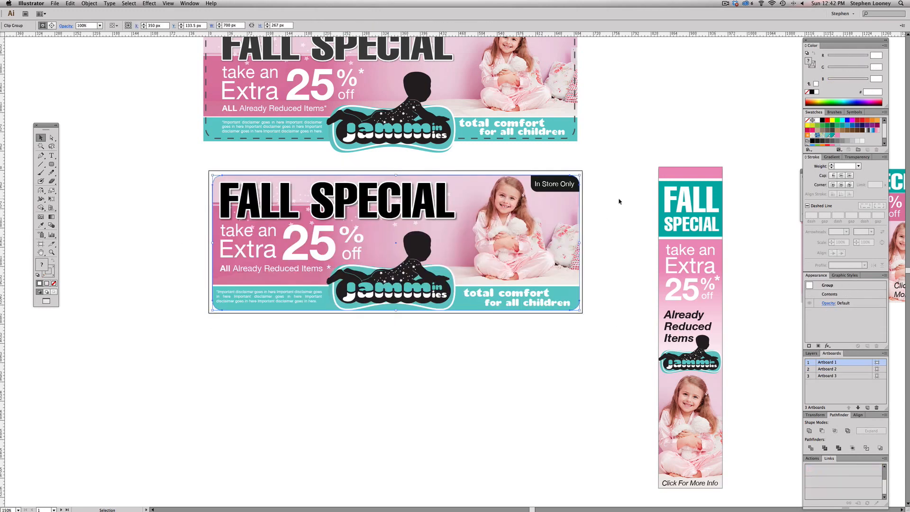
left_click(619, 201)
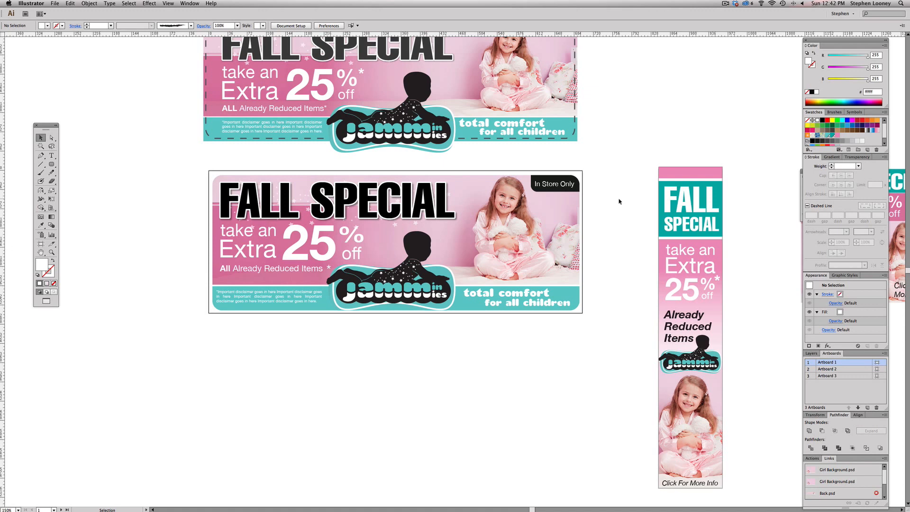
Paste another rounded rectangle in front, remove its fill and give it a black 1 pt dashed stroke with 12 pt dashes.
key("a")
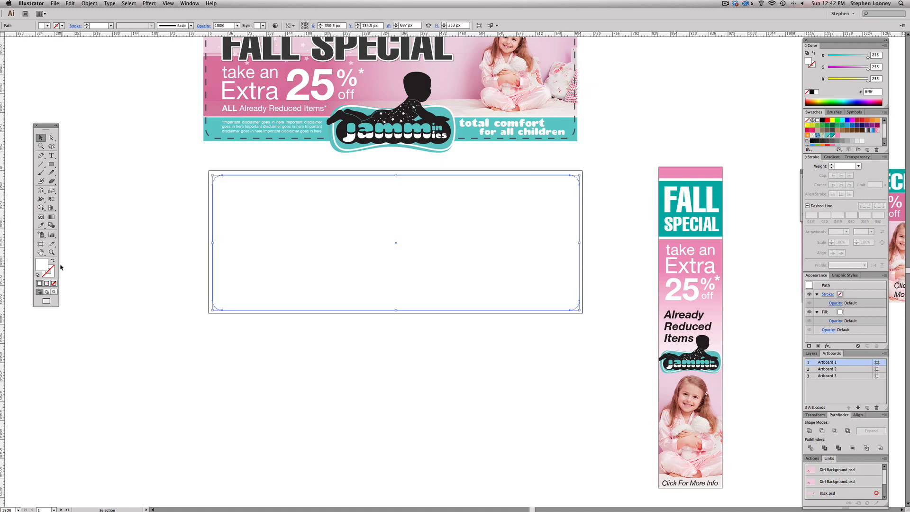
left_click(54, 283)
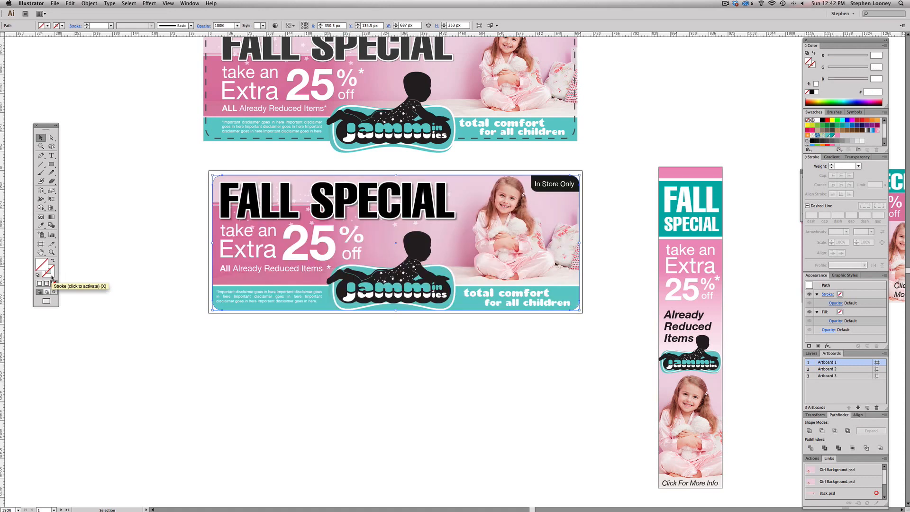
left_click(822, 121)
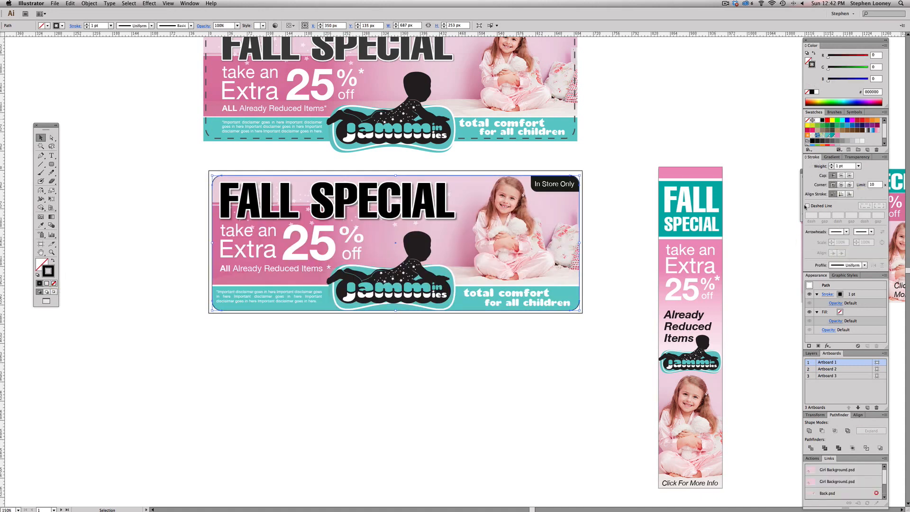
left_click(808, 206)
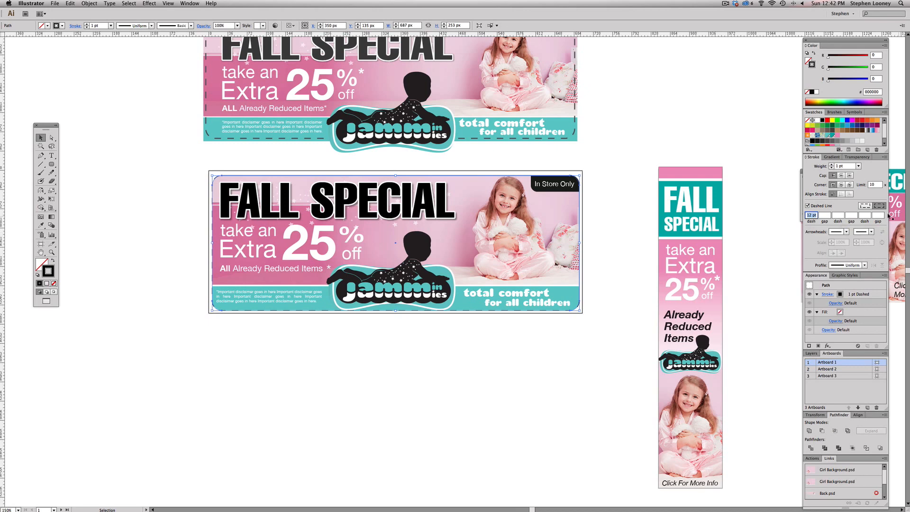
left_click(615, 150)
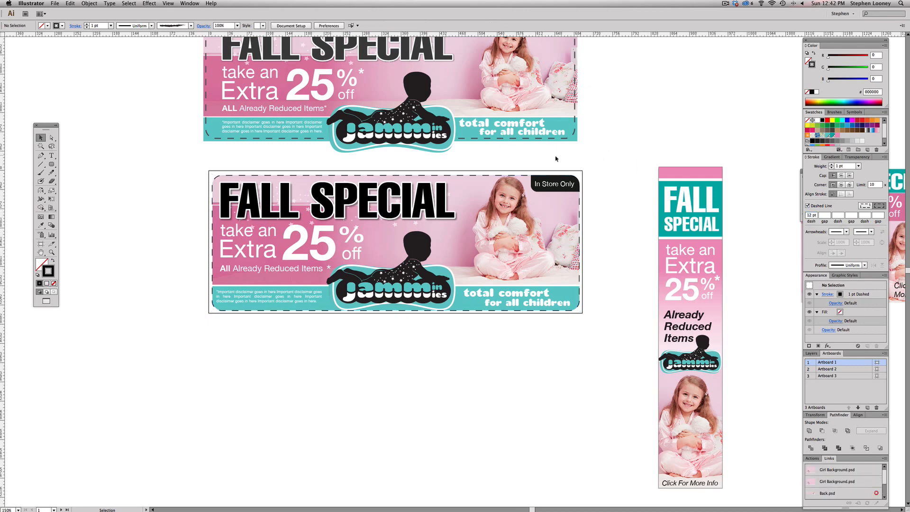
Isolate the masked coupon artwork and ungroup the artwork inside the clipping group.
scroll(540, 161, "up", 2)
scroll(540, 162, "left", 1)
left_click(418, 270)
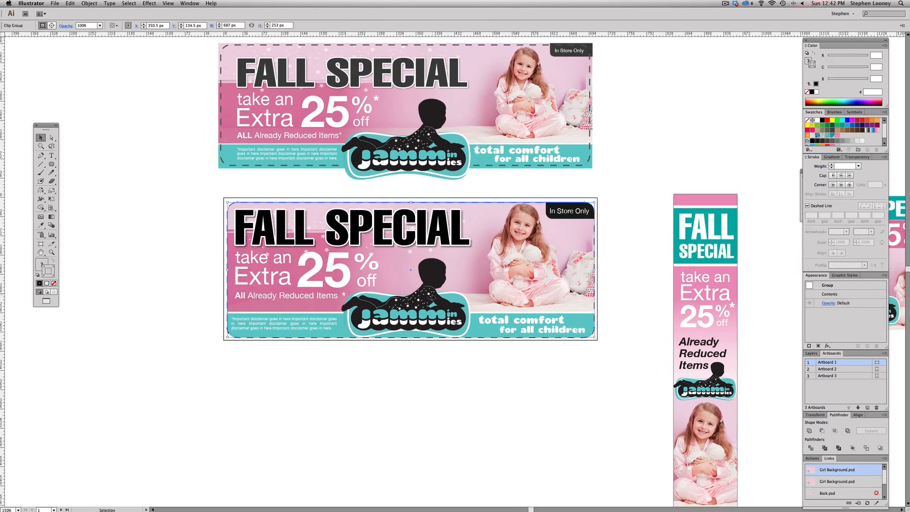
left_click(460, 407)
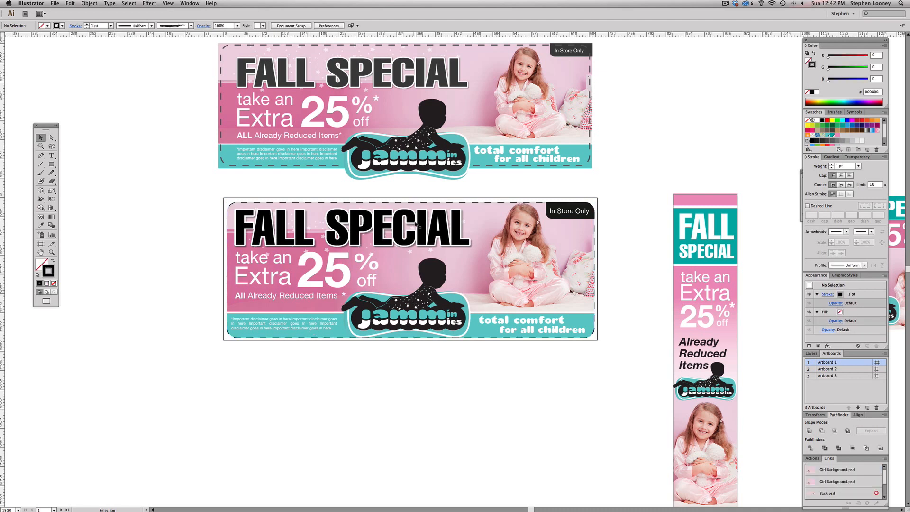
left_click_drag(418, 156, 418, 162)
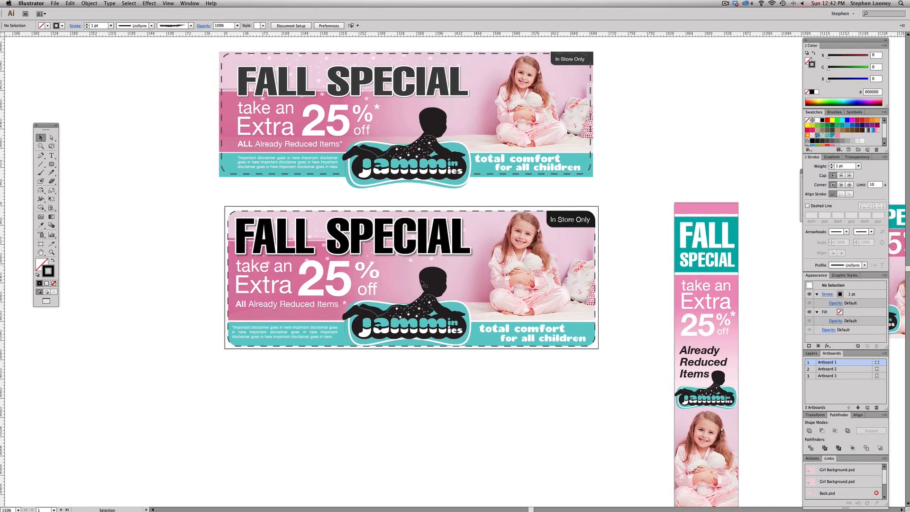
left_click(448, 307)
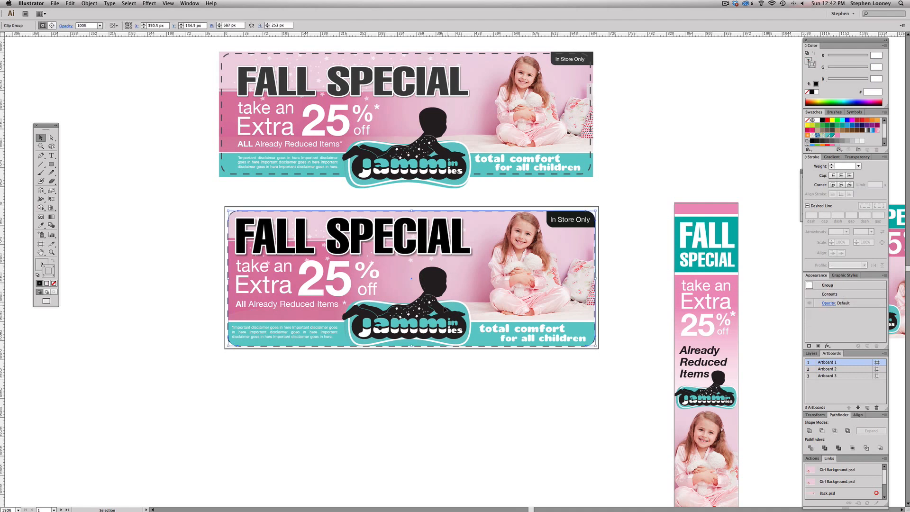
left_click(437, 354)
left_click(426, 312)
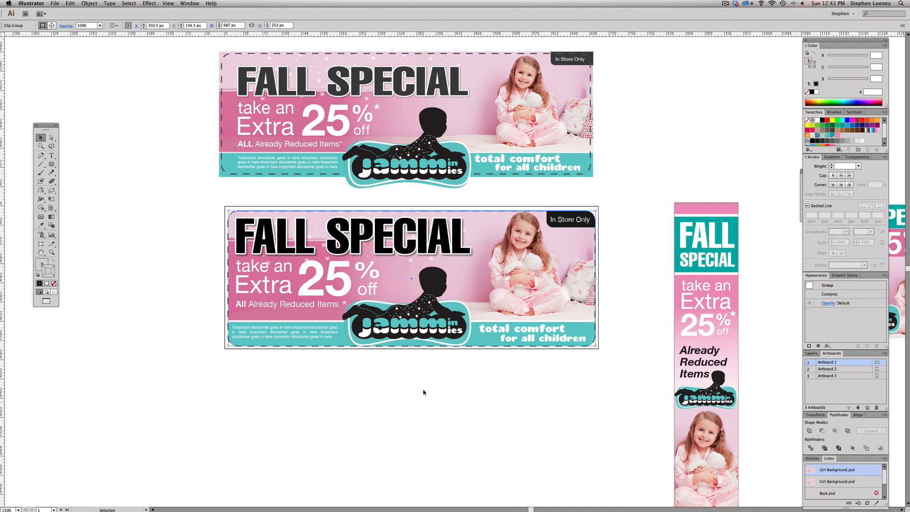
double_click(412, 321)
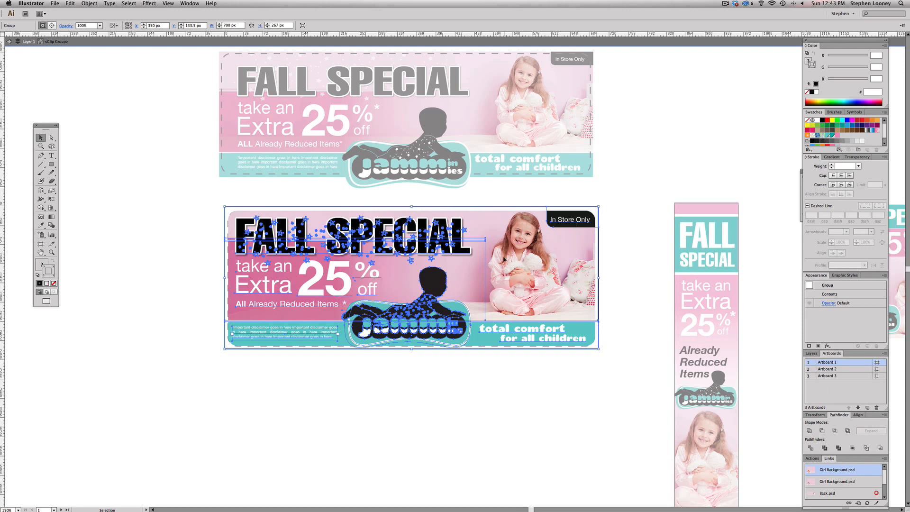
right_click(440, 286)
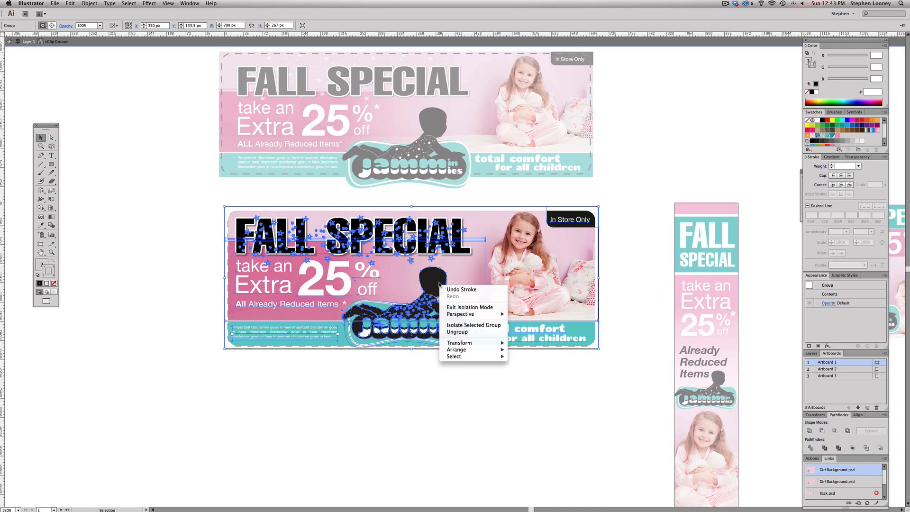
left_click(447, 333)
left_click(437, 396)
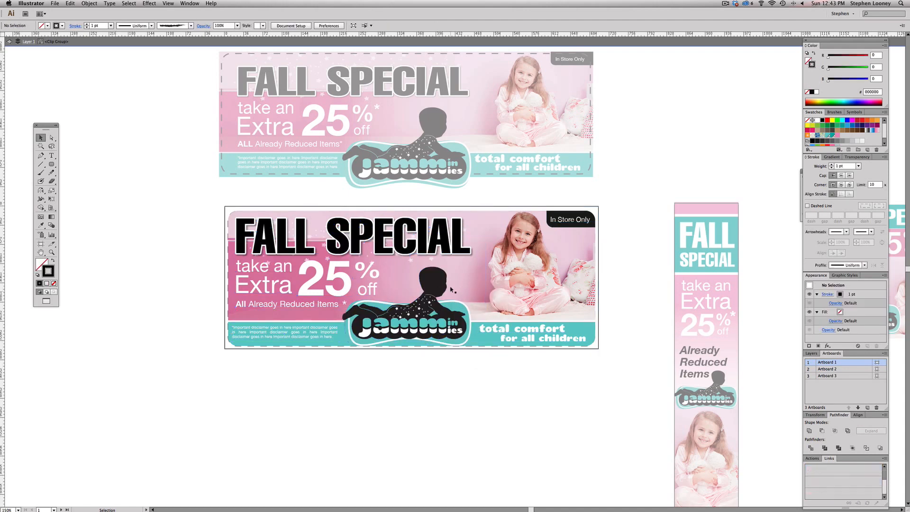
Move the jammies logo down past the mask's lower edge and leave isolation mode.
left_click_drag(434, 289, 434, 298)
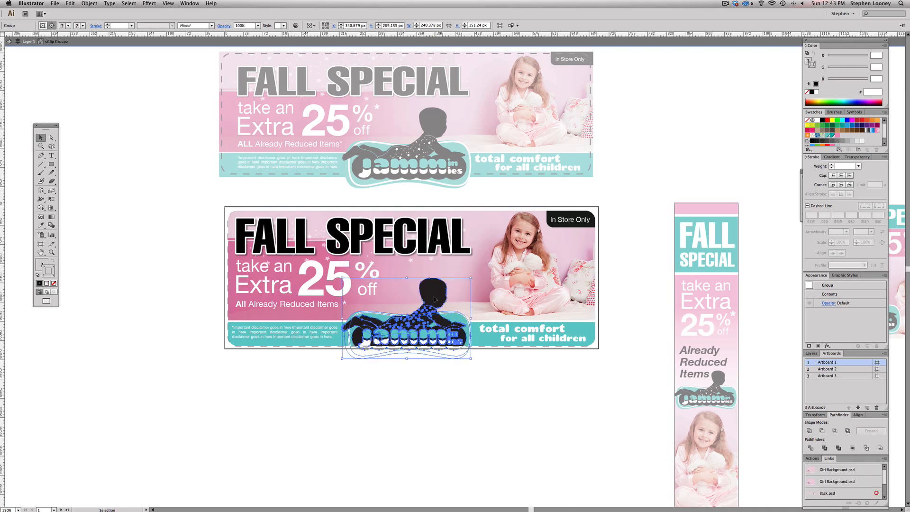
left_click(498, 378)
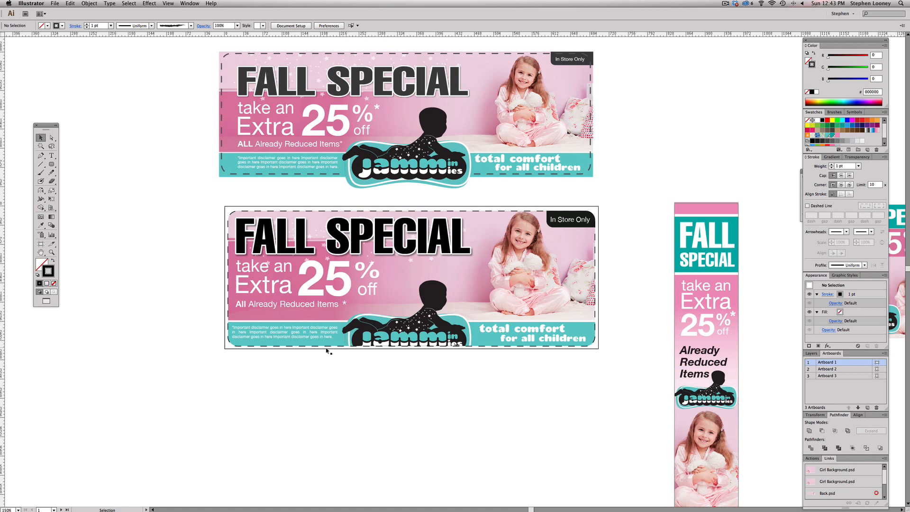
left_click(341, 347)
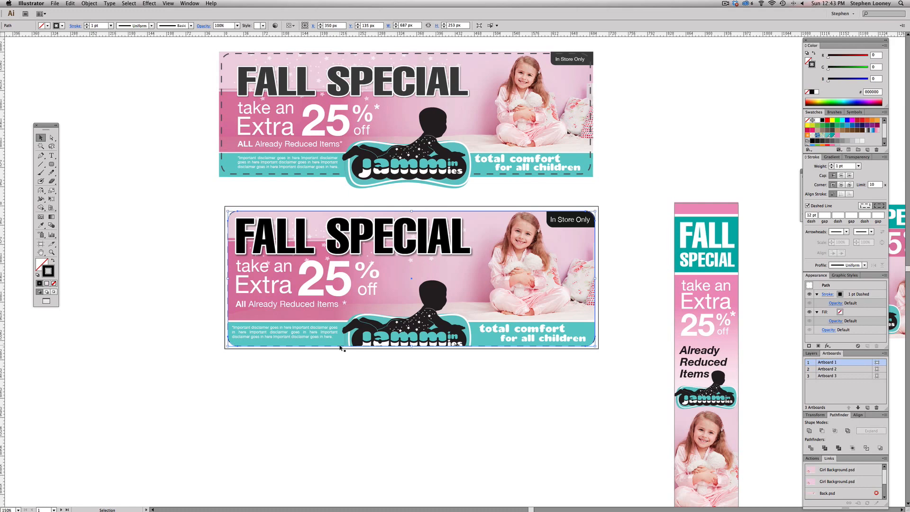
left_click_drag(339, 346, 342, 393)
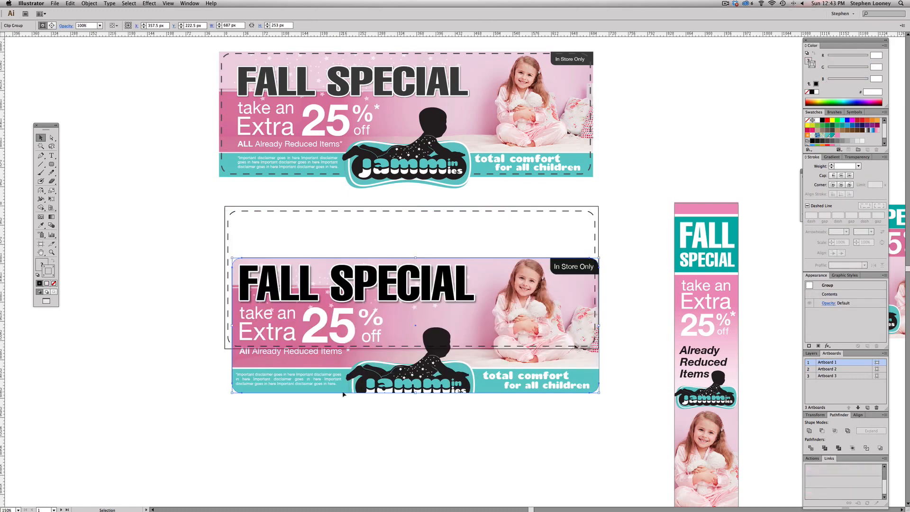
key("super+z")
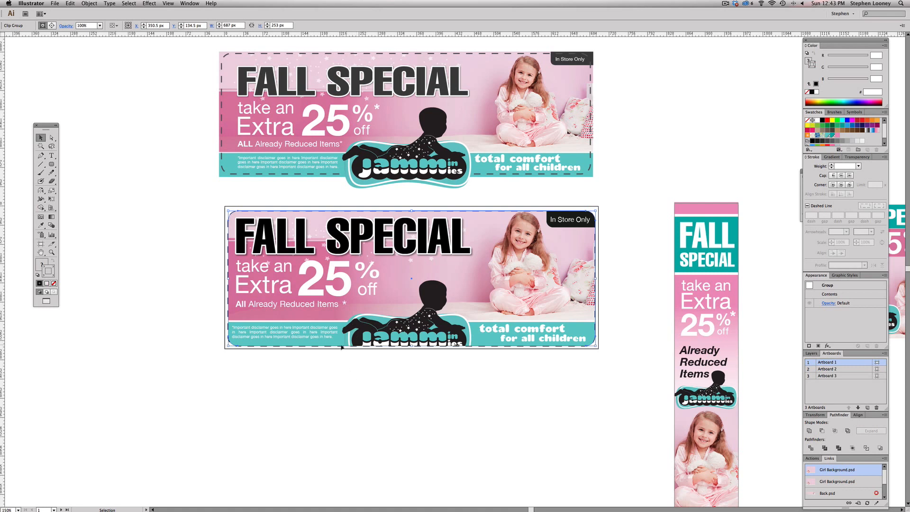
left_click(372, 367)
Isolate the coupon's clipping group, copy the jammies logo, delete it from the group and leave isolation mode.
double_click(408, 336)
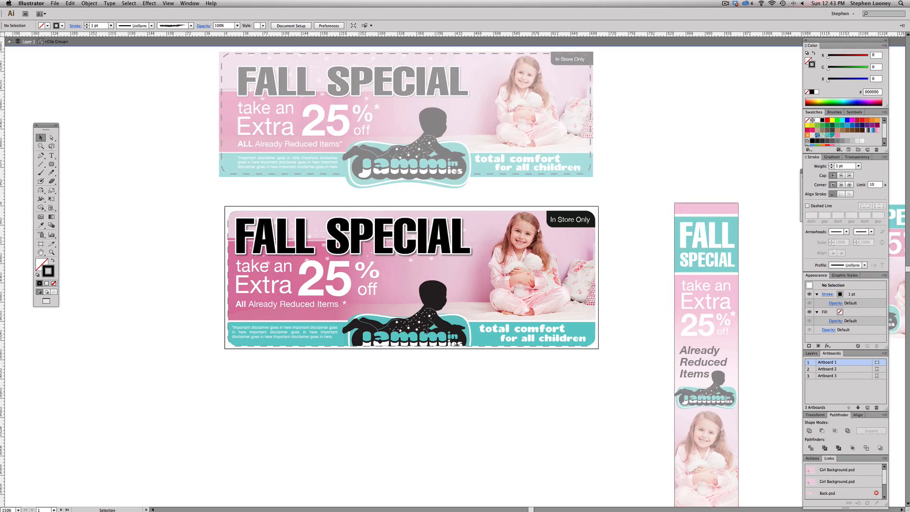
double_click(404, 365)
left_click(426, 333)
double_click(426, 333)
left_click(362, 359)
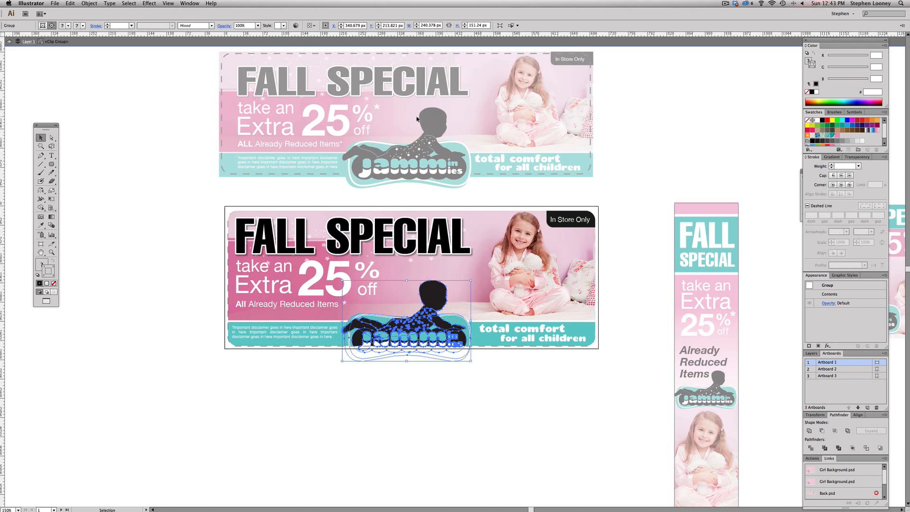
key("a")
key("Delete")
double_click(409, 371)
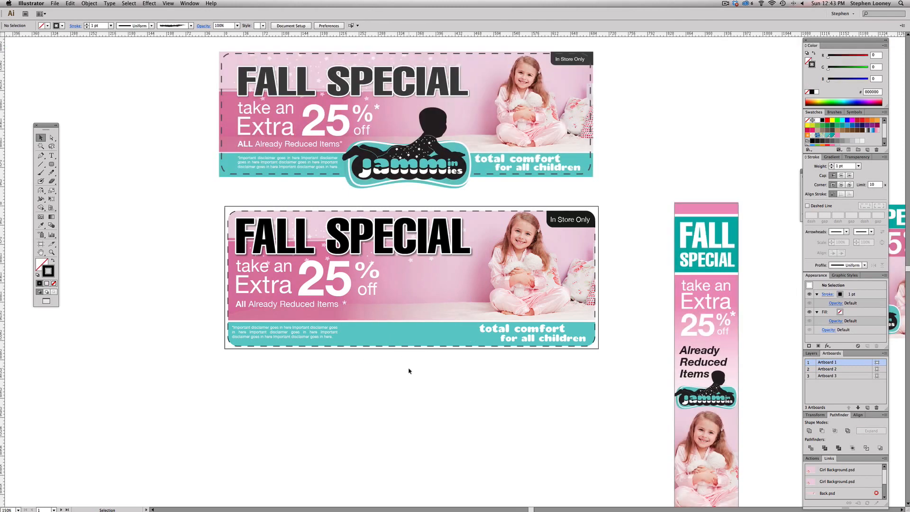
Paste the copied jammies logo in front of the masked coupon, outside the clipping group, and deselect it.
left_click(71, 3)
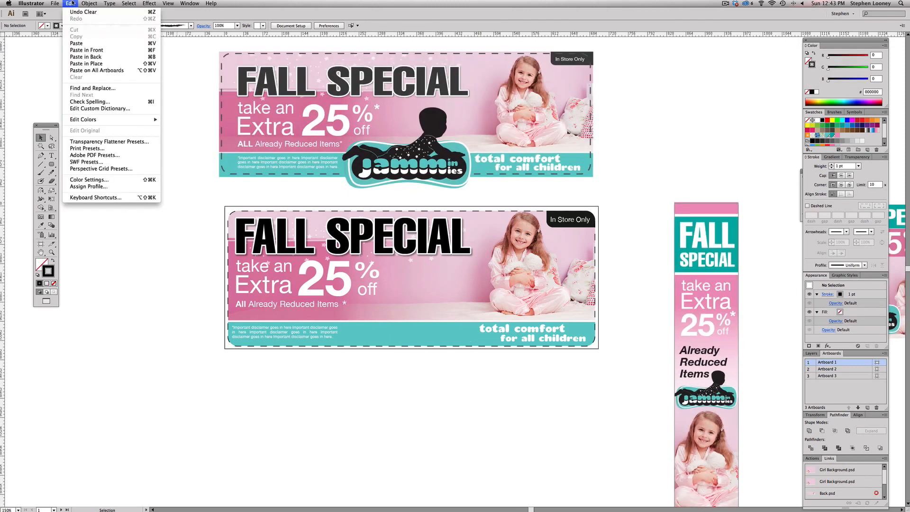
key("super+f")
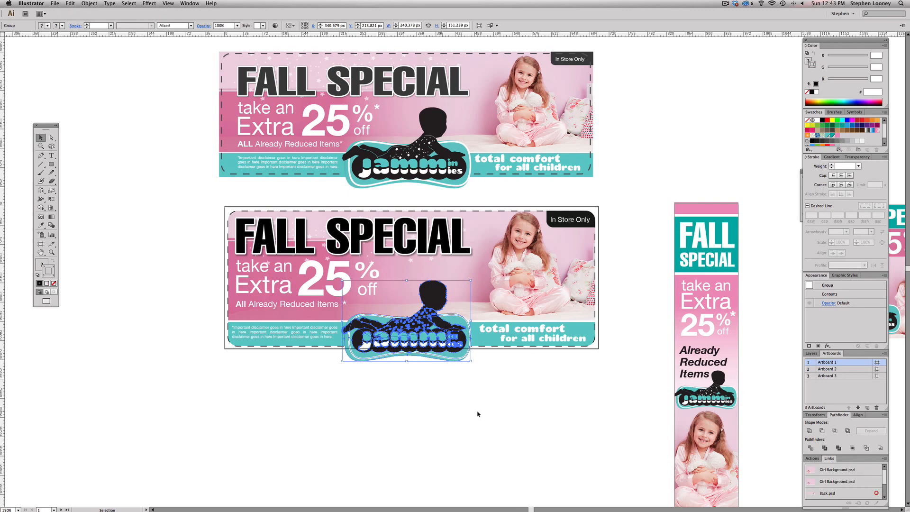
left_click(478, 414)
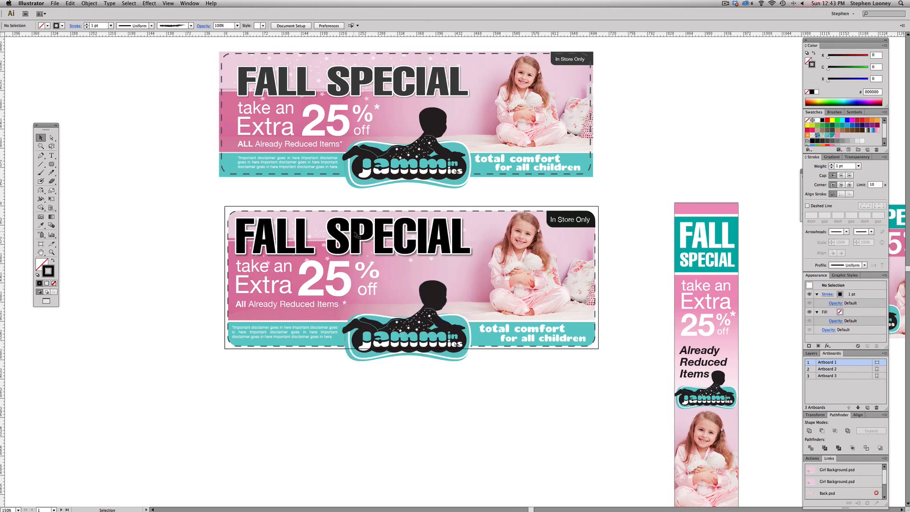
Hide the artboards to preview the finished coupon without its frame.
left_click(167, 3)
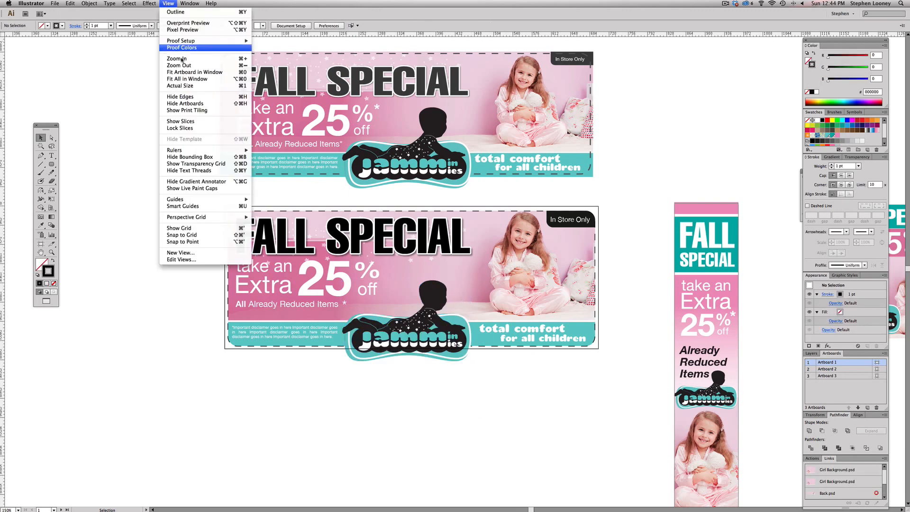
left_click(185, 103)
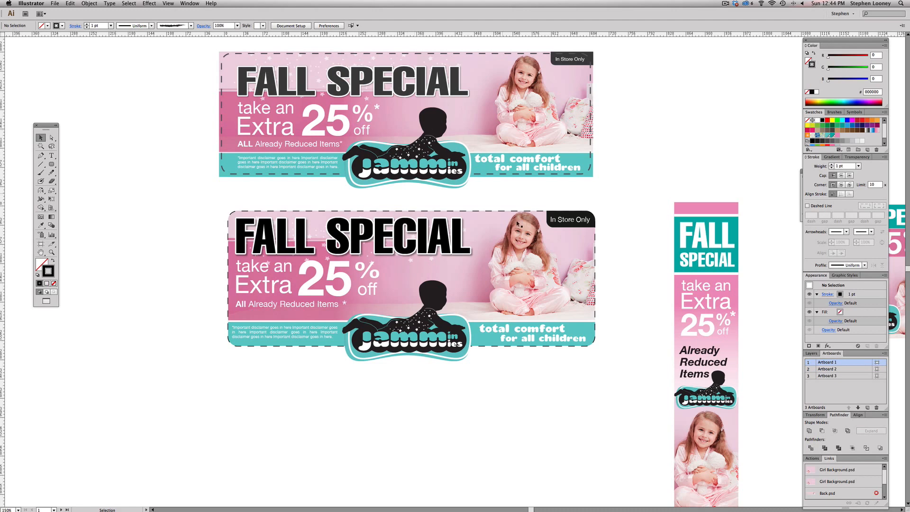
left_click(527, 270, "alt+super")
left_click(527, 271, "alt+super")
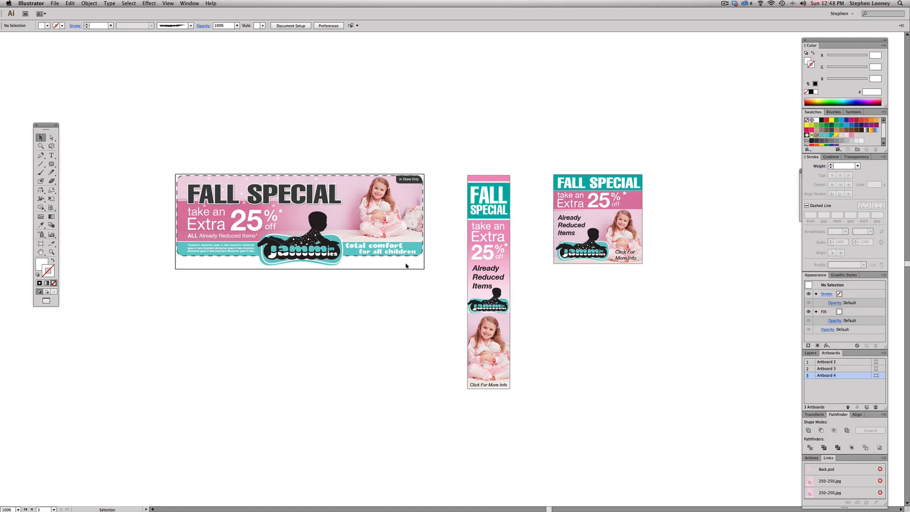
Activate the tall banner, coupon and square banner artboards in turn, clearing any selected artwork.
left_click(507, 271)
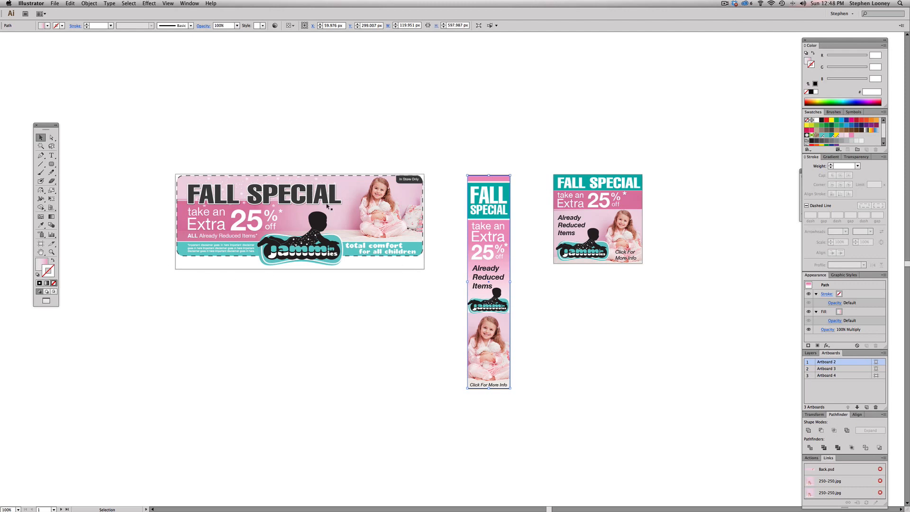
left_click(575, 327)
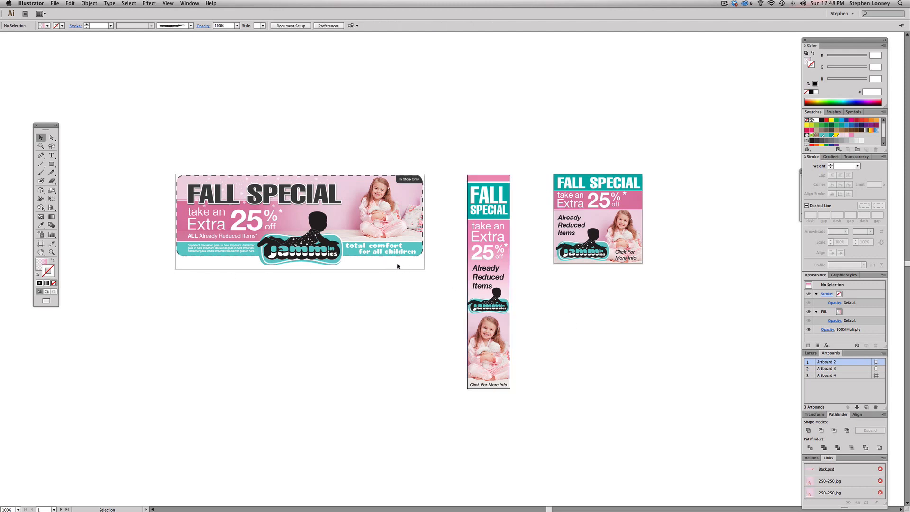
left_click(371, 267)
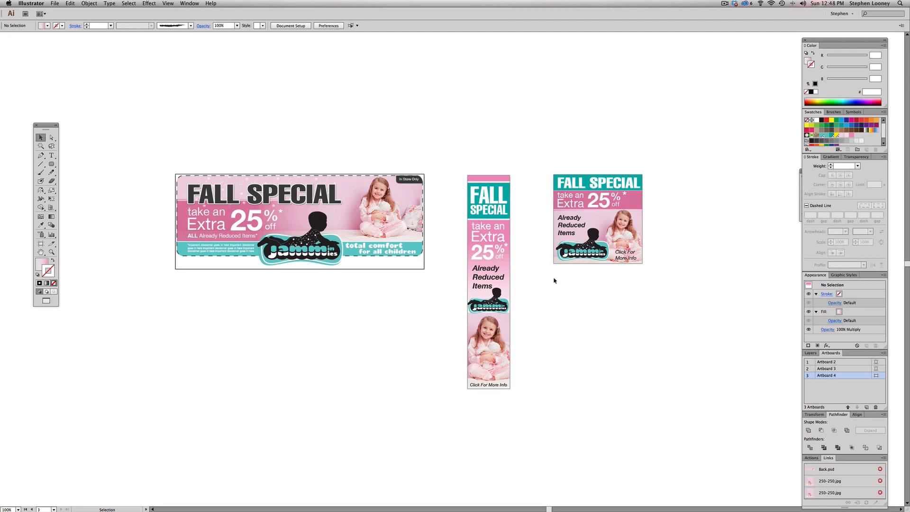
left_click(607, 250)
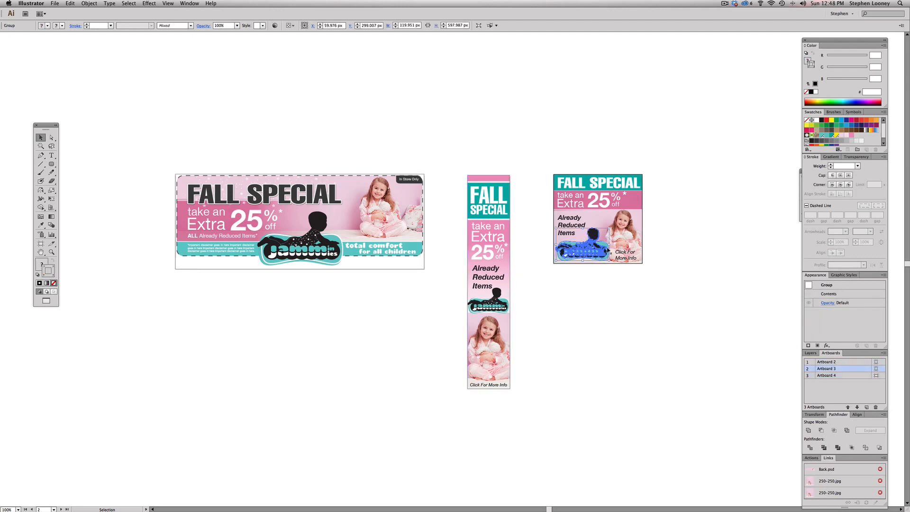
left_click(400, 299)
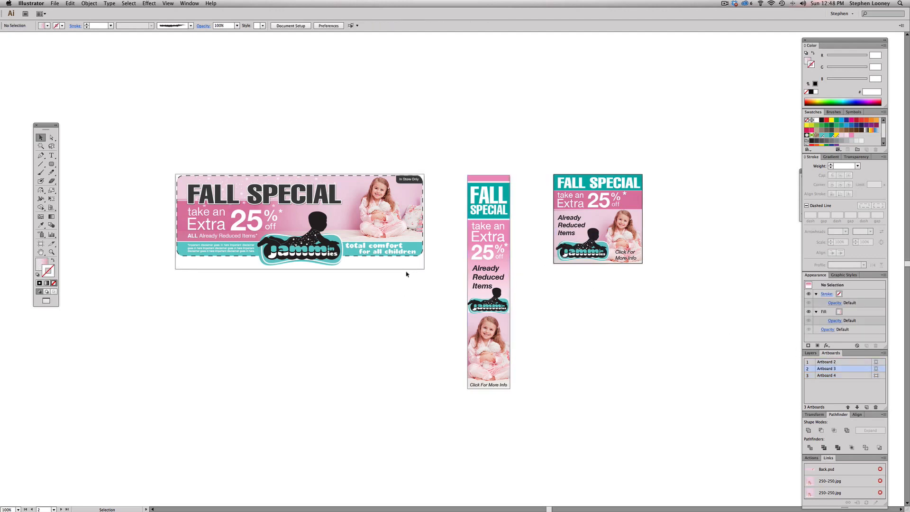
Activate the coupon's artboard and set its Save for Web export to PNG-24 with transparency on.
left_click(408, 260)
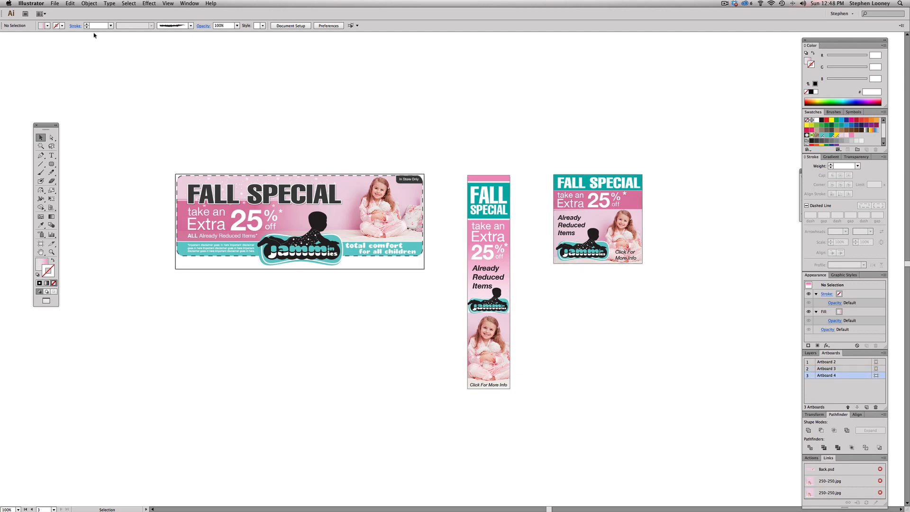
left_click(55, 3)
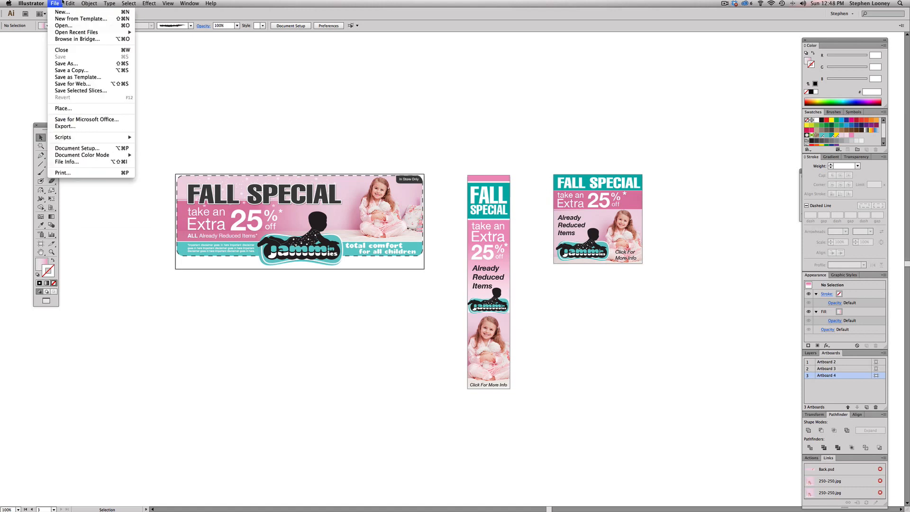
left_click(72, 83)
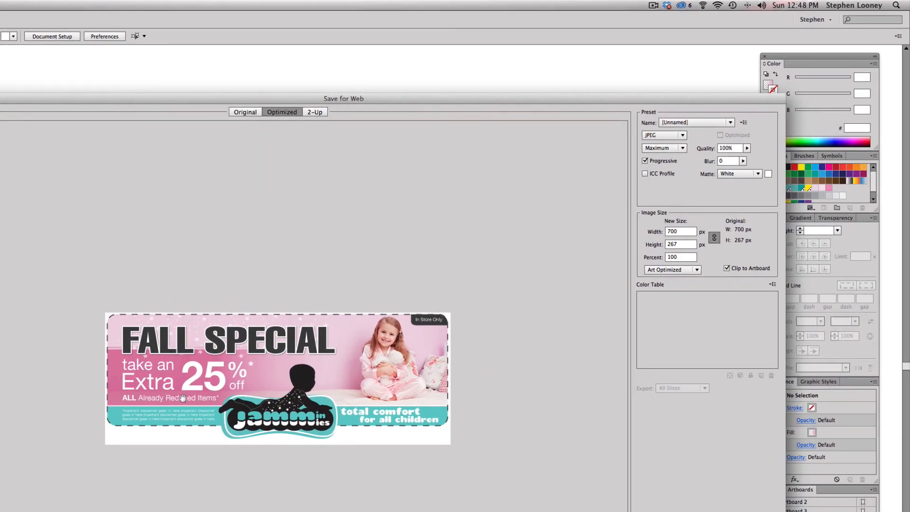
left_click(657, 135)
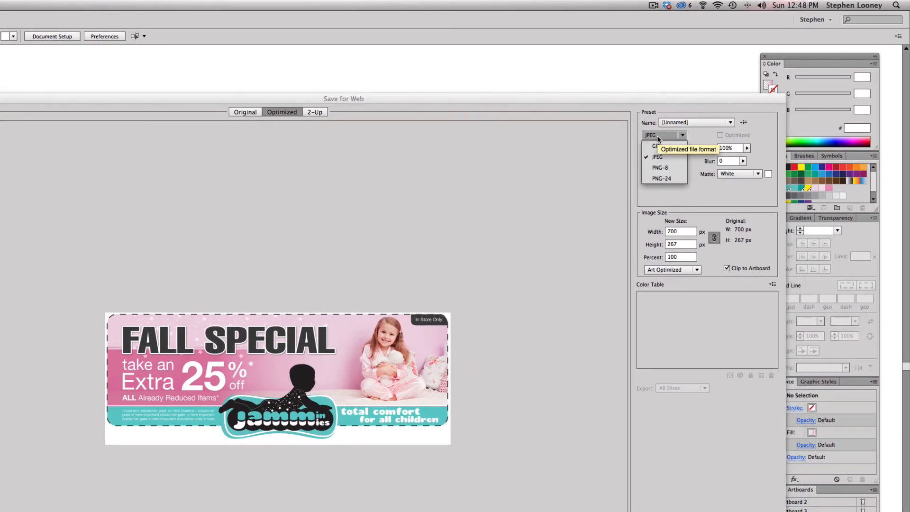
left_click(658, 178)
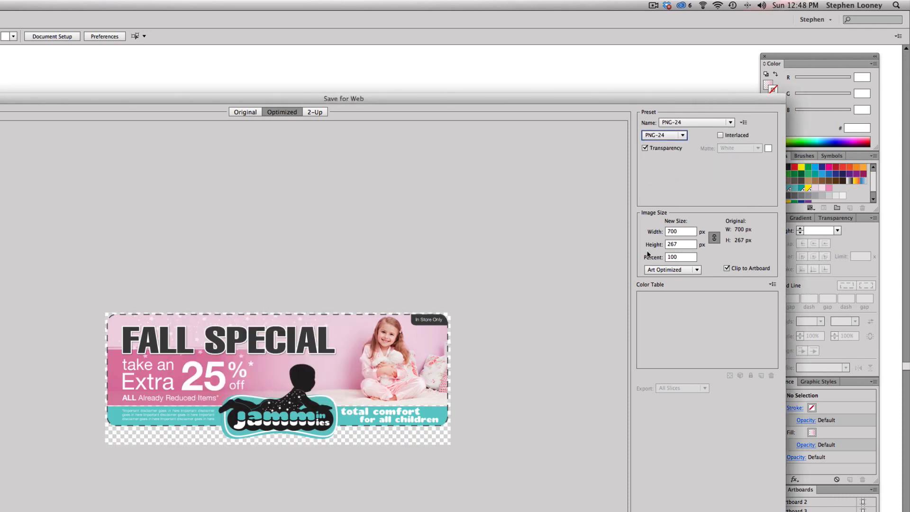
left_click(645, 148)
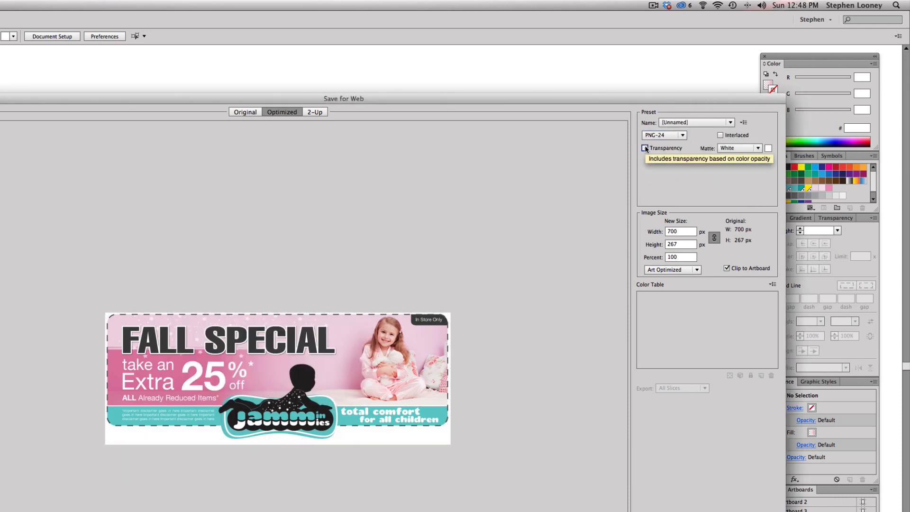
left_click(646, 148)
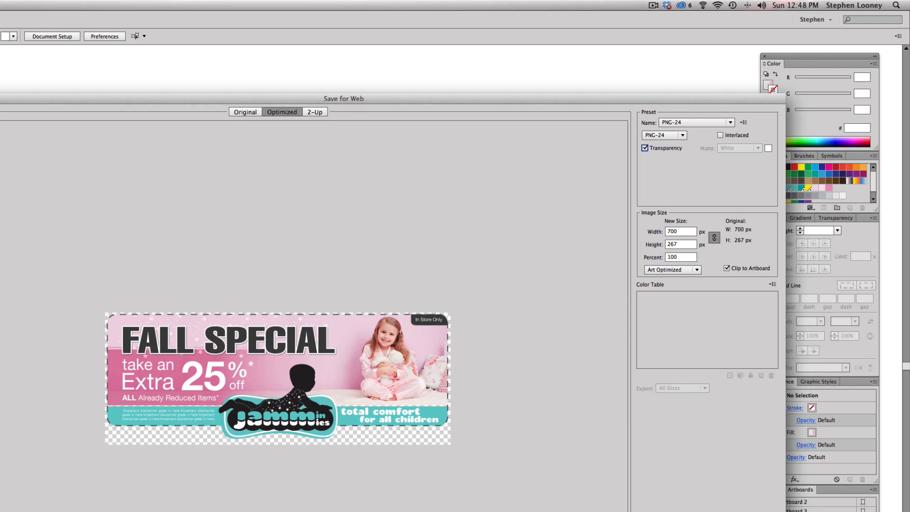
Save the optimized coupon image to the Desktop as "Coupon Banner".
key("Return")
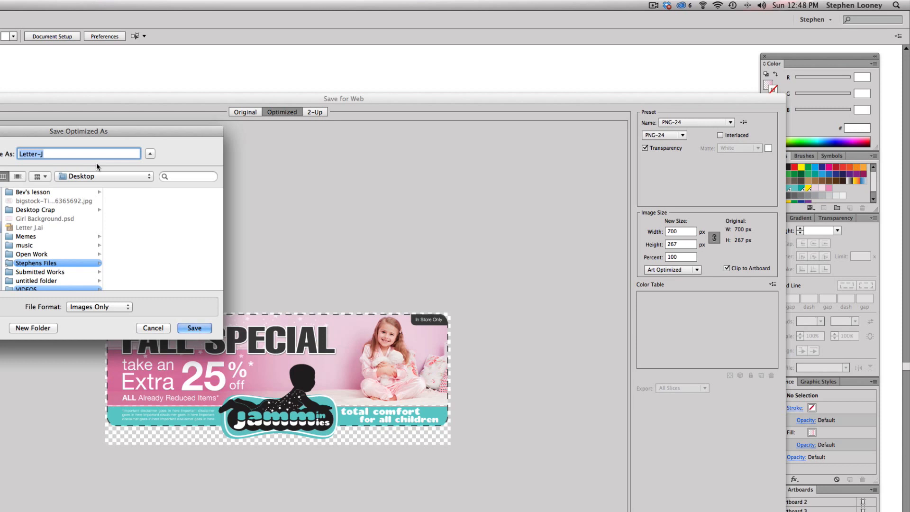
type("L")
key("BackSpace")
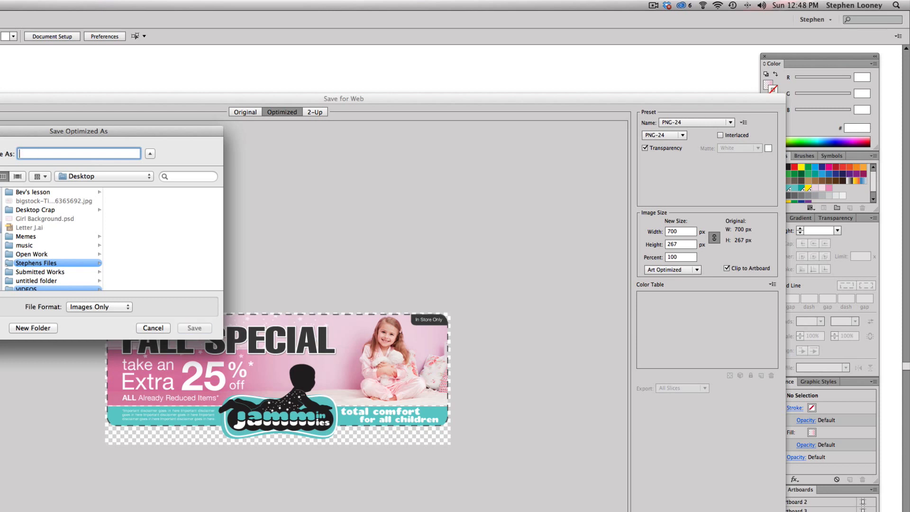
type("Coupon Banner")
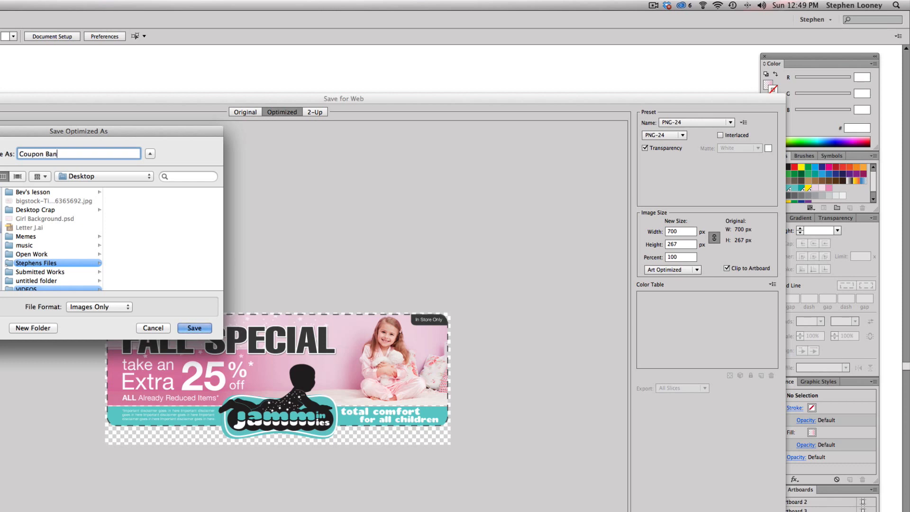
key("Return")
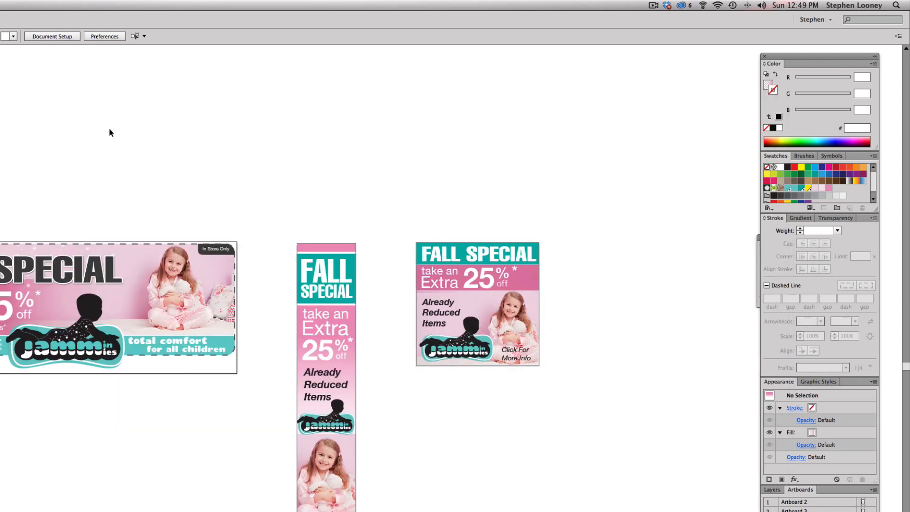
Activate the tall banner's artboard and set its Save for Web export to PNG-24 with transparency off.
left_click(328, 247)
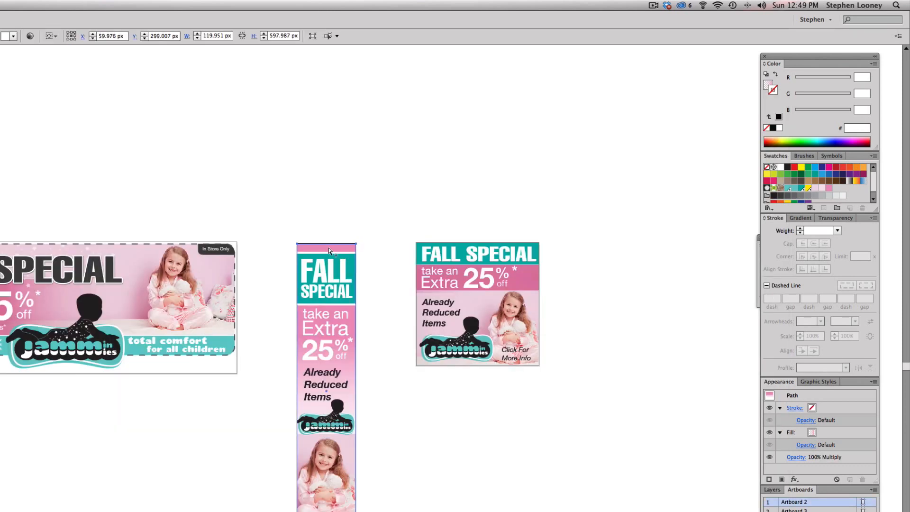
key("super+alt+shift+s")
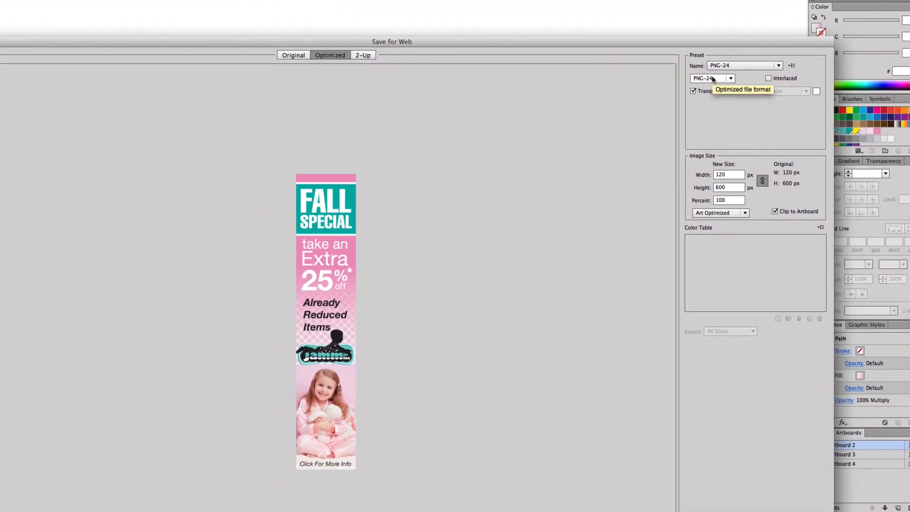
left_click(713, 79)
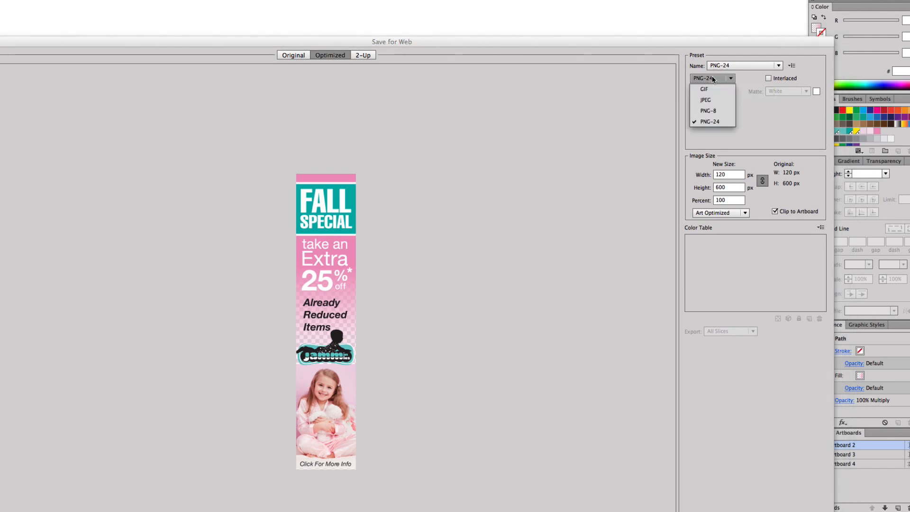
left_click(720, 121)
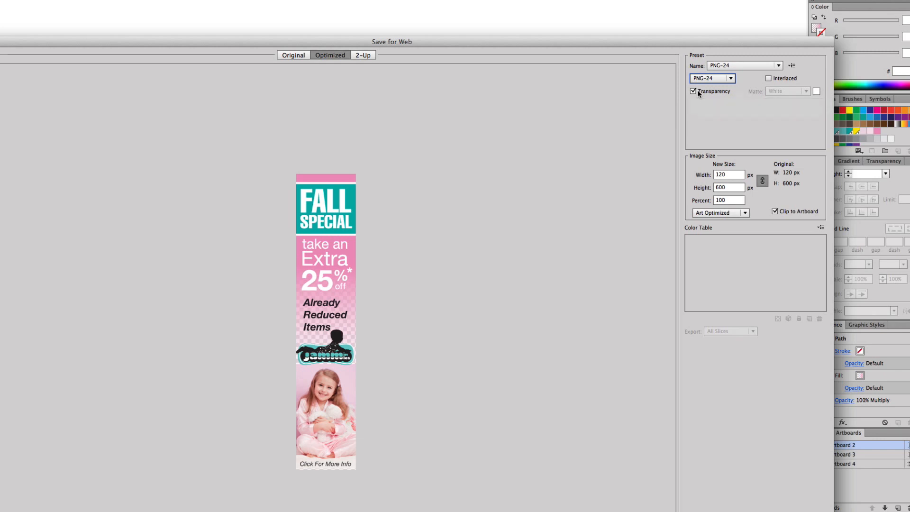
left_click(694, 91)
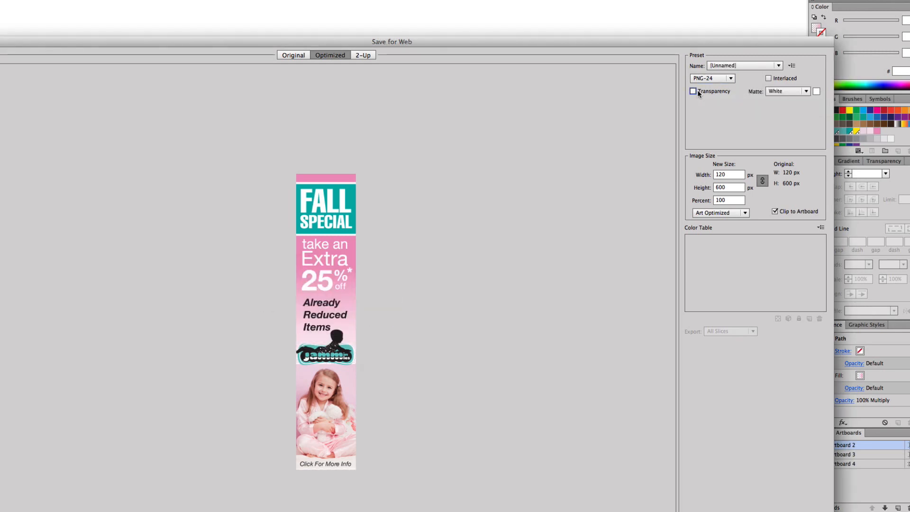
Save the optimized tall banner image to the Desktop as "Skyscraper Banner".
left_click(716, 511)
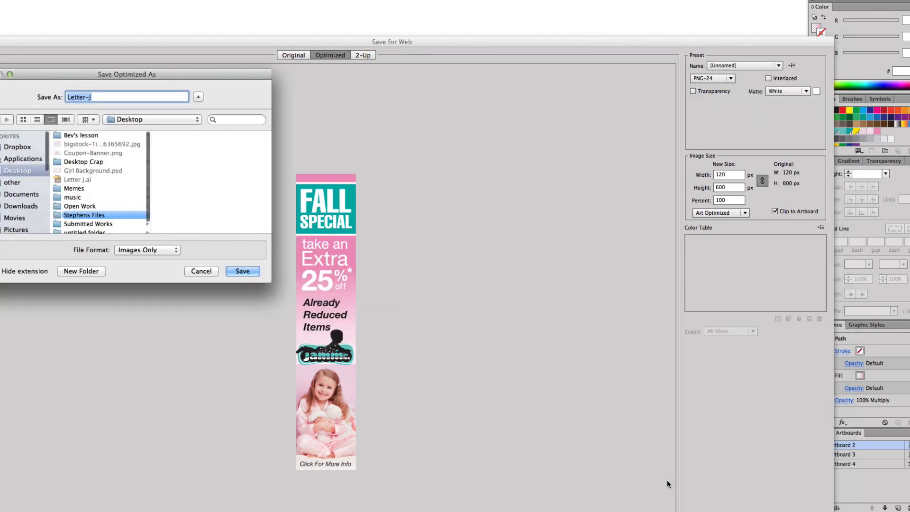
type("Sk")
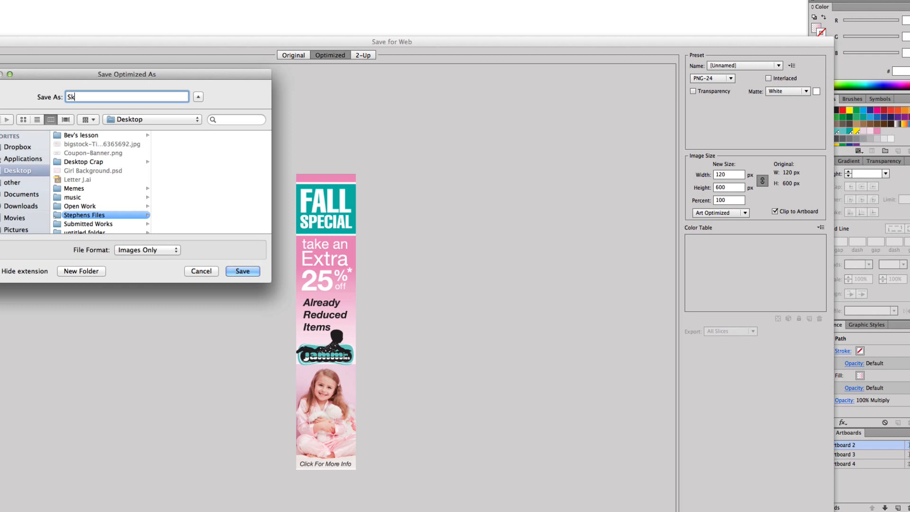
type("yscraper Banner")
key("Return")
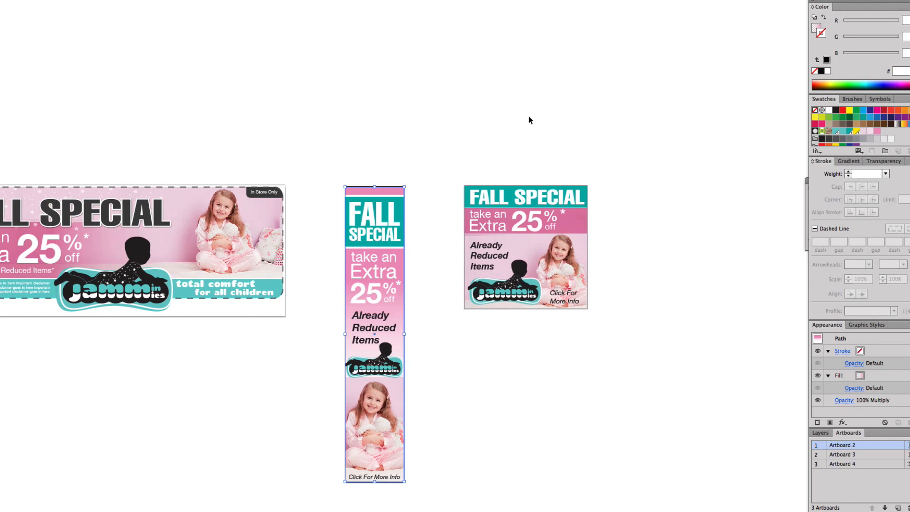
Activate the square banner's artboard and save it for web as a PNG-24 on the Desktop named "250x250".
left_click(500, 189)
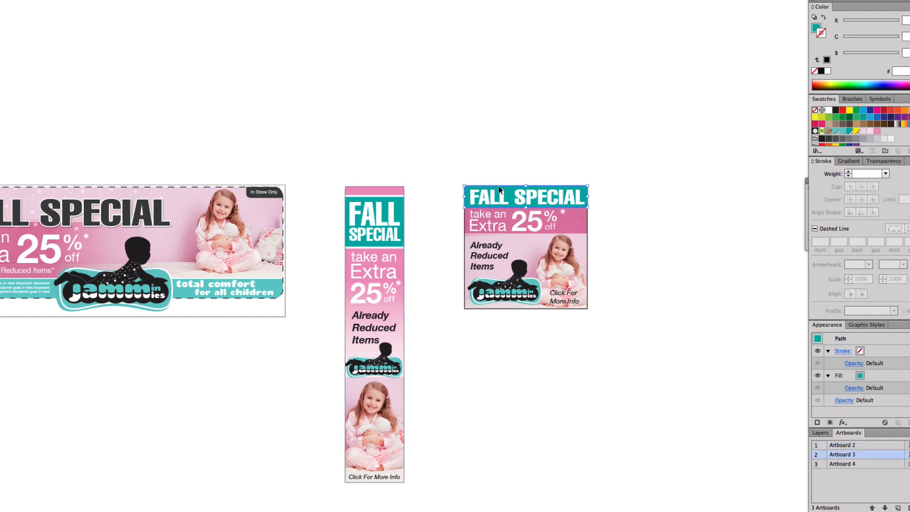
key("super+alt+shift+s")
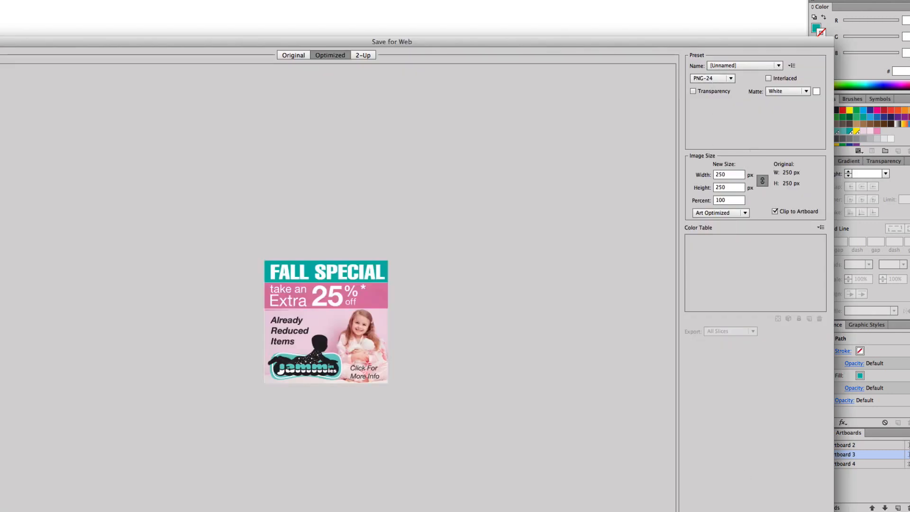
key("Return")
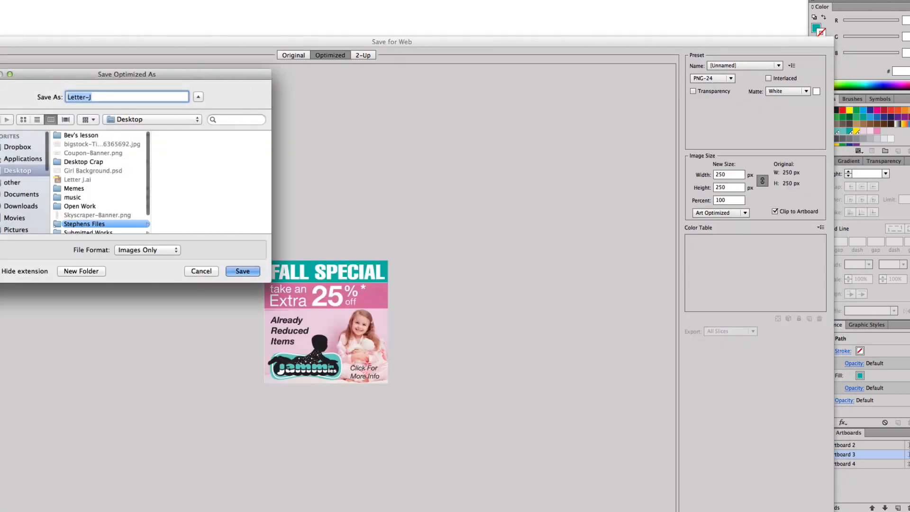
type("250x250")
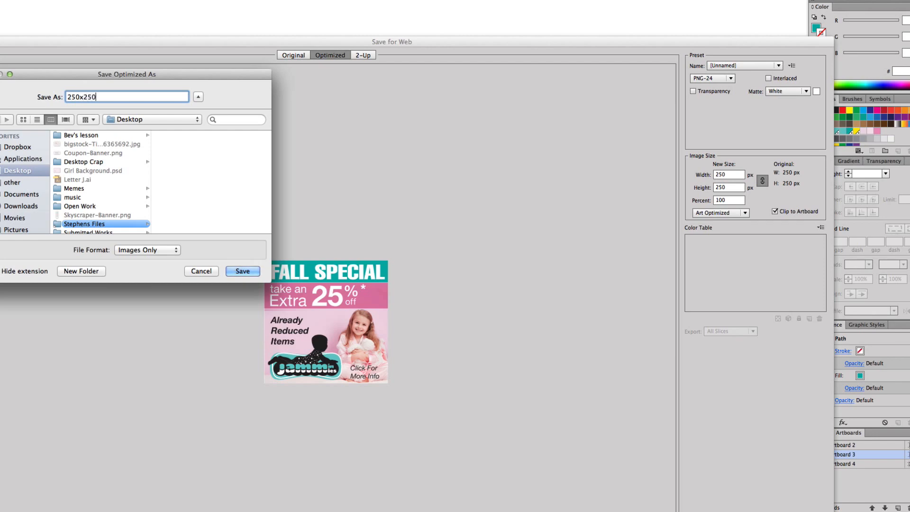
key("Return")
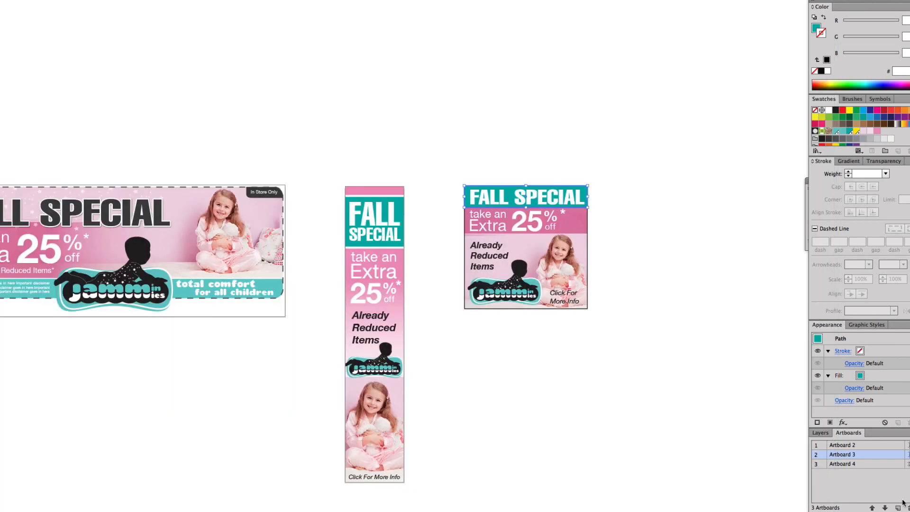
Open the exported Coupon-Banner.png, 250x250.png and Skyscraper-Banner.png files from the desktop in Preview to check them.
key("Tab")
key("F12")
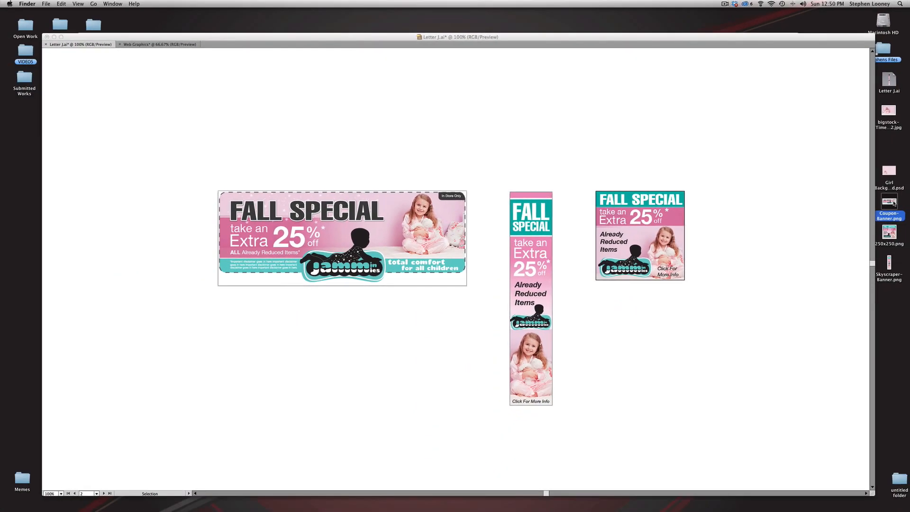
double_click(894, 203)
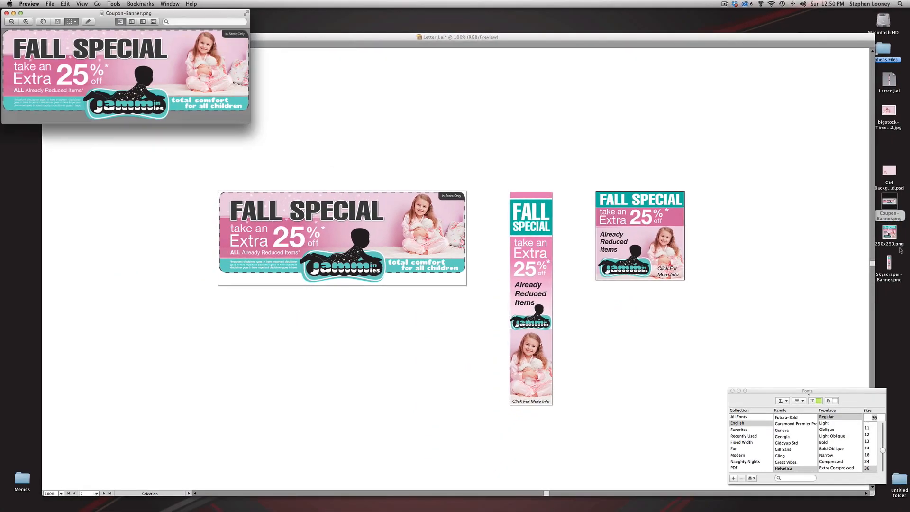
double_click(889, 233)
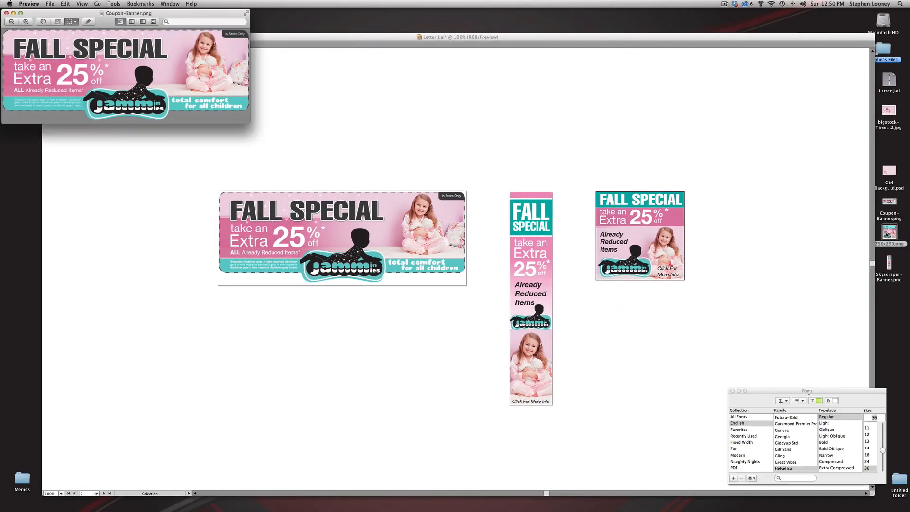
double_click(889, 265)
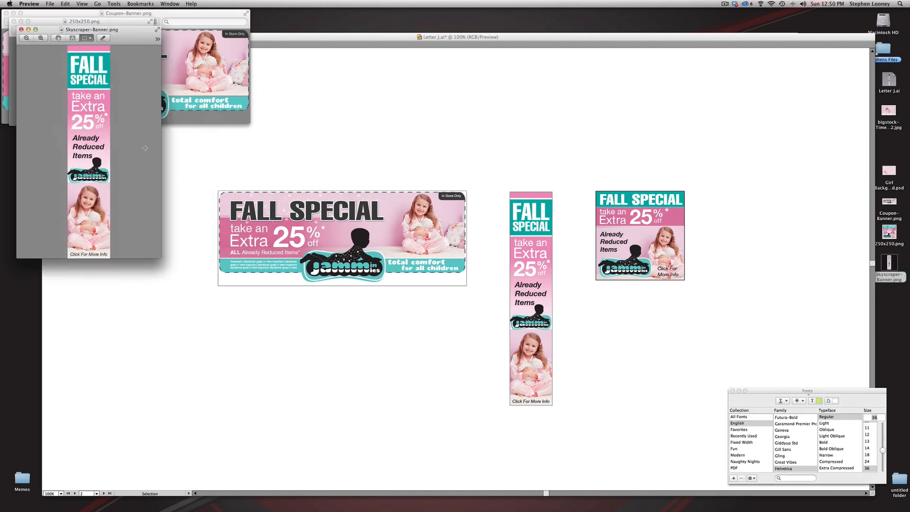